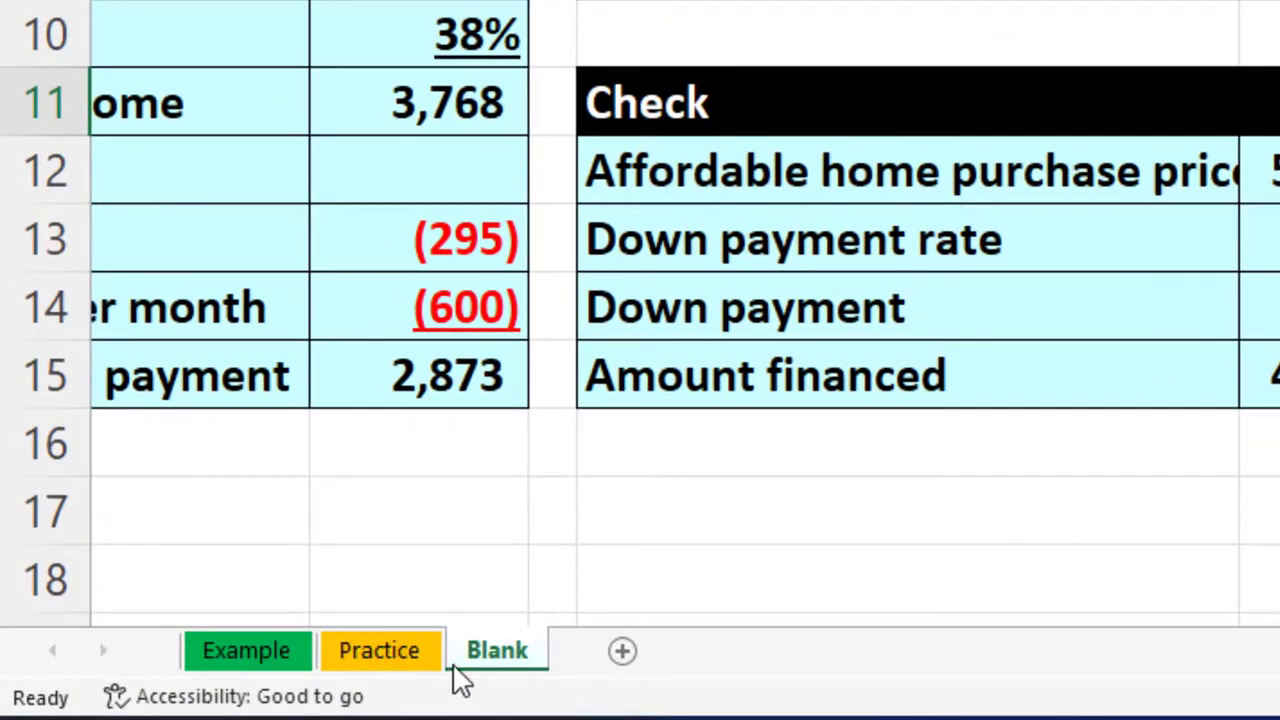
Switch to the Example sheet, whose mortgage payment calculation ends at 2,873
{"action": "left_click", "coordinate": [224, 648]}
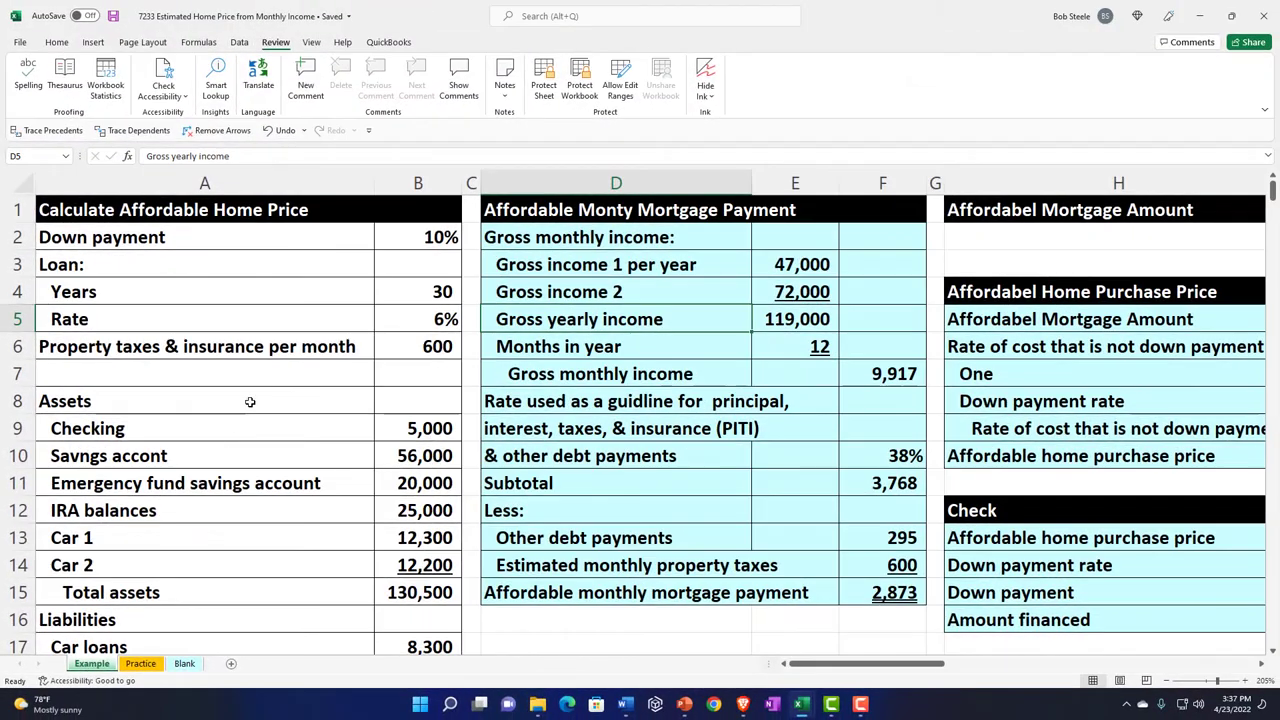
{"action": "left_click", "coordinate": [250, 401]}
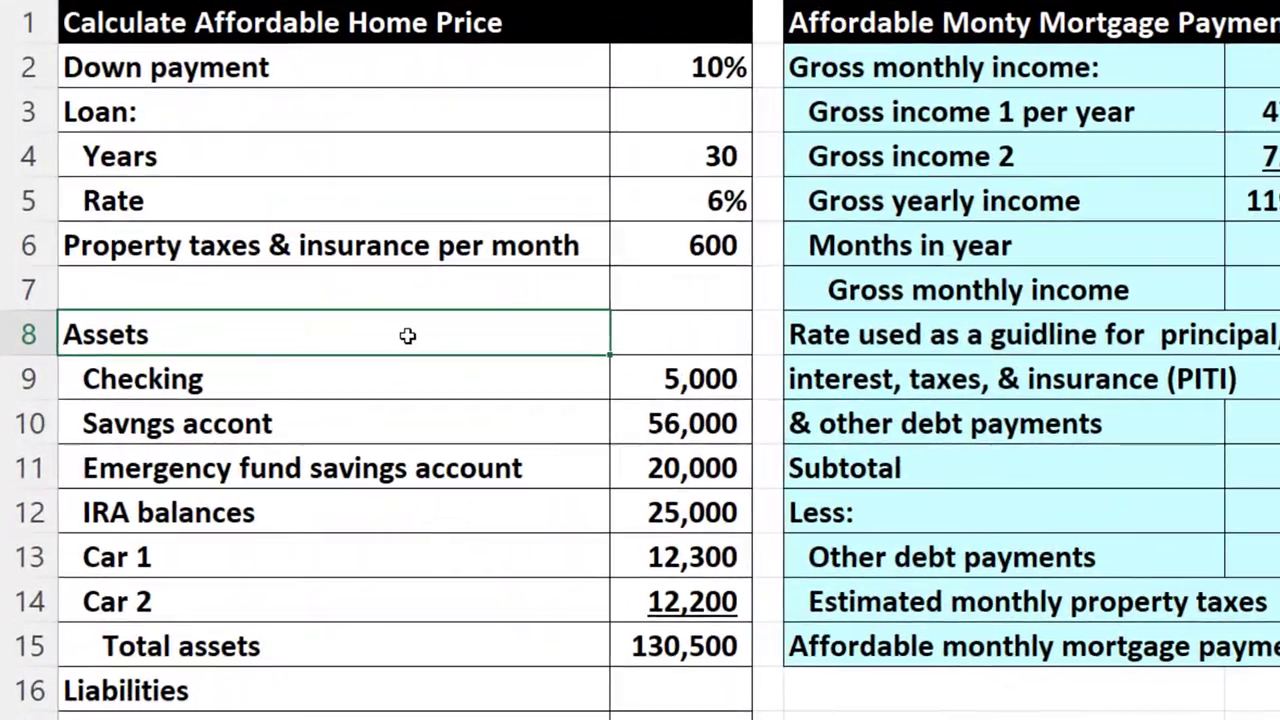
{"action": "key", "text": "Right"}
{"action": "key", "text": "Right"}
{"action": "key", "text": "Right"}
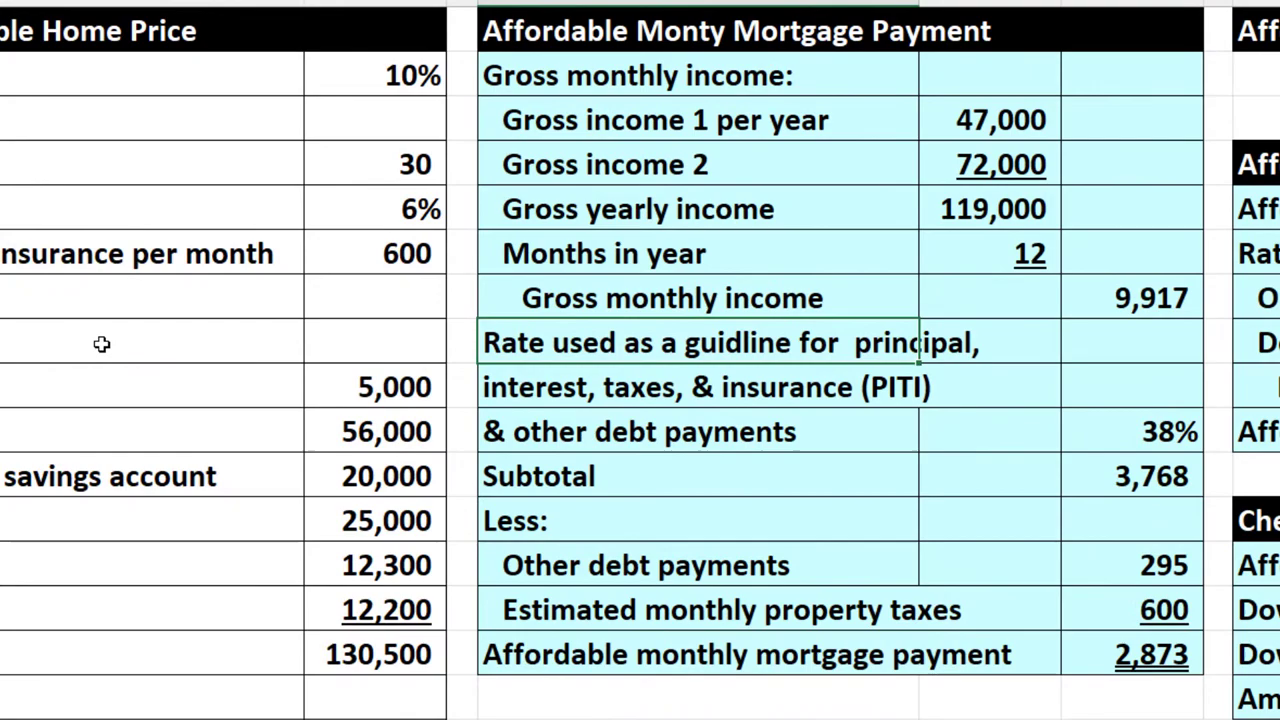
{"action": "key", "text": "Down"}
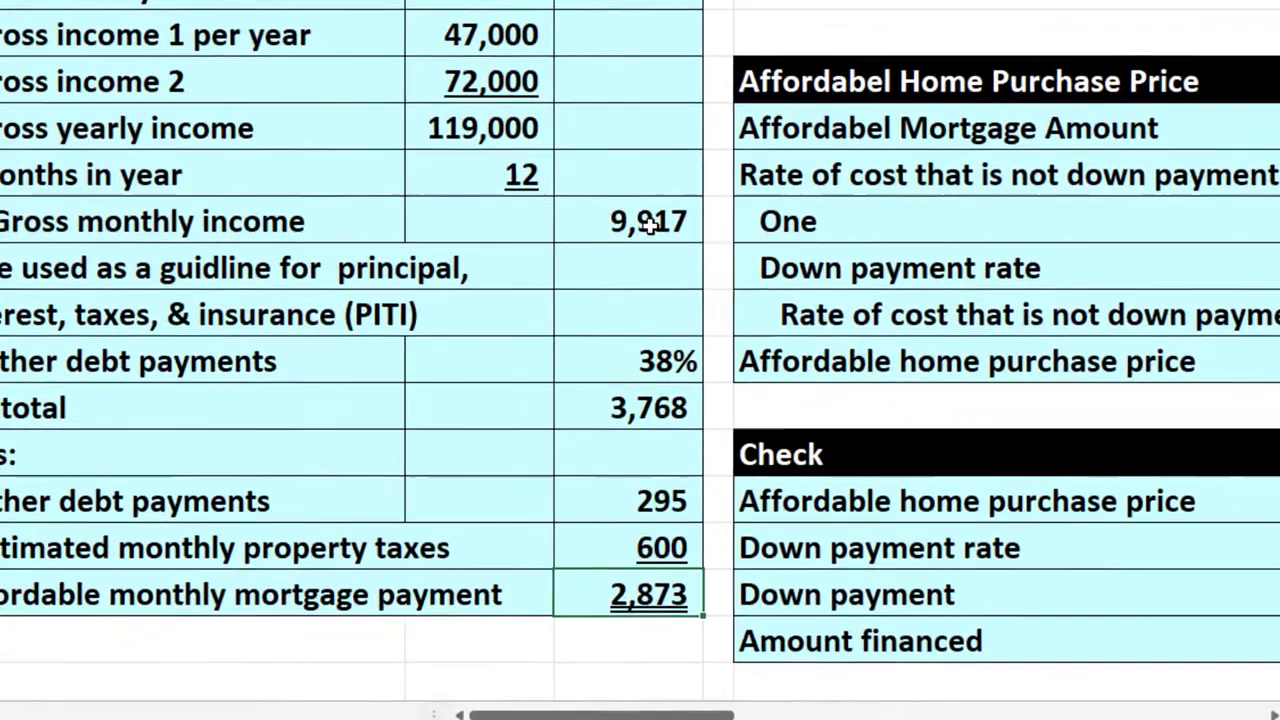
{"action": "key", "text": "Right"}
{"action": "key", "text": "Right"}
{"action": "key", "text": "Right"}
{"action": "key", "text": "Right"}
{"action": "key", "text": "Right"}
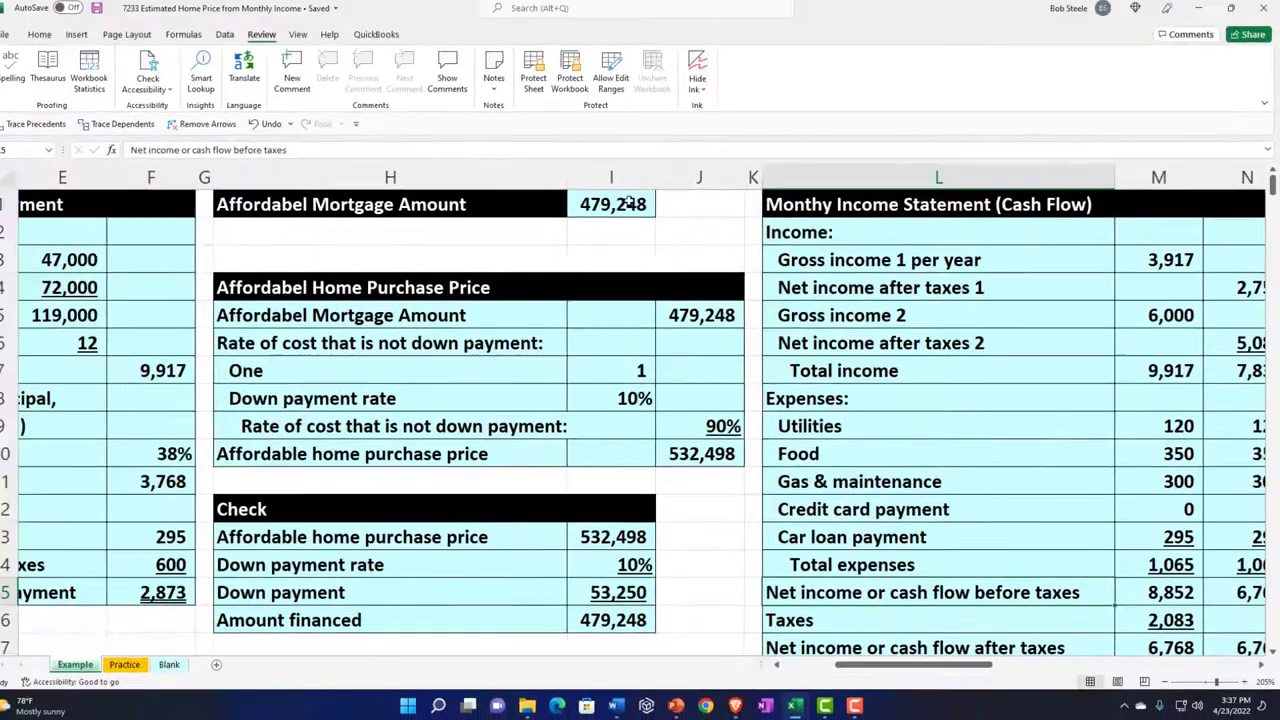
{"action": "left_click", "coordinate": [637, 207]}
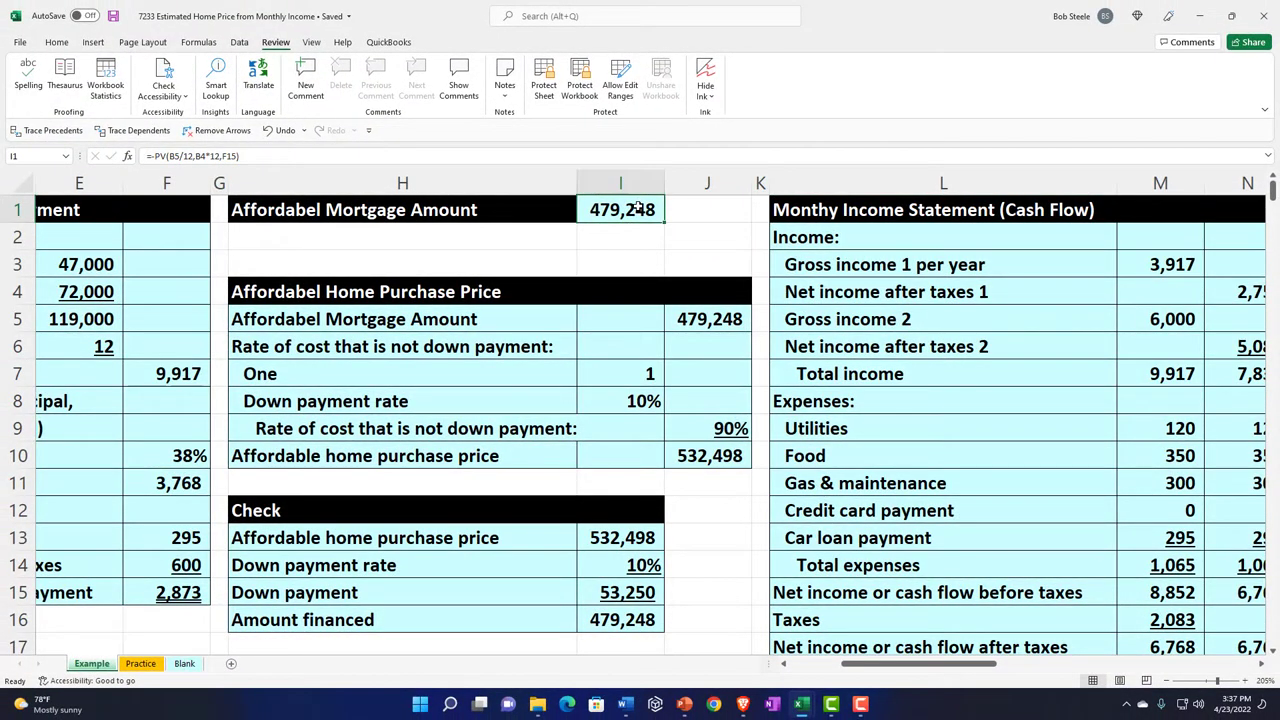
{"action": "key", "text": "Down"}
{"action": "key", "text": "Down"}
{"action": "key", "text": "Down"}
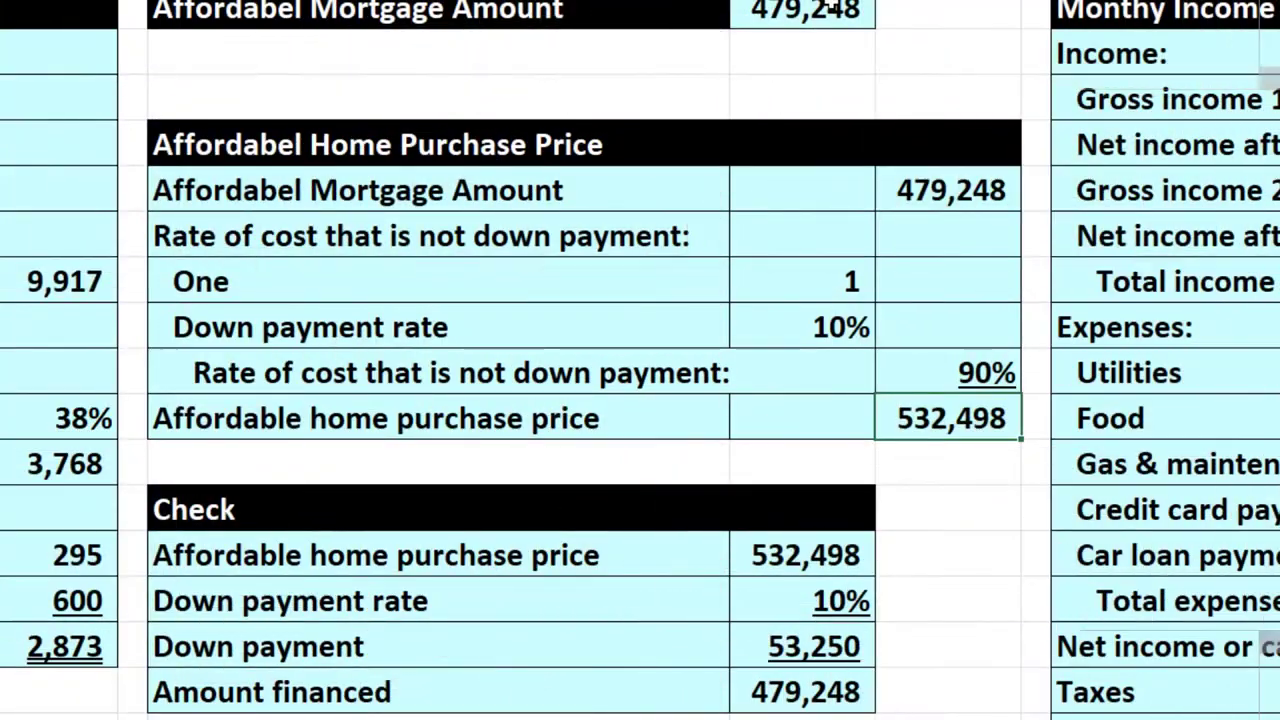
{"action": "key", "text": "Down"}
{"action": "key", "text": "Down"}
{"action": "key", "text": "Down"}
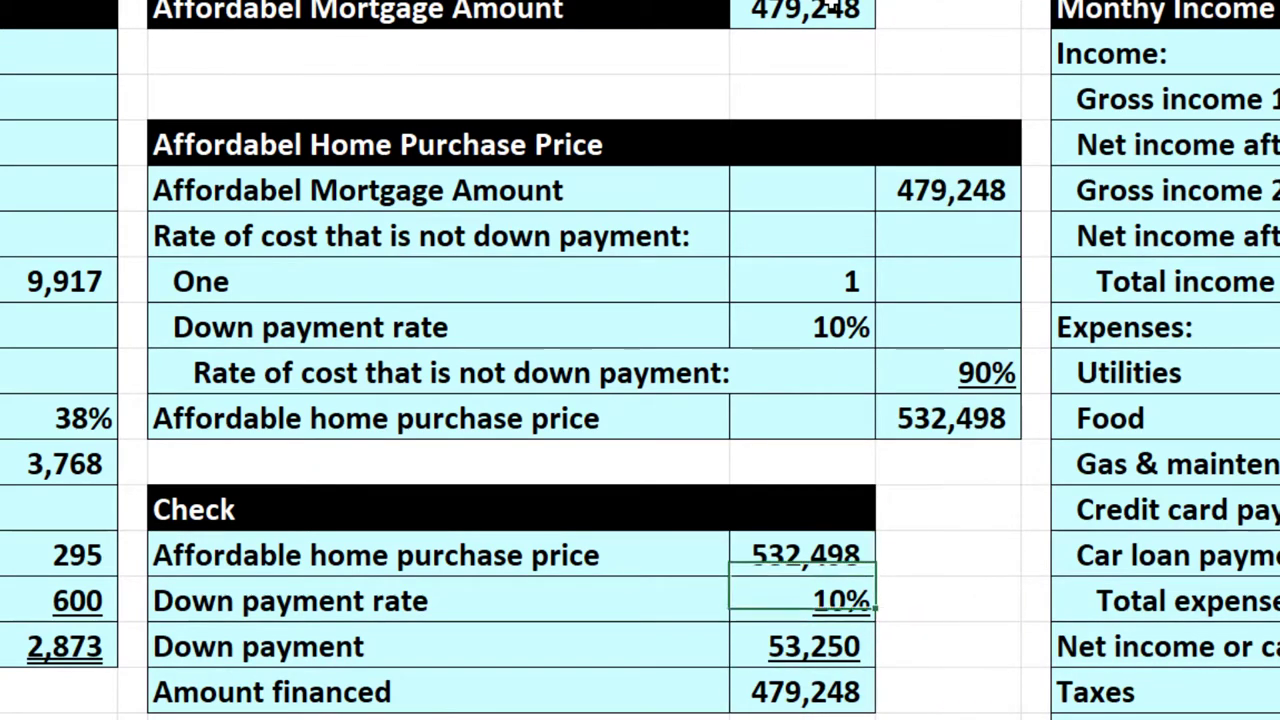
{"action": "key", "text": "Down"}
{"action": "key", "text": "Down"}
{"action": "key", "text": "Down"}
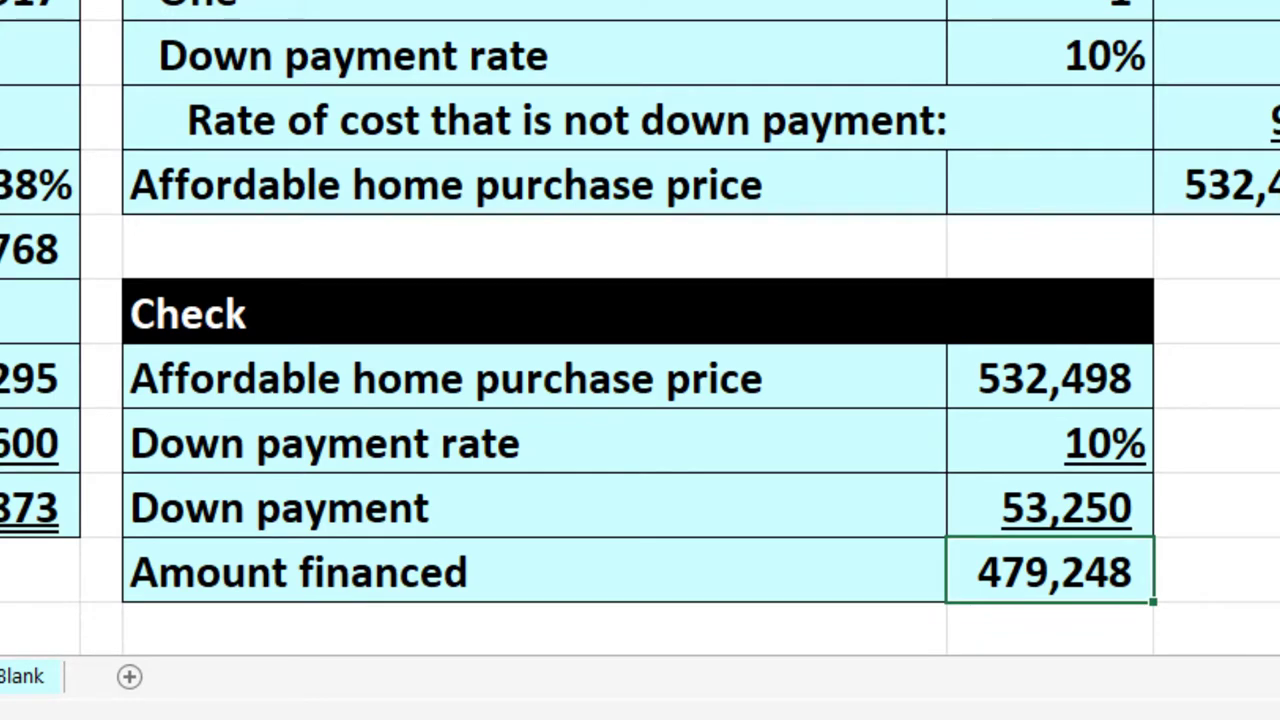
{"action": "key", "text": "Right"}
{"action": "key", "text": "Right"}
{"action": "key", "text": "Right"}
{"action": "key", "text": "Right"}
{"action": "key", "text": "Right"}
{"action": "key", "text": "Right"}
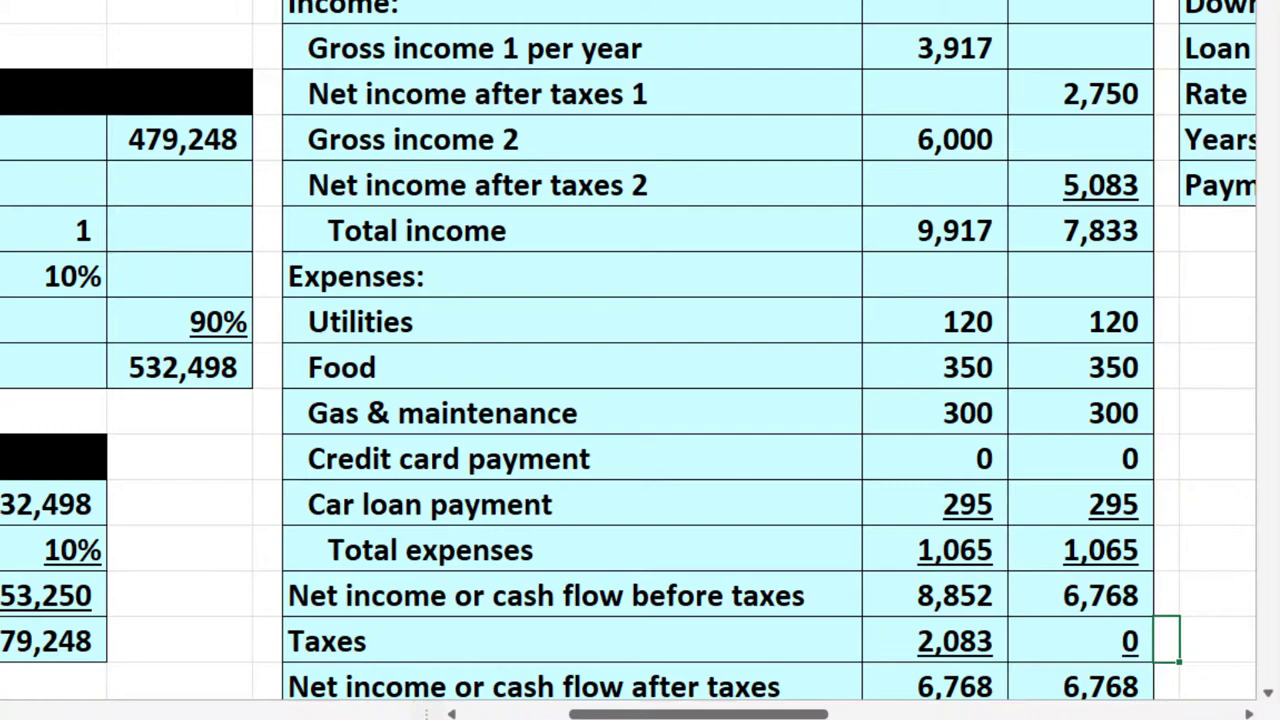
{"action": "key", "text": "Left"}
{"action": "key", "text": "Left"}
{"action": "key", "text": "Left"}
{"action": "key", "text": "Left"}
{"action": "key", "text": "Left"}
{"action": "key", "text": "Left"}
{"action": "key", "text": "Left"}
{"action": "key", "text": "Left"}
{"action": "key", "text": "Left"}
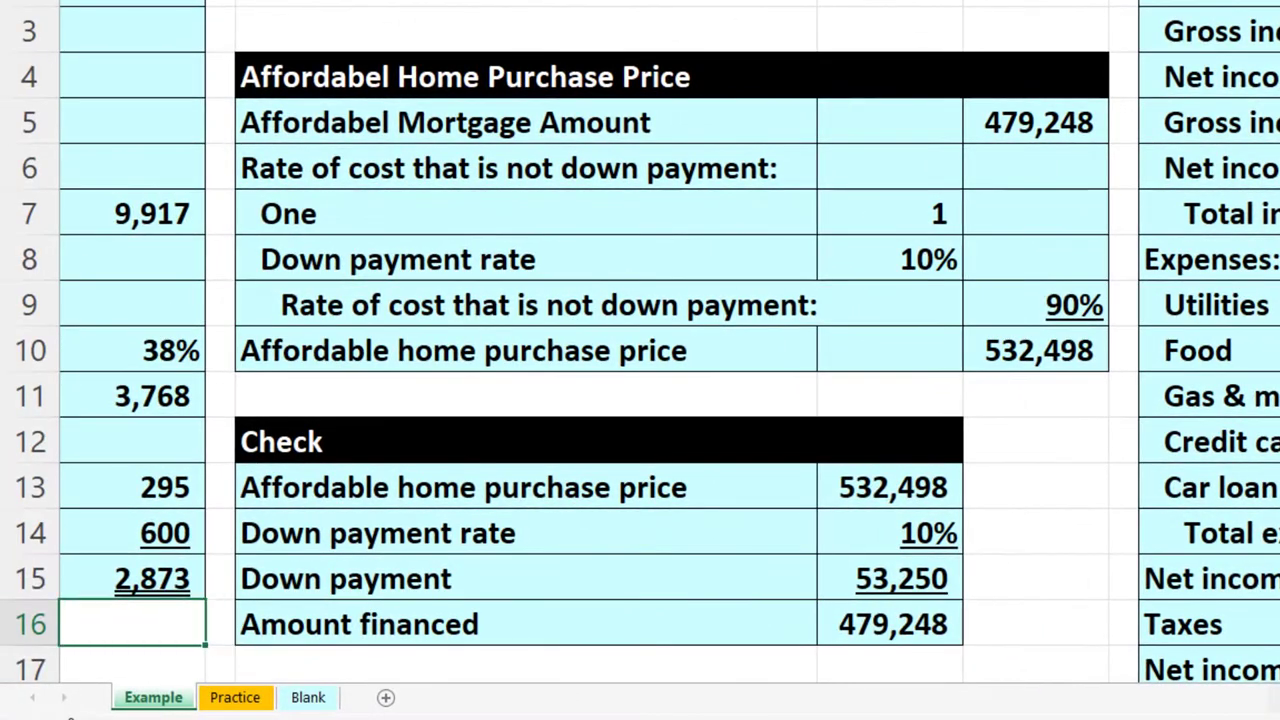
{"action": "key", "text": "Left"}
{"action": "key", "text": "Left"}
{"action": "key", "text": "Left"}
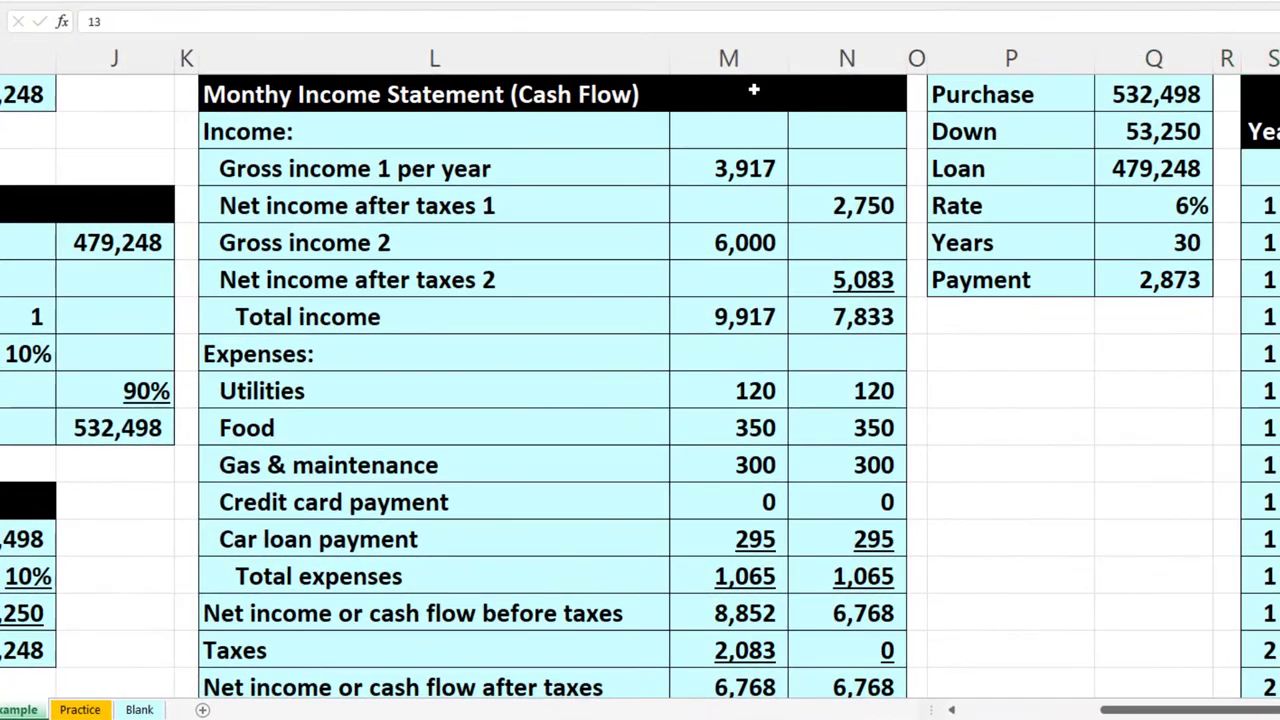
{"action": "key", "text": "Right"}
{"action": "key", "text": "Right"}
{"action": "key", "text": "Right"}
{"action": "key", "text": "Right"}
{"action": "key", "text": "Right"}
{"action": "key", "text": "Right"}
{"action": "key", "text": "Right"}
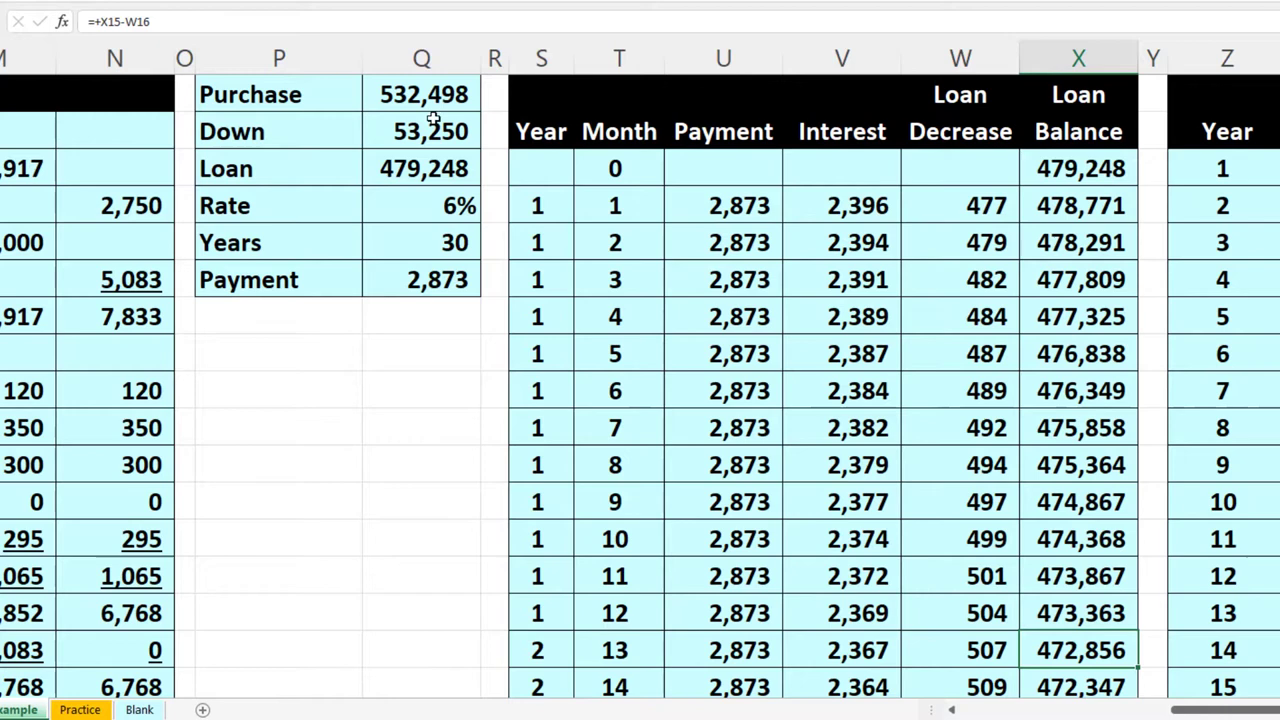
{"action": "left_click", "coordinate": [416, 104]}
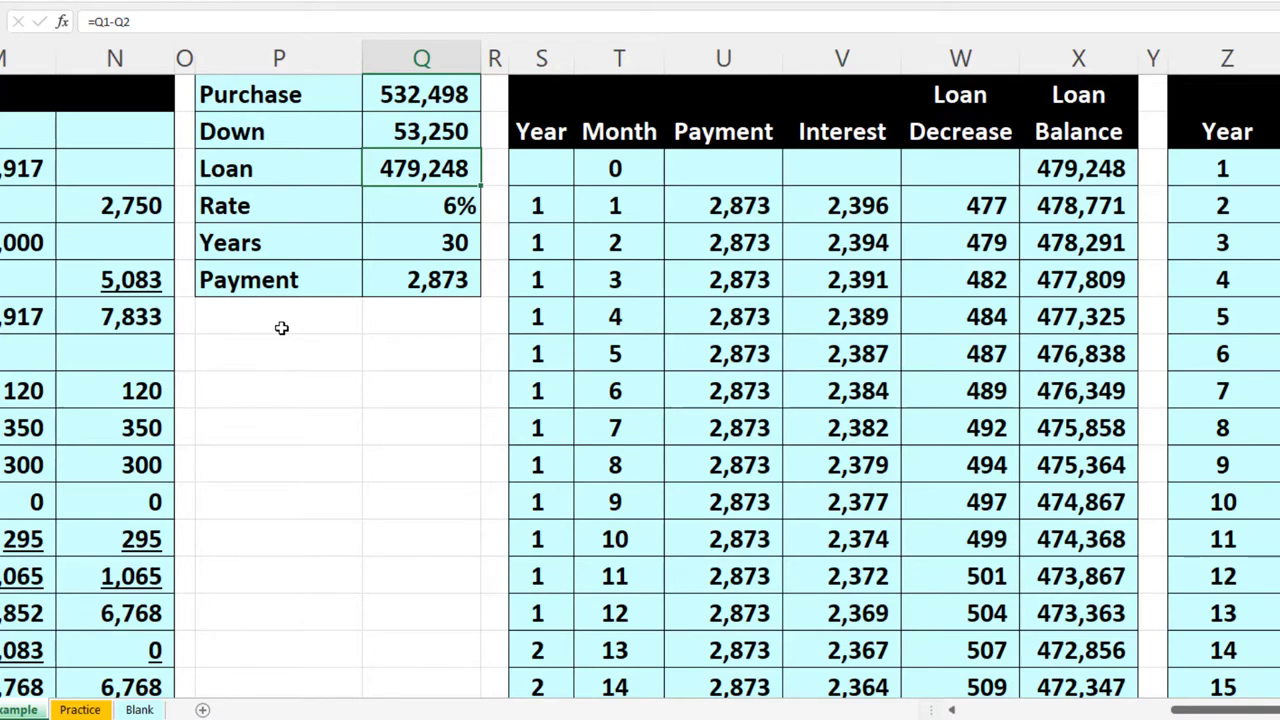
{"action": "key", "text": "Right"}
{"action": "key", "text": "Right"}
{"action": "key", "text": "Right"}
{"action": "key", "text": "Right"}
{"action": "key", "text": "Right"}
{"action": "key", "text": "Right"}
{"action": "key", "text": "Right"}
{"action": "key", "text": "Right"}
{"action": "key", "text": "Right"}
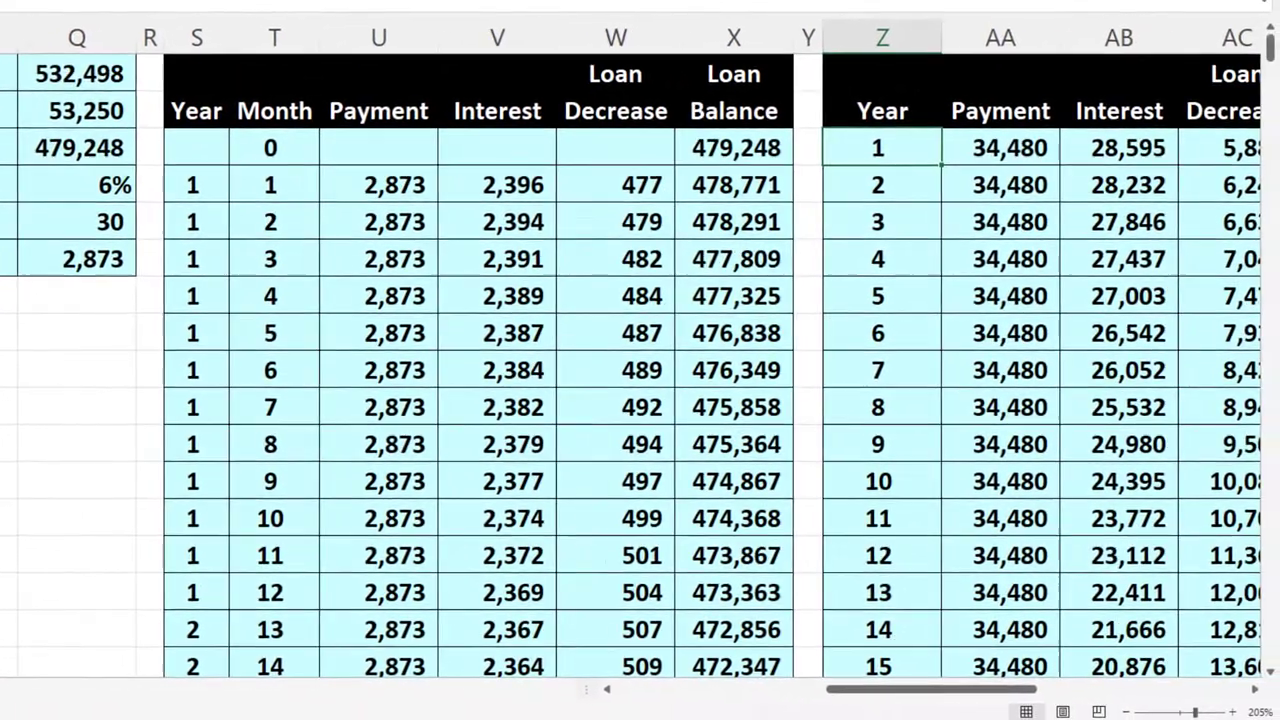
{"action": "key", "text": "Right"}
{"action": "key", "text": "Right"}
{"action": "key", "text": "Right"}
{"action": "key", "text": "Right"}
{"action": "key", "text": "Right"}
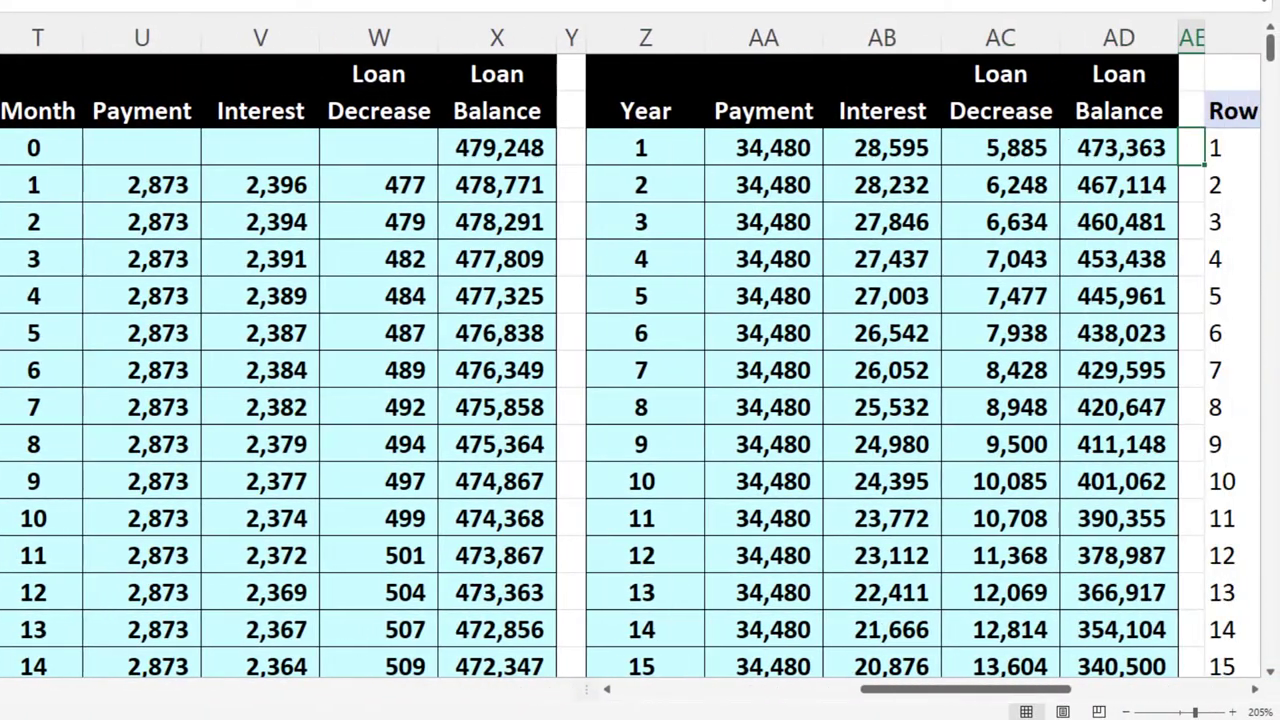
{"action": "key", "text": "Left"}
{"action": "key", "text": "Left"}
{"action": "key", "text": "Left"}
{"action": "key", "text": "Left"}
{"action": "key", "text": "Left"}
{"action": "key", "text": "Left"}
{"action": "key", "text": "Left"}
{"action": "key", "text": "Left"}
{"action": "key", "text": "Left"}
{"action": "key", "text": "Left"}
{"action": "key", "text": "Left"}
{"action": "key", "text": "Left"}
{"action": "key", "text": "Left"}
{"action": "key", "text": "Left"}
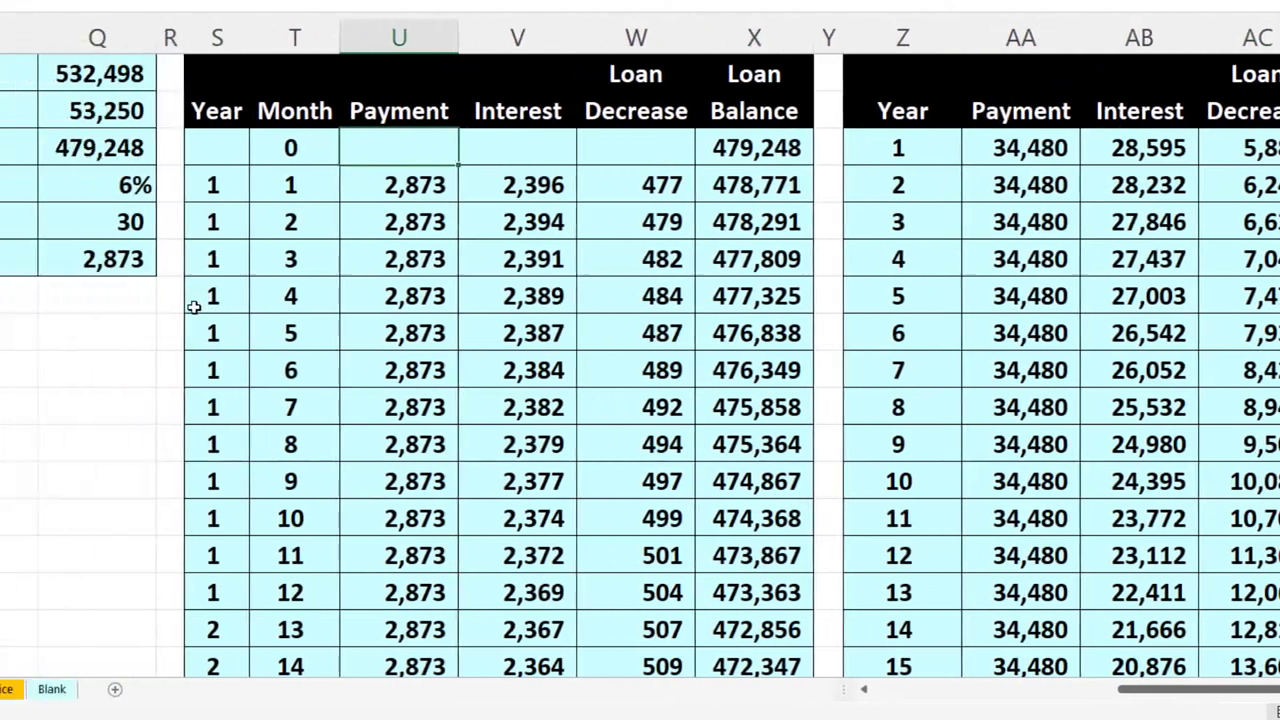
{"action": "key", "text": "Left"}
{"action": "key", "text": "Left"}
{"action": "key", "text": "Left"}
{"action": "key", "text": "Left"}
{"action": "key", "text": "Left"}
{"action": "key", "text": "Left"}
{"action": "key", "text": "Left"}
{"action": "key", "text": "Left"}
{"action": "key", "text": "Left"}
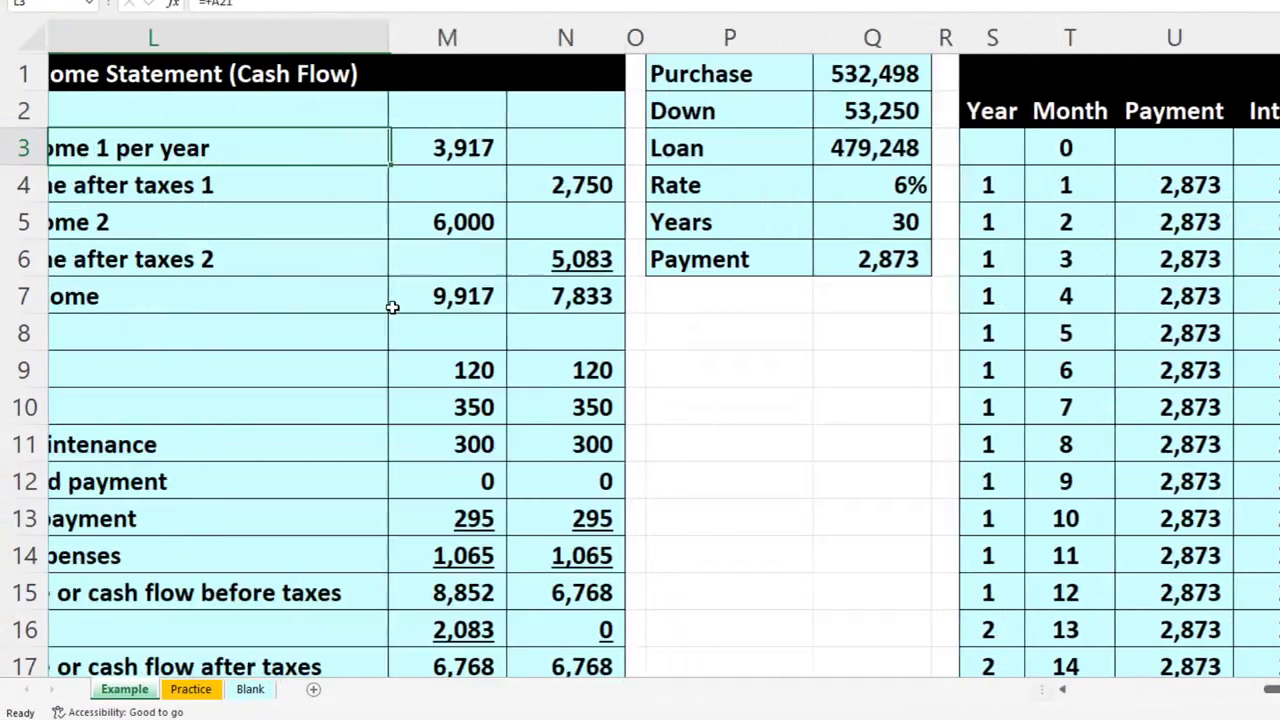
{"action": "key", "text": "Left"}
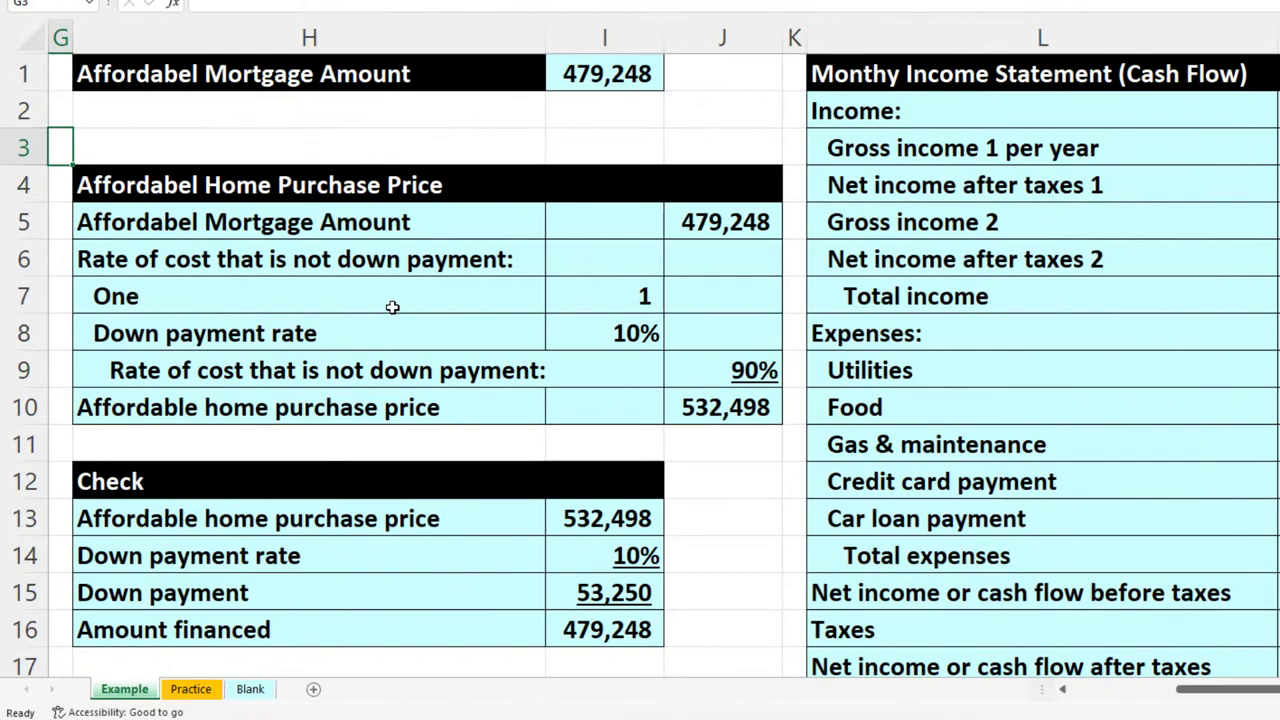
{"action": "key", "text": "Right"}
{"action": "key", "text": "Right"}
{"action": "key", "text": "Right"}
{"action": "key", "text": "Right"}
{"action": "key", "text": "Right"}
{"action": "key", "text": "Right"}
{"action": "key", "text": "Right"}
{"action": "key", "text": "Right"}
{"action": "key", "text": "Right"}
{"action": "key", "text": "Right"}
{"action": "key", "text": "Right"}
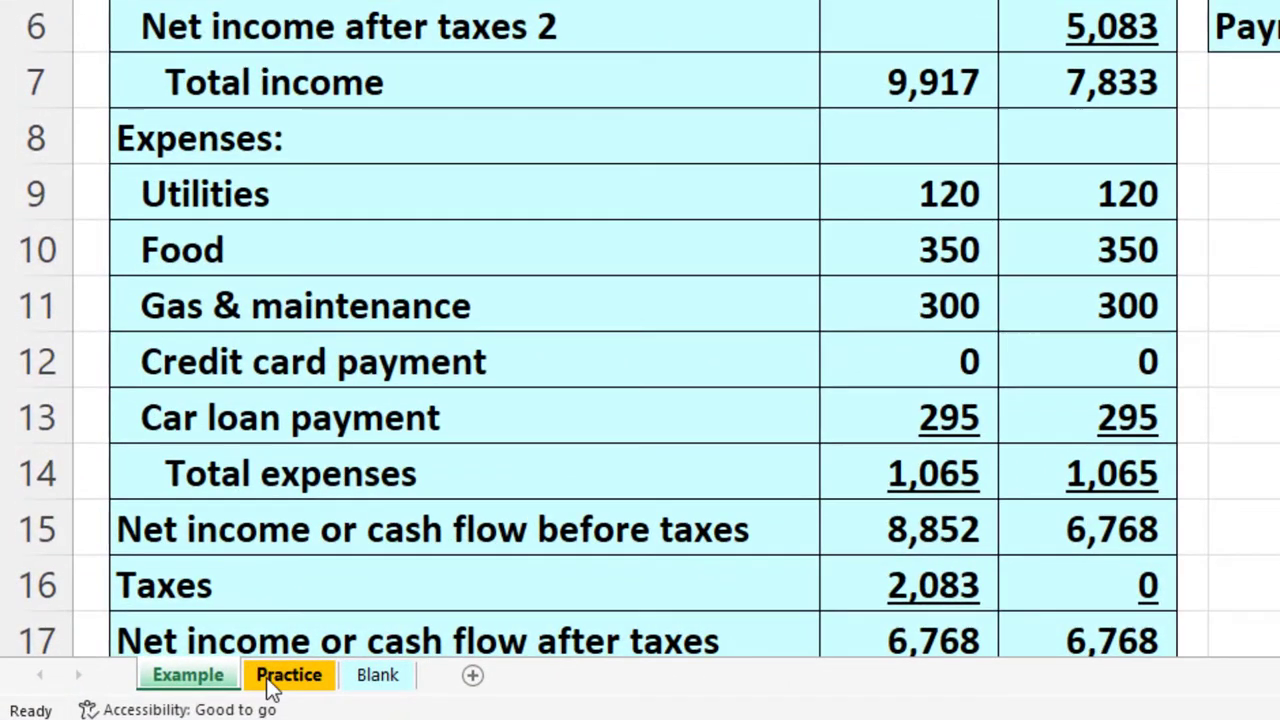
Move through the Practice sheet to the Blank sheet and select spacer column K
{"action": "left_click", "coordinate": [268, 680]}
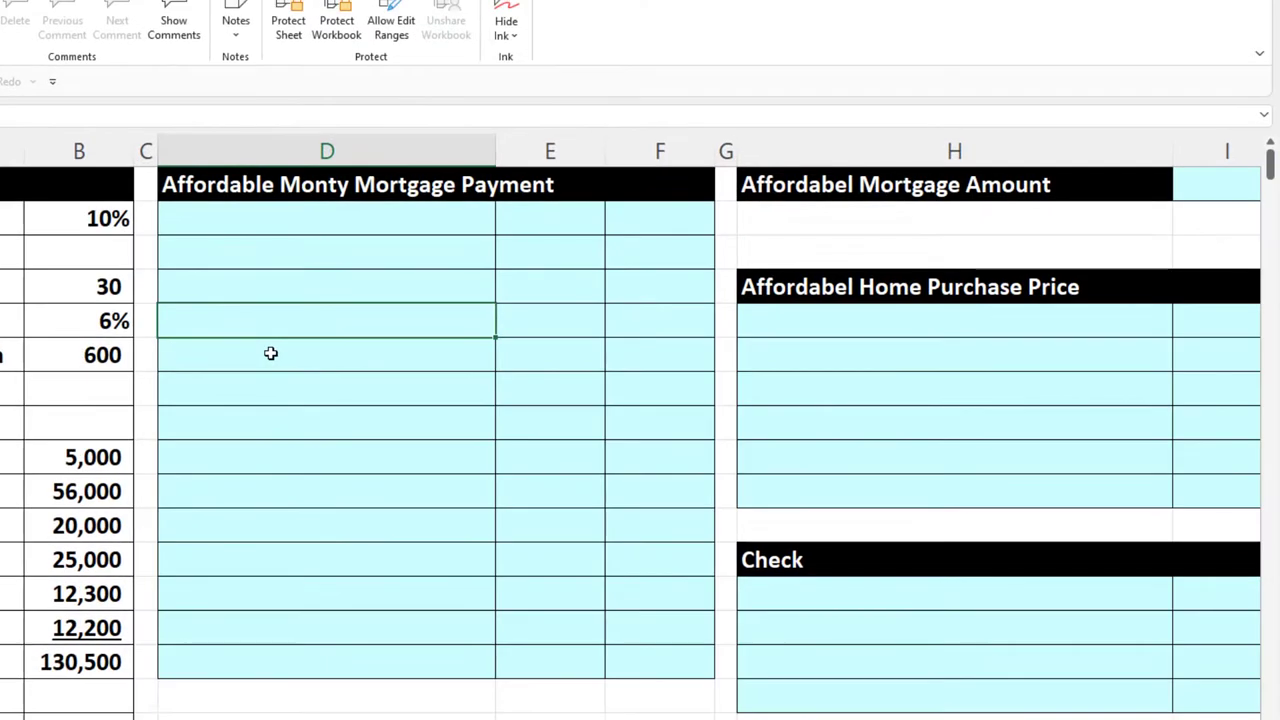
{"action": "left_click", "coordinate": [270, 353]}
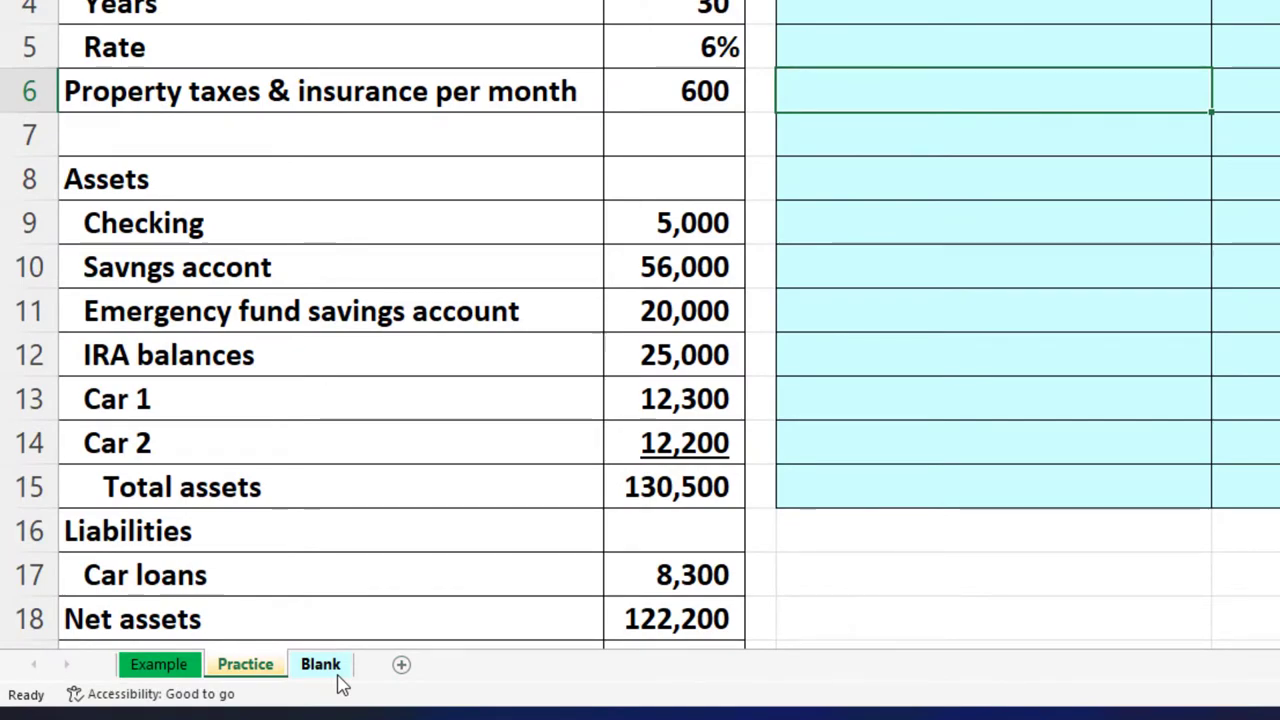
{"action": "left_click", "coordinate": [320, 664]}
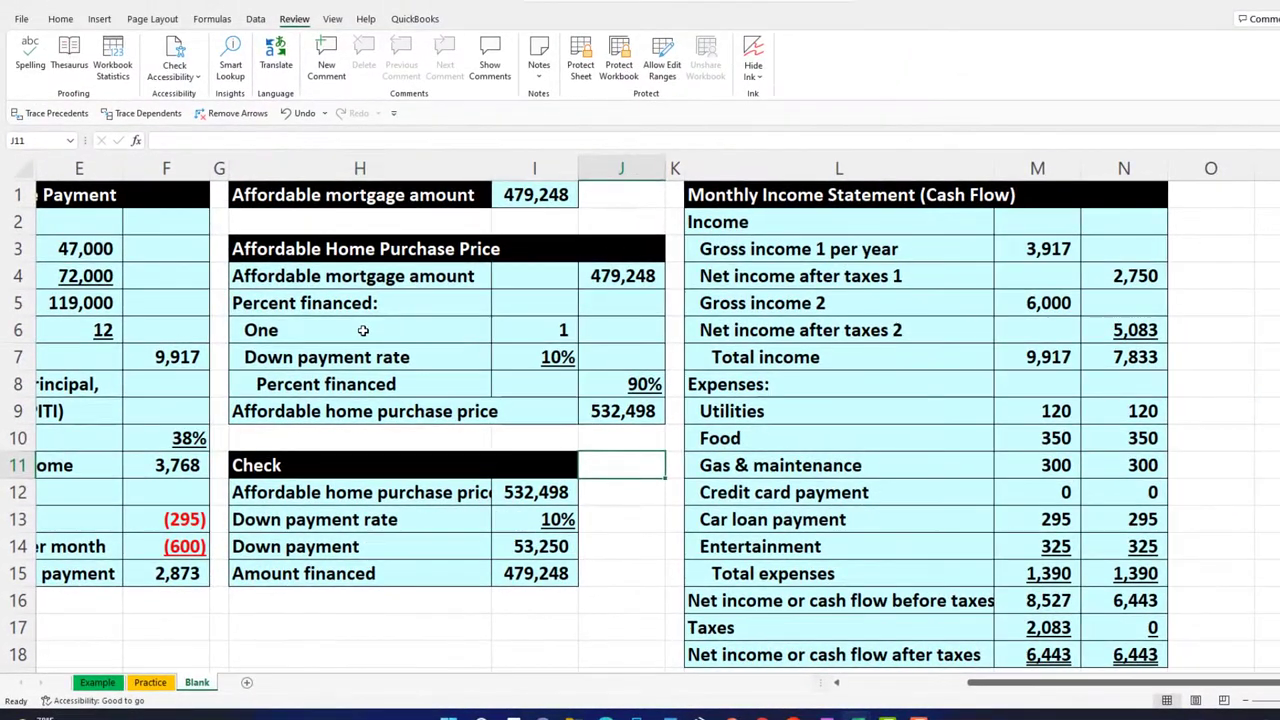
{"action": "left_click", "coordinate": [363, 330]}
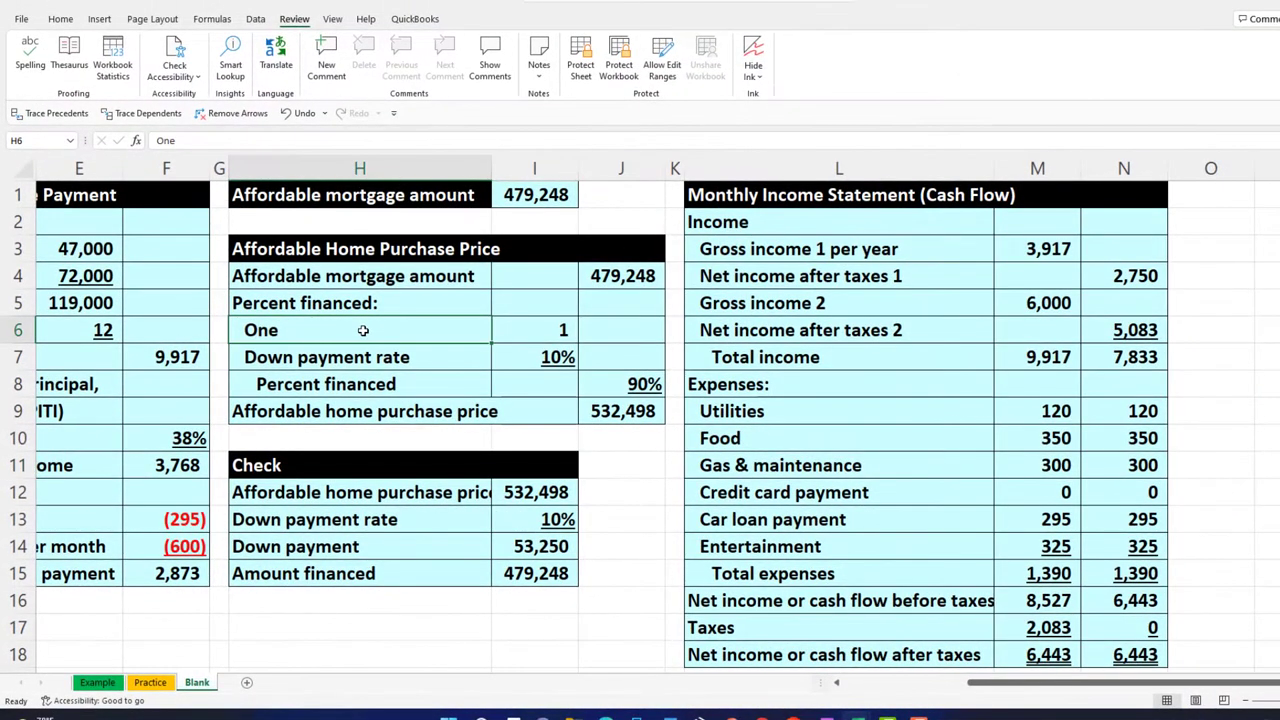
{"action": "key", "text": "Home"}
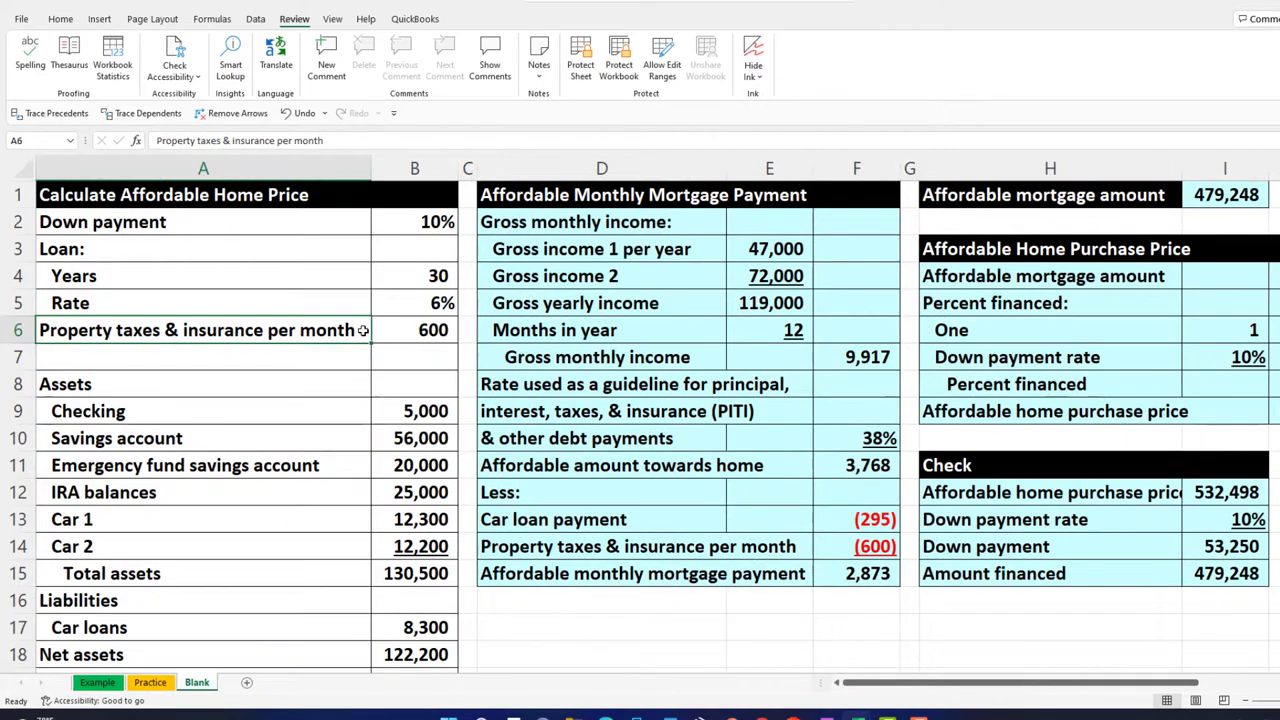
{"action": "key", "text": "Right"}
{"action": "key", "text": "Right"}
{"action": "key", "text": "Right"}
{"action": "key", "text": "Right"}
{"action": "key", "text": "Right"}
{"action": "key", "text": "Right"}
{"action": "key", "text": "Right"}
{"action": "key", "text": "Right"}
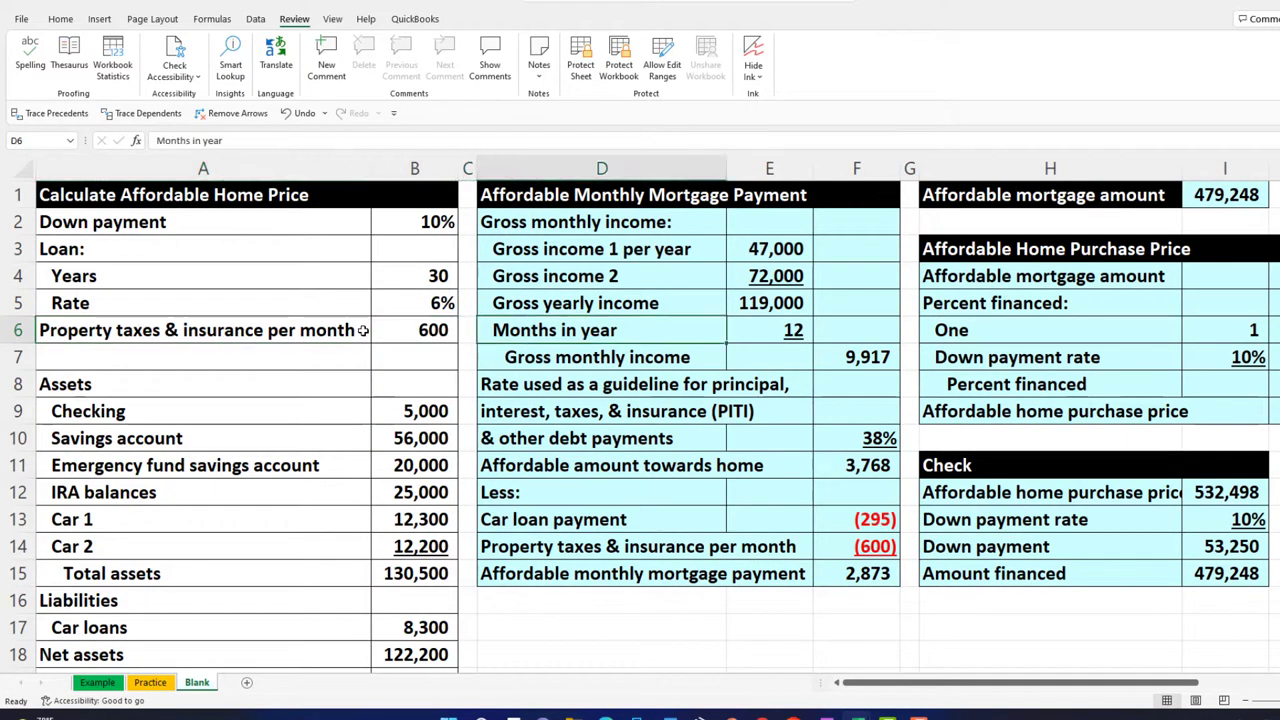
{"action": "key", "text": "Right"}
{"action": "key", "text": "Right"}
{"action": "key", "text": "Right"}
{"action": "key", "text": "Right"}
{"action": "key", "text": "Right"}
{"action": "key", "text": "Right"}
{"action": "key", "text": "Right"}
{"action": "key", "text": "Right"}
{"action": "key", "text": "Right"}
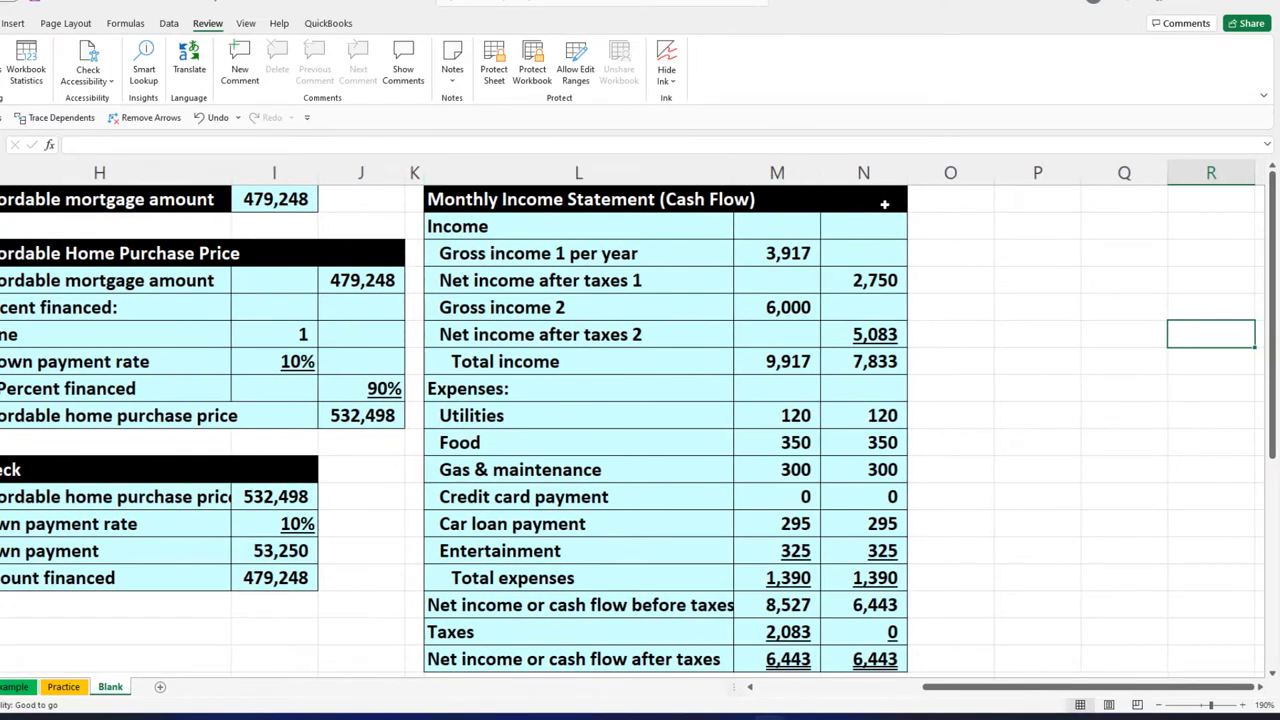
{"action": "left_click", "coordinate": [414, 172]}
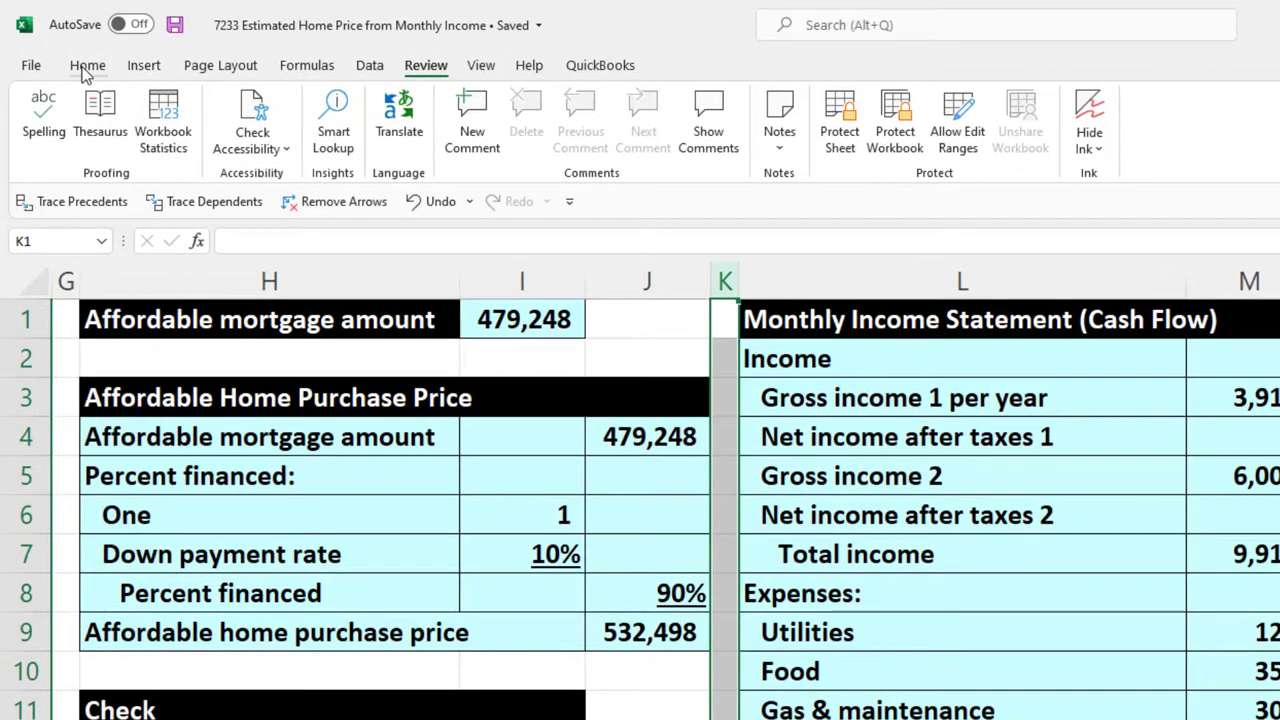
Copy column K's narrow spacer formatting onto column O with Format Painter
{"action": "left_click", "coordinate": [87, 66]}
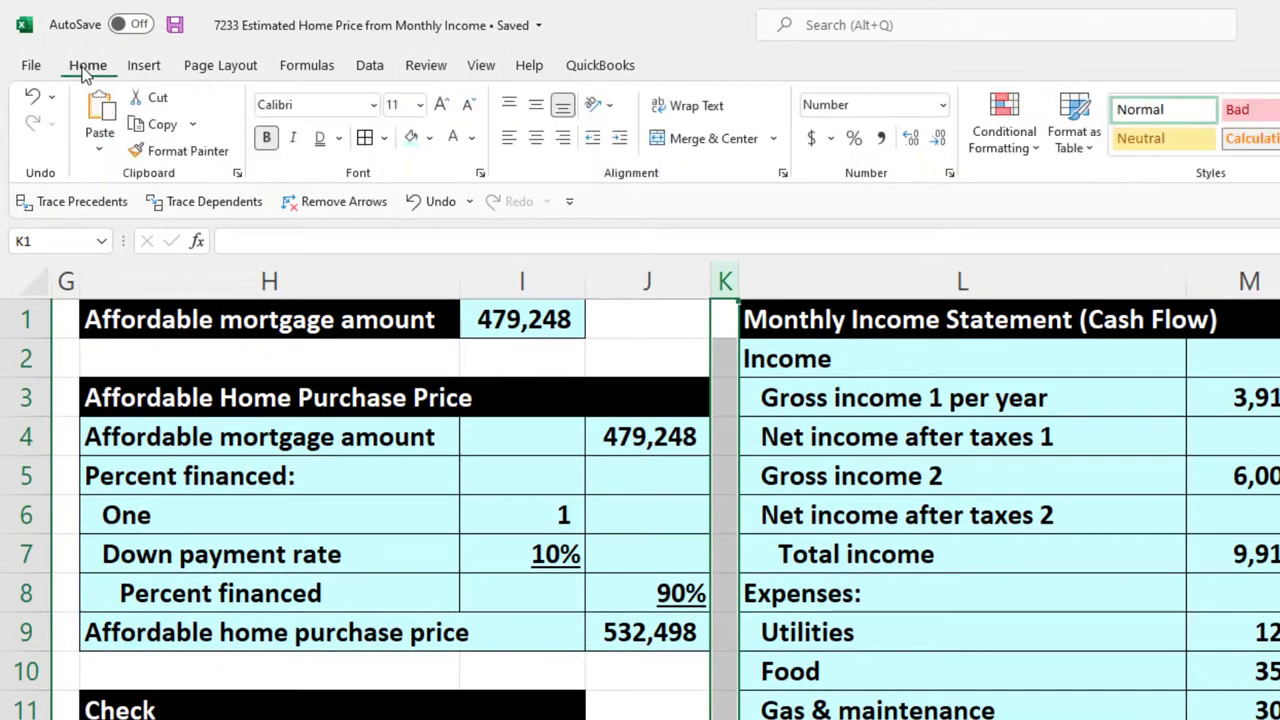
{"action": "left_click", "coordinate": [145, 158]}
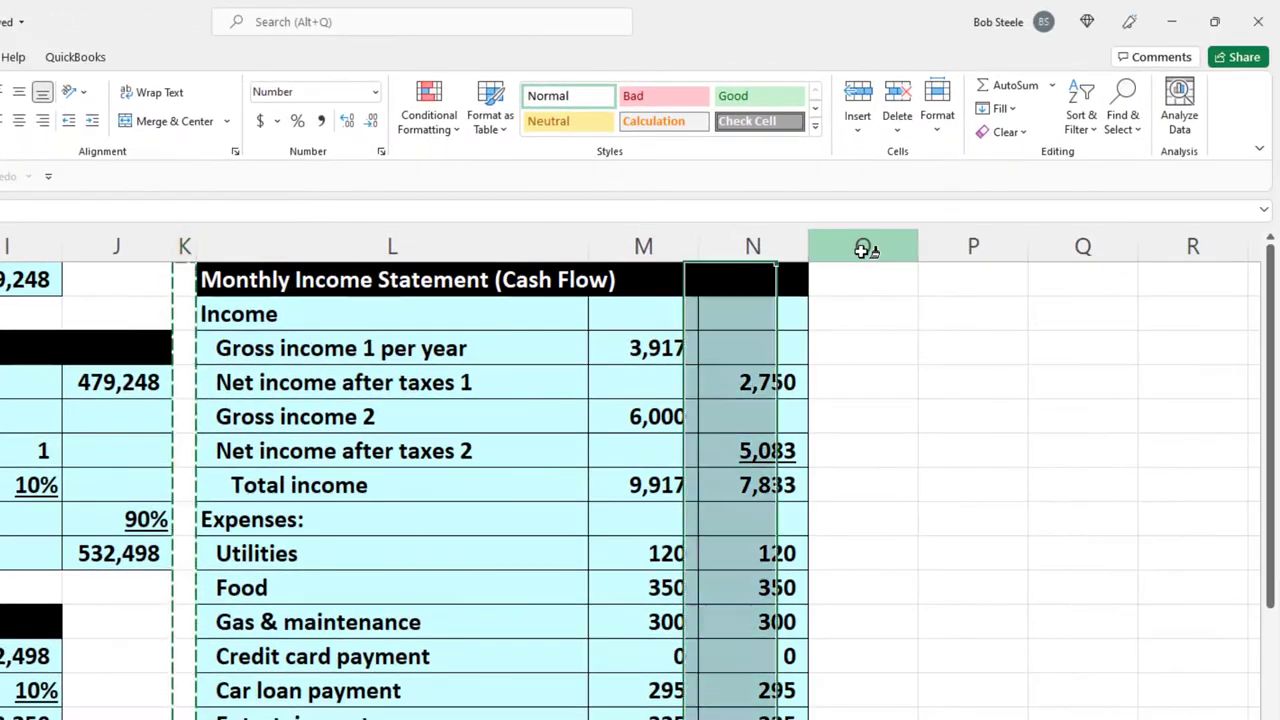
{"action": "left_click", "coordinate": [863, 250]}
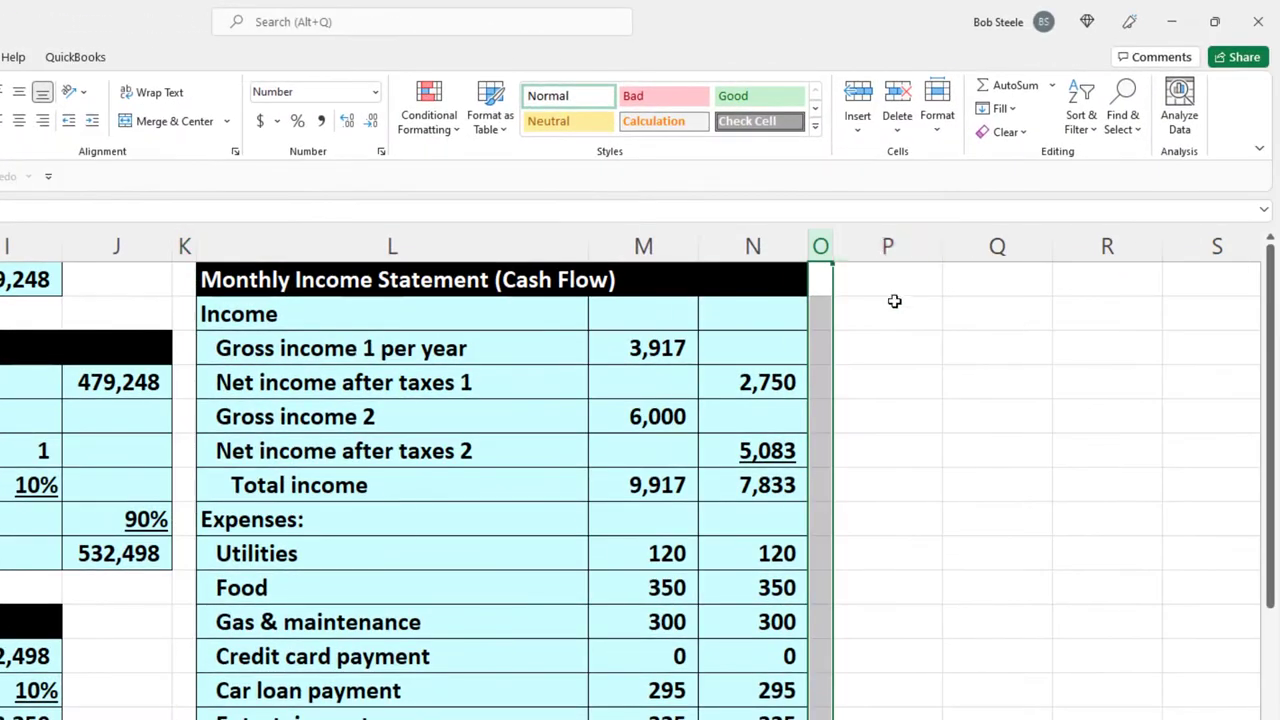
{"action": "left_click", "coordinate": [894, 301]}
Widen column P to about 13.43 so it can hold the labels
{"action": "key", "text": "Right"}
{"action": "key", "text": "Right"}
{"action": "key", "text": "Right"}
{"action": "key", "text": "Right"}
{"action": "key", "text": "Right"}
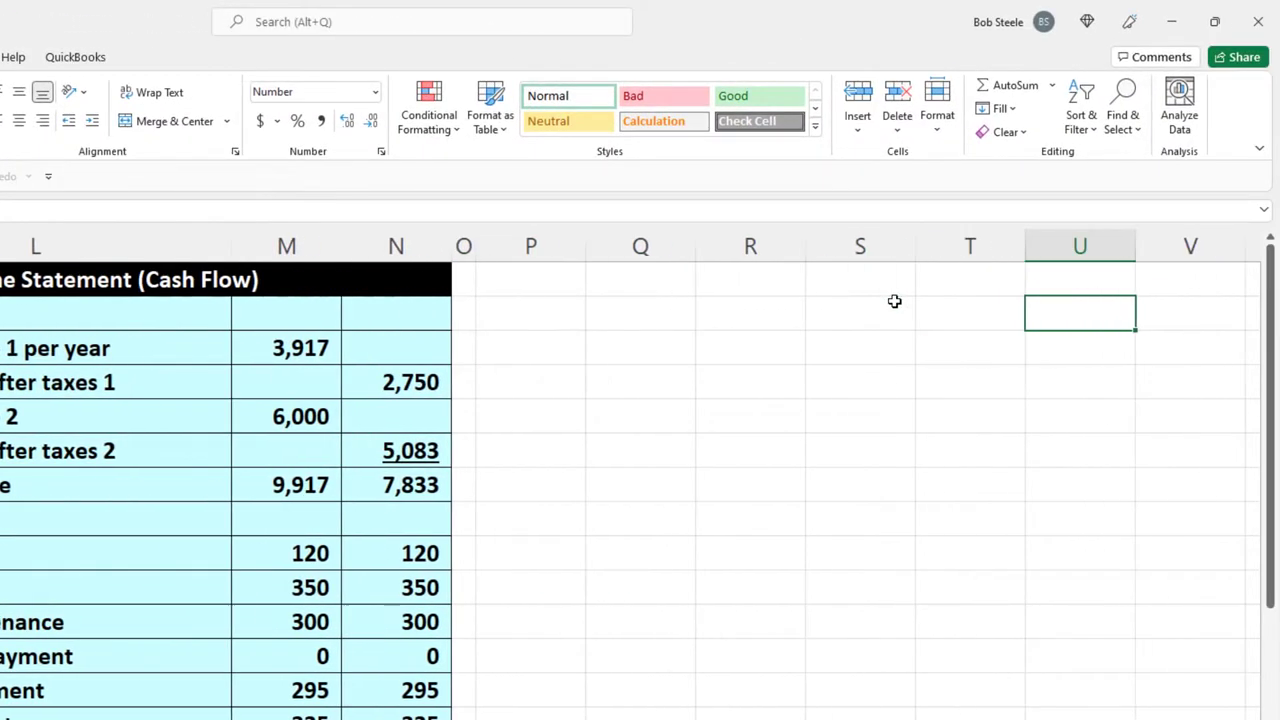
{"action": "key", "text": "Right"}
{"action": "key", "text": "Right"}
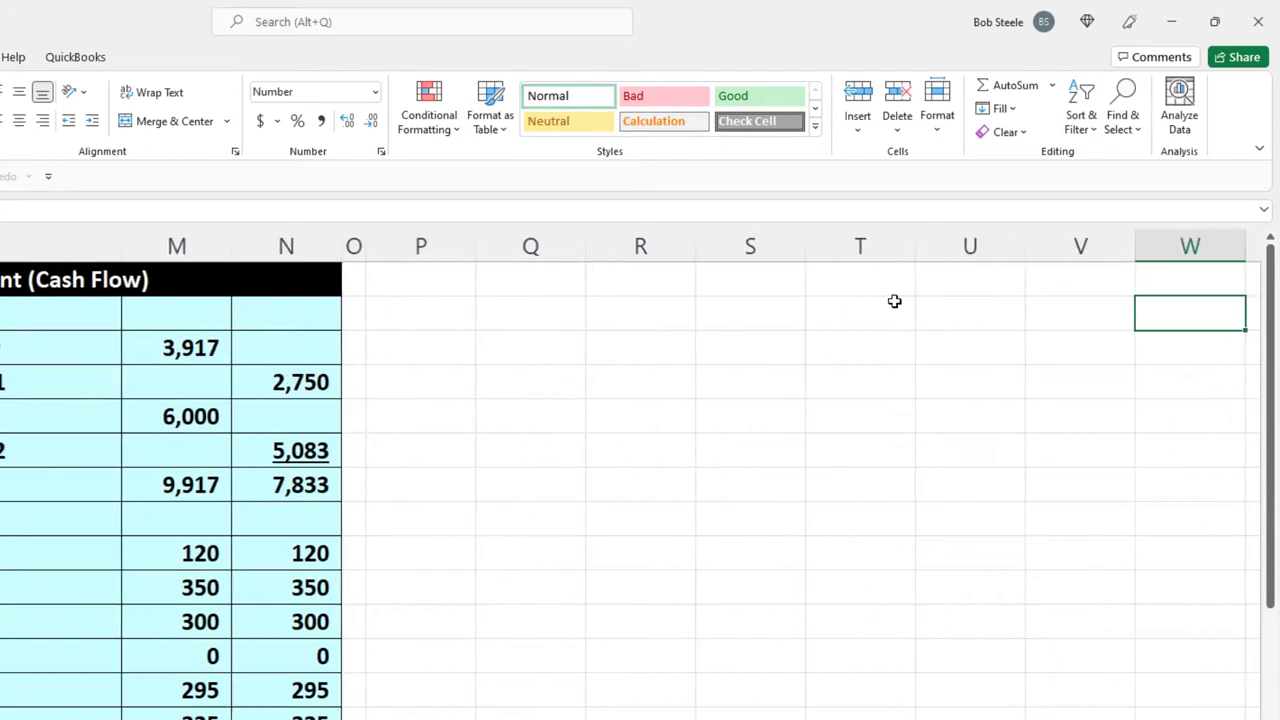
{"action": "left_click_drag", "start_coordinate": [476, 249], "coordinate": [560, 250]}
{"action": "left_click", "coordinate": [472, 285]}
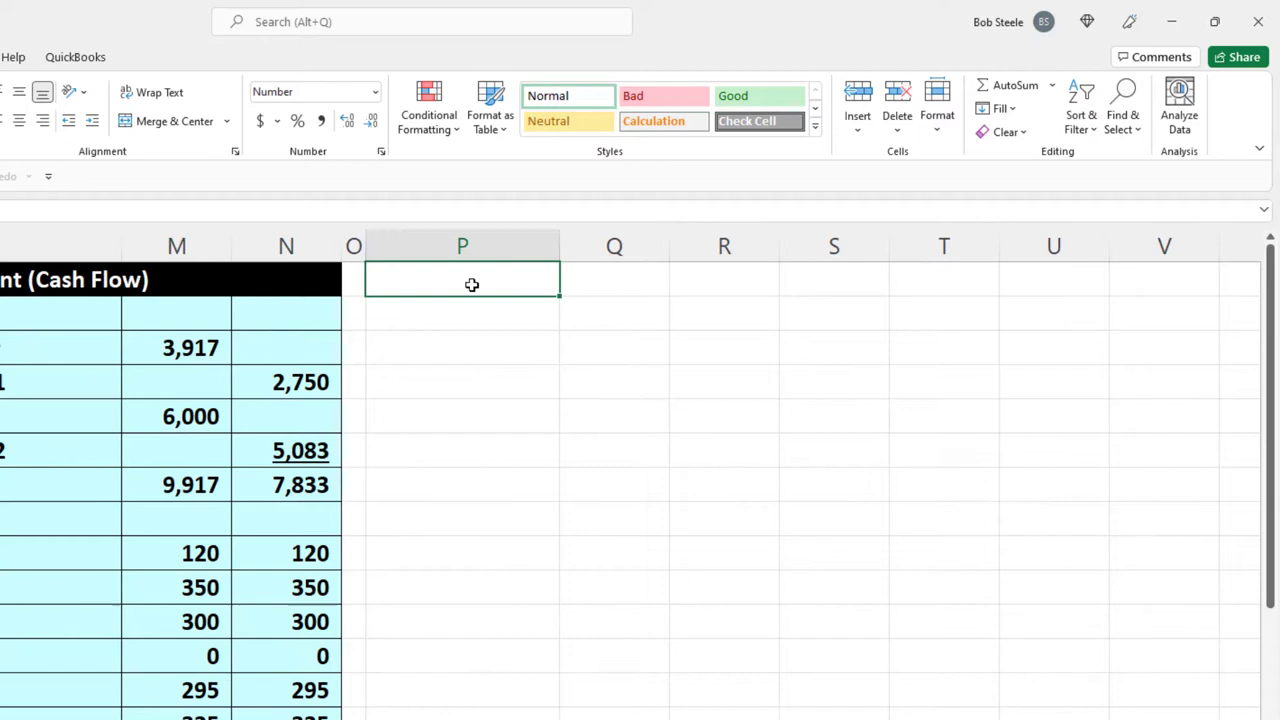
Label P1 'Home cost' and link Q1 to the 532,498 purchase price
{"action": "type", "text": "HO"}
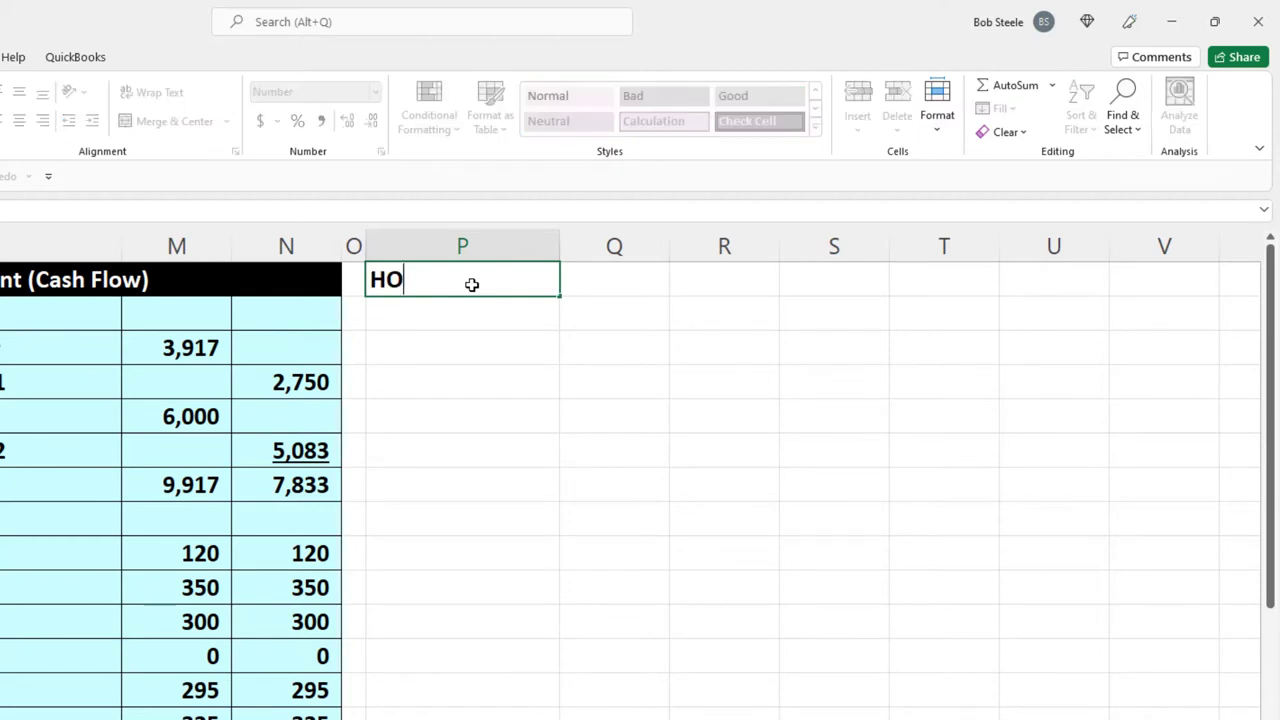
{"action": "type", "text": "me cost"}
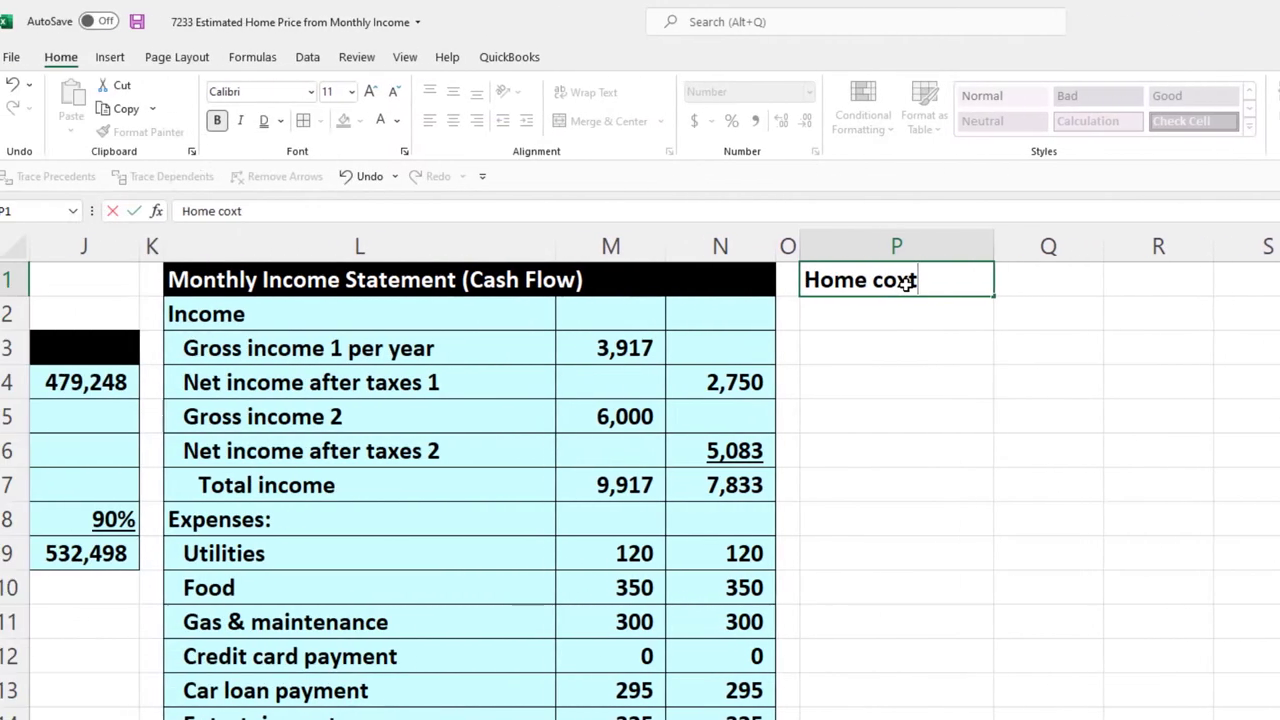
{"action": "key", "text": "Tab"}
{"action": "type", "text": "="}
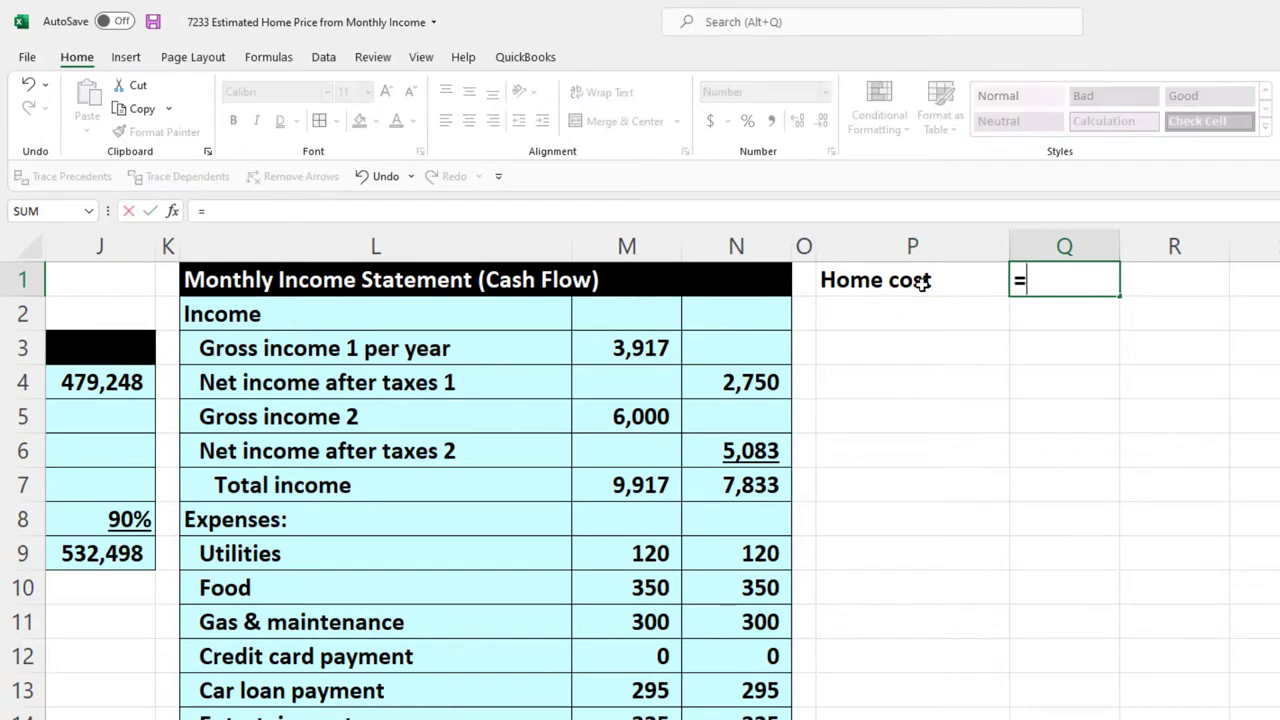
{"action": "key", "text": "Left"}
{"action": "key", "text": "Left"}
{"action": "key", "text": "Left"}
{"action": "key", "text": "Left"}
{"action": "key", "text": "Left"}
{"action": "key", "text": "Left"}
{"action": "key", "text": "Left"}
{"action": "key", "text": "Left"}
{"action": "key", "text": "Left"}
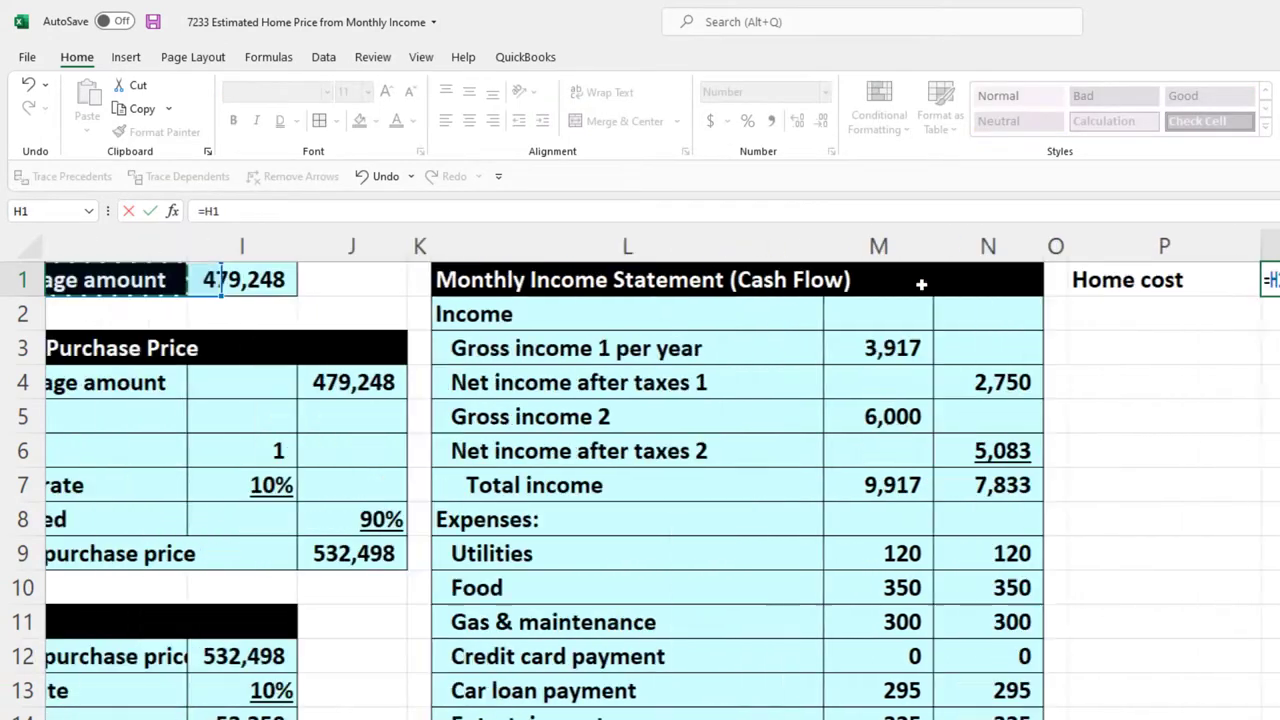
{"action": "key", "text": "Down"}
{"action": "key", "text": "Down"}
{"action": "key", "text": "Down"}
{"action": "key", "text": "Down"}
{"action": "key", "text": "Down"}
{"action": "key", "text": "Down"}
{"action": "key", "text": "Down"}
{"action": "key", "text": "Down"}
{"action": "key", "text": "Right"}
{"action": "key", "text": "Right"}
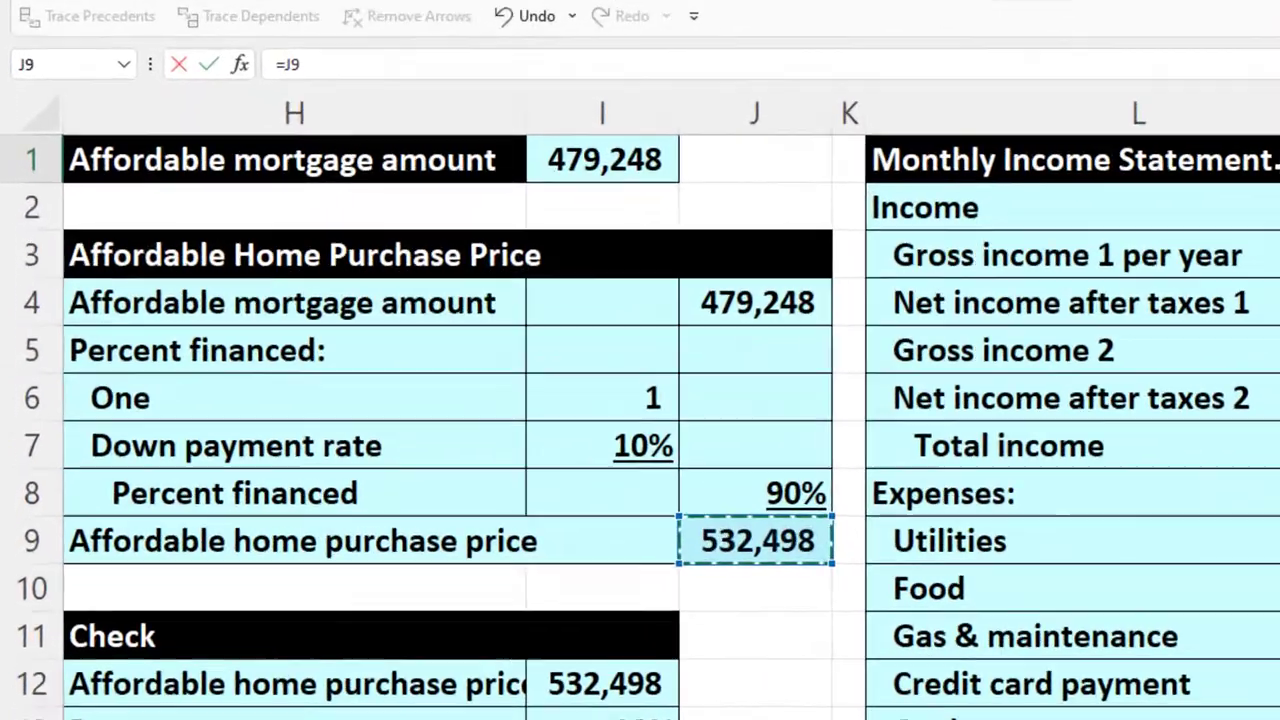
{"action": "key", "text": "Return"}
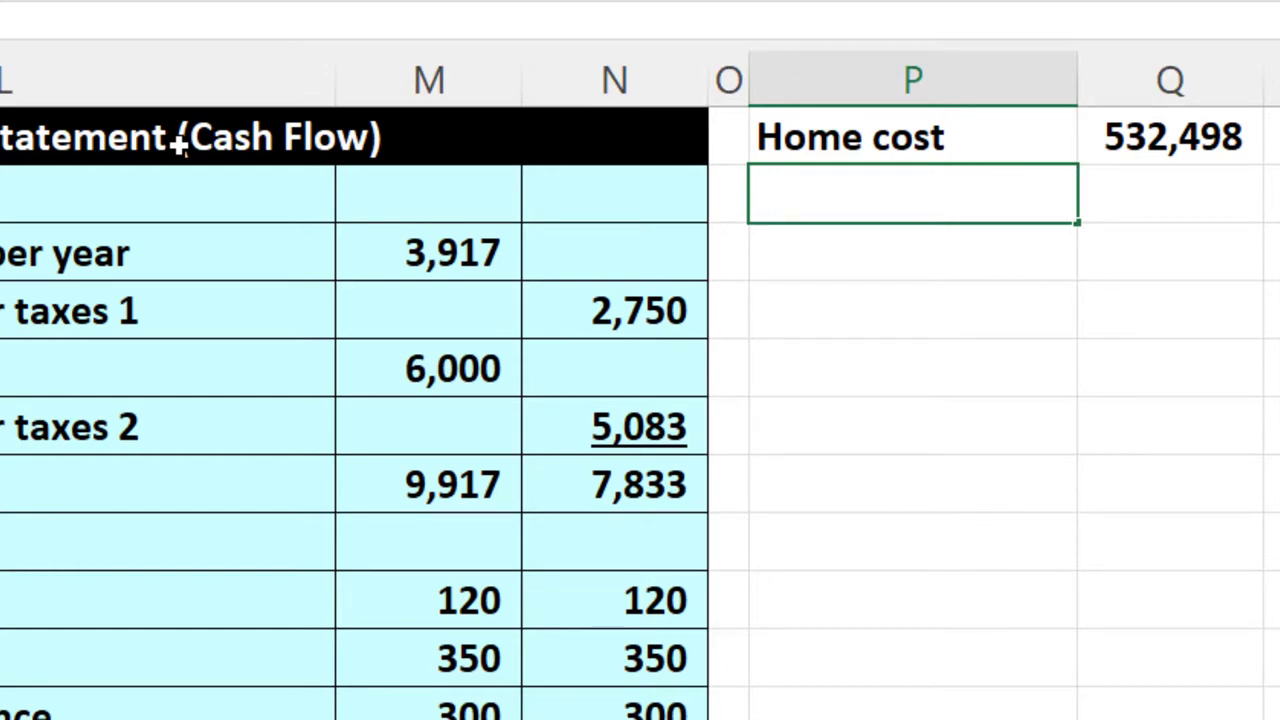
Label P2 'Down payment' and link Q2 to the 53,250 down payment
{"action": "type", "text": "Down payment"}
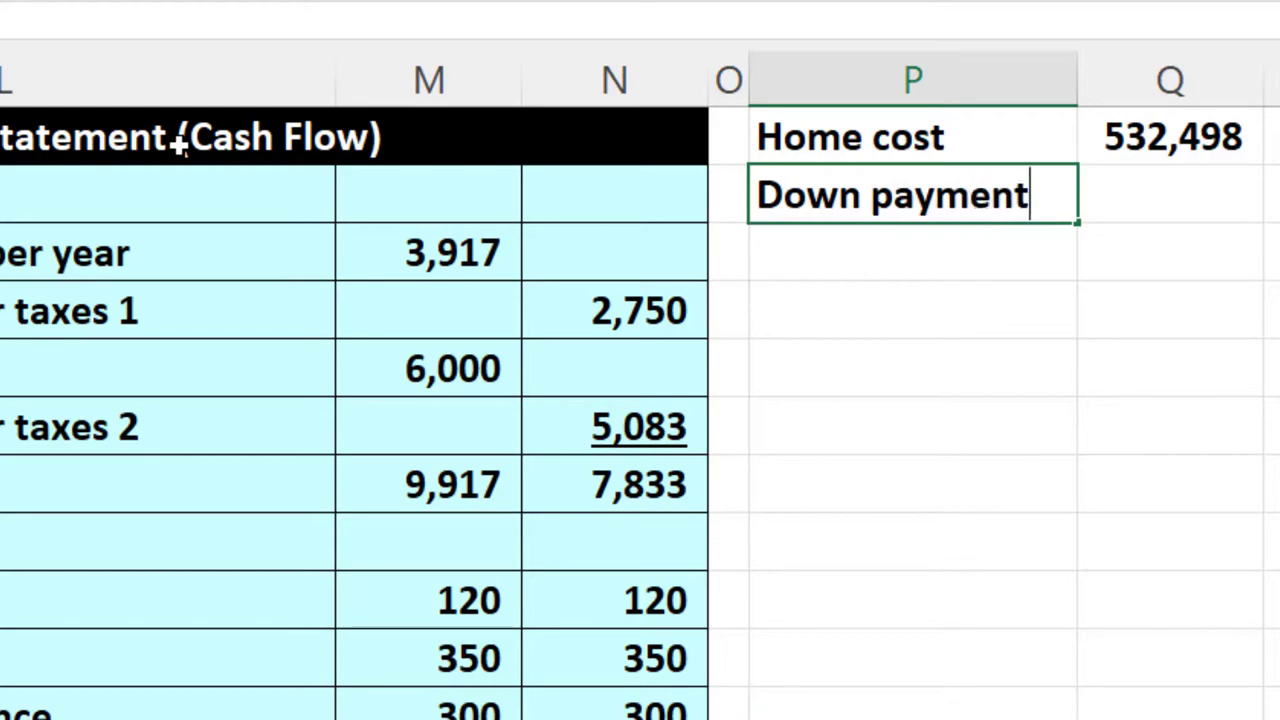
{"action": "key", "text": "Tab"}
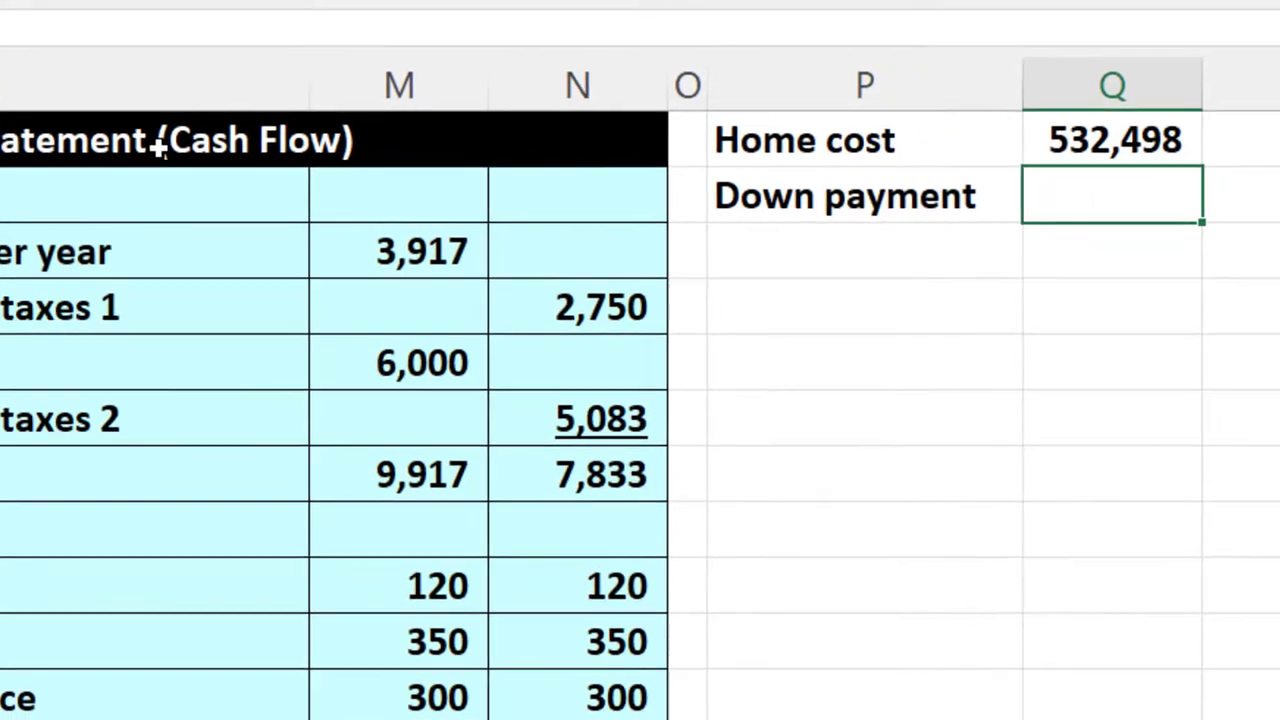
{"action": "type", "text": "="}
{"action": "key", "text": "Down"}
{"action": "key", "text": "Down"}
{"action": "key", "text": "Down"}
{"action": "key", "text": "Down"}
{"action": "key", "text": "Down"}
{"action": "key", "text": "Down"}
{"action": "key", "text": "Down"}
{"action": "key", "text": "Down"}
{"action": "key", "text": "Down"}
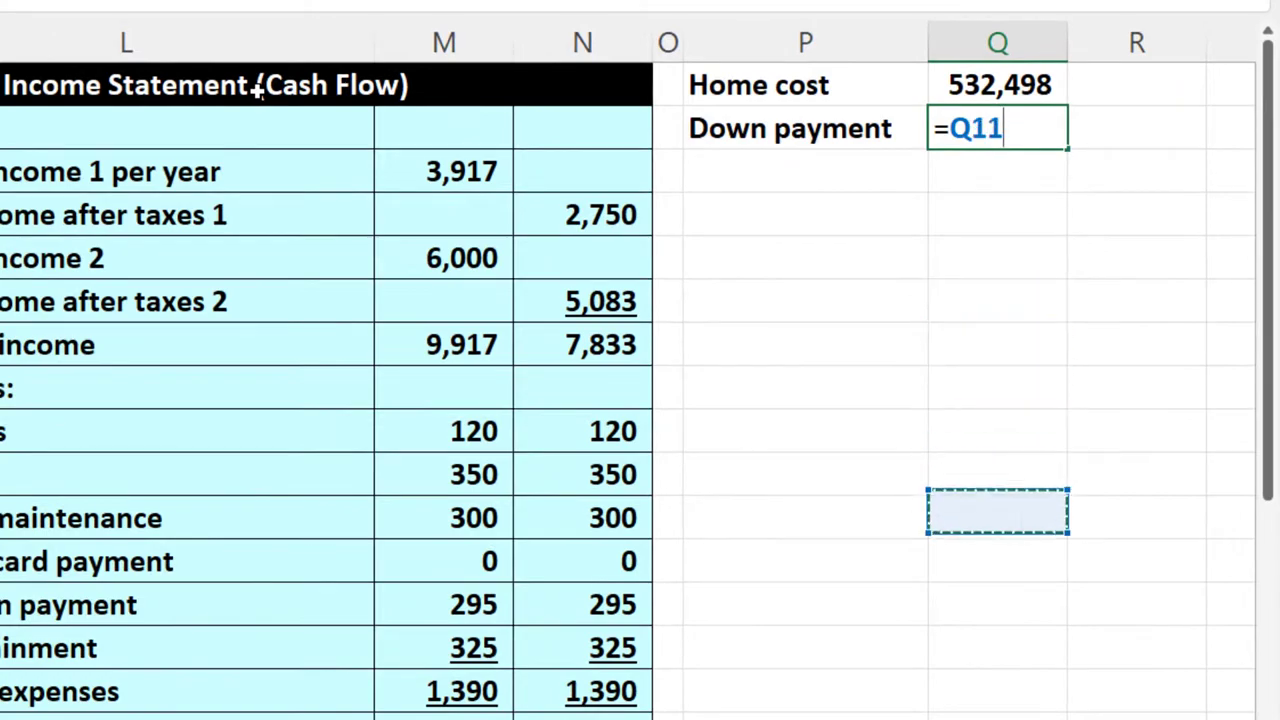
{"action": "key", "text": "Left"}
{"action": "key", "text": "Left"}
{"action": "key", "text": "Left"}
{"action": "key", "text": "Left"}
{"action": "key", "text": "Left"}
{"action": "key", "text": "Left"}
{"action": "key", "text": "Left"}
{"action": "key", "text": "Left"}
{"action": "key", "text": "Left"}
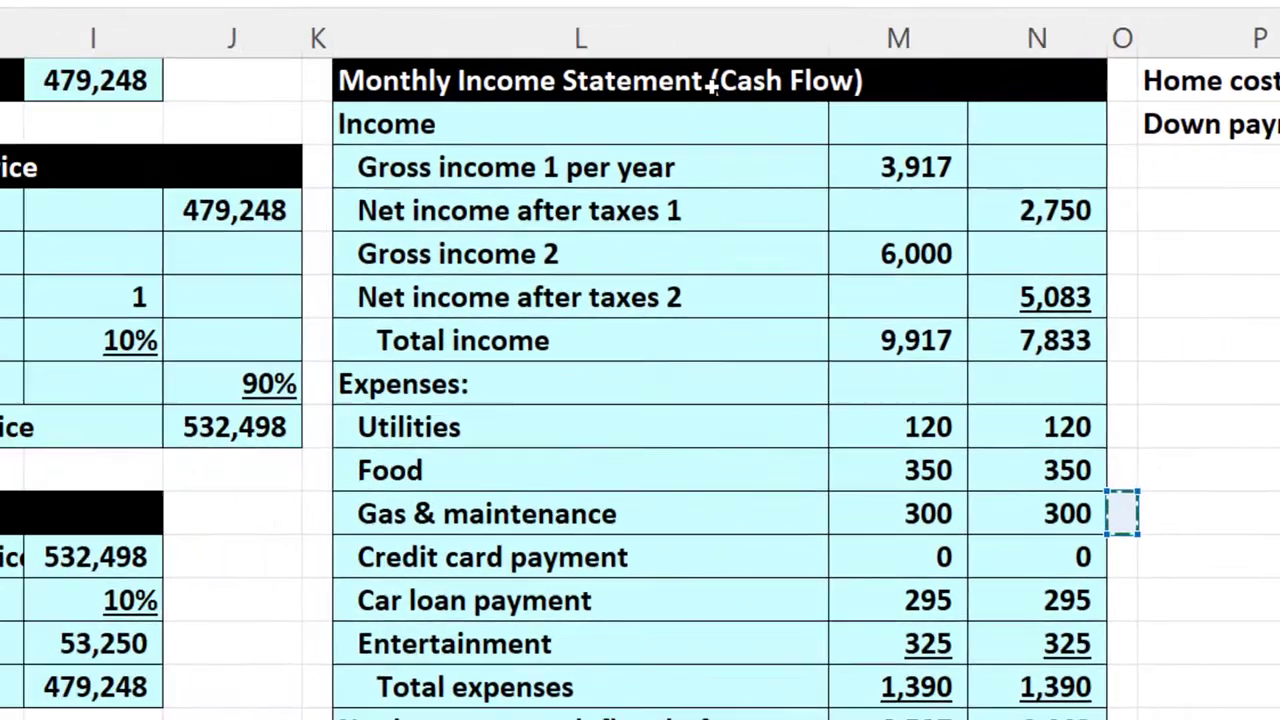
{"action": "key", "text": "Down"}
{"action": "key", "text": "Down"}
{"action": "key", "text": "Down"}
{"action": "key", "text": "Right"}
{"action": "key", "text": "Down"}
{"action": "key", "text": "Up"}
{"action": "key", "text": "Return"}
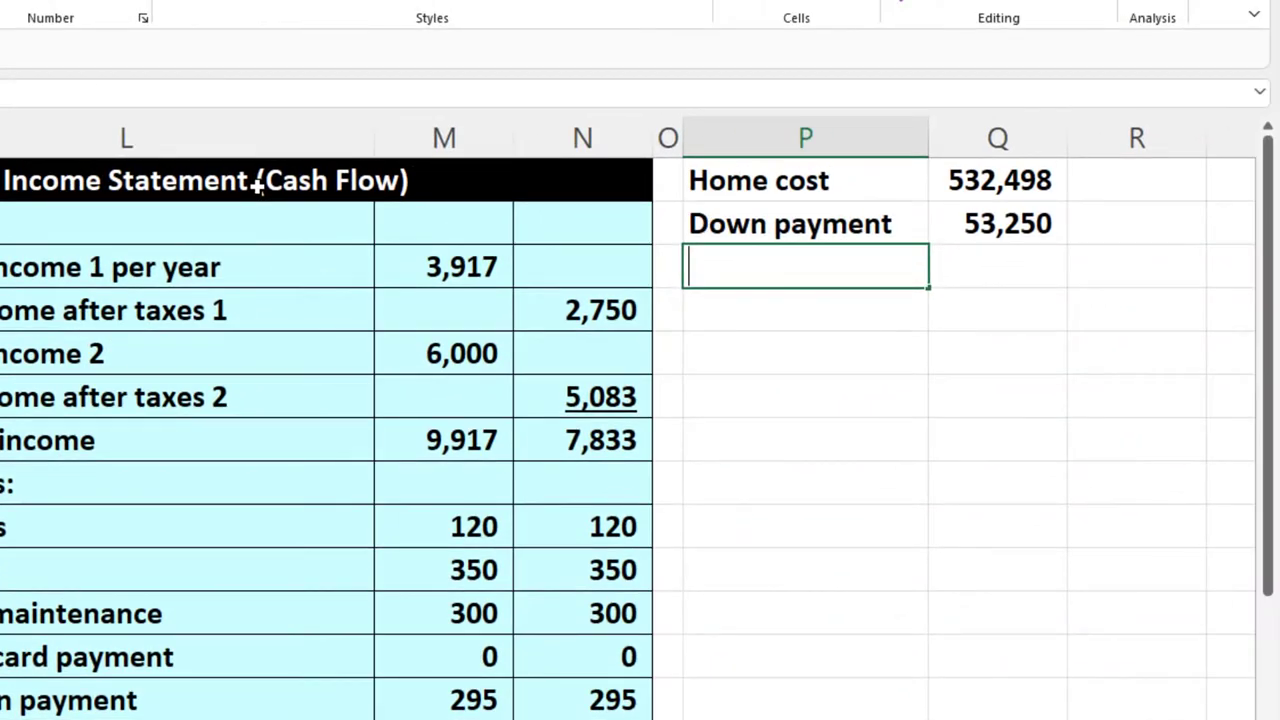
Add the Loan row with =Q1-Q2, giving 479,248
{"action": "key", "text": "Tab"}
{"action": "type", "text": "="}
{"action": "key", "text": "Up"}
{"action": "key", "text": "Up"}
{"action": "key", "text": "Up"}
{"action": "type", "text": "-"}
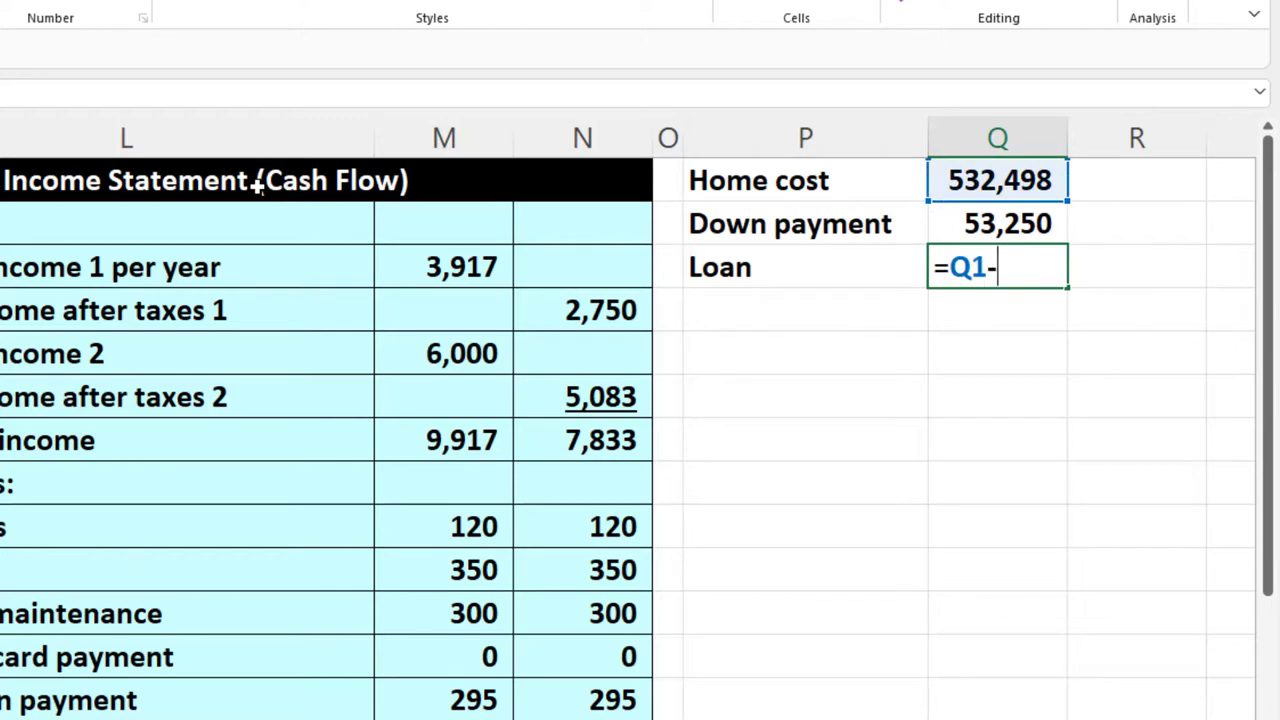
{"action": "key", "text": "Up"}
{"action": "key", "text": "Up"}
{"action": "key", "text": "Return"}
{"action": "key", "text": "Up"}
{"action": "key", "text": "Up"}
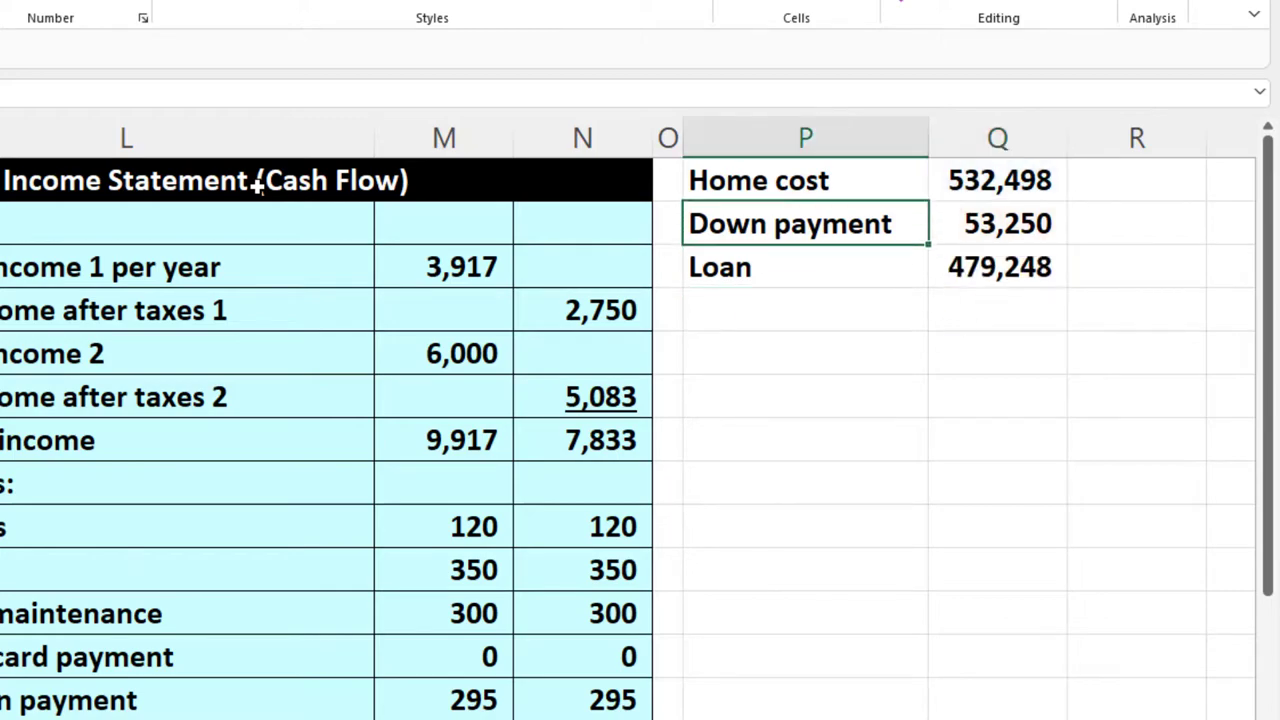
{"action": "key", "text": "Right"}
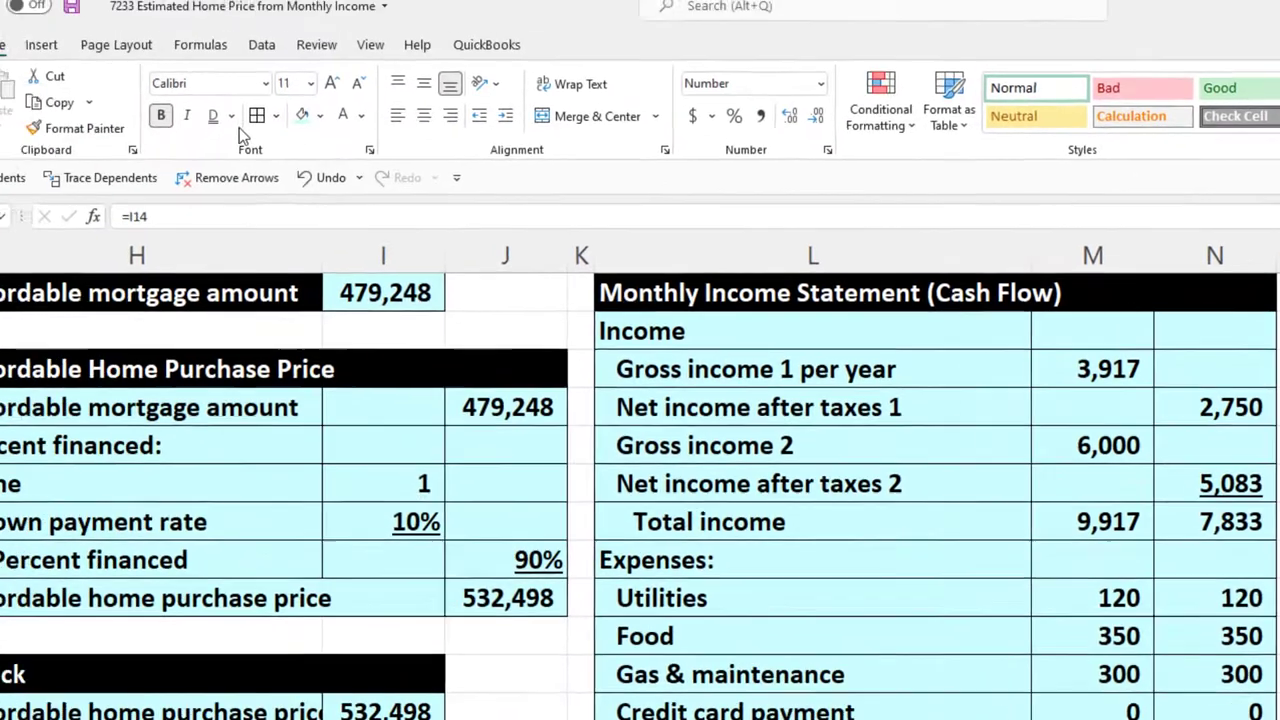
Underline the 53,250 down payment value in Q2
{"action": "left_click", "coordinate": [325, 132]}
{"action": "left_click", "coordinate": [345, 160]}
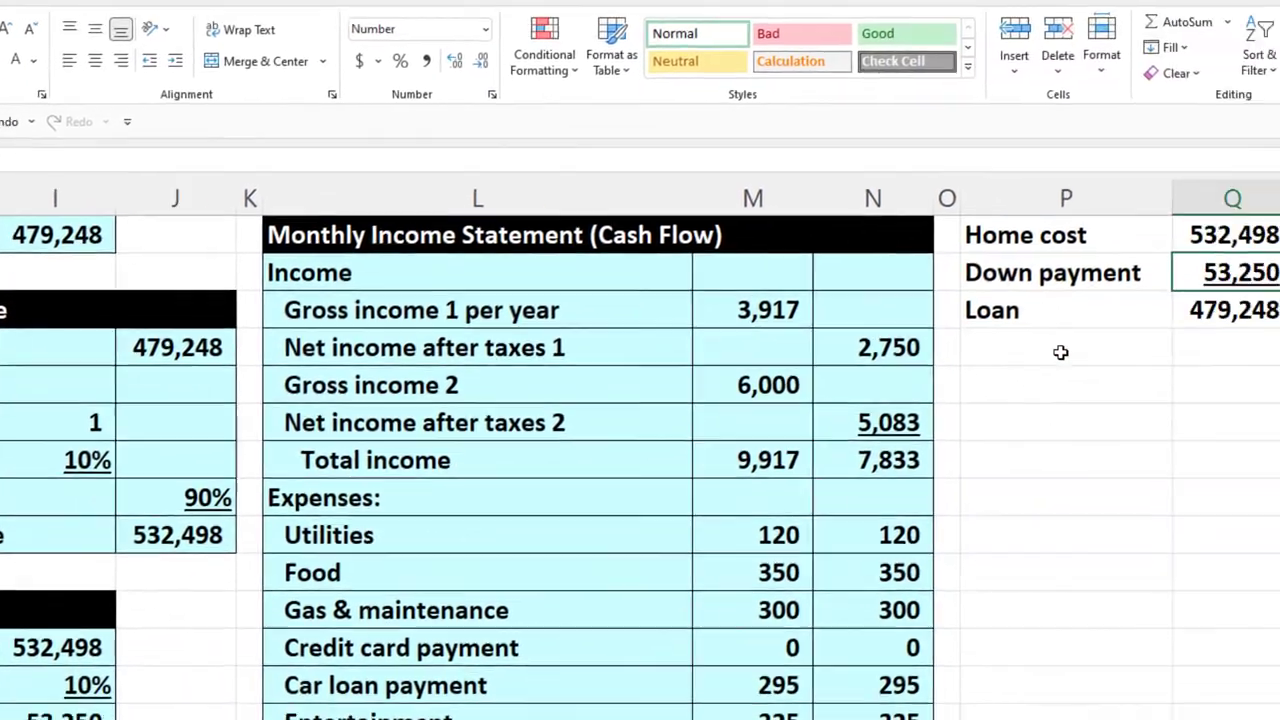
{"action": "left_click", "coordinate": [1060, 351]}
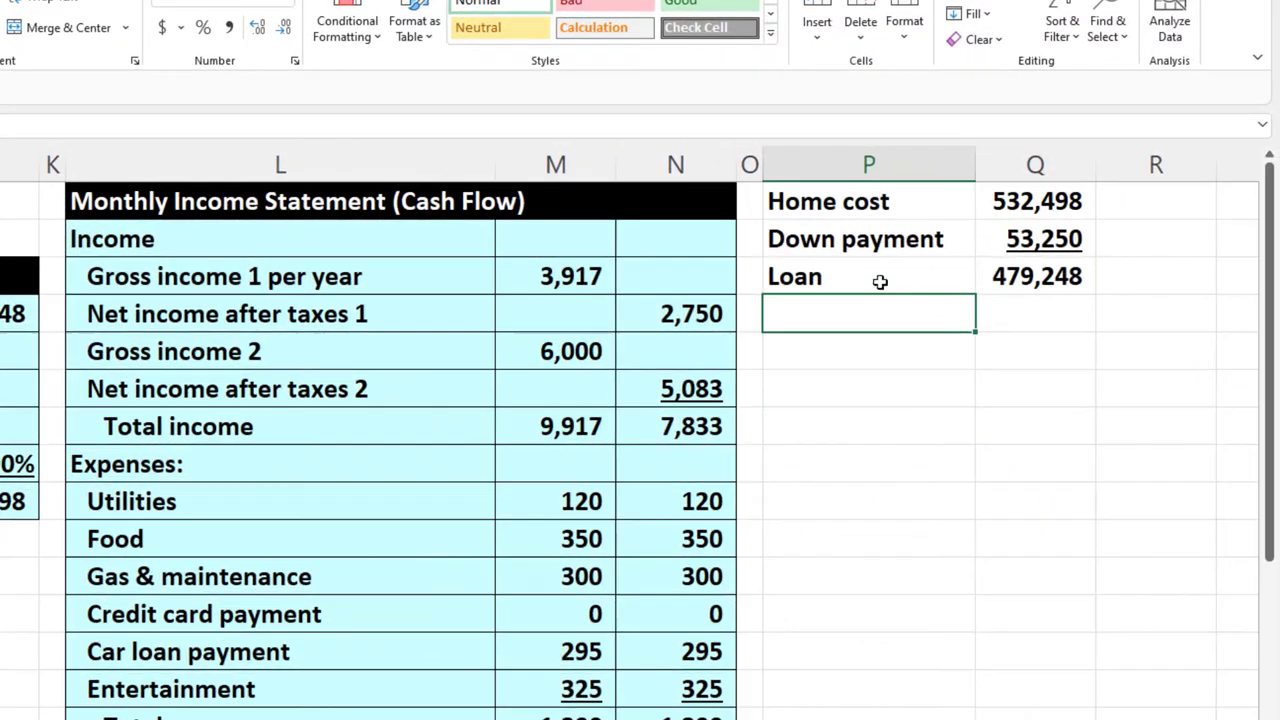
{"action": "left_click", "coordinate": [985, 278]}
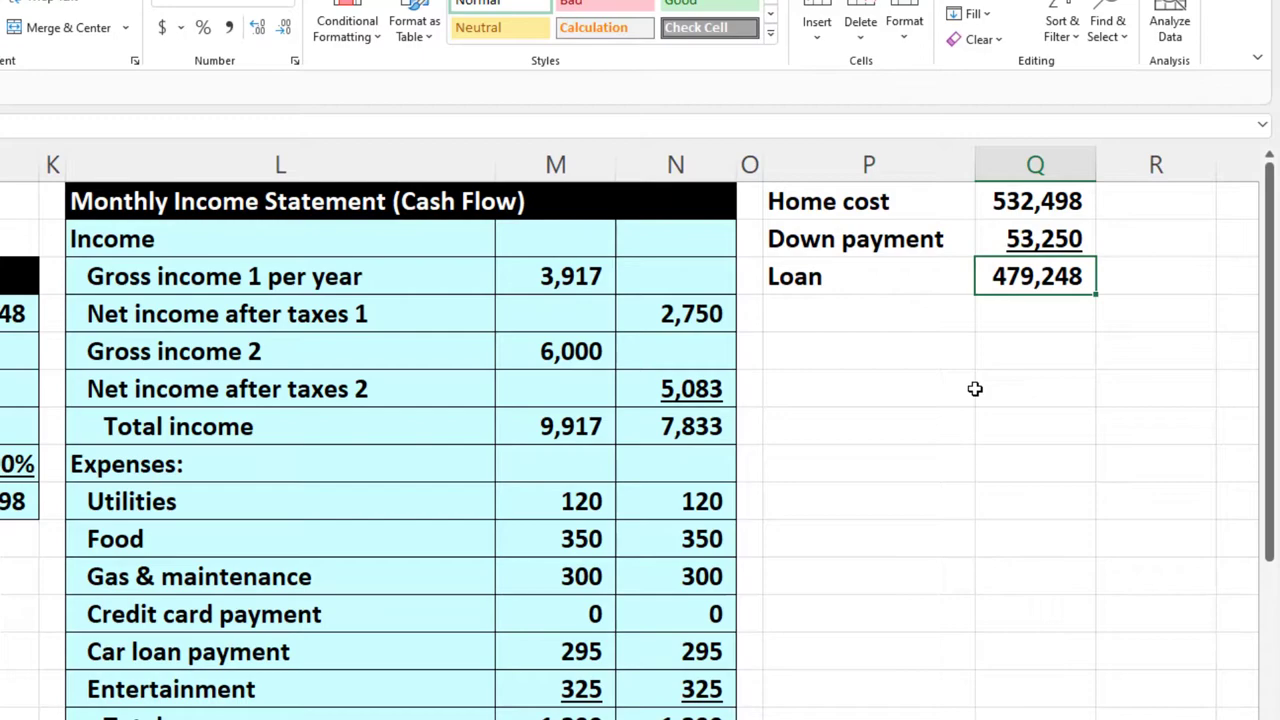
Start referencing the 6% rate from the input table in column A
{"action": "key", "text": "Down"}
{"action": "key", "text": "Left"}
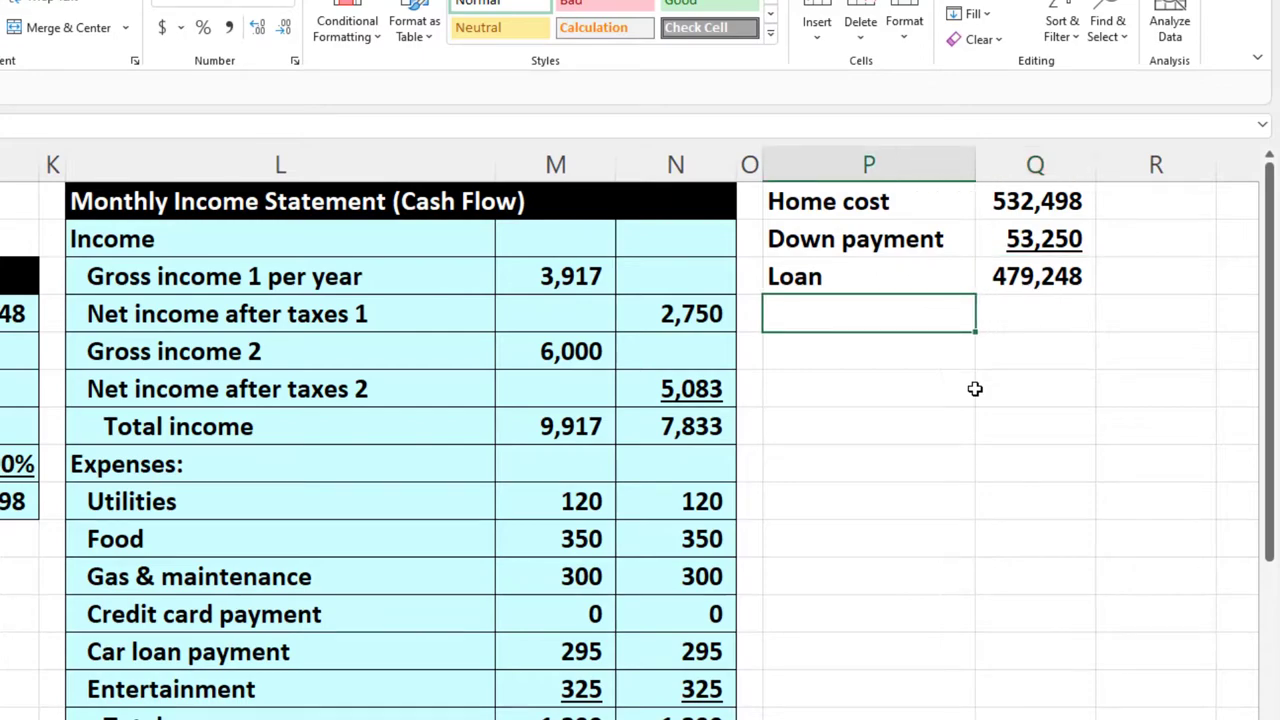
{"action": "type", "text": "="}
{"action": "key", "text": "Left"}
{"action": "key", "text": "BackSpace"}
{"action": "key", "text": "BackSpace"}
{"action": "key", "text": "BackSpace"}
{"action": "scroll", "coordinate": [975, 389], "scroll_direction": "left", "scroll_amount": 3}
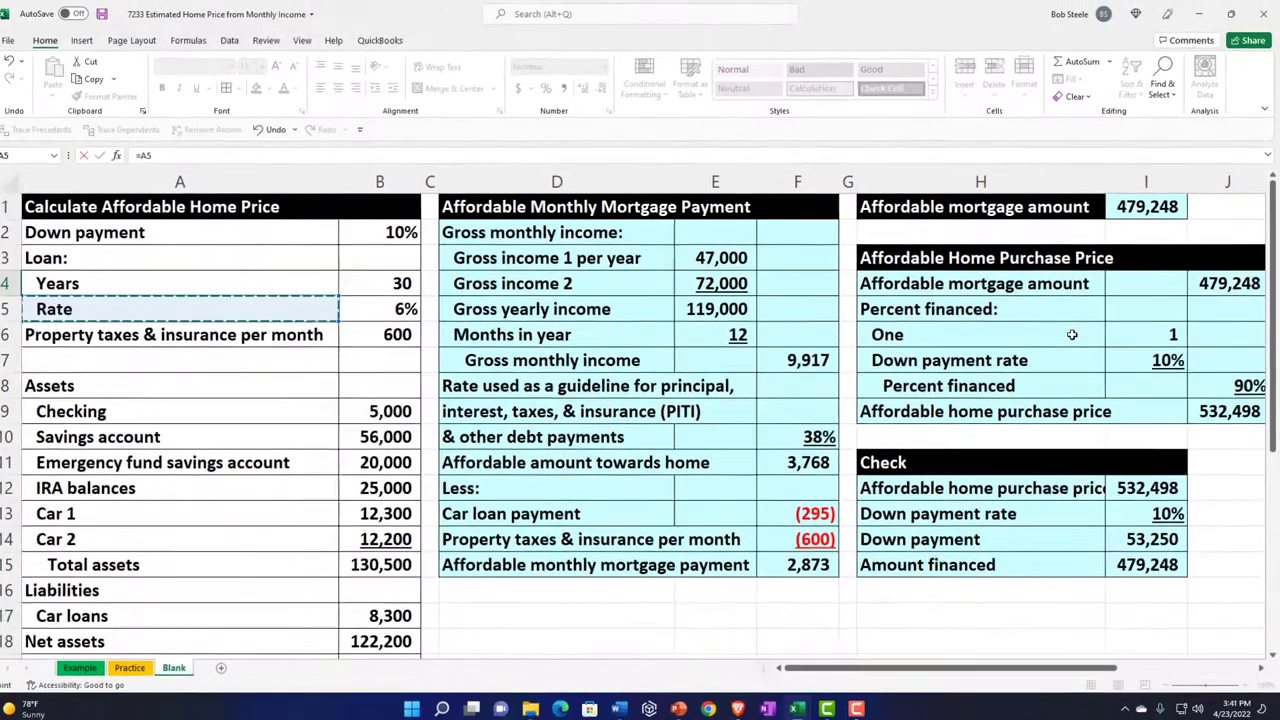
{"action": "scroll", "coordinate": [975, 389], "scroll_direction": "right", "scroll_amount": 3}
{"action": "type", "text": "="}
{"action": "key", "text": "Left"}
{"action": "key", "text": "Home"}
{"action": "key", "text": "Right"}
{"action": "key", "text": "Down"}
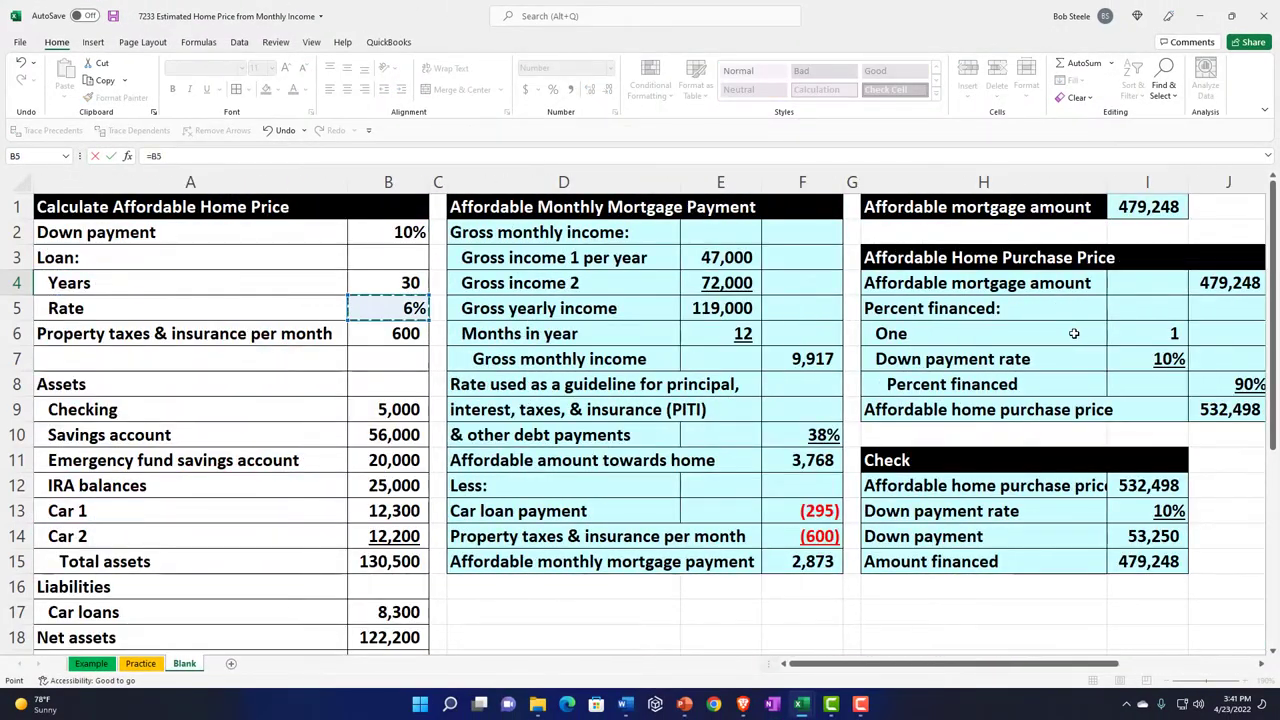
{"action": "key", "text": "Escape"}
Link the Years cell to the 30-year input in column A
{"action": "type", "text": "="}
{"action": "key", "text": "Left"}
{"action": "key", "text": "Left"}
{"action": "key", "text": "Home"}
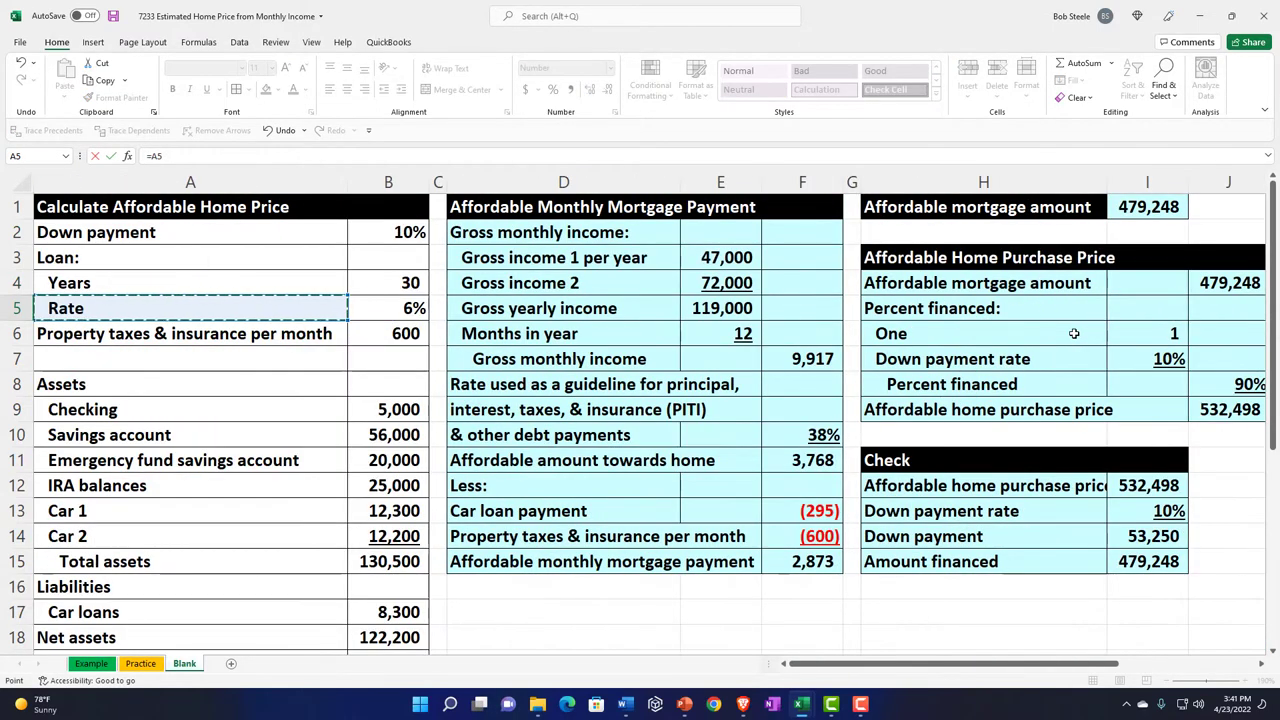
{"action": "key", "text": "Up"}
{"action": "key", "text": "Escape"}
{"action": "type", "text": "="}
{"action": "key", "text": "Left"}
{"action": "key", "text": "Left"}
{"action": "key", "text": "Home"}
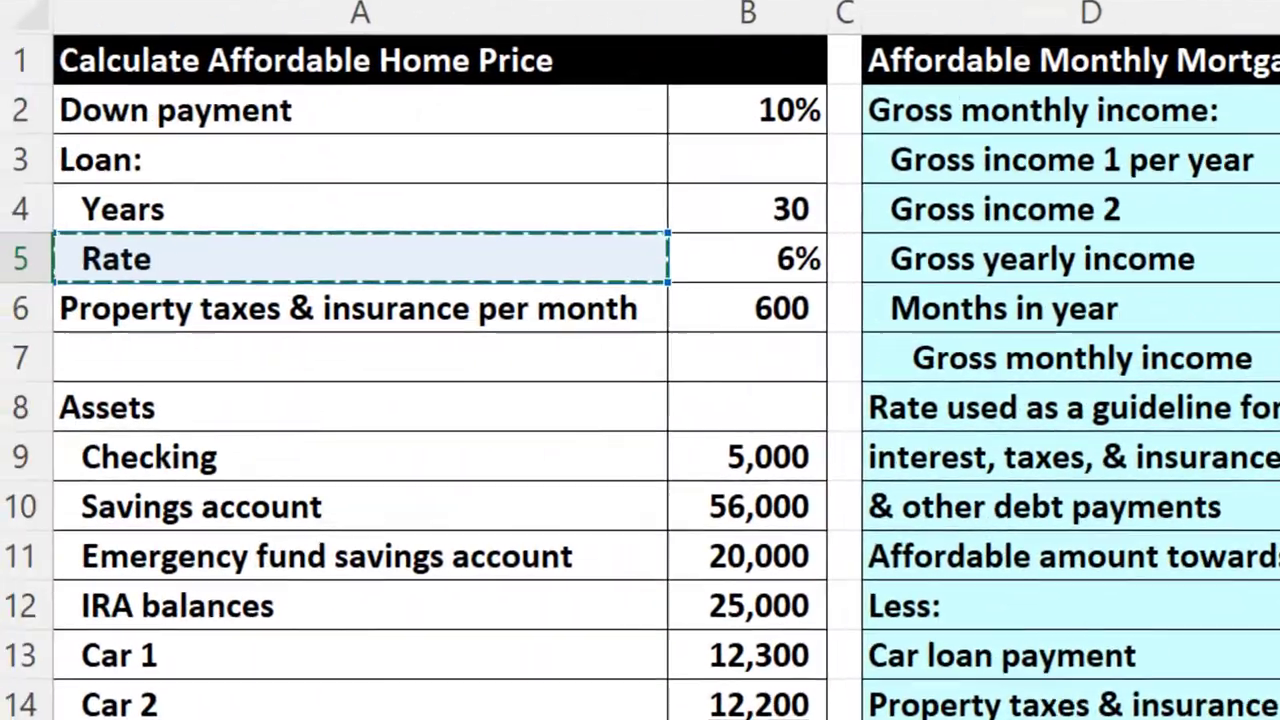
{"action": "key", "text": "Up"}
{"action": "key", "text": "Right"}
{"action": "key", "text": "Return"}
Apply Percent Style so the rate displays as 6%
{"action": "scroll", "coordinate": [640, 400], "scroll_direction": "right", "scroll_amount": 5}
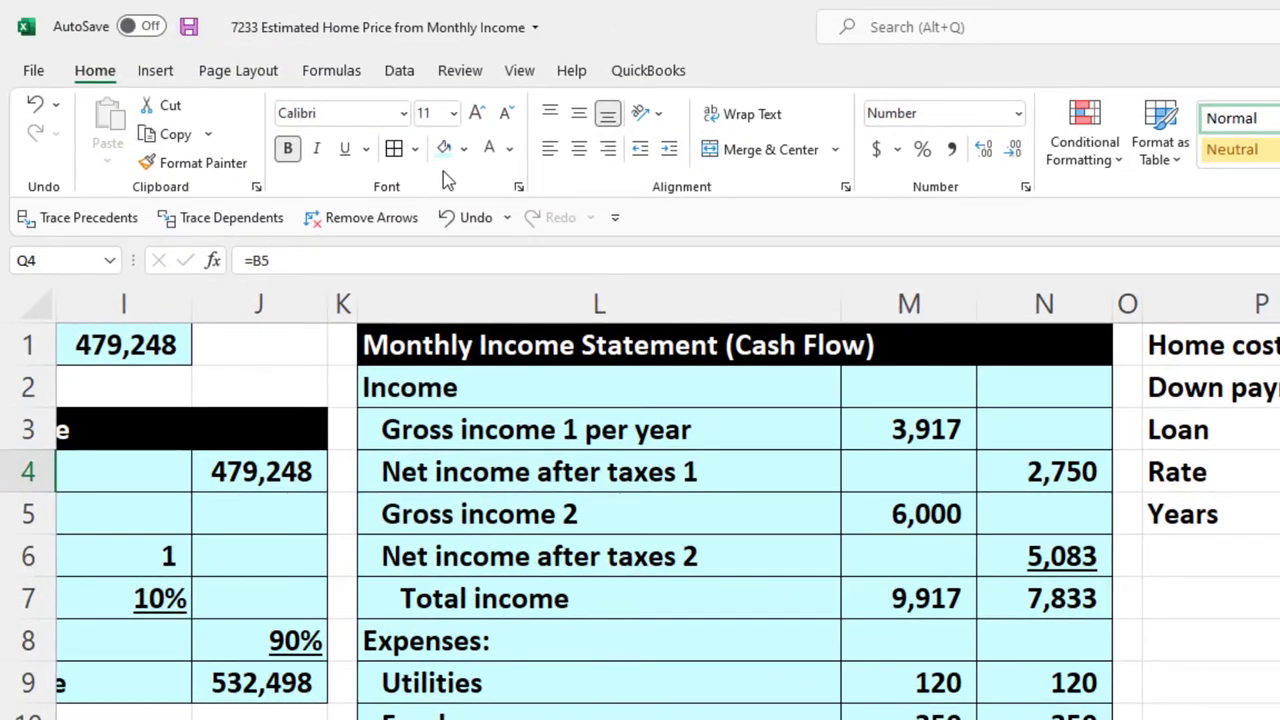
{"action": "left_click", "coordinate": [922, 149]}
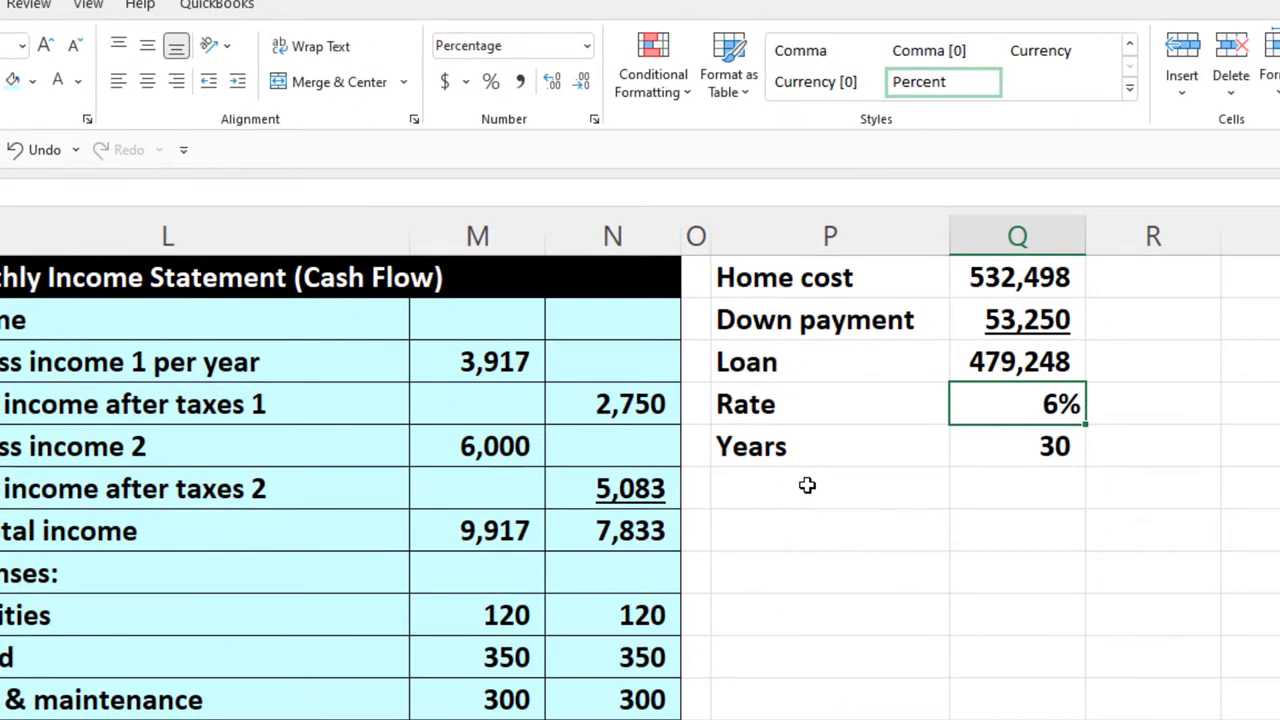
{"action": "left_click", "coordinate": [807, 485]}
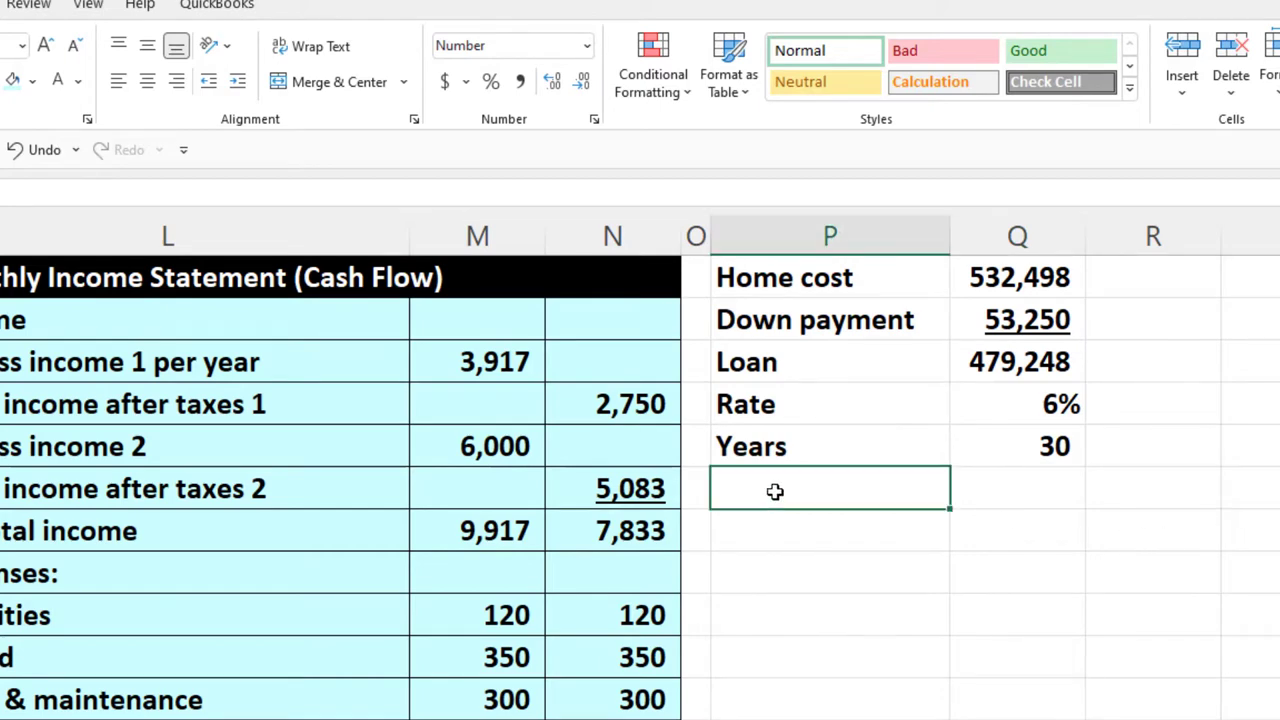
{"action": "type", "text": "Payment"}
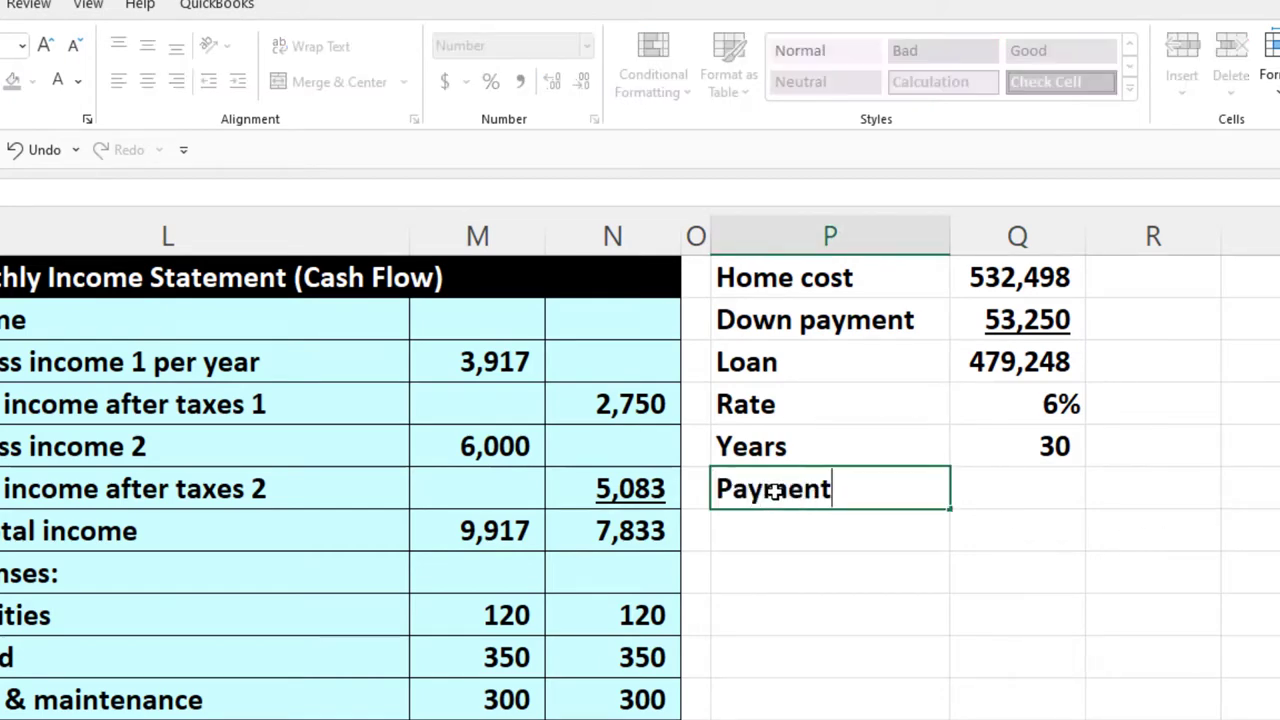
{"action": "key", "text": "Tab"}
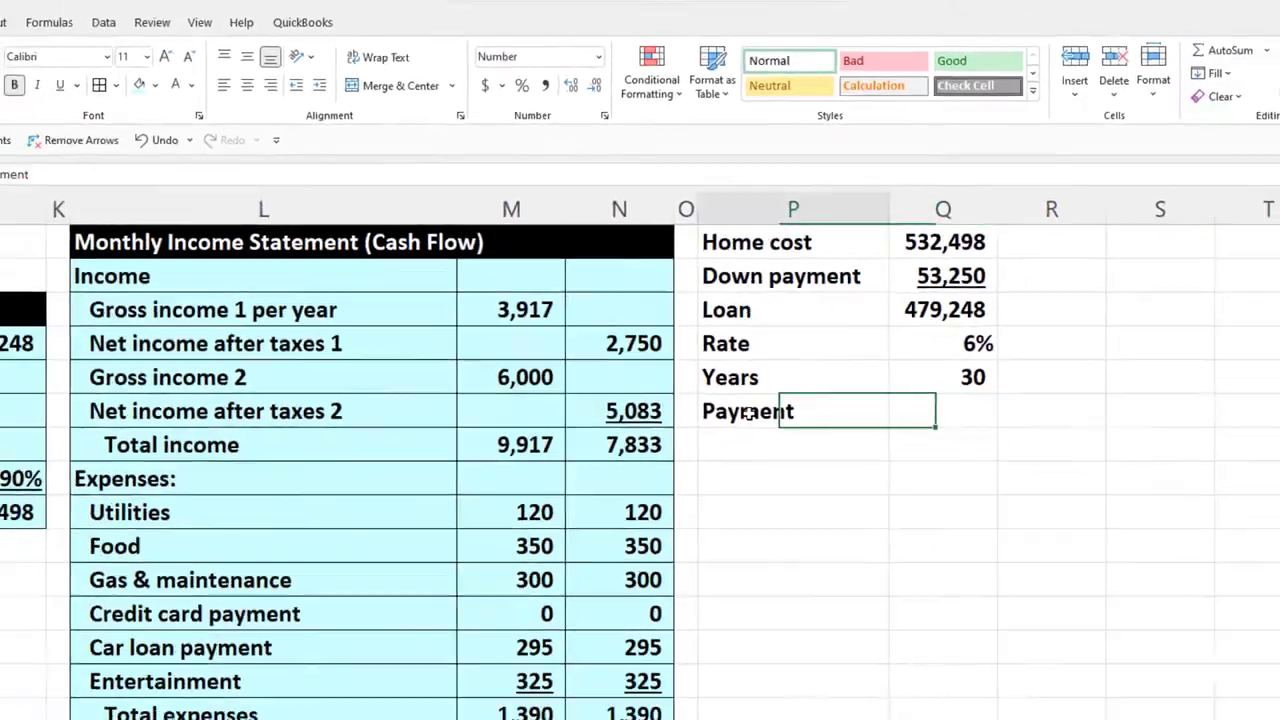
{"action": "key", "text": "Left"}
{"action": "key", "text": "Left"}
{"action": "key", "text": "Left"}
{"action": "key", "text": "Left"}
{"action": "key", "text": "Left"}
{"action": "key", "text": "Left"}
{"action": "key", "text": "Left"}
{"action": "key", "text": "Left"}
{"action": "key", "text": "Left"}
{"action": "key", "text": "Left"}
{"action": "key", "text": "Left"}
{"action": "key", "text": "Left"}
{"action": "key", "text": "Left"}
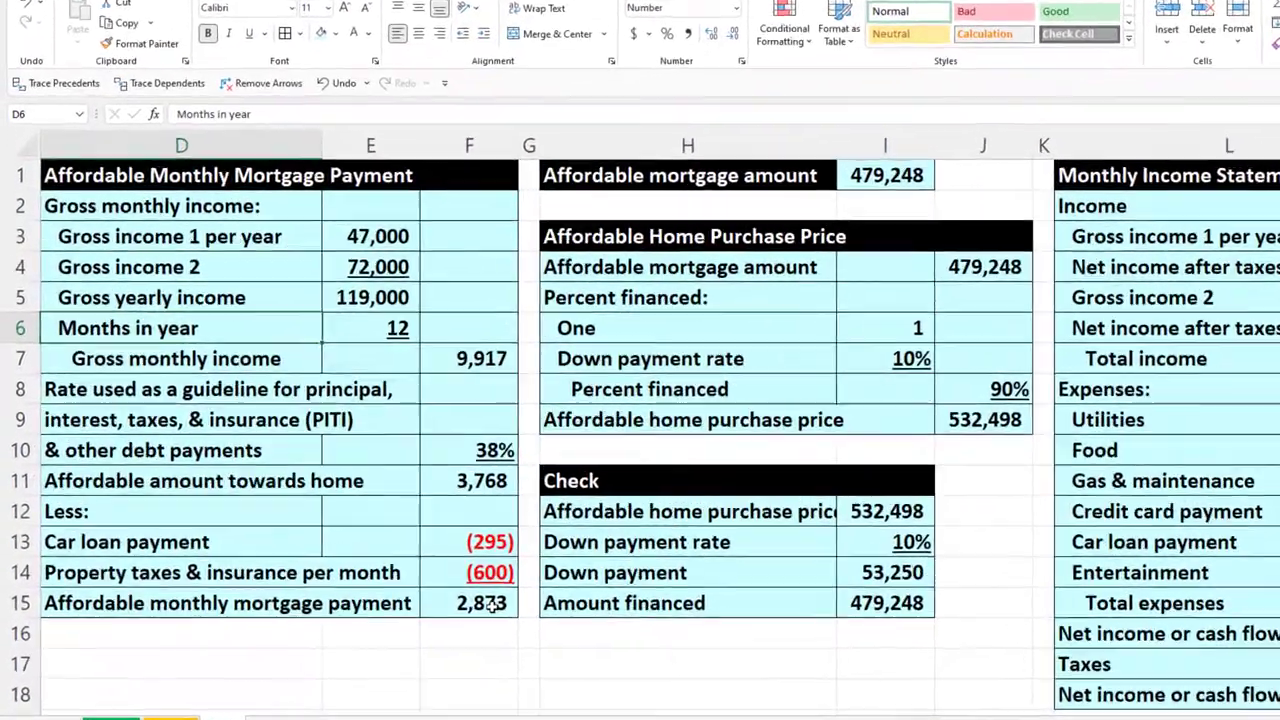
{"action": "key", "text": "Down"}
{"action": "key", "text": "Down"}
{"action": "key", "text": "Down"}
{"action": "key", "text": "Down"}
{"action": "key", "text": "Down"}
{"action": "key", "text": "Down"}
{"action": "key", "text": "Down"}
{"action": "key", "text": "Down"}
{"action": "key", "text": "Down"}
{"action": "key", "text": "Right"}
{"action": "key", "text": "Right"}
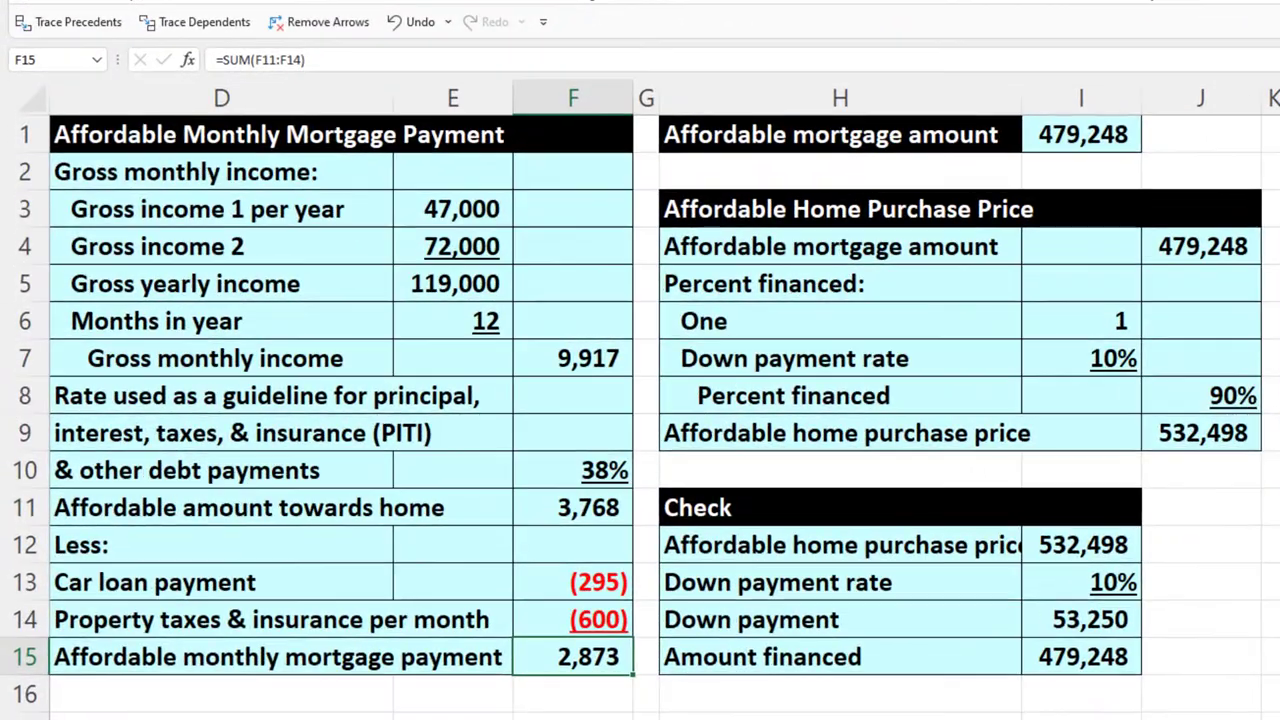
{"action": "left_click", "coordinate": [1083, 142]}
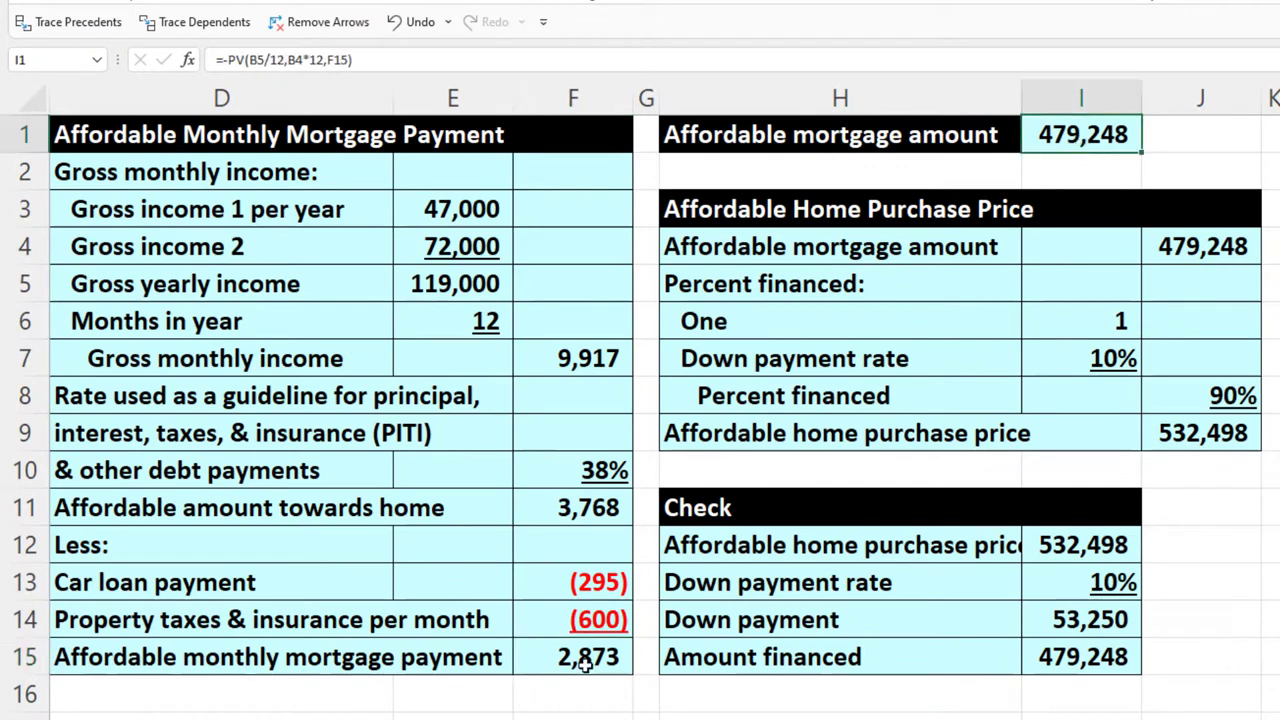
{"action": "left_click", "coordinate": [578, 668]}
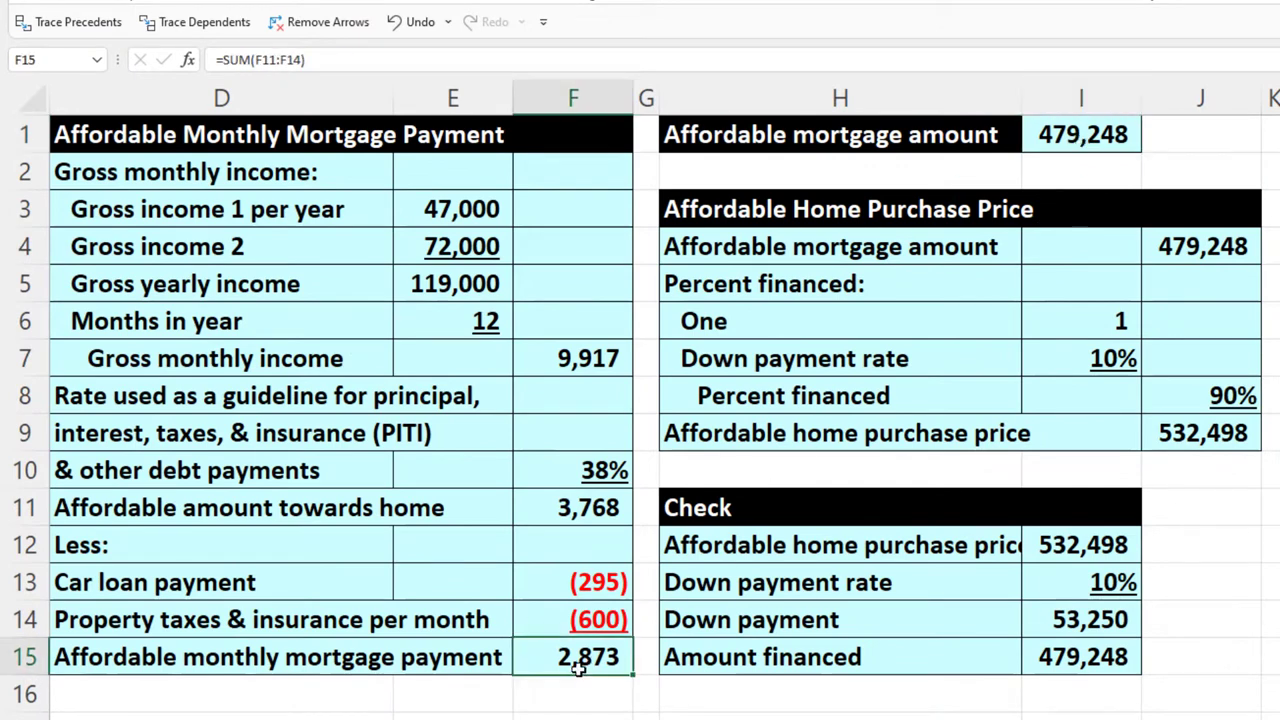
{"action": "left_click", "coordinate": [1067, 139]}
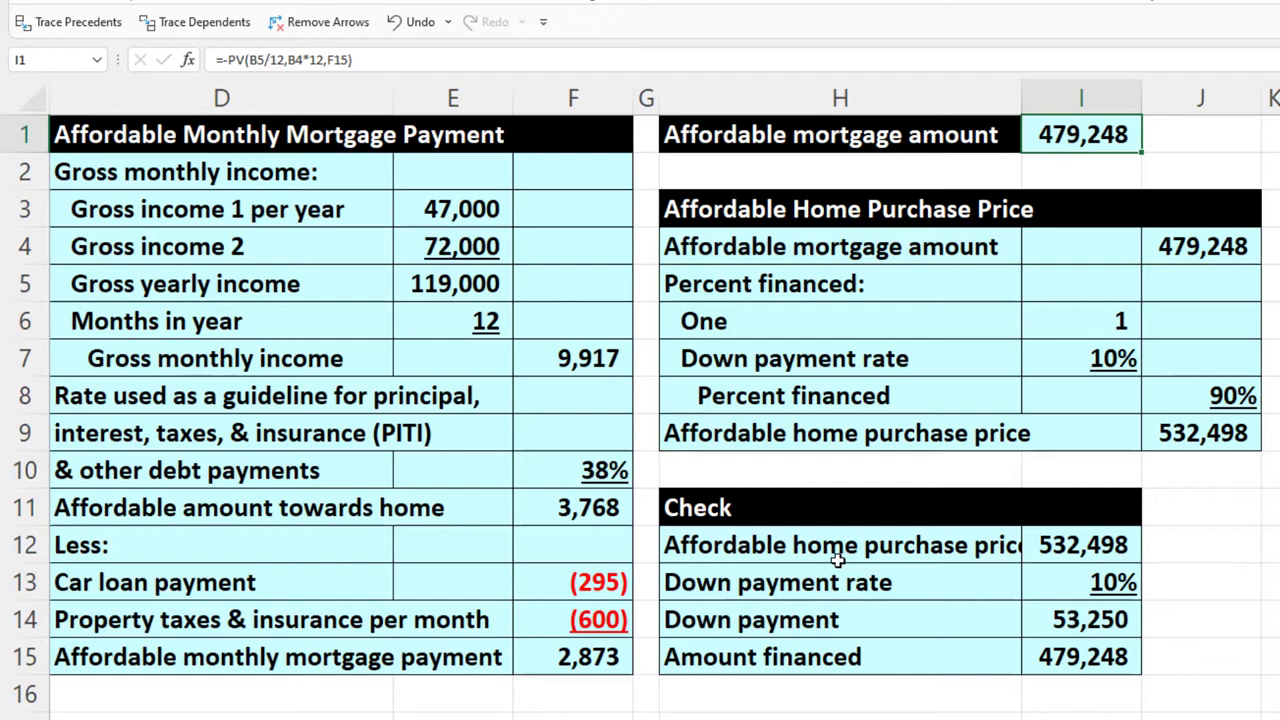
{"action": "left_click", "coordinate": [614, 657]}
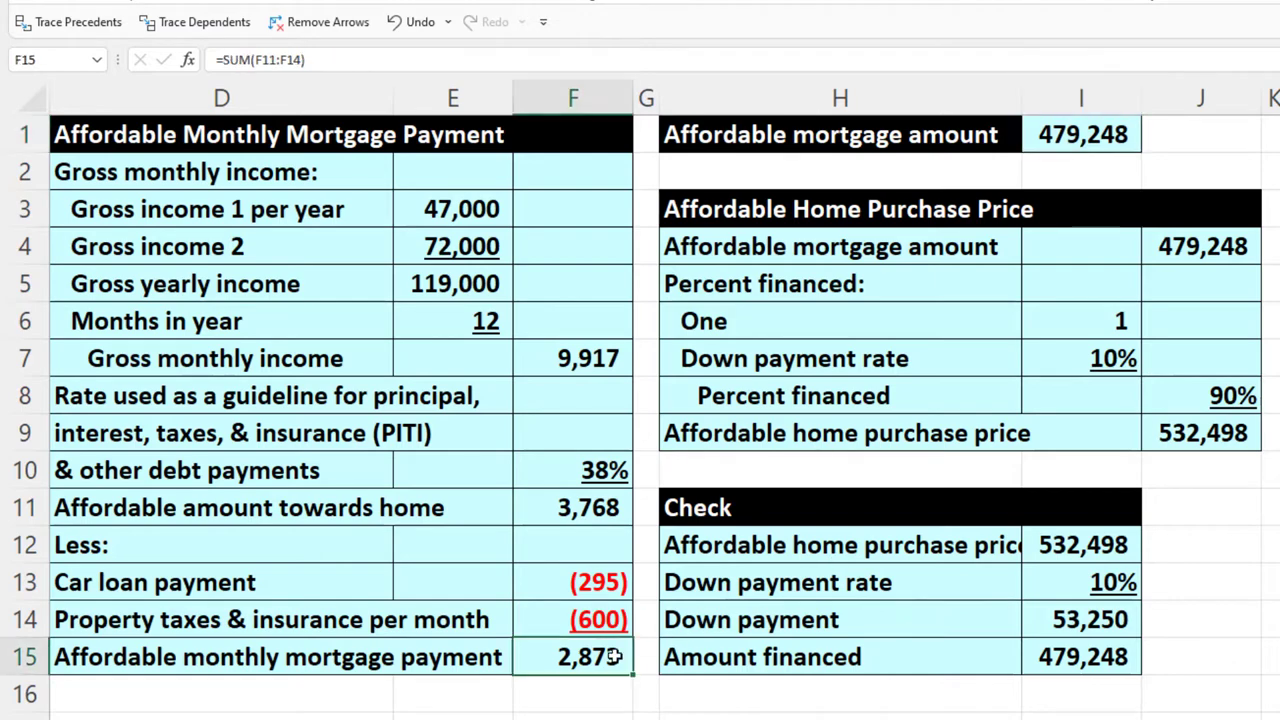
{"action": "left_click", "coordinate": [1203, 310]}
{"action": "key", "text": "Right"}
{"action": "key", "text": "Right"}
{"action": "key", "text": "Right"}
{"action": "key", "text": "Right"}
{"action": "key", "text": "Right"}
{"action": "key", "text": "Right"}
{"action": "key", "text": "Right"}
{"action": "key", "text": "Right"}
{"action": "key", "text": "Right"}
{"action": "key", "text": "Right"}
{"action": "key", "text": "Right"}
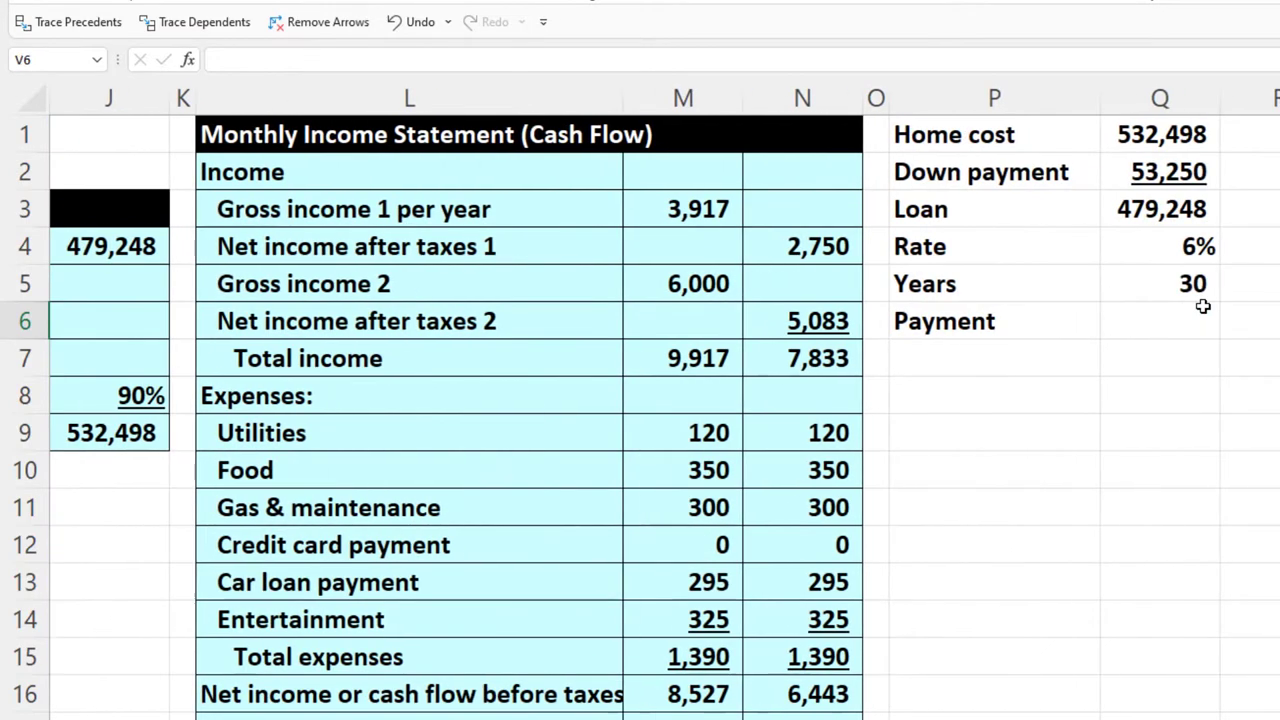
{"action": "key", "text": "Left"}
{"action": "key", "text": "Left"}
{"action": "key", "text": "Left"}
{"action": "key", "text": "Left"}
{"action": "key", "text": "Left"}
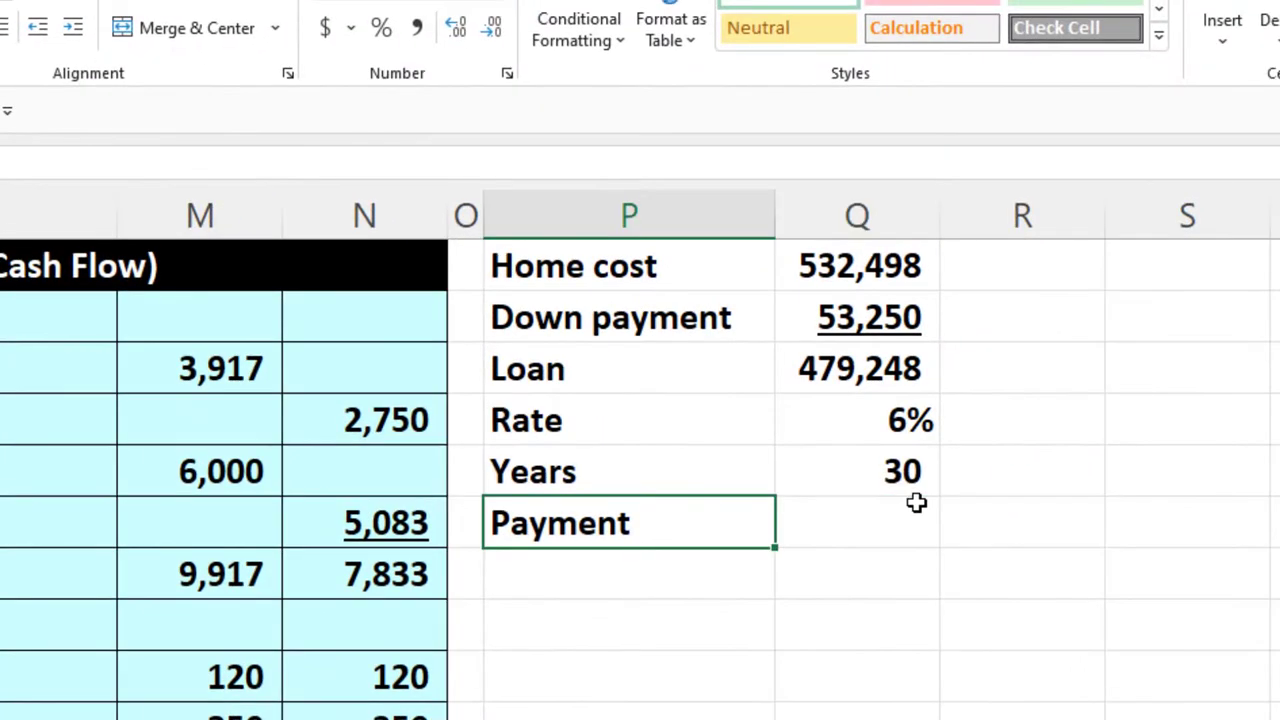
{"action": "key", "text": "Right"}
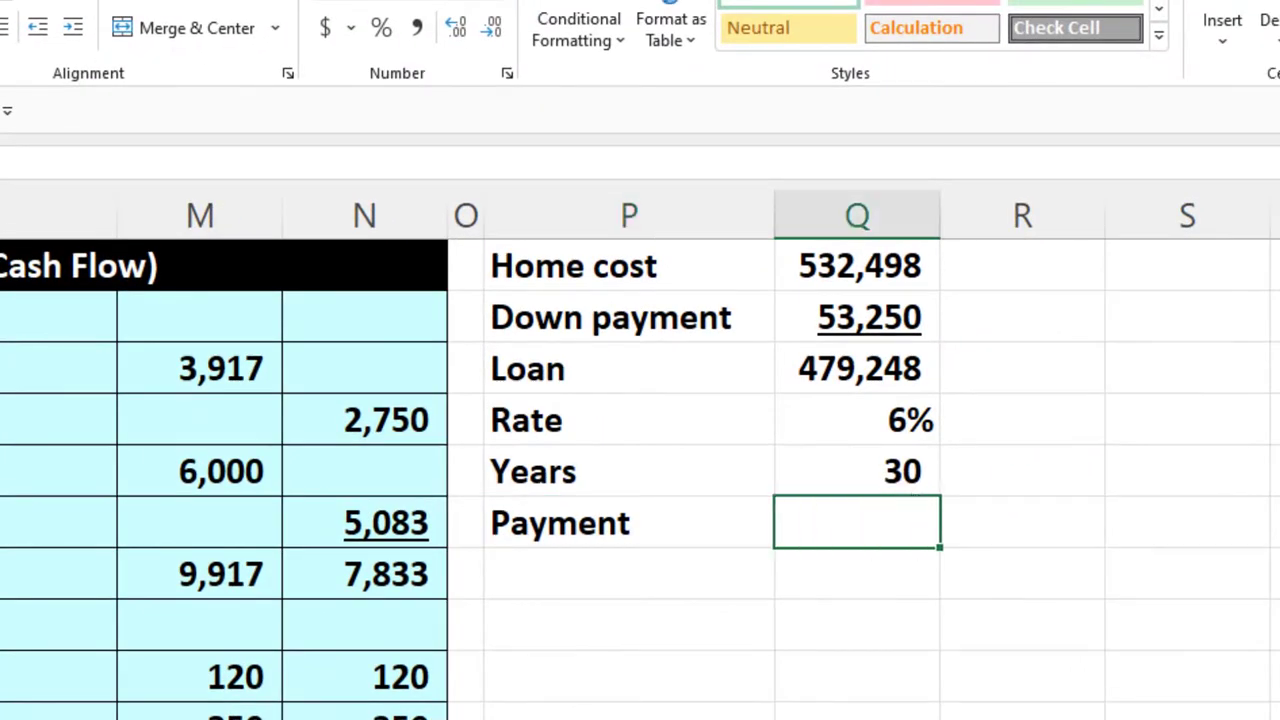
Enter =-PMT(Q4/12,Q5*12,Q3) in Q6, returning a 2,873 monthly payment
{"action": "type", "text": "-pmt"}
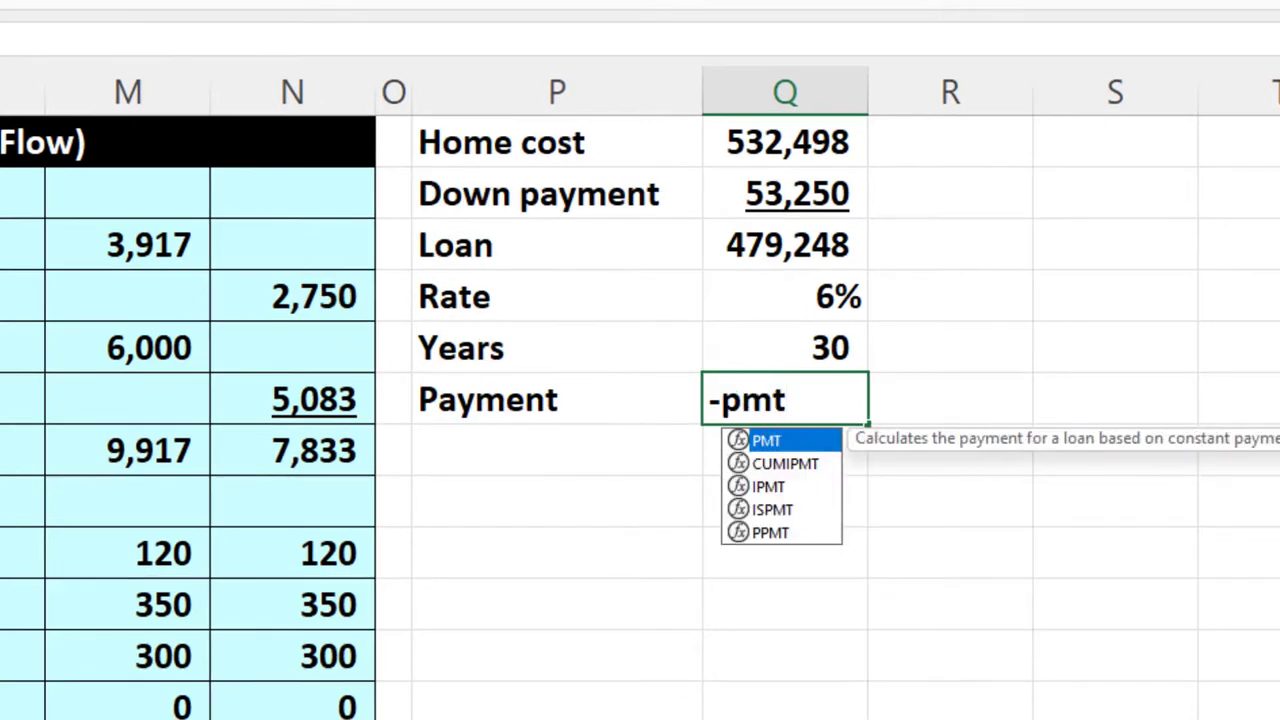
{"action": "type", "text": "("}
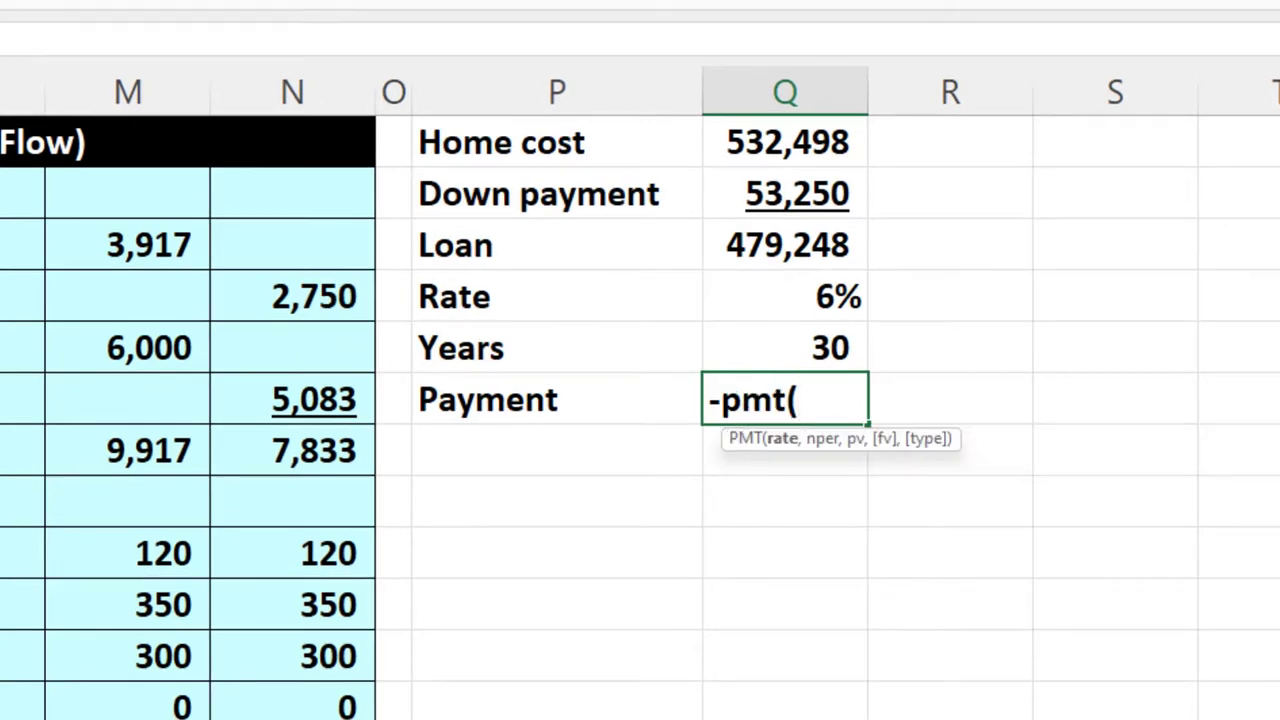
{"action": "key", "text": "Up"}
{"action": "key", "text": "Up"}
{"action": "key", "text": "Up"}
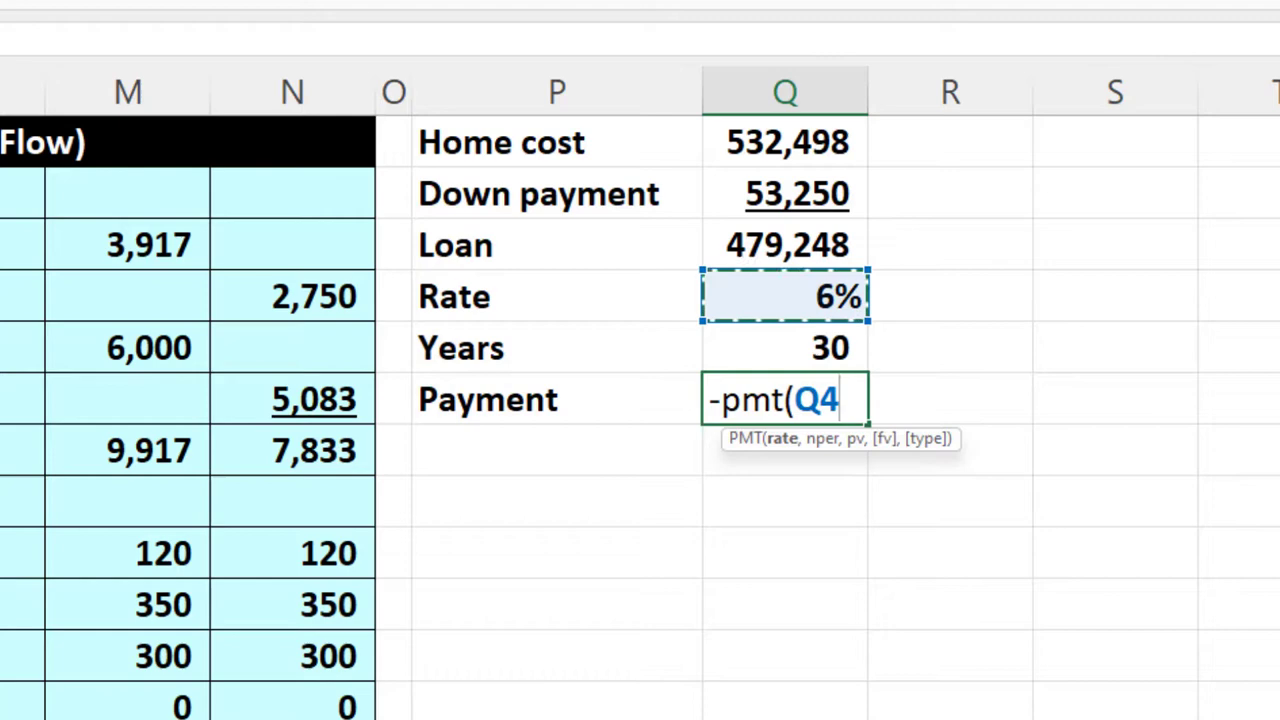
{"action": "type", "text": "/"}
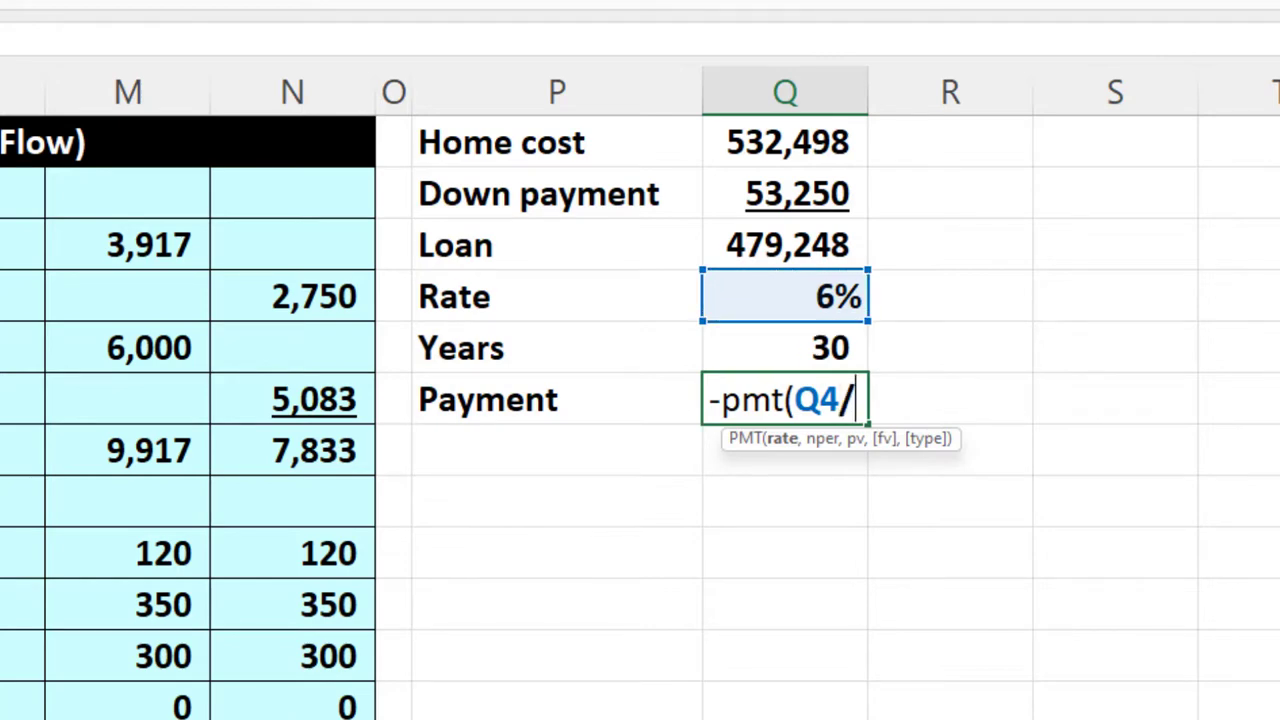
{"action": "type", "text": "12,"}
{"action": "key", "text": "Up"}
{"action": "key", "text": "Up"}
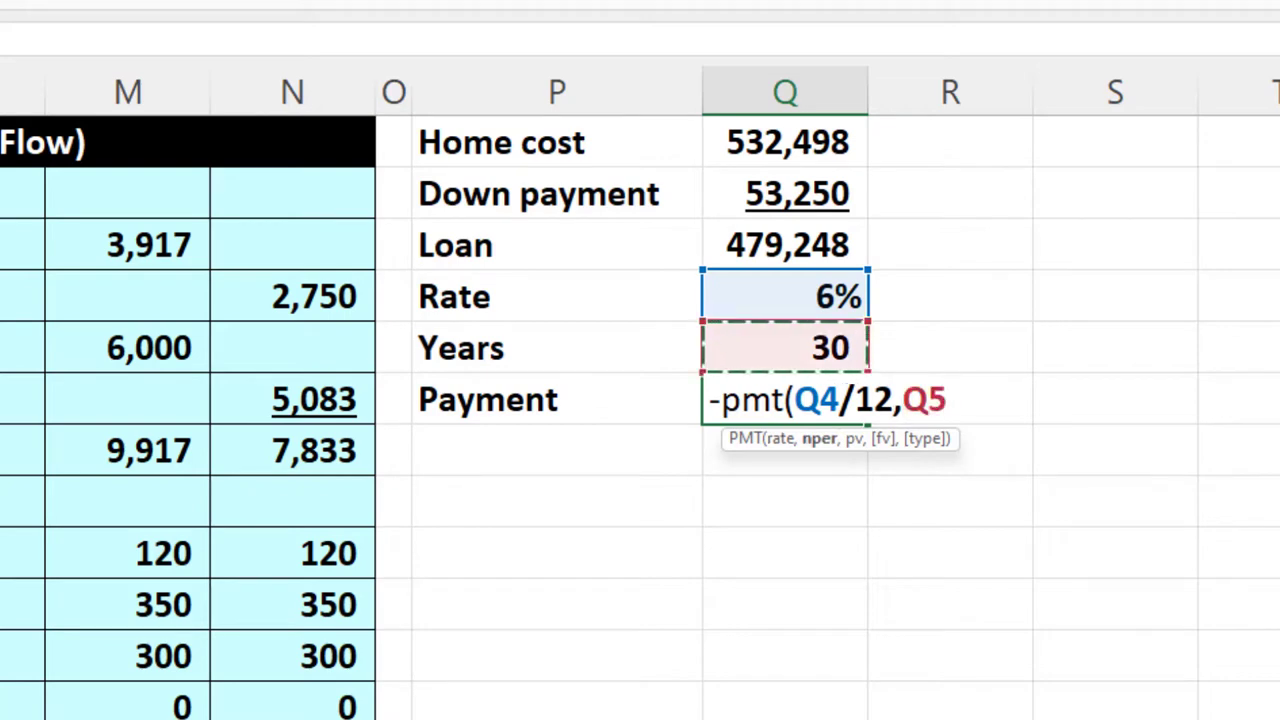
{"action": "type", "text": "*12,"}
{"action": "key", "text": "Up"}
{"action": "key", "text": "Up"}
{"action": "key", "text": "Up"}
{"action": "key", "text": "Up"}
{"action": "key", "text": "Up"}
{"action": "key", "text": "Up"}
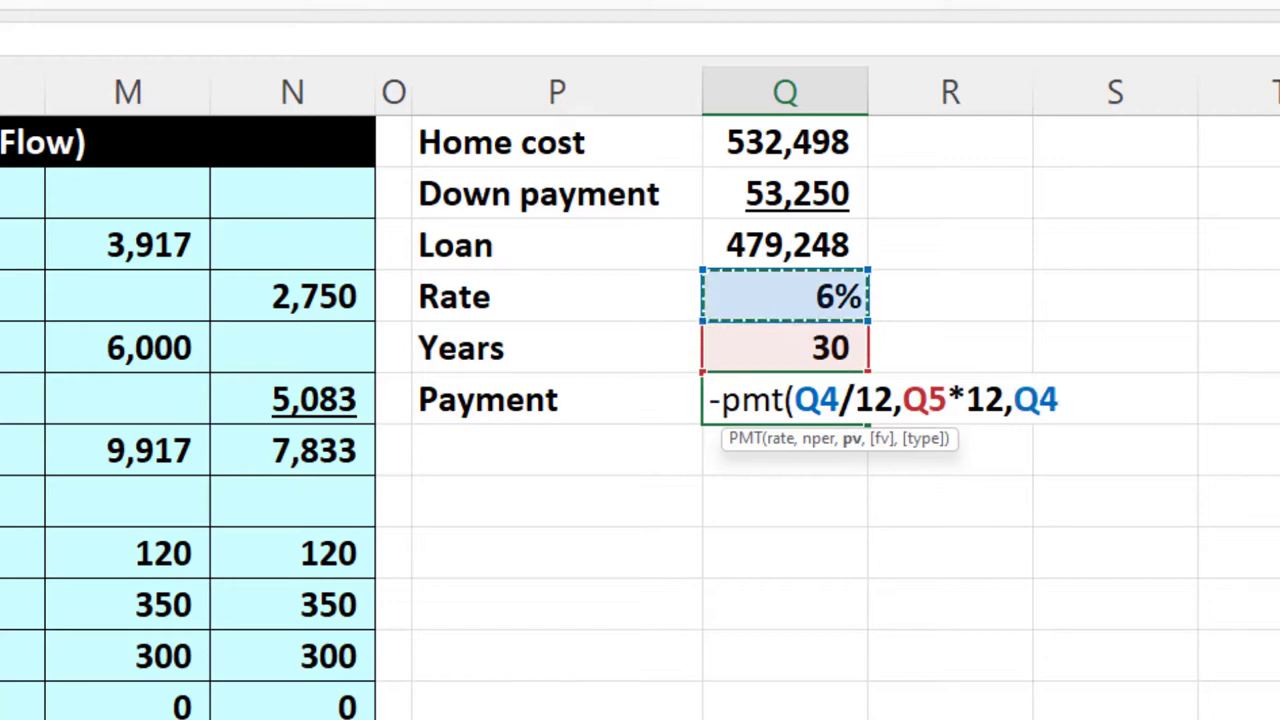
{"action": "key", "text": "Down"}
{"action": "key", "text": "Down"}
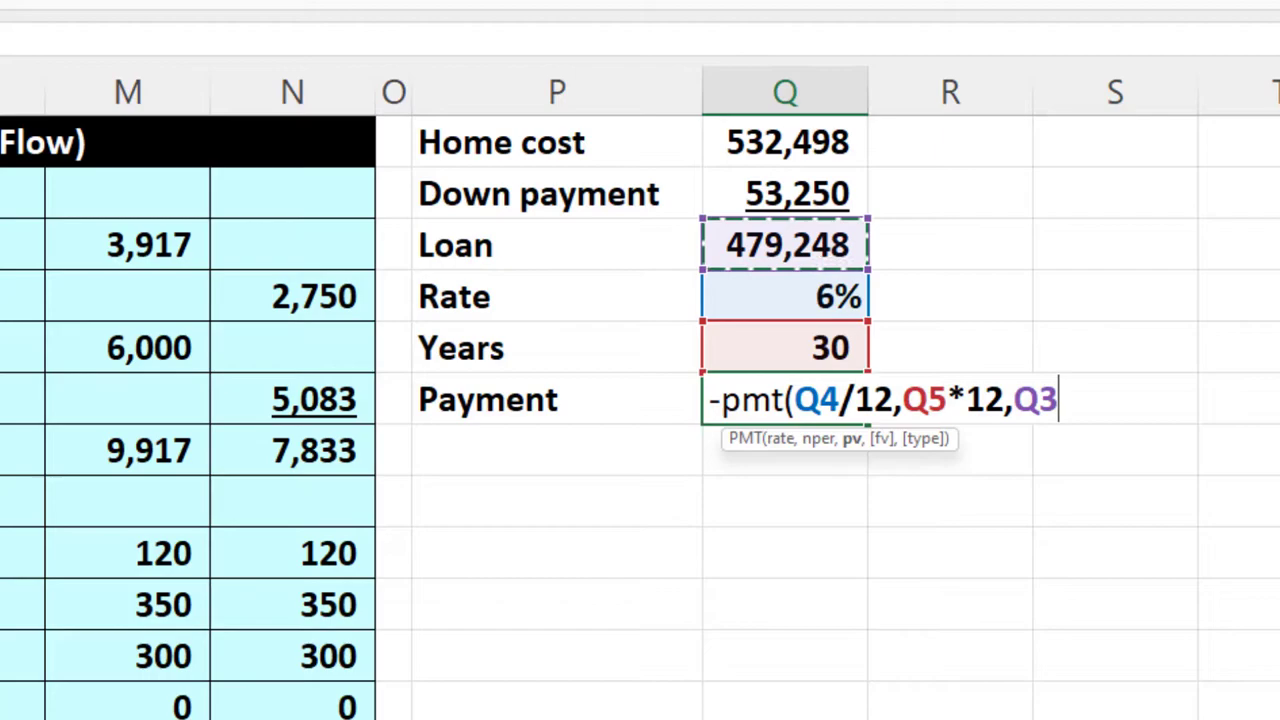
{"action": "key", "text": "Return"}
{"action": "left_click", "coordinate": [785, 399]}
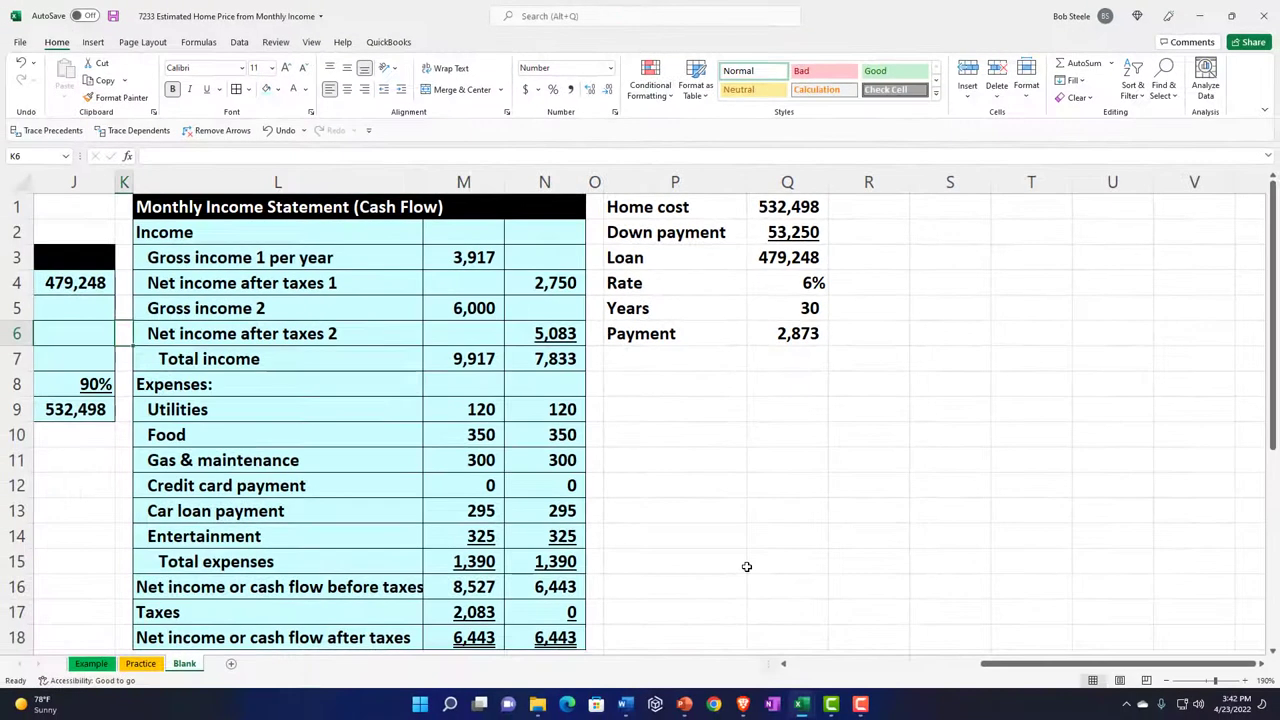
Fill P1:Q6 with light cyan to match the neighbouring tables
{"action": "scroll", "coordinate": [746, 566], "scroll_direction": "up", "scroll_amount": 3, "text": "ctrl"}
{"action": "scroll", "coordinate": [746, 566], "scroll_direction": "left", "scroll_amount": 5}
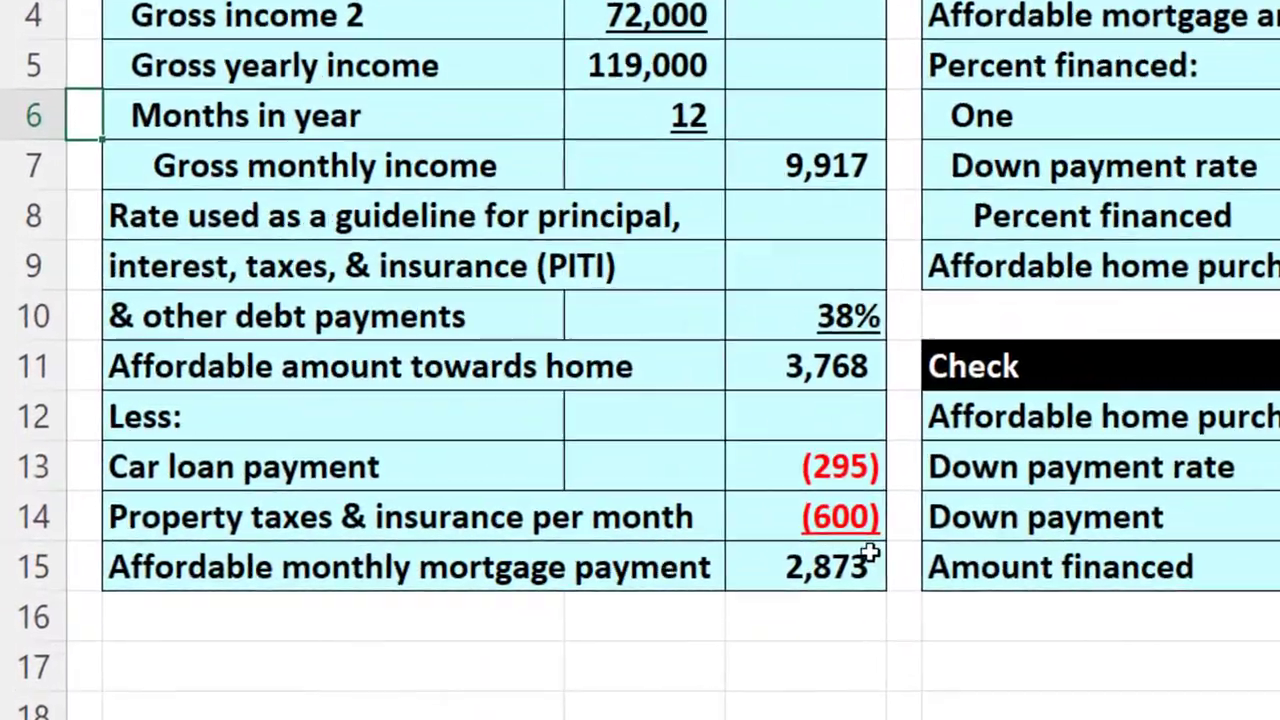
{"action": "left_click", "coordinate": [615, 564]}
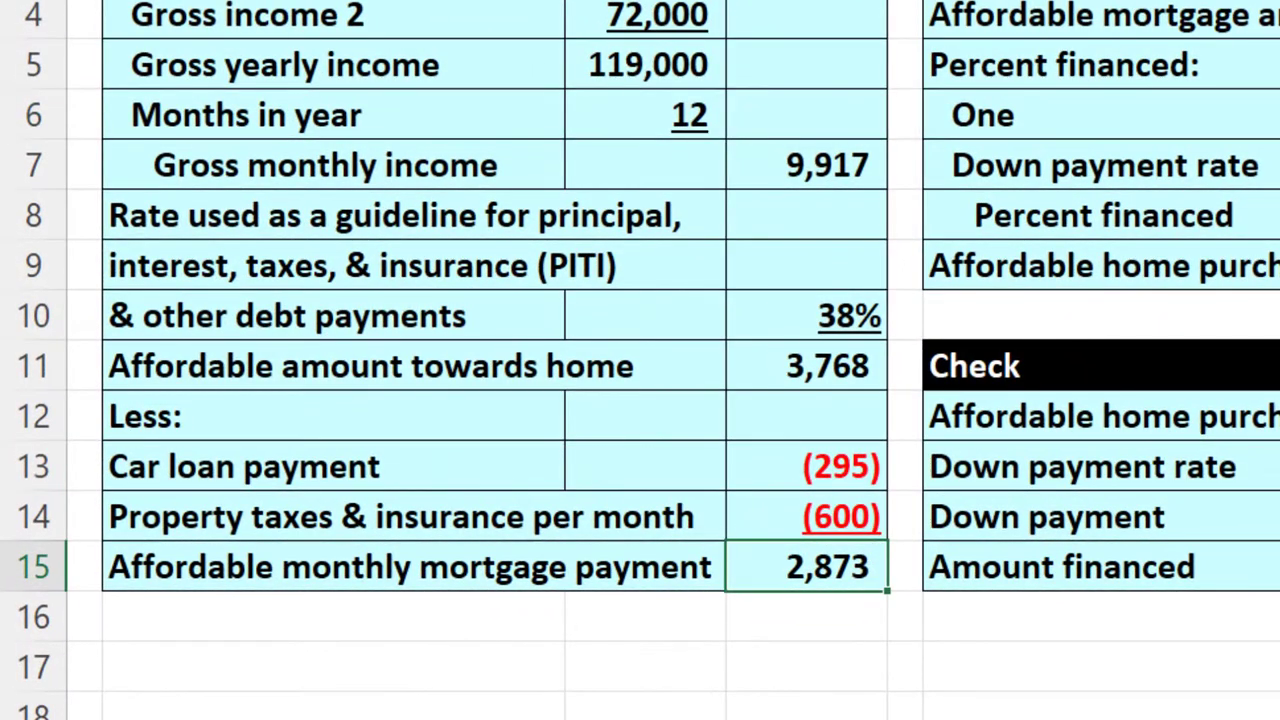
{"action": "left_click", "coordinate": [645, 114]}
{"action": "scroll", "coordinate": [640, 360], "scroll_direction": "right", "scroll_amount": 8}
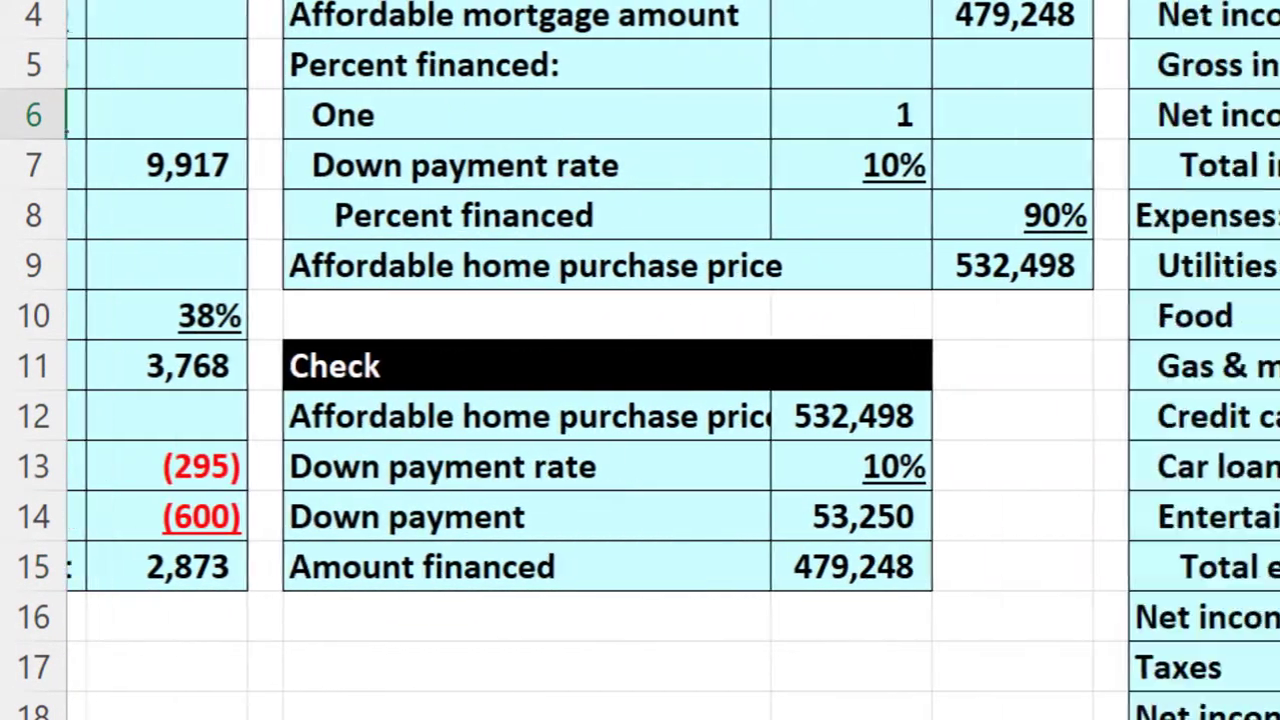
{"action": "scroll", "coordinate": [640, 360], "scroll_direction": "right", "scroll_amount": 4}
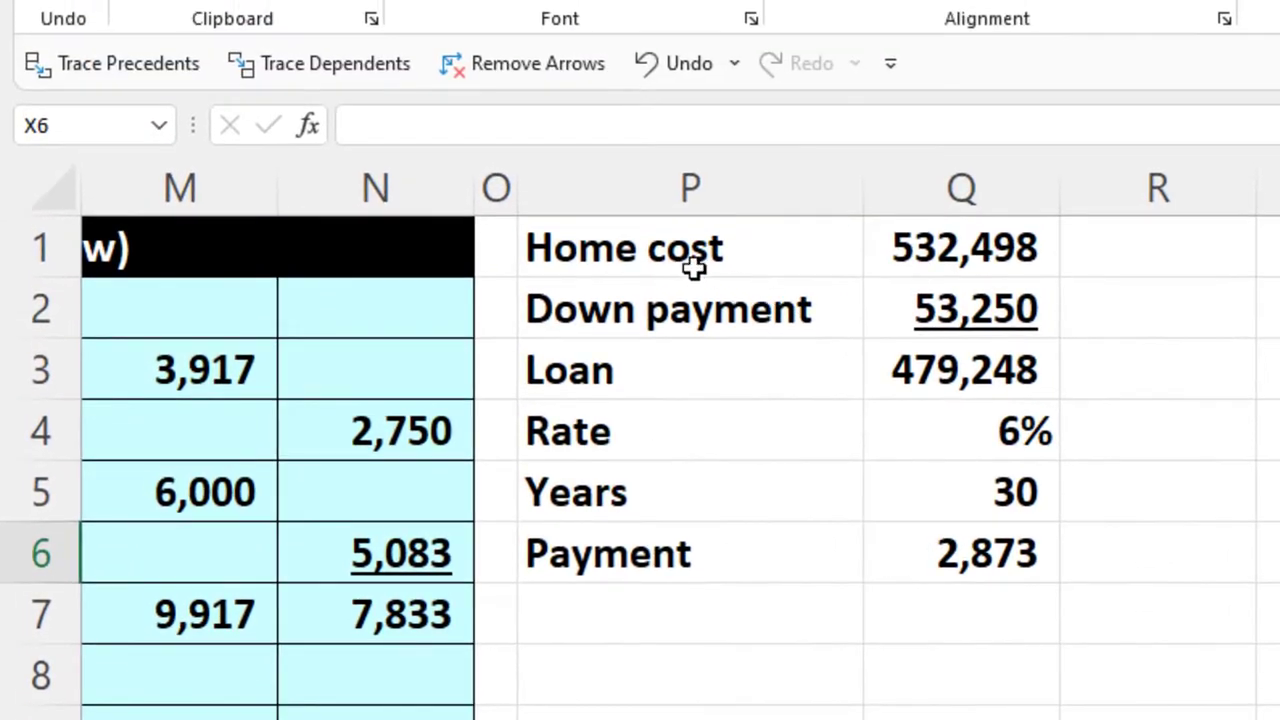
{"action": "left_click_drag", "start_coordinate": [693, 268], "coordinate": [914, 529]}
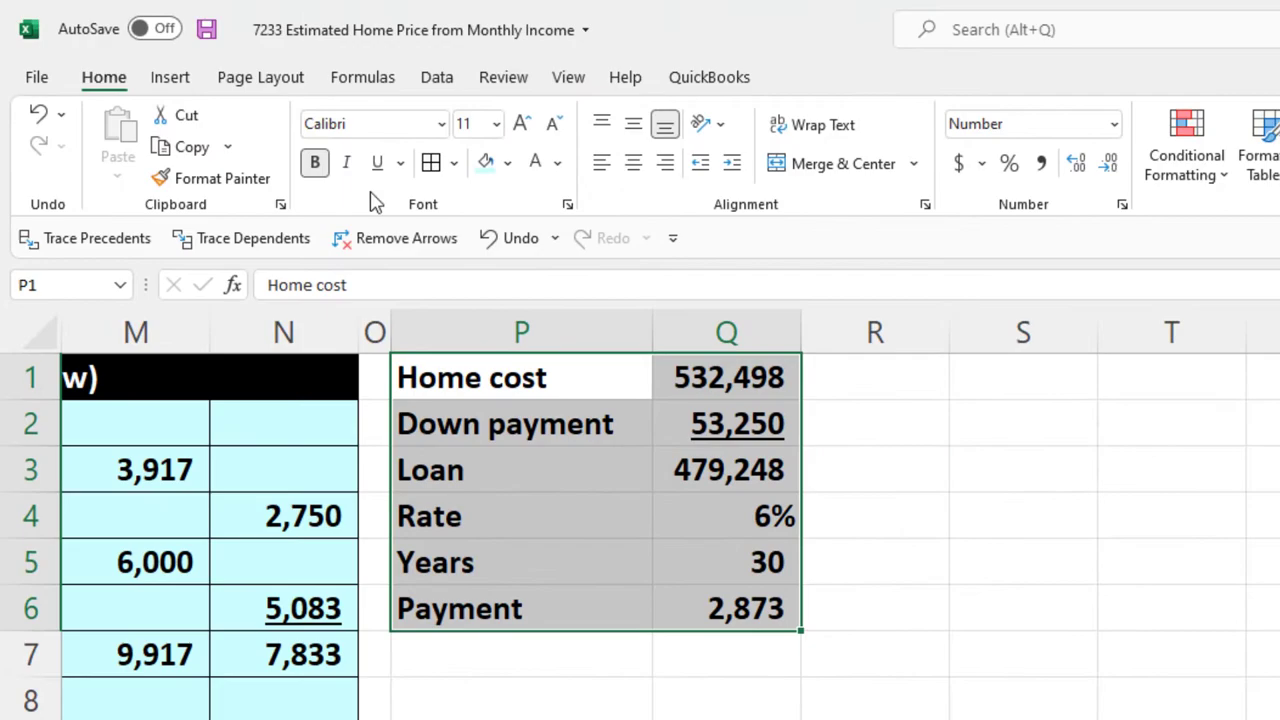
{"action": "left_click", "coordinate": [490, 168]}
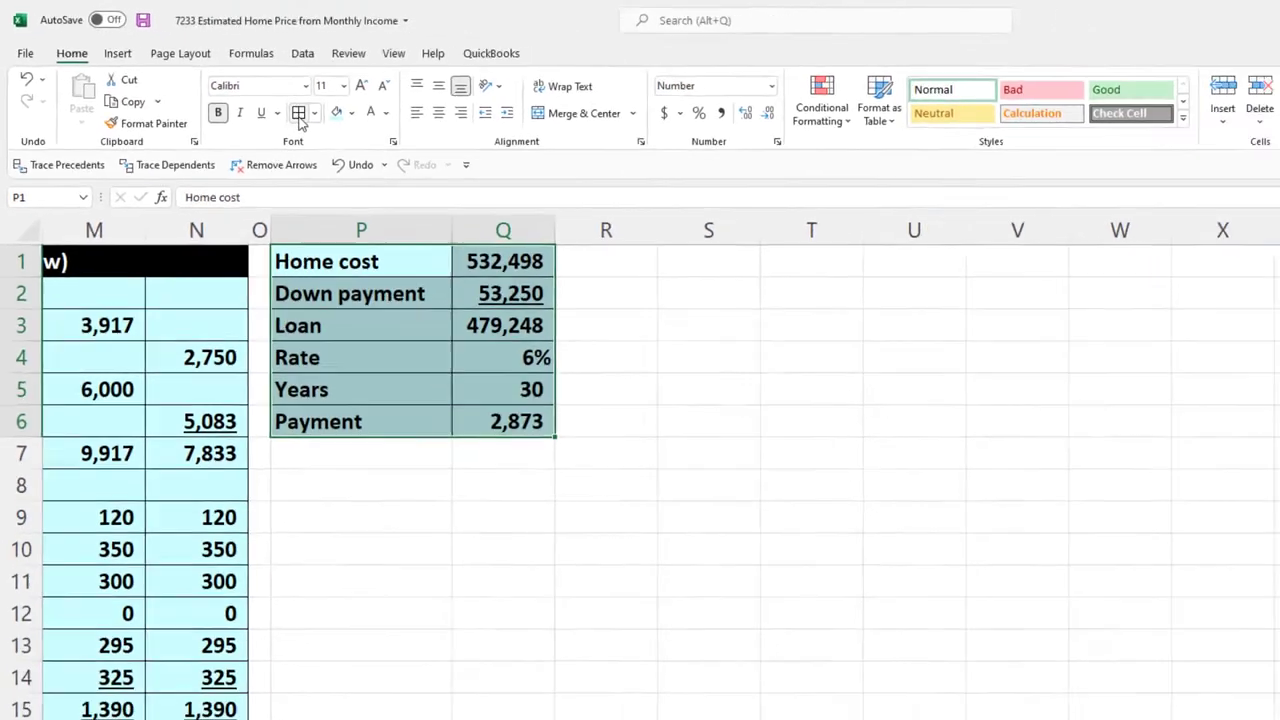
In the online Loan Calculator, calculate a 479,248 loan over 30 years and show its amortization table
{"action": "key", "text": "alt+Tab"}
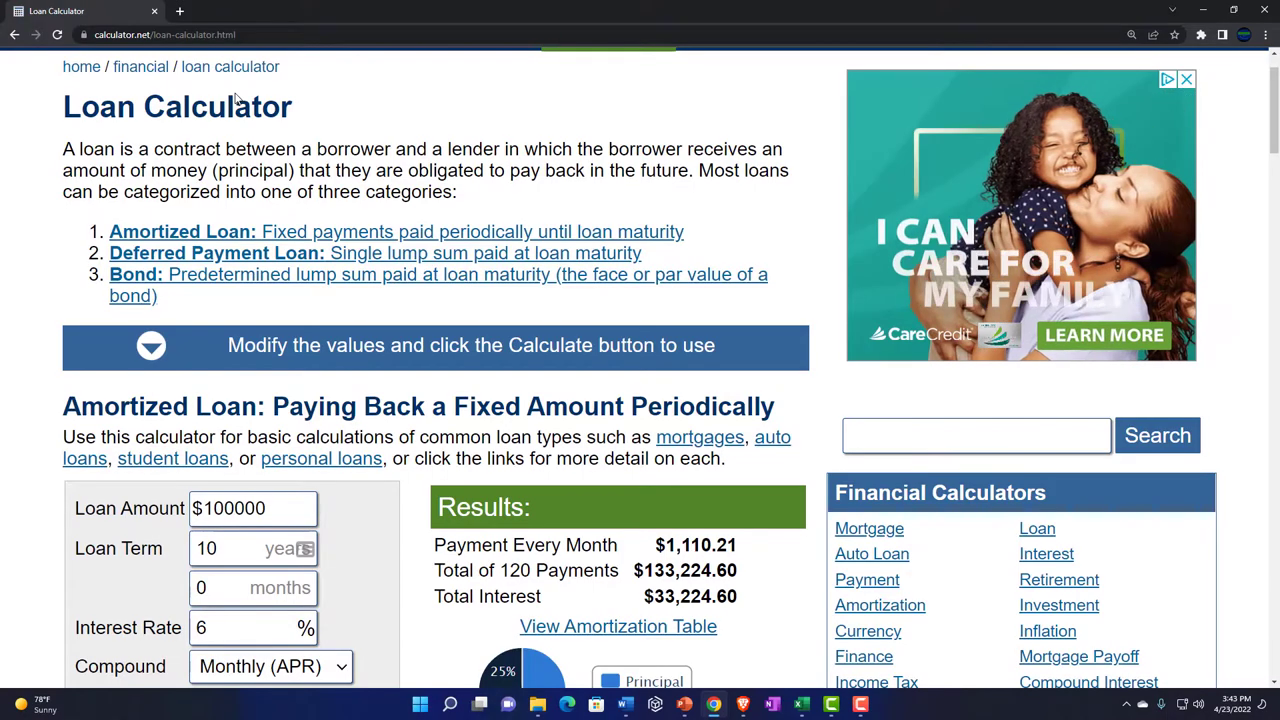
{"action": "scroll", "coordinate": [57, 320], "scroll_direction": "down", "scroll_amount": 2}
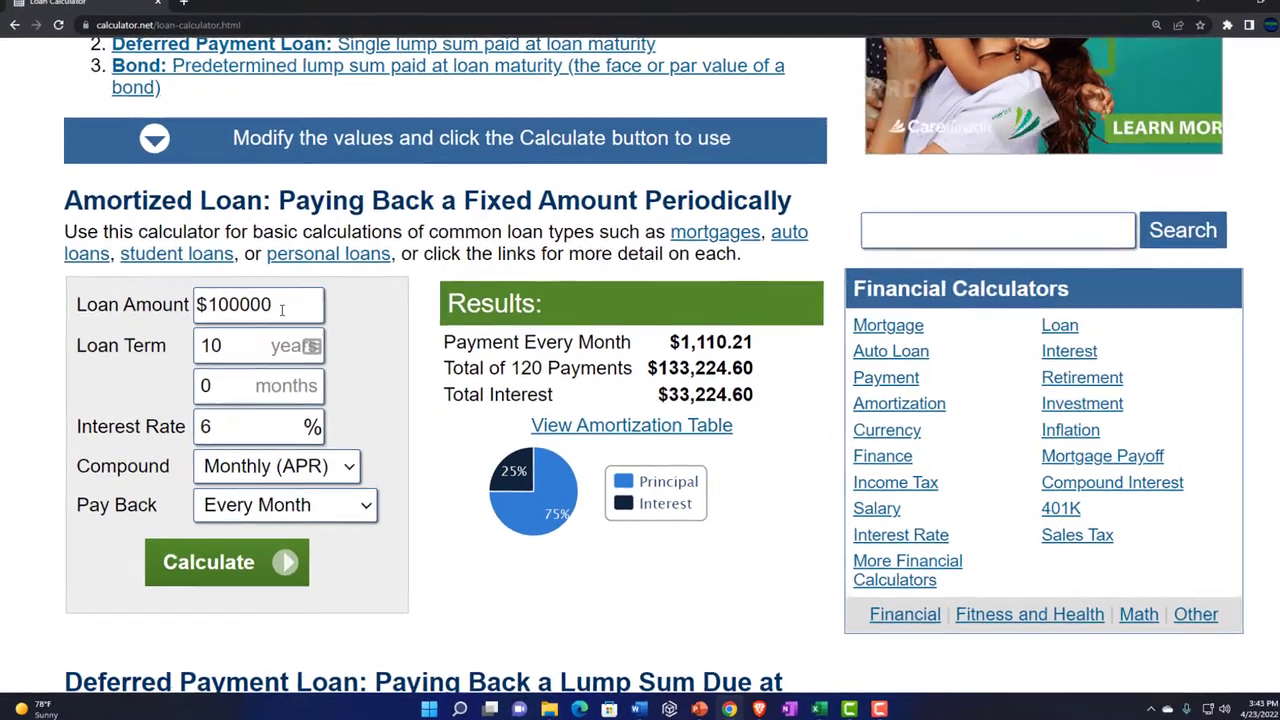
{"action": "left_click_drag", "start_coordinate": [266, 310], "coordinate": [99, 321]}
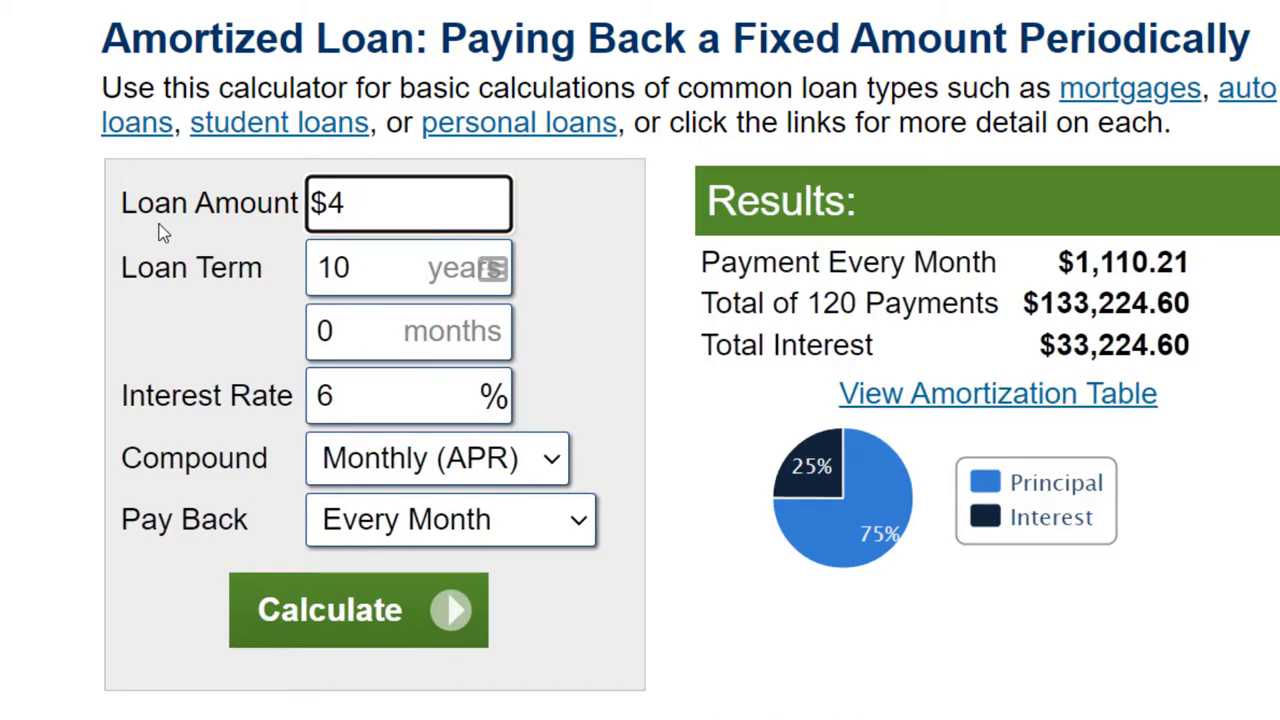
{"action": "type", "text": "9248"}
{"action": "key", "text": "Tab"}
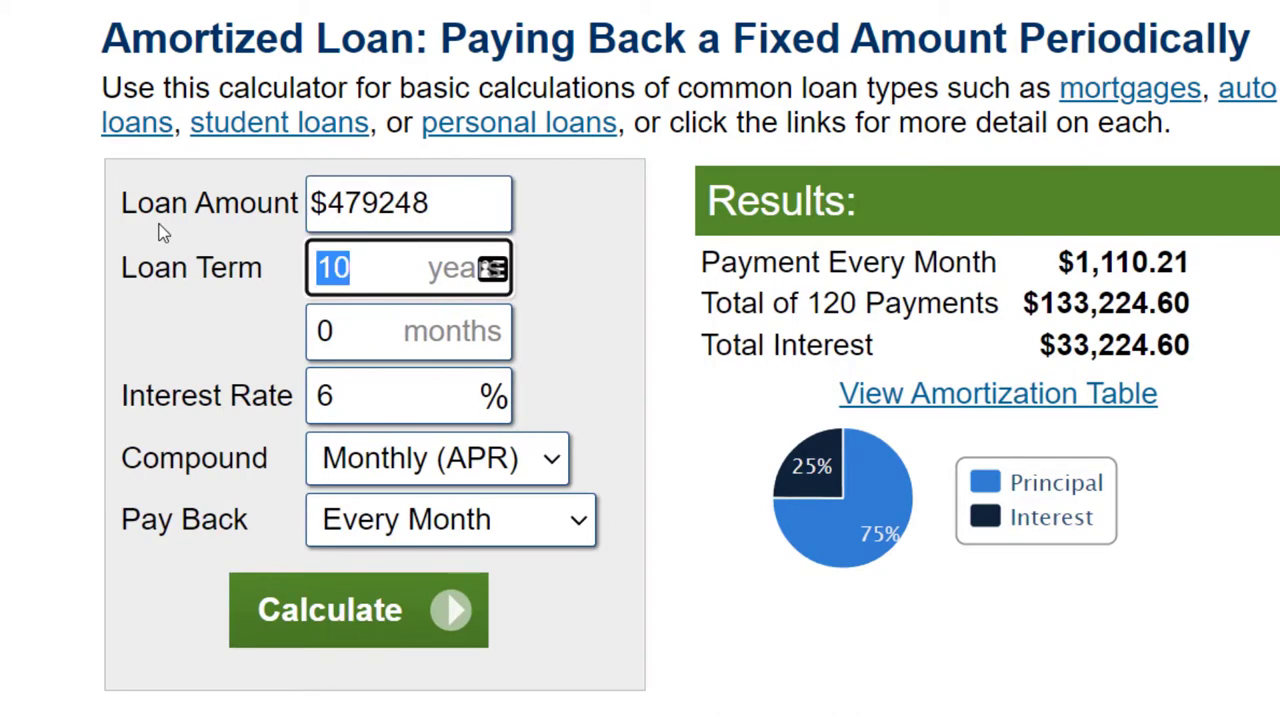
{"action": "type", "text": "30"}
{"action": "key", "text": "Tab"}
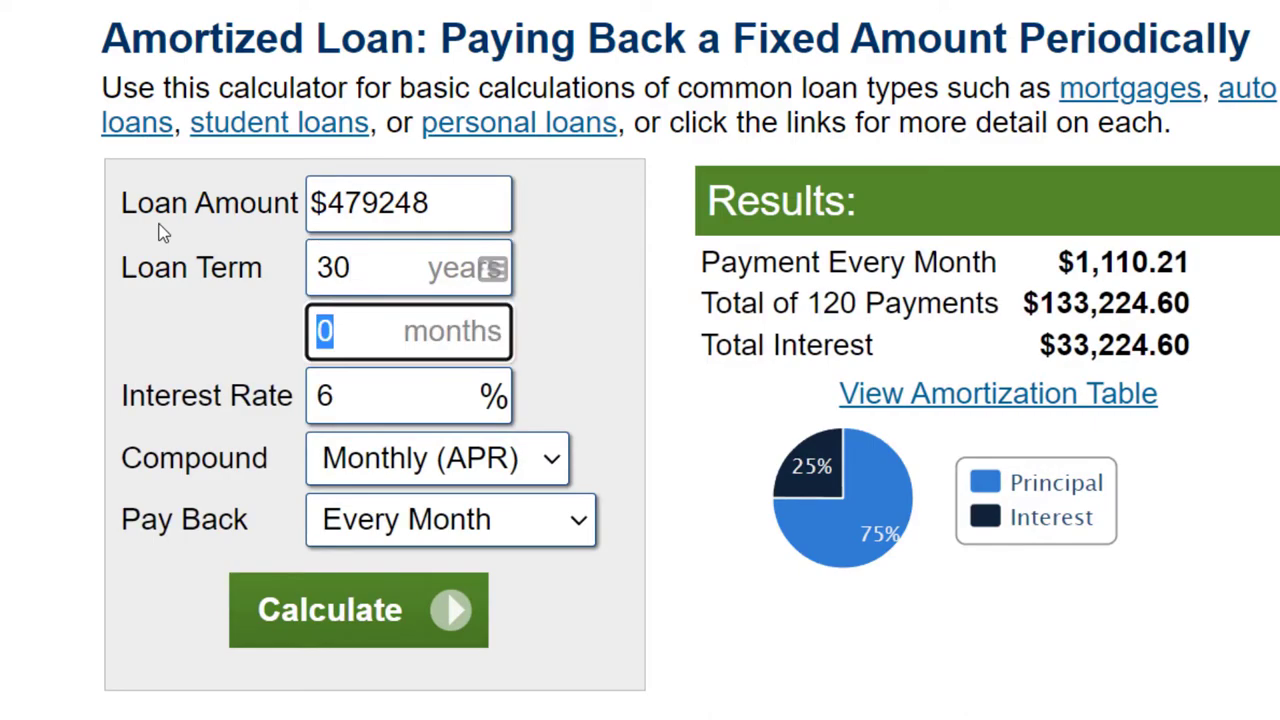
{"action": "key", "text": "Tab"}
{"action": "key", "text": "Tab"}
{"action": "left_click", "coordinate": [292, 622]}
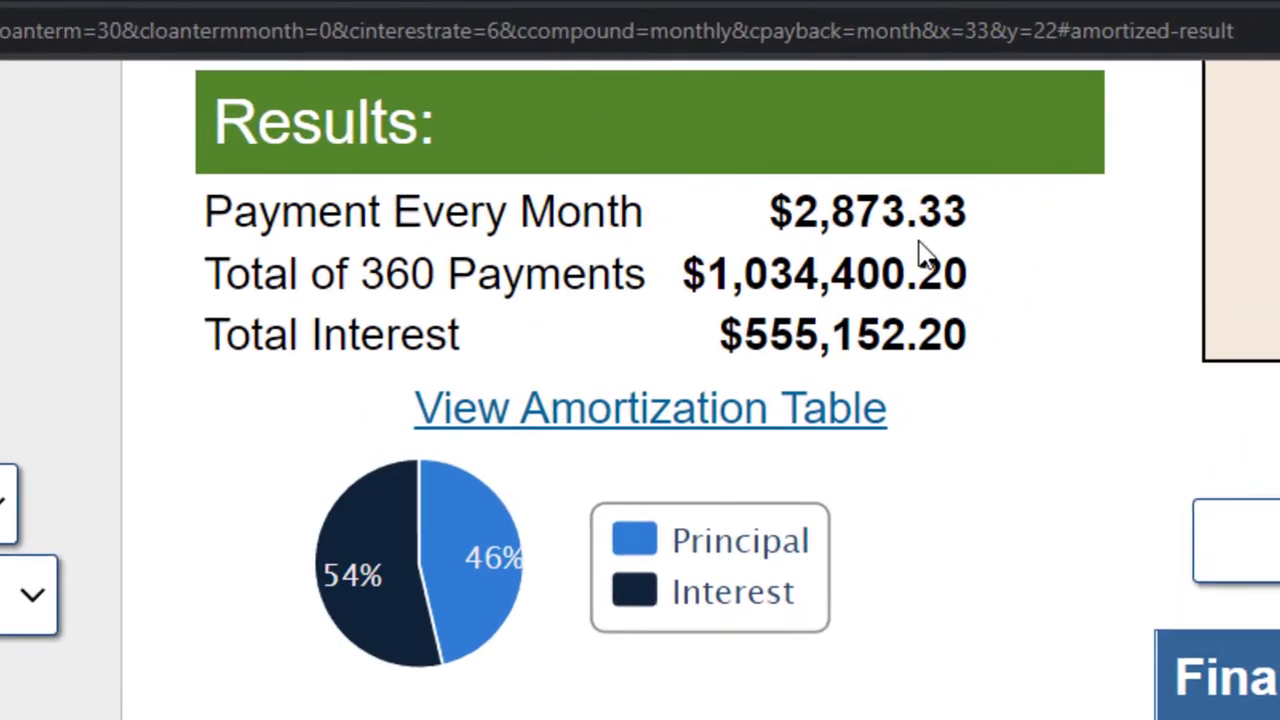
{"action": "left_click", "coordinate": [620, 428]}
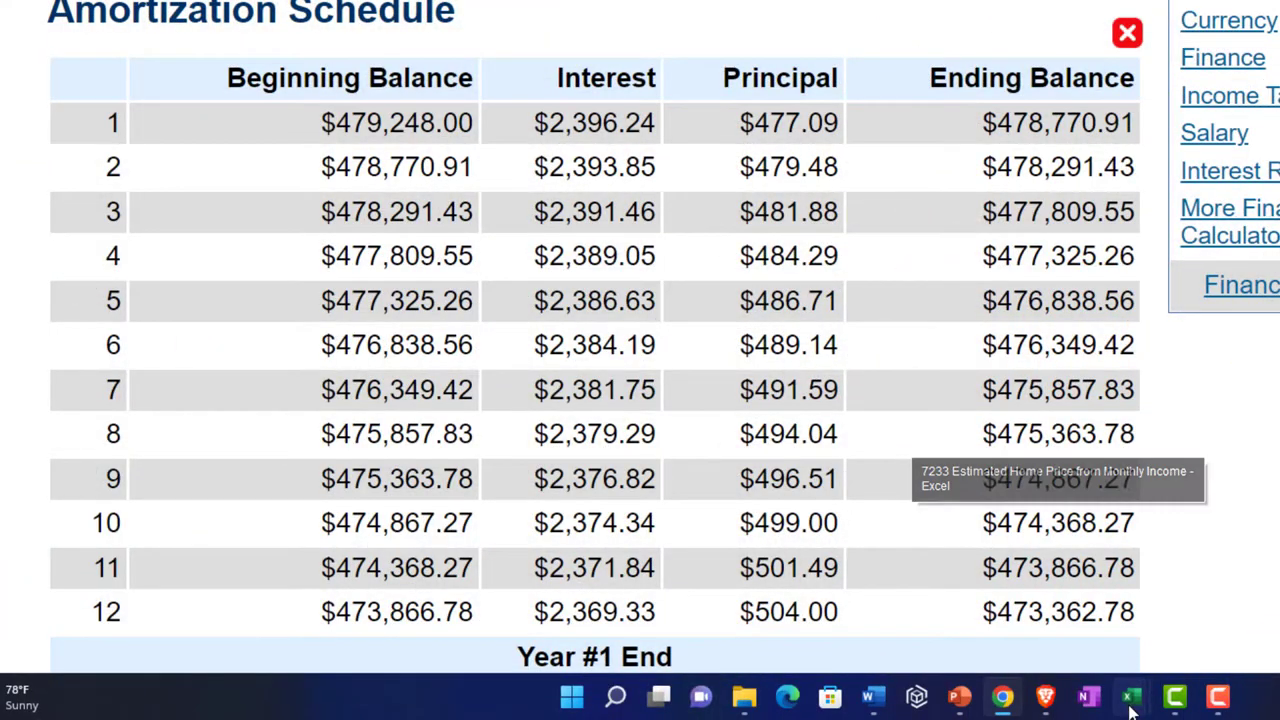
Return to the '7233 Estimated Home Price' workbook in Excel
{"action": "mouse_move", "coordinate": [1129, 697]}
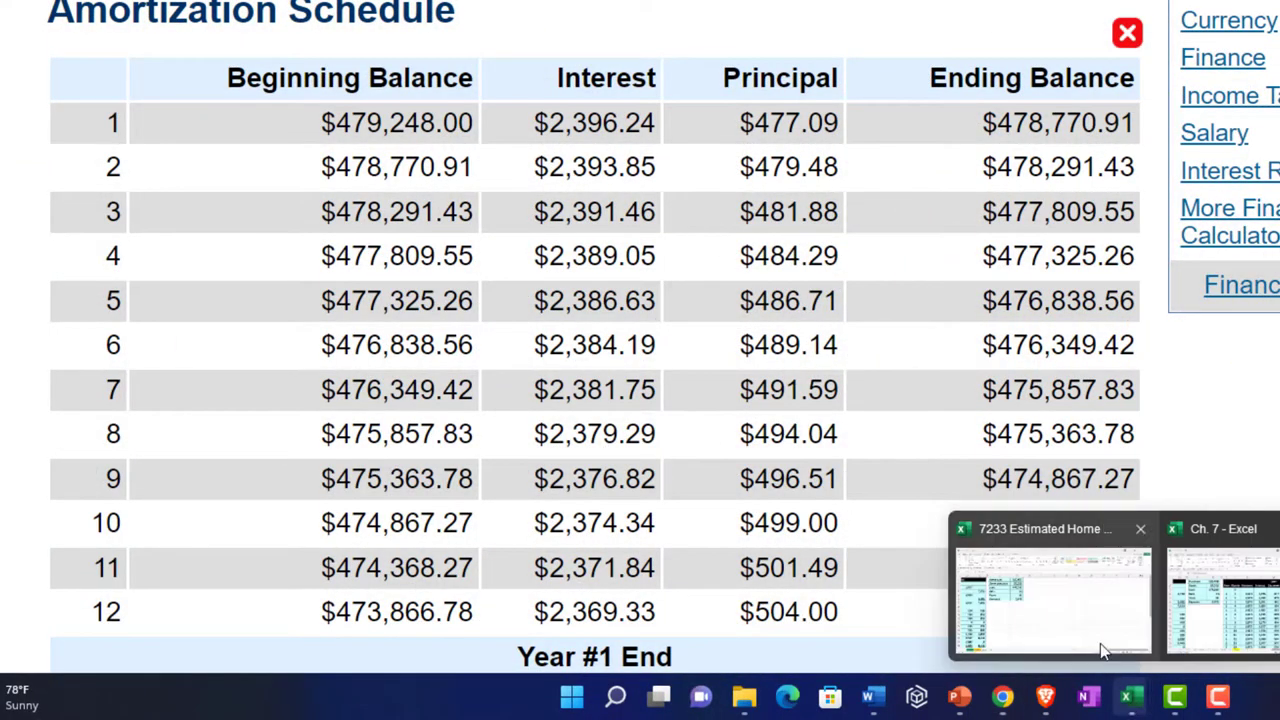
{"action": "left_click", "coordinate": [1108, 660]}
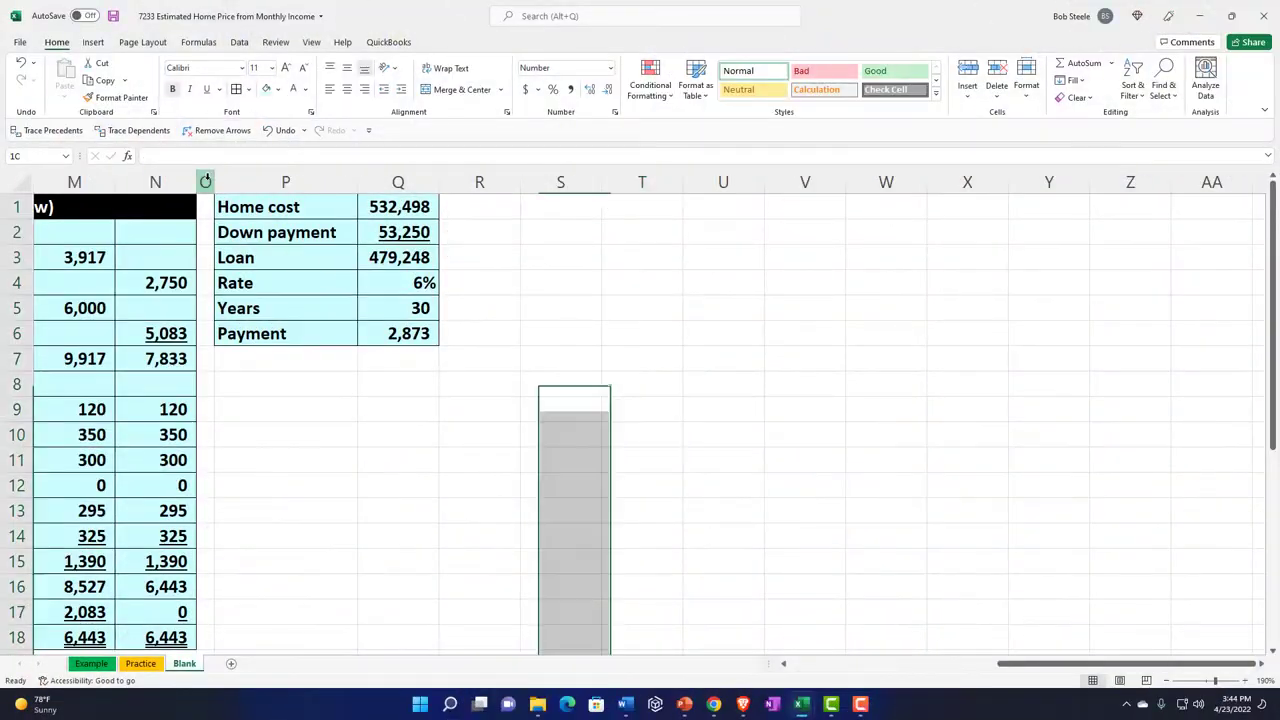
Paint column O's narrow spacer formatting onto column R, then select S2
{"action": "left_click", "coordinate": [205, 183]}
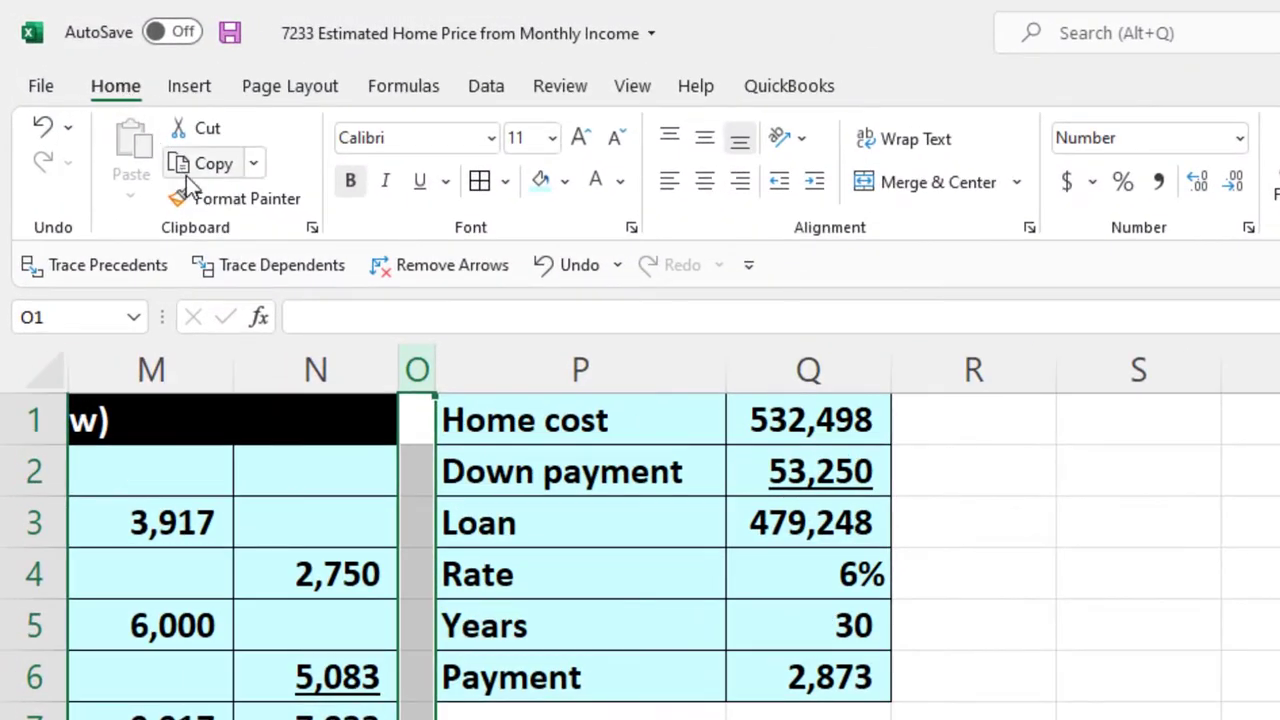
{"action": "left_click", "coordinate": [200, 198]}
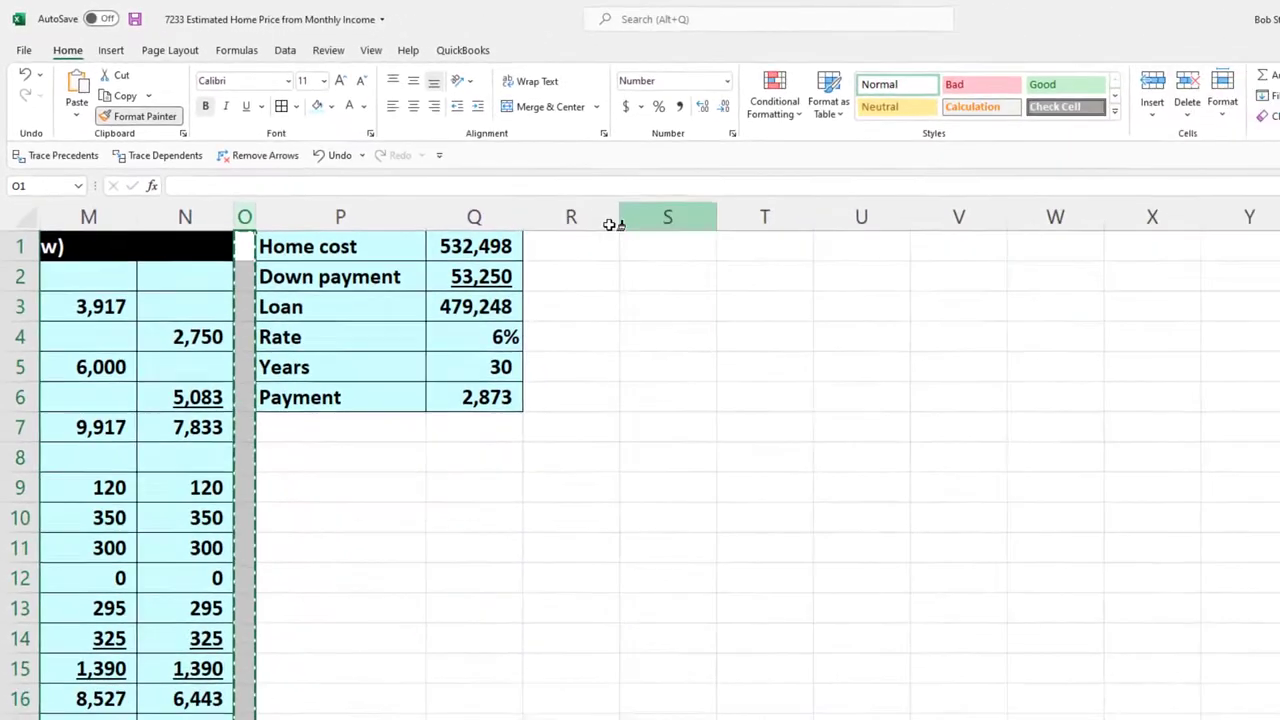
{"action": "left_click", "coordinate": [605, 218]}
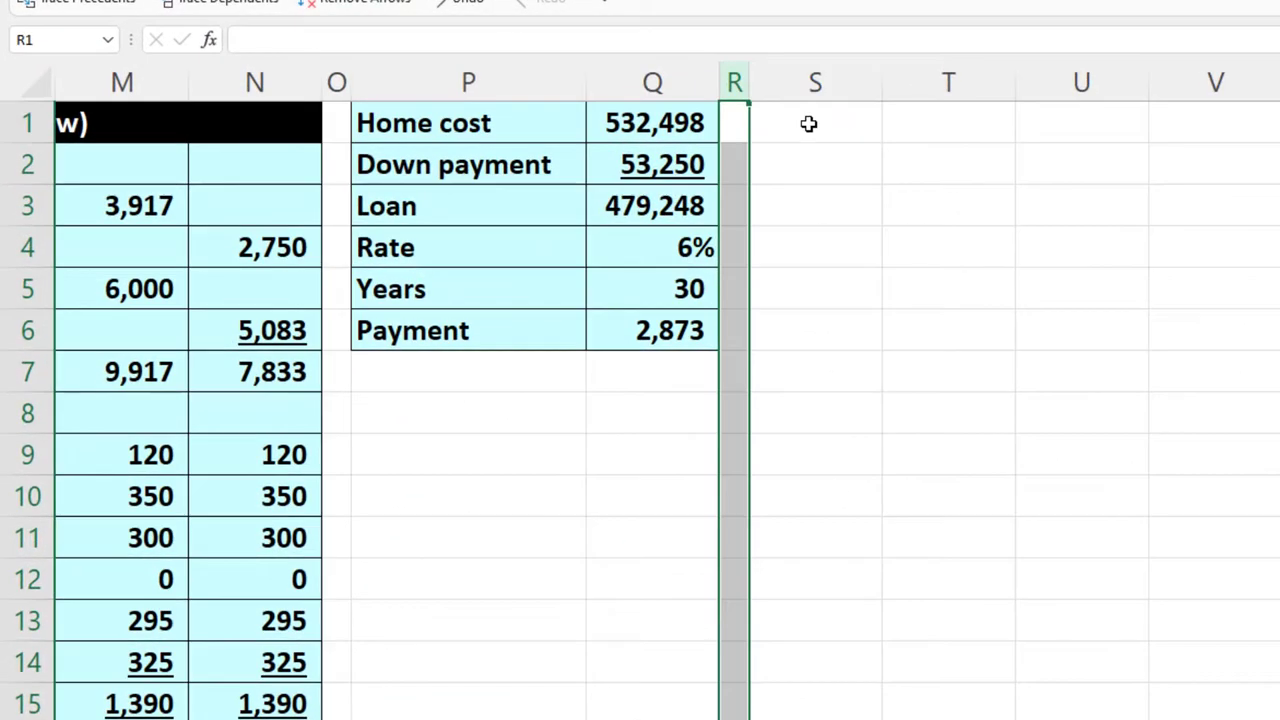
{"action": "left_click", "coordinate": [808, 123]}
{"action": "left_click", "coordinate": [839, 183]}
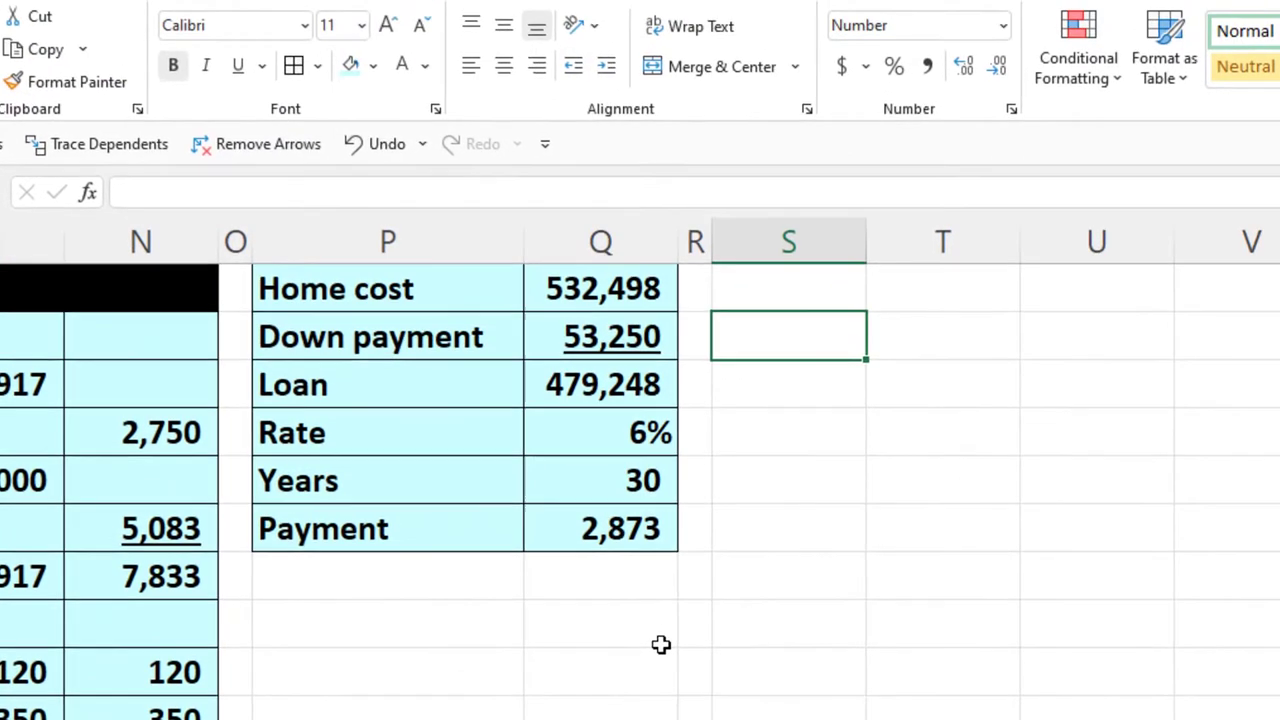
Enter the headings Year, Month, Payment and Interest in S2:V2
{"action": "type", "text": "Year"}
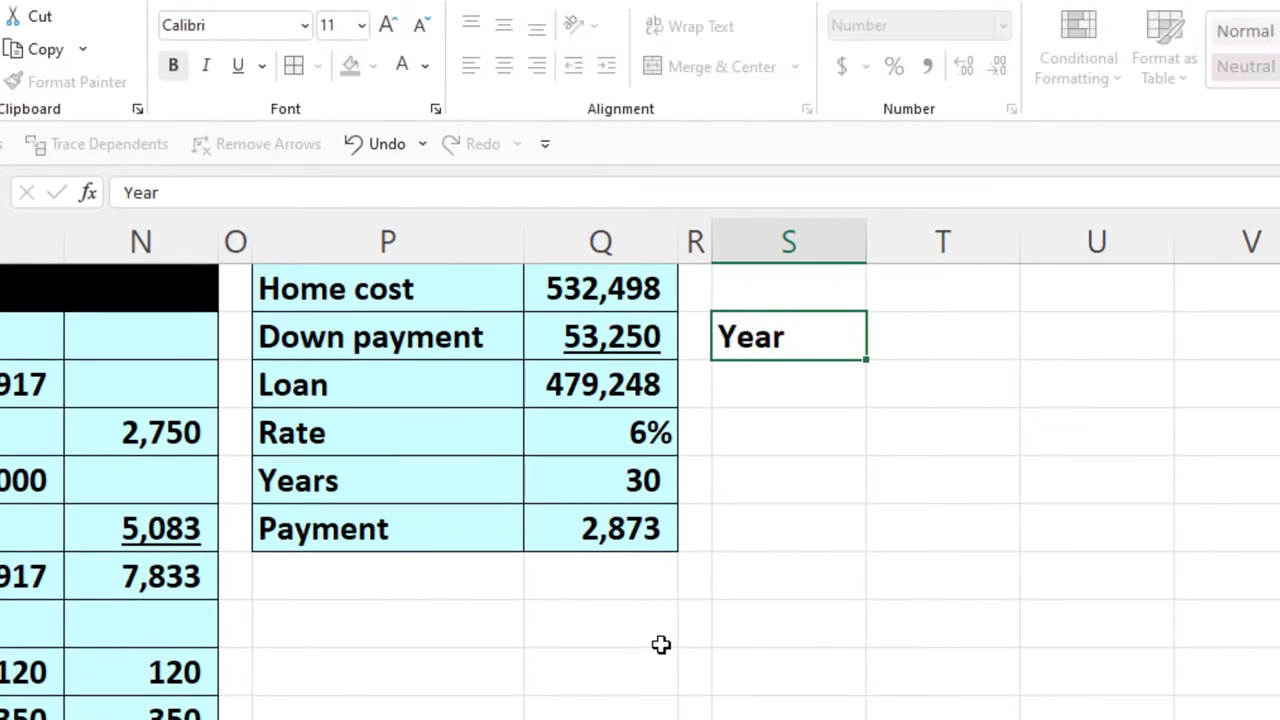
{"action": "key", "text": "Tab"}
{"action": "type", "text": "Month"}
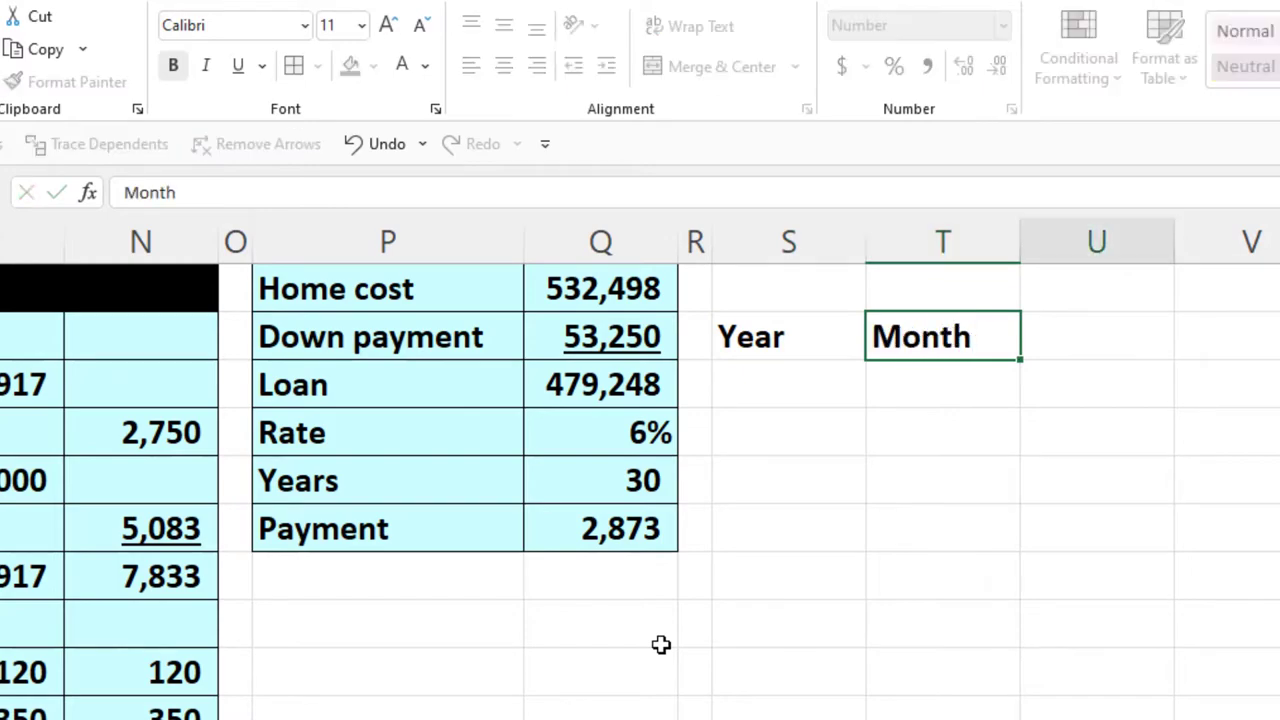
{"action": "key", "text": "Tab"}
{"action": "type", "text": "Payment"}
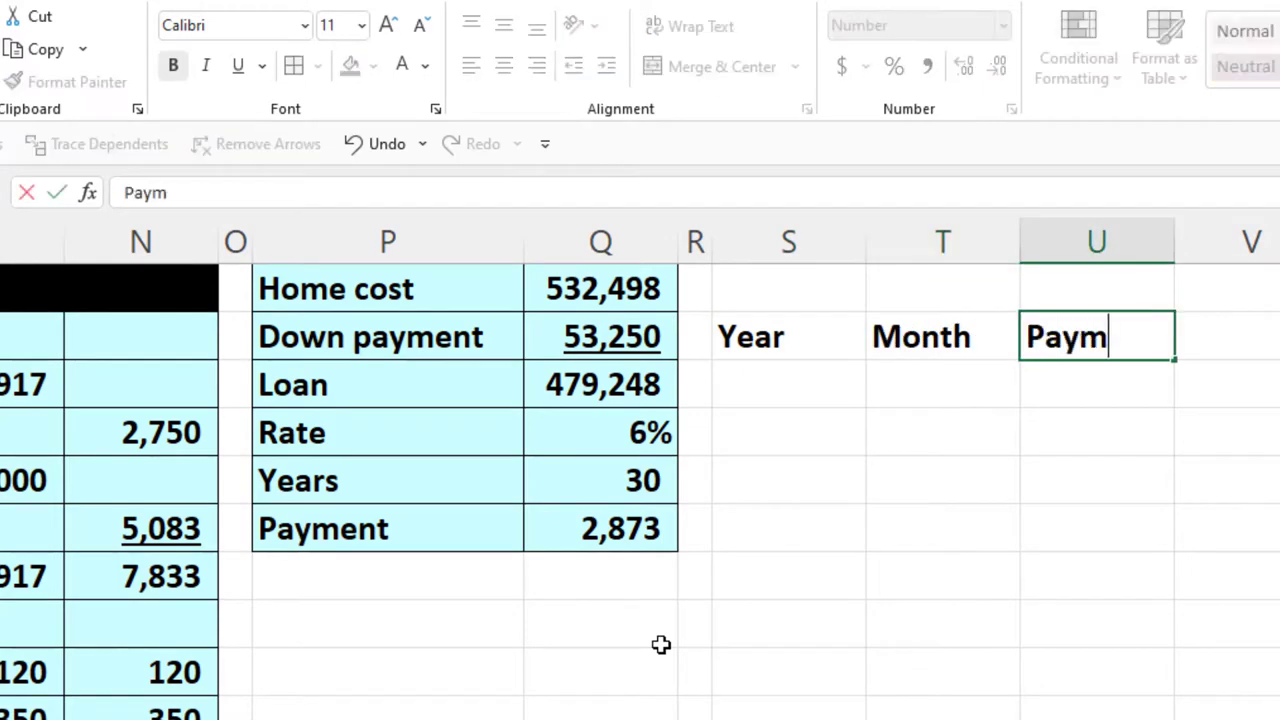
{"action": "key", "text": "Tab"}
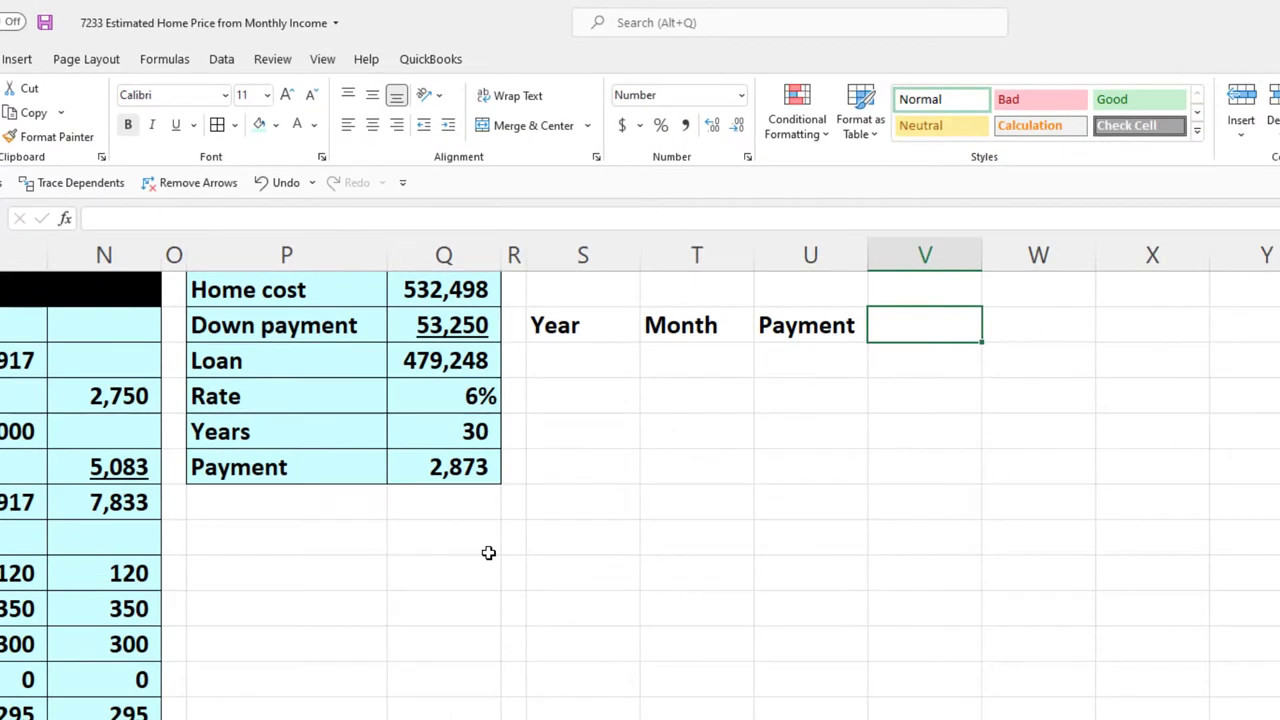
{"action": "type", "text": "Interest"}
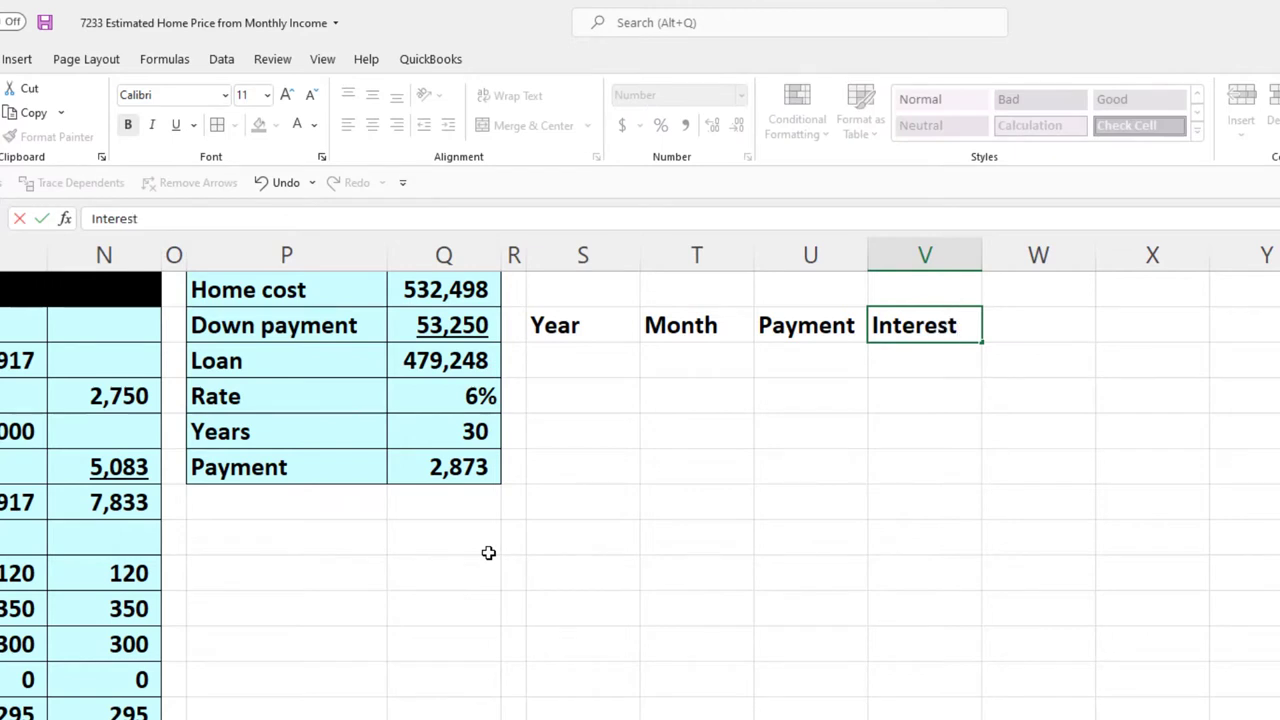
{"action": "key", "text": "Tab"}
Add two-line headings 'Loan Decrease' in W1:W2 and 'Loan Balance' in X1:X2
{"action": "key", "text": "Up"}
{"action": "type", "text": "Loan"}
{"action": "key", "text": "Return"}
{"action": "type", "text": "Decrease"}
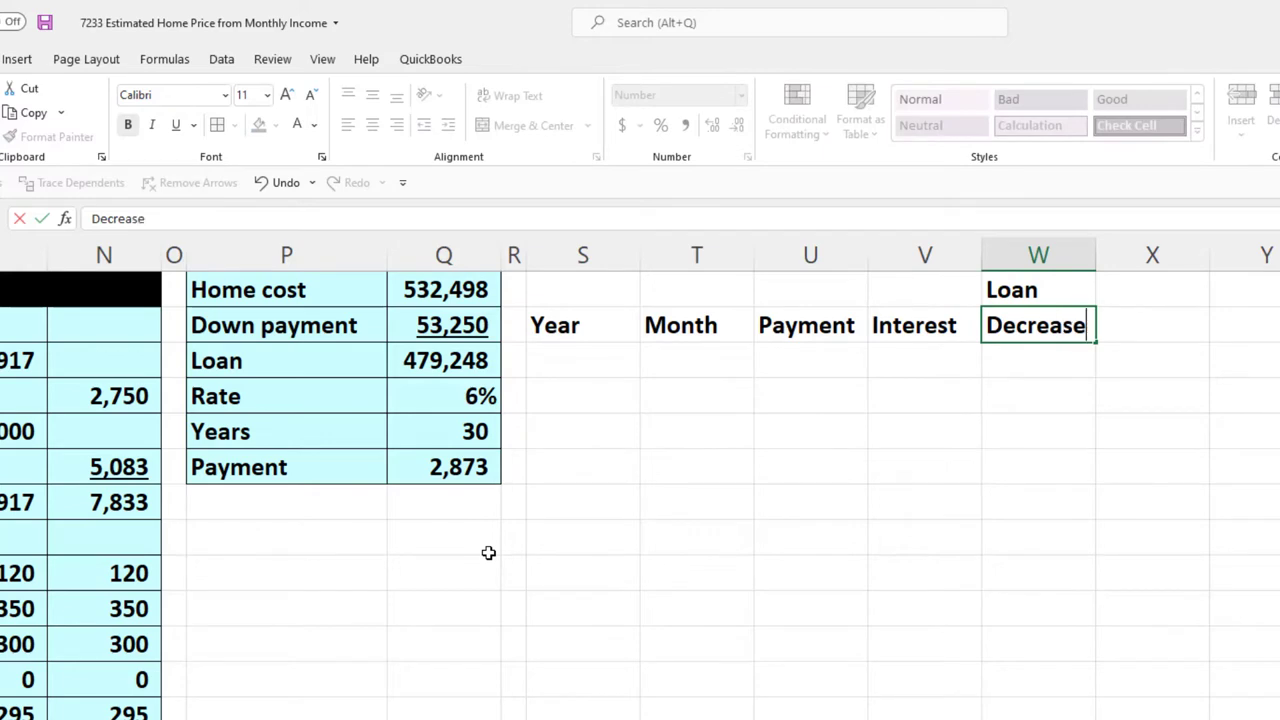
{"action": "key", "text": "Tab"}
{"action": "key", "text": "Up"}
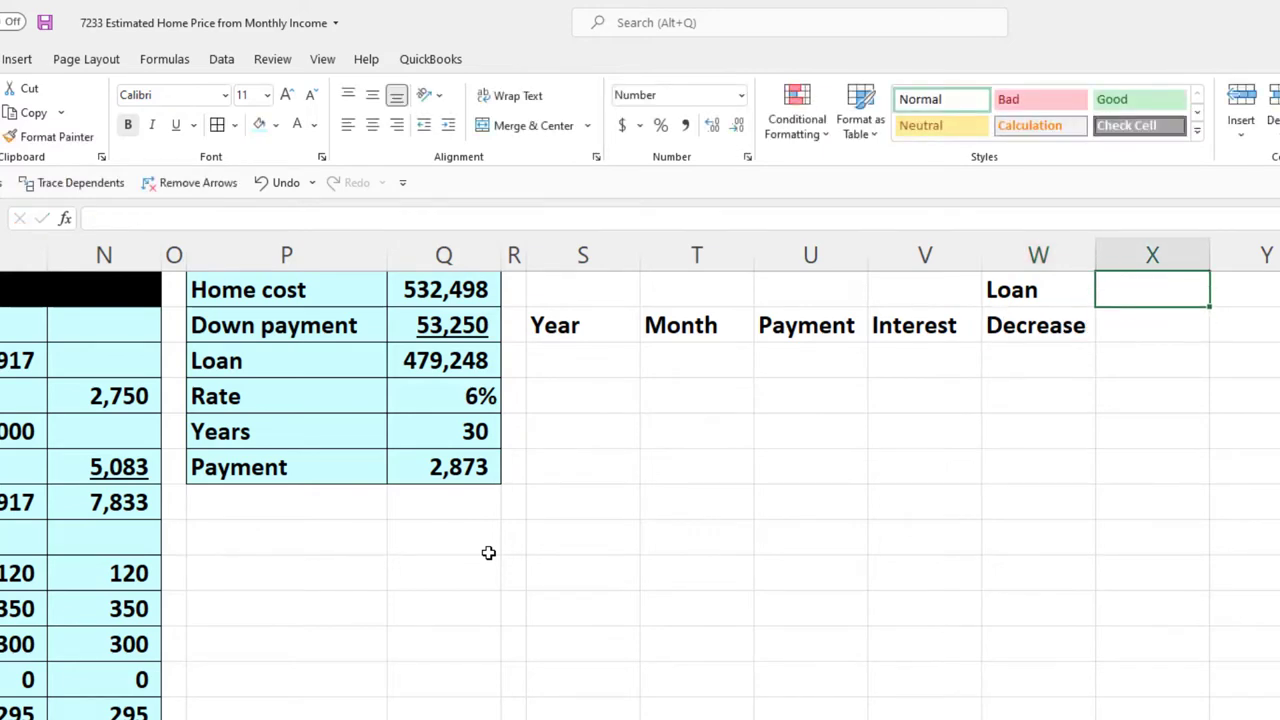
{"action": "type", "text": "Loan"}
{"action": "key", "text": "Return"}
{"action": "type", "text": "Balance"}
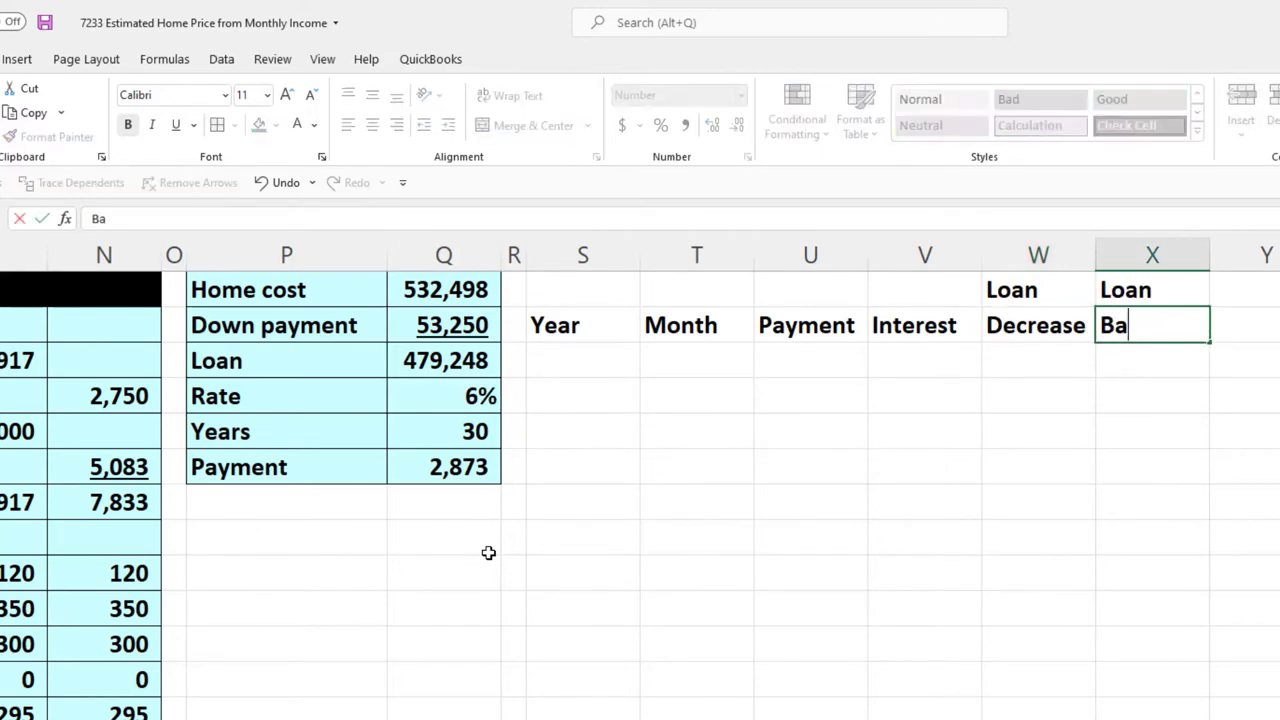
{"action": "key", "text": "Return"}
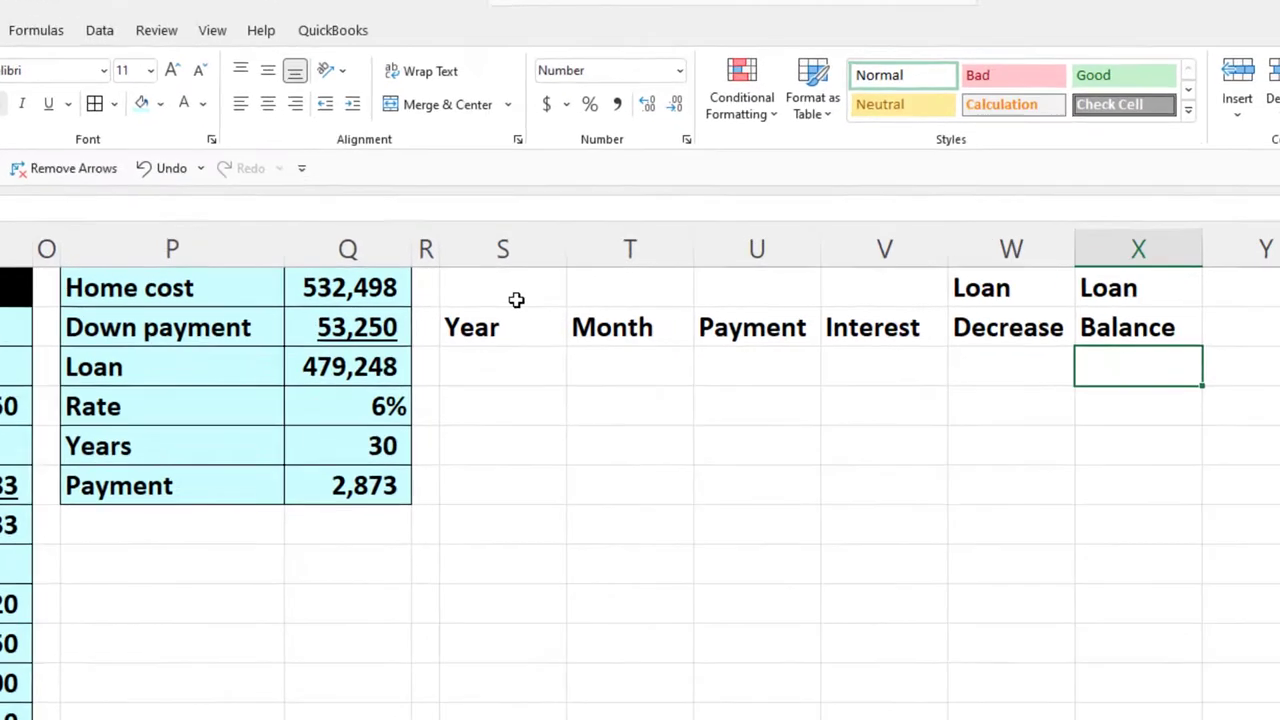
Fill the S1:X2 headings black, centre them, and narrow Year and Month columns S–T to about 6.29
{"action": "left_click_drag", "start_coordinate": [595, 299], "coordinate": [1108, 327]}
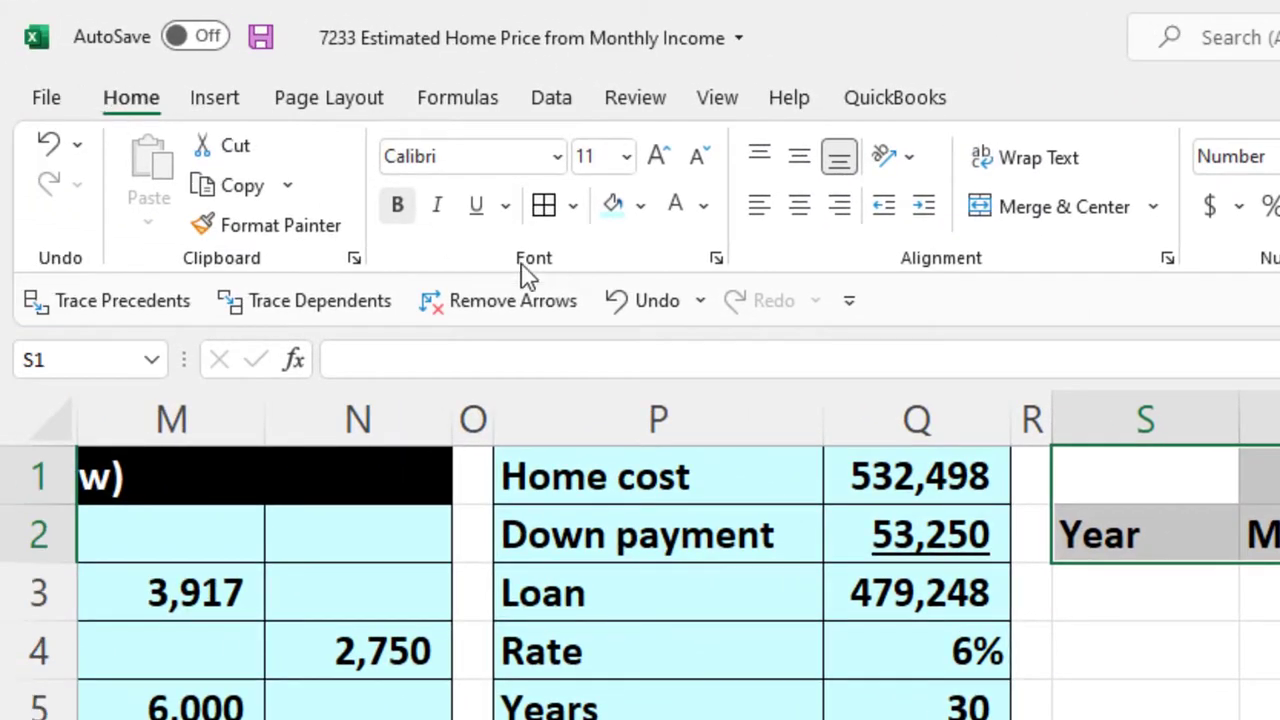
{"action": "left_click", "coordinate": [640, 205]}
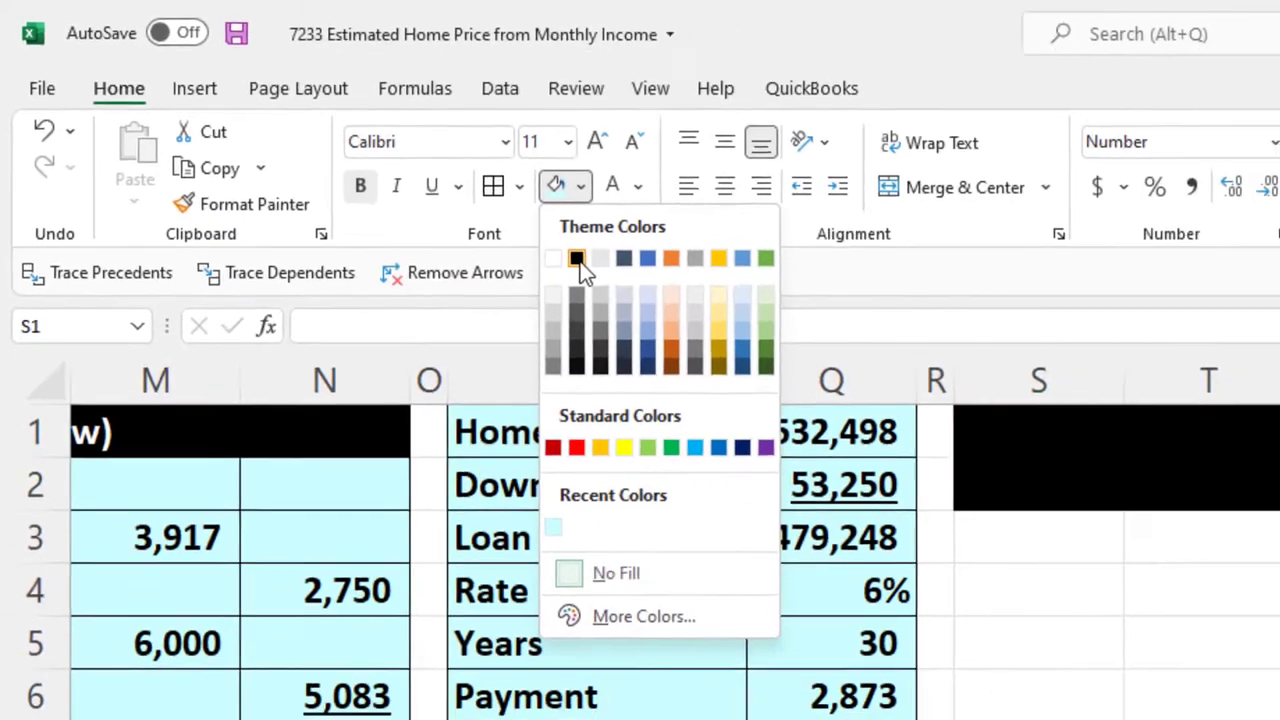
{"action": "left_click", "coordinate": [577, 260]}
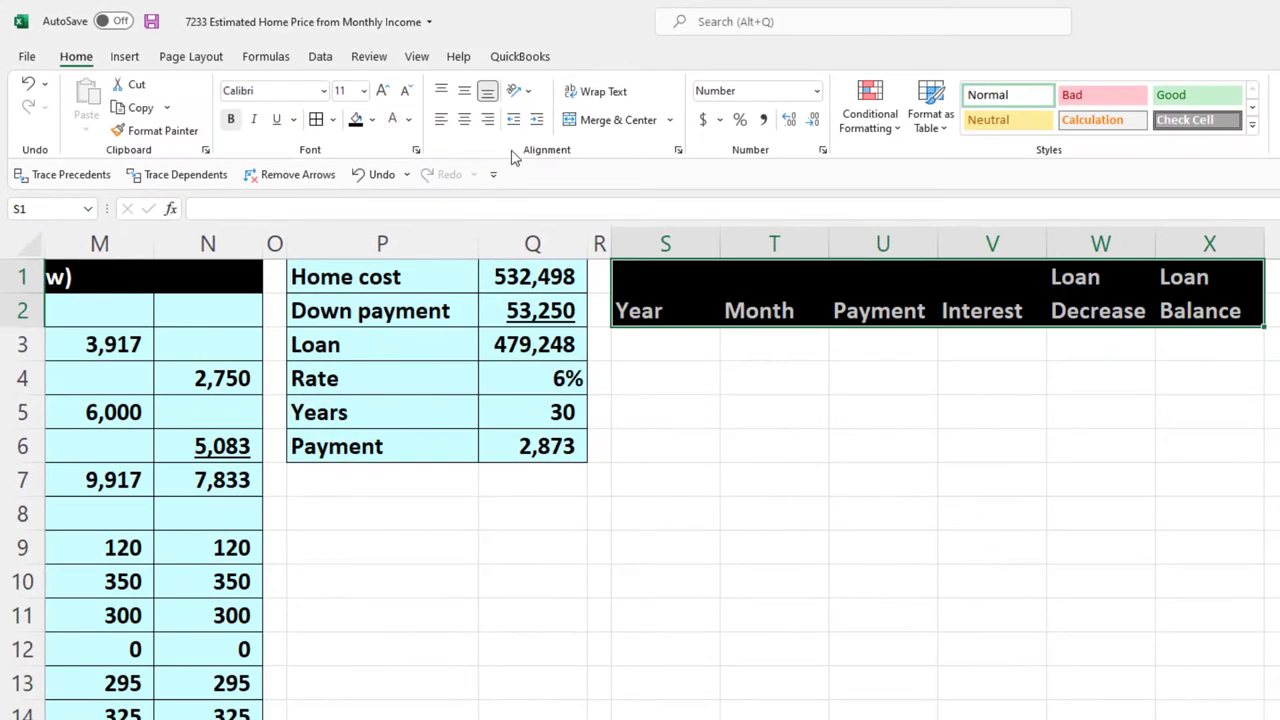
{"action": "left_click", "coordinate": [465, 120]}
{"action": "left_click_drag", "start_coordinate": [665, 243], "coordinate": [735, 243]}
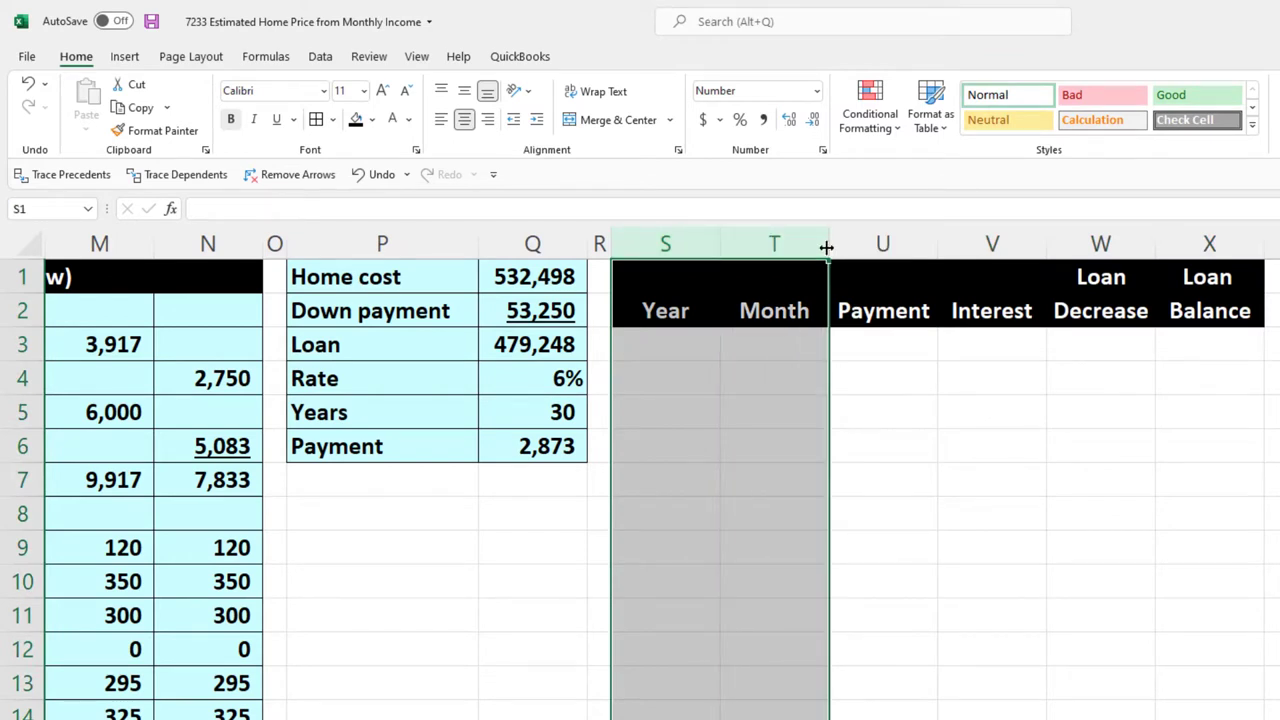
{"action": "left_click_drag", "start_coordinate": [826, 247], "coordinate": [774, 243]}
Narrow the columns slightly more and enter 0, 1, 2 as the first months in T3:T5
{"action": "left_click", "coordinate": [732, 376]}
{"action": "left_click", "coordinate": [654, 350]}
{"action": "left_click", "coordinate": [711, 343]}
{"action": "type", "text": "0"}
{"action": "key", "text": "Return"}
{"action": "type", "text": "1"}
{"action": "key", "text": "Return"}
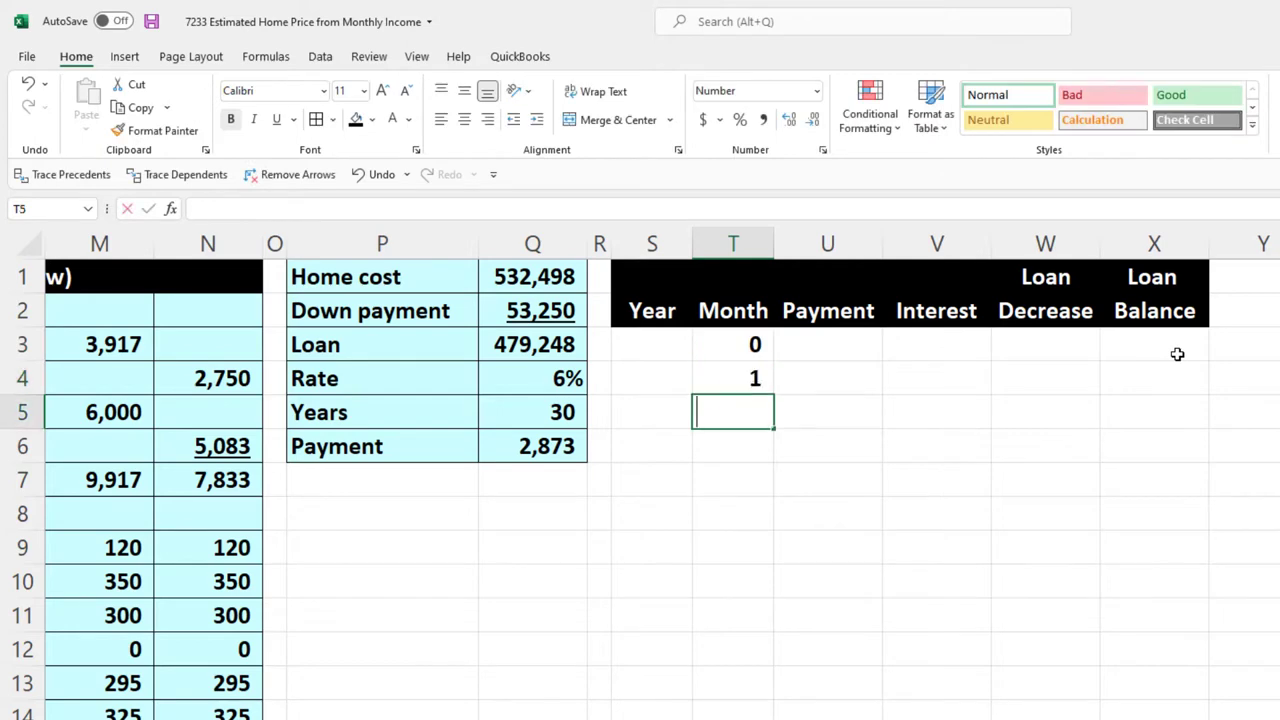
{"action": "type", "text": "2"}
{"action": "key", "text": "Return"}
Extend the Month series down to 360 at row 363, then return to cell S3
{"action": "left_click_drag", "start_coordinate": [751, 344], "coordinate": [749, 408]}
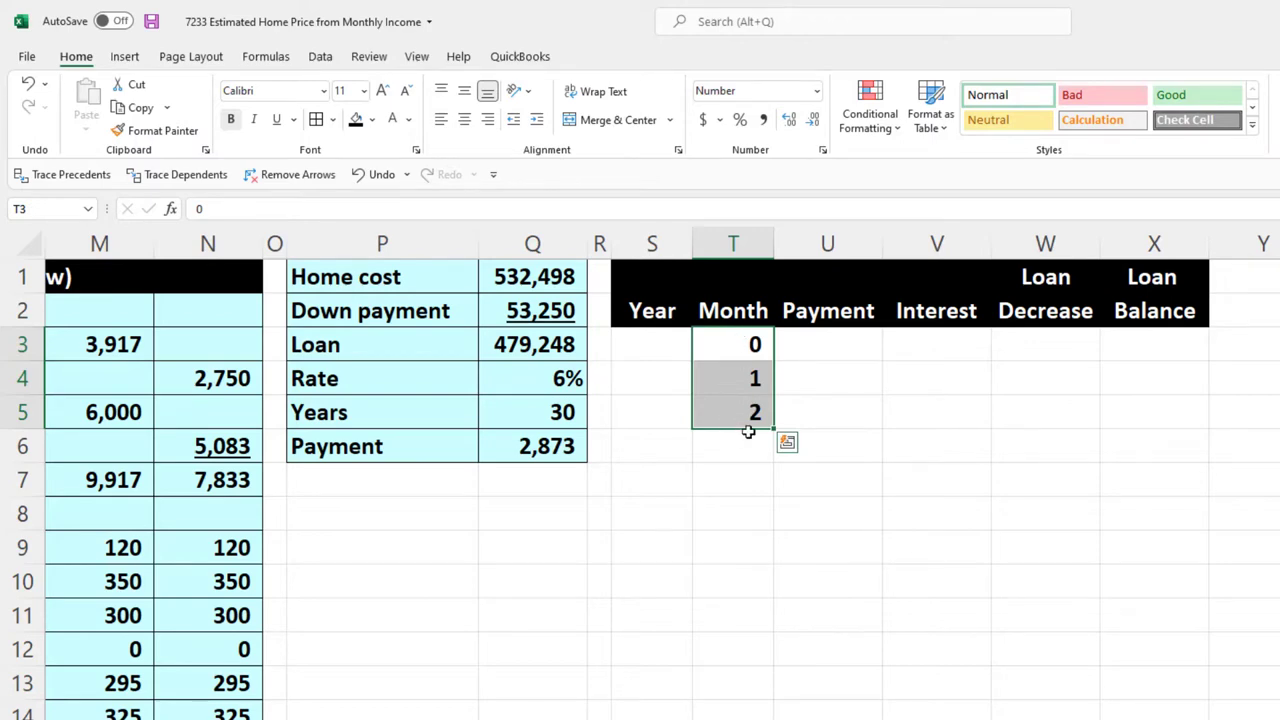
{"action": "mouse_move", "coordinate": [773, 431]}
{"action": "left_mouse_down"}
{"action": "mouse_move", "coordinate": [771, 716]}
{"action": "mouse_move", "coordinate": [771, 395]}
{"action": "mouse_move", "coordinate": [771, 716]}
{"action": "mouse_move", "coordinate": [749, 697]}
{"action": "mouse_move", "coordinate": [749, 477]}
{"action": "left_mouse_up"}
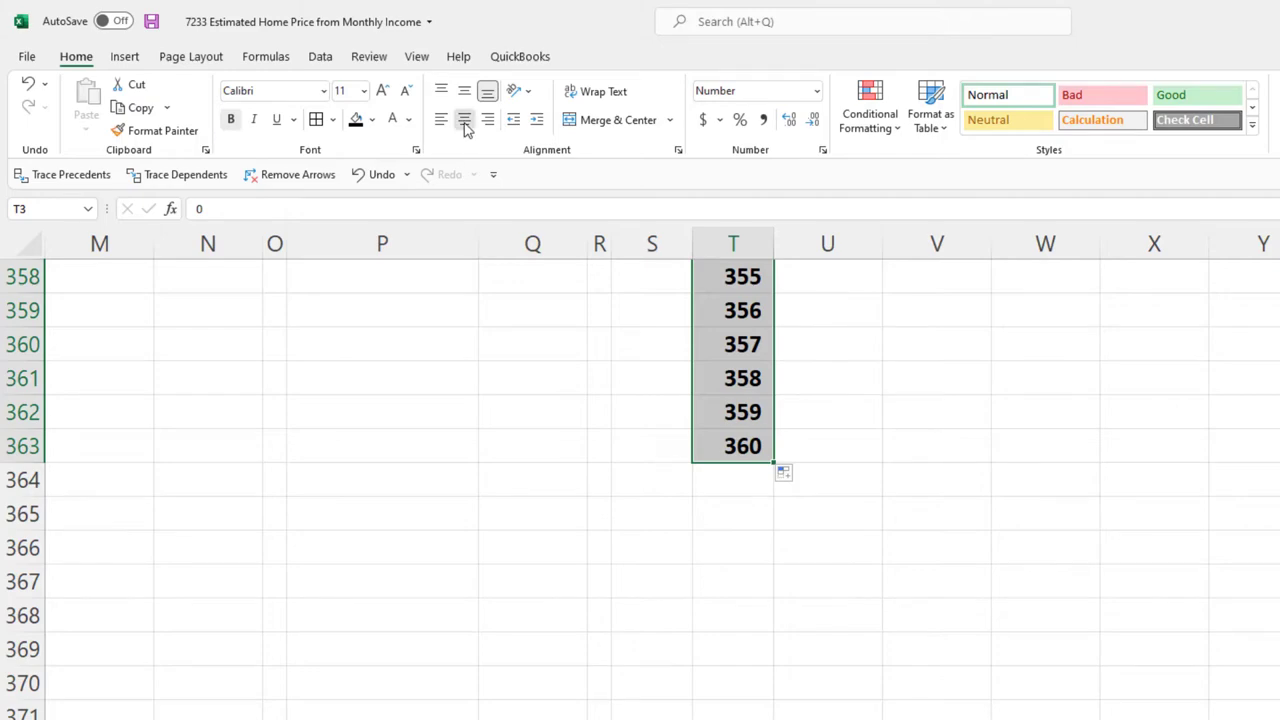
{"action": "key", "text": "ctrl+BackSpace"}
{"action": "left_click", "coordinate": [663, 350]}
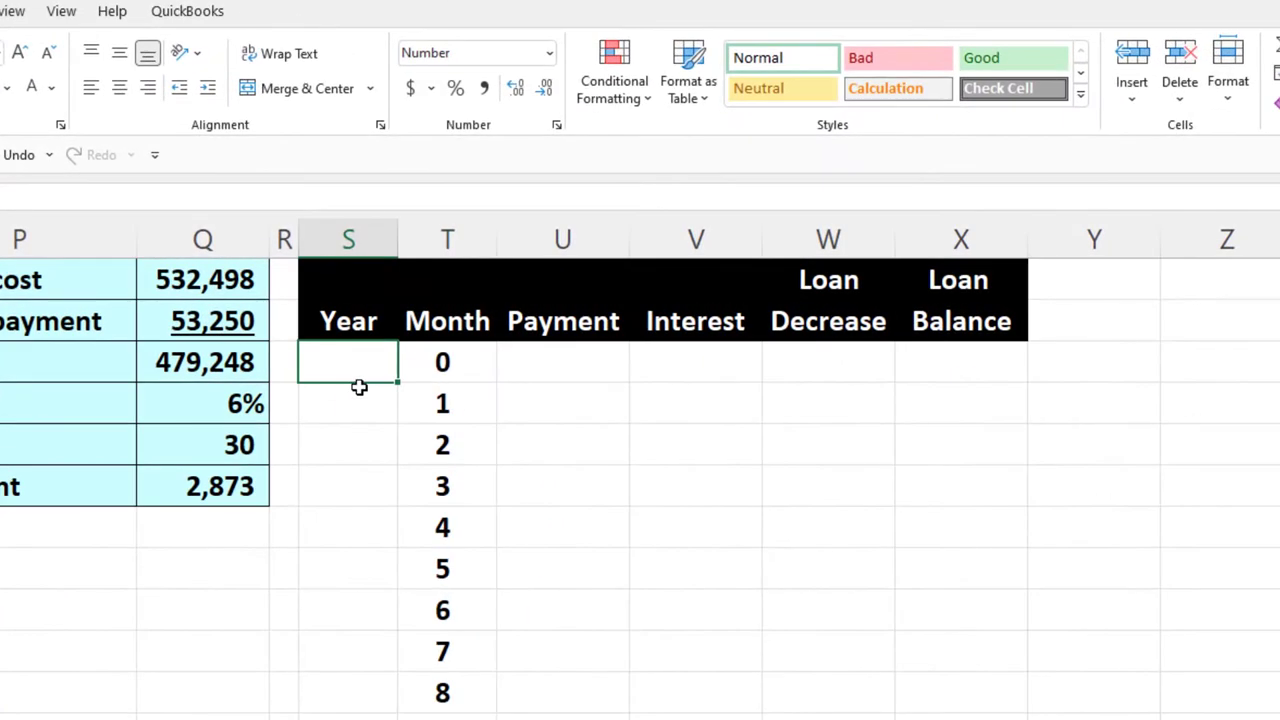
Enter year 0 in S3 and the formula =ROUNDUP(T4/12,.1) in S4
{"action": "type", "text": "0"}
{"action": "key", "text": "Return"}
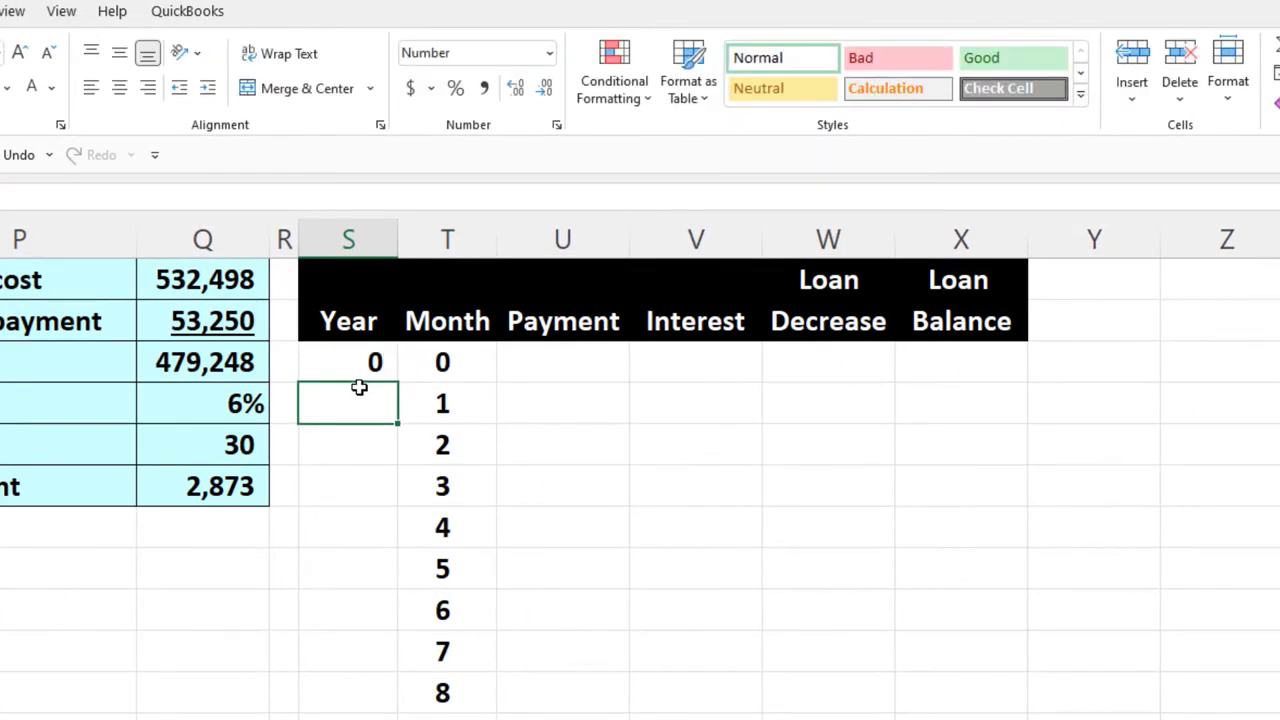
{"action": "type", "text": "="}
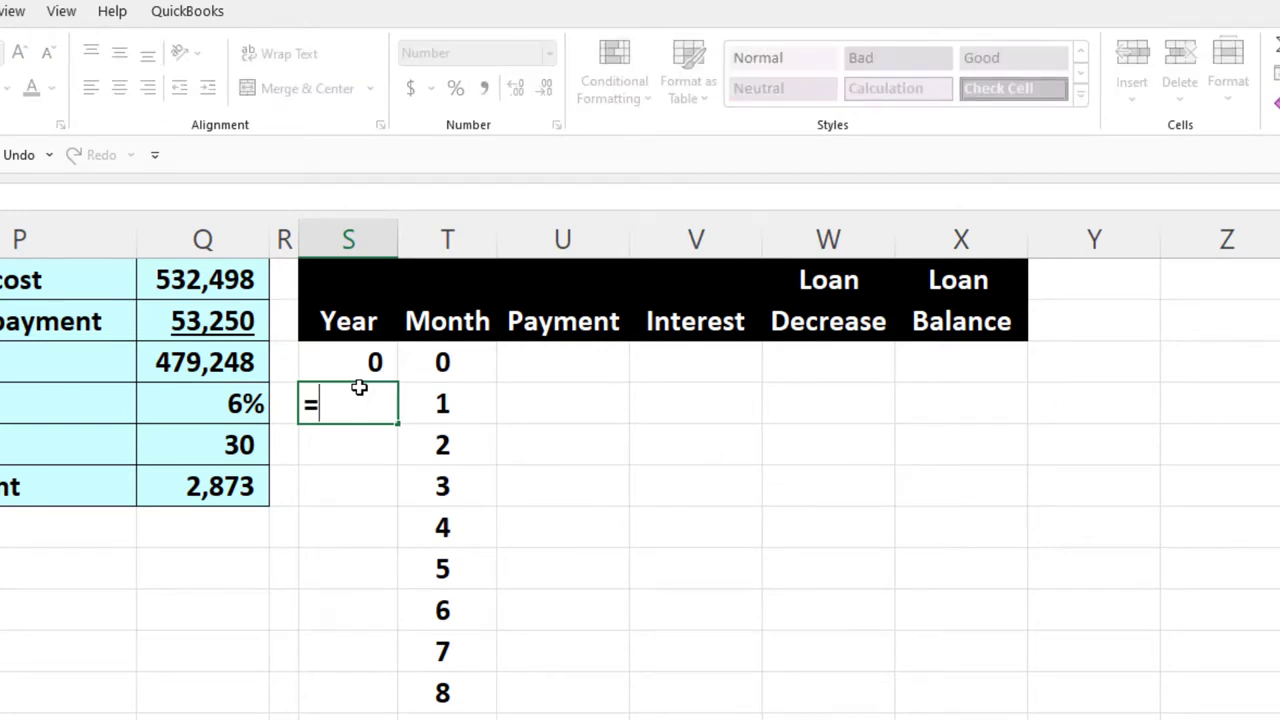
{"action": "type", "text": "roun"}
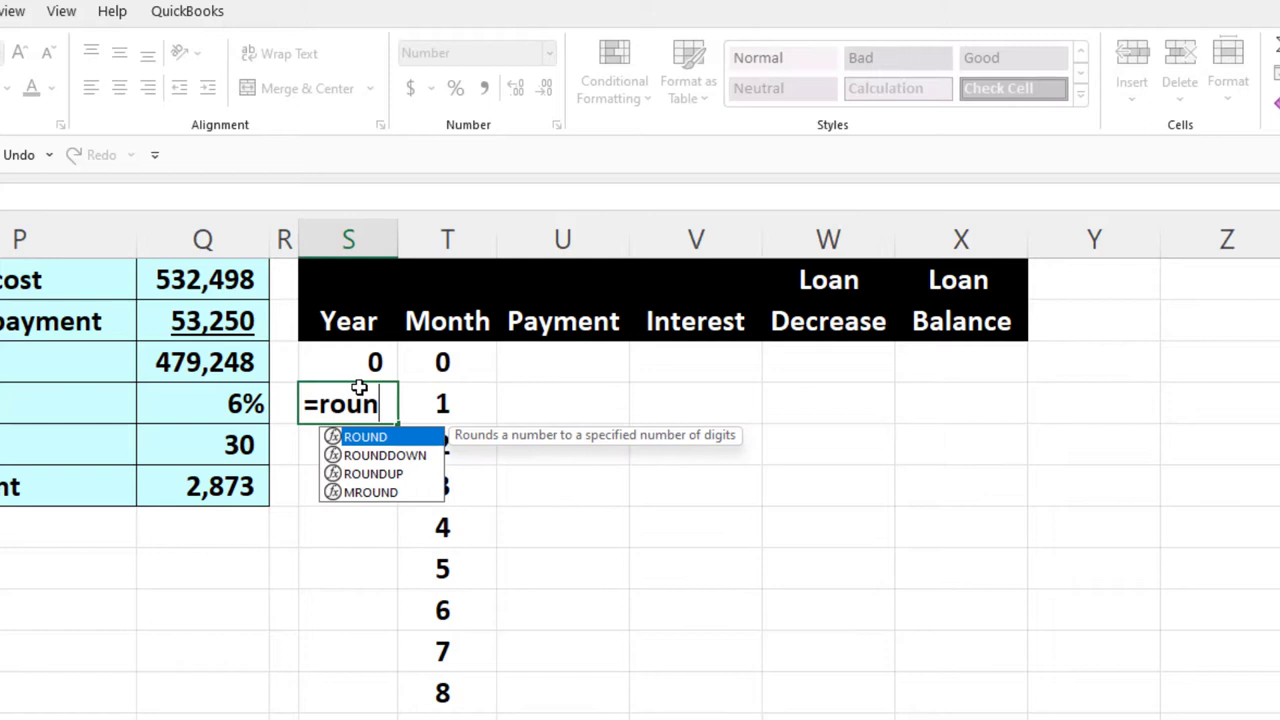
{"action": "type", "text": "dup"}
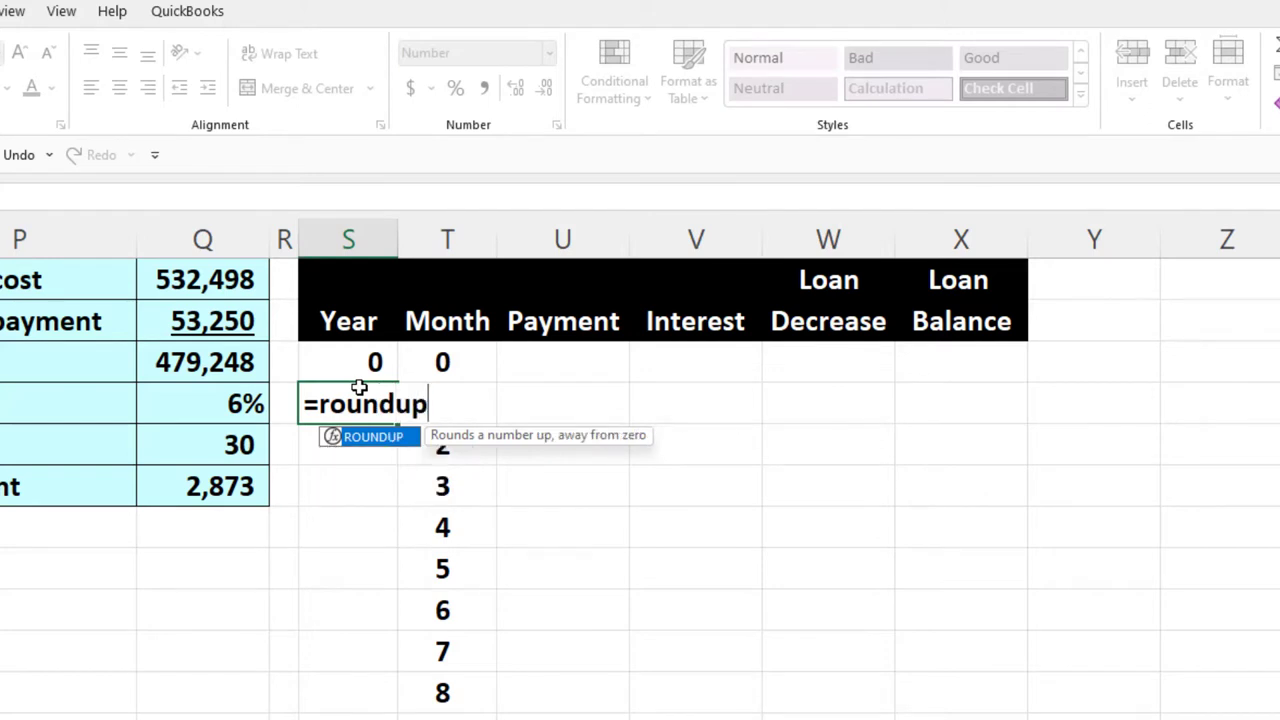
{"action": "type", "text": "("}
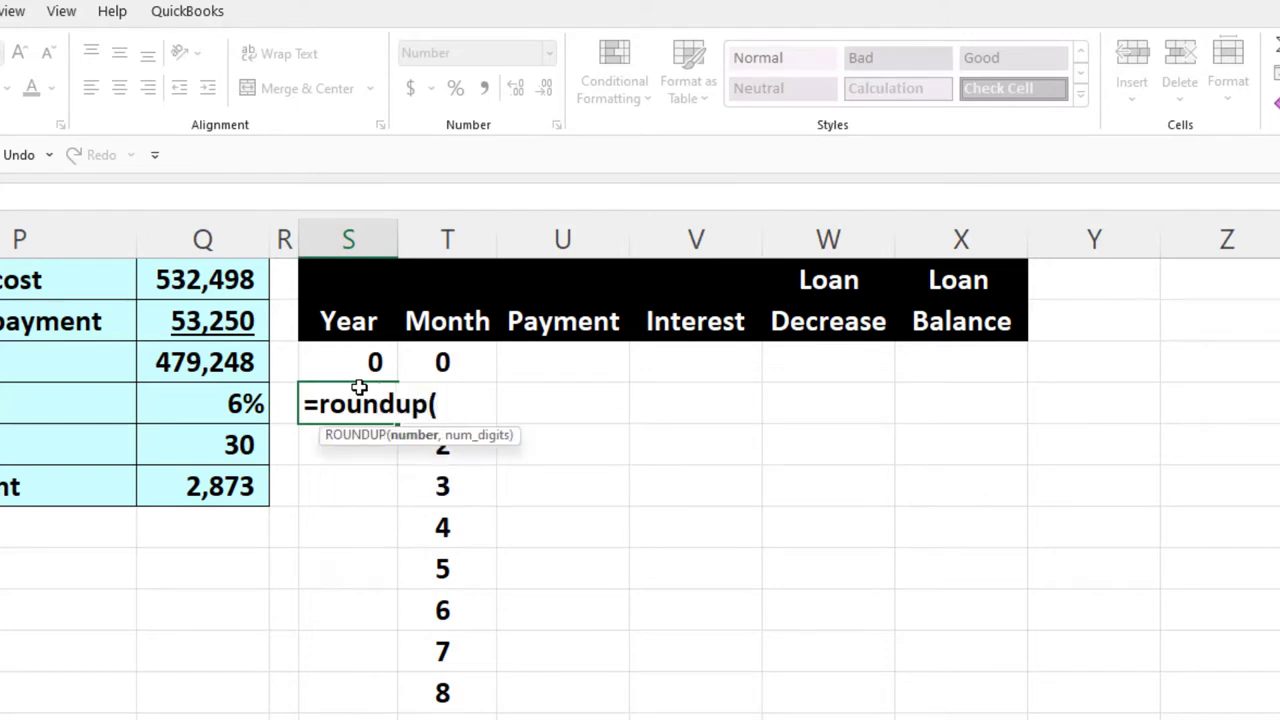
{"action": "key", "text": "Right"}
{"action": "type", "text": "/12"}
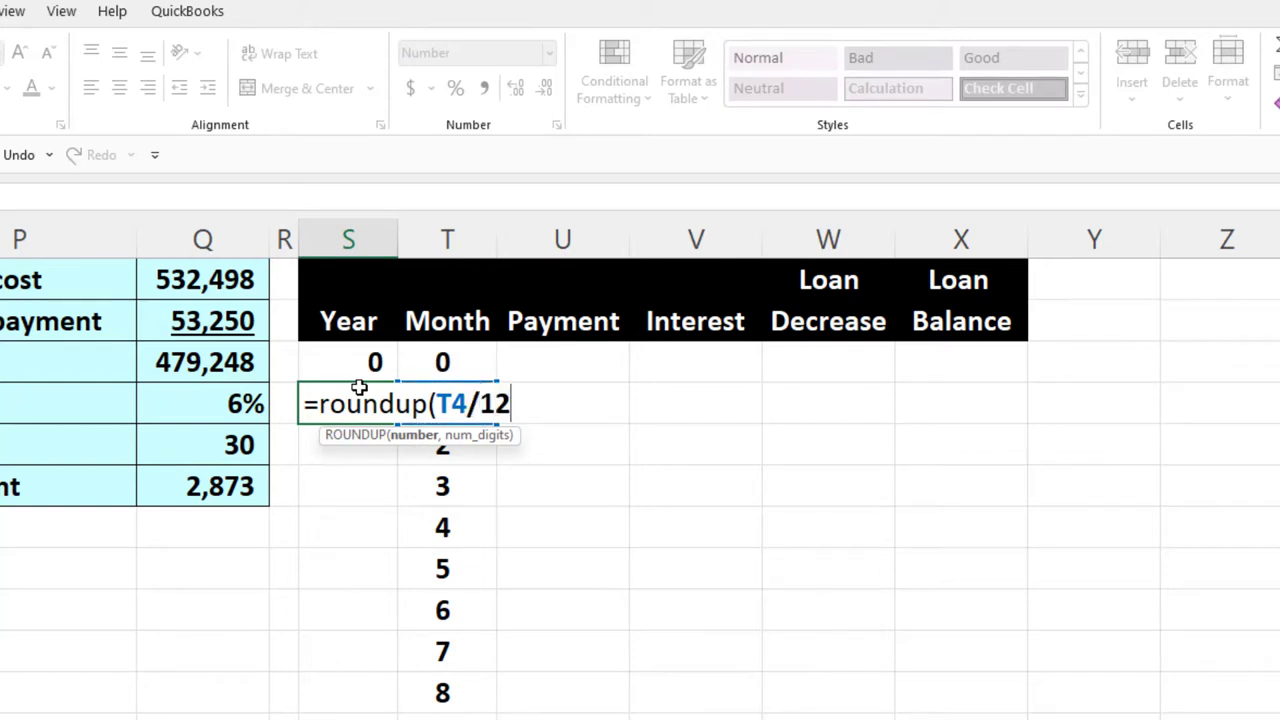
{"action": "type", "text": ","}
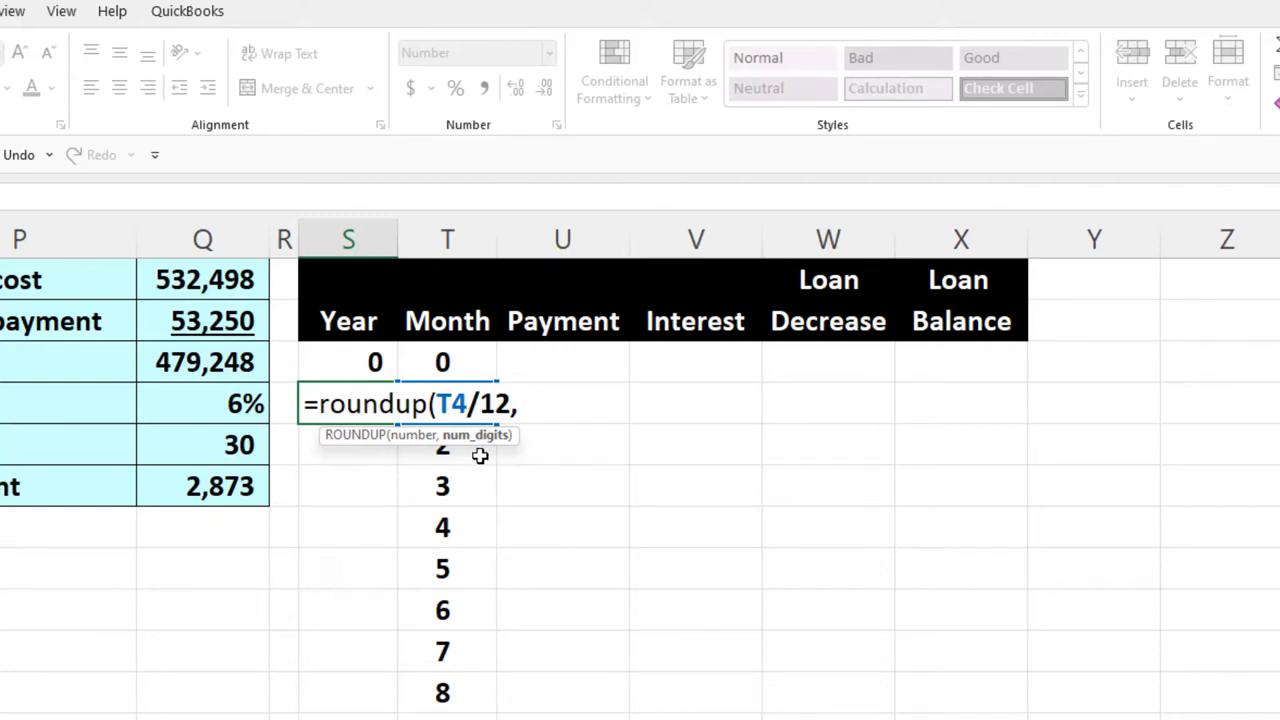
{"action": "type", "text": ".1"}
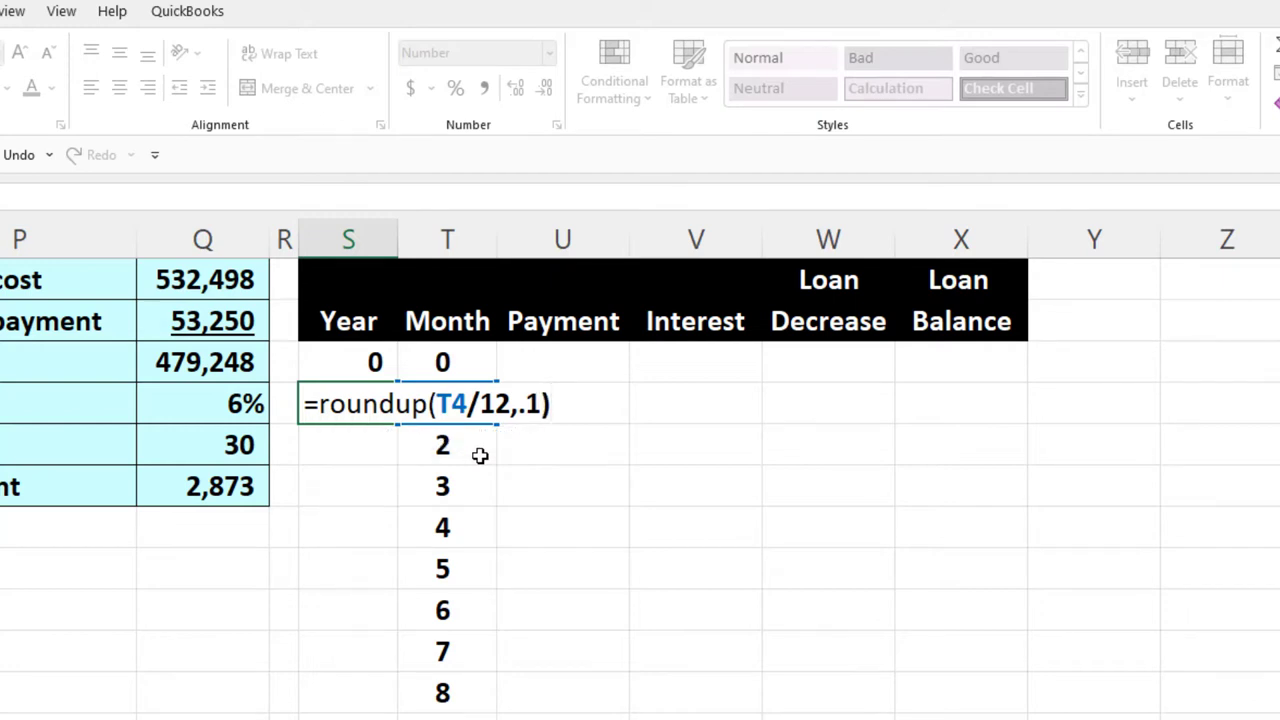
{"action": "key", "text": "Return"}
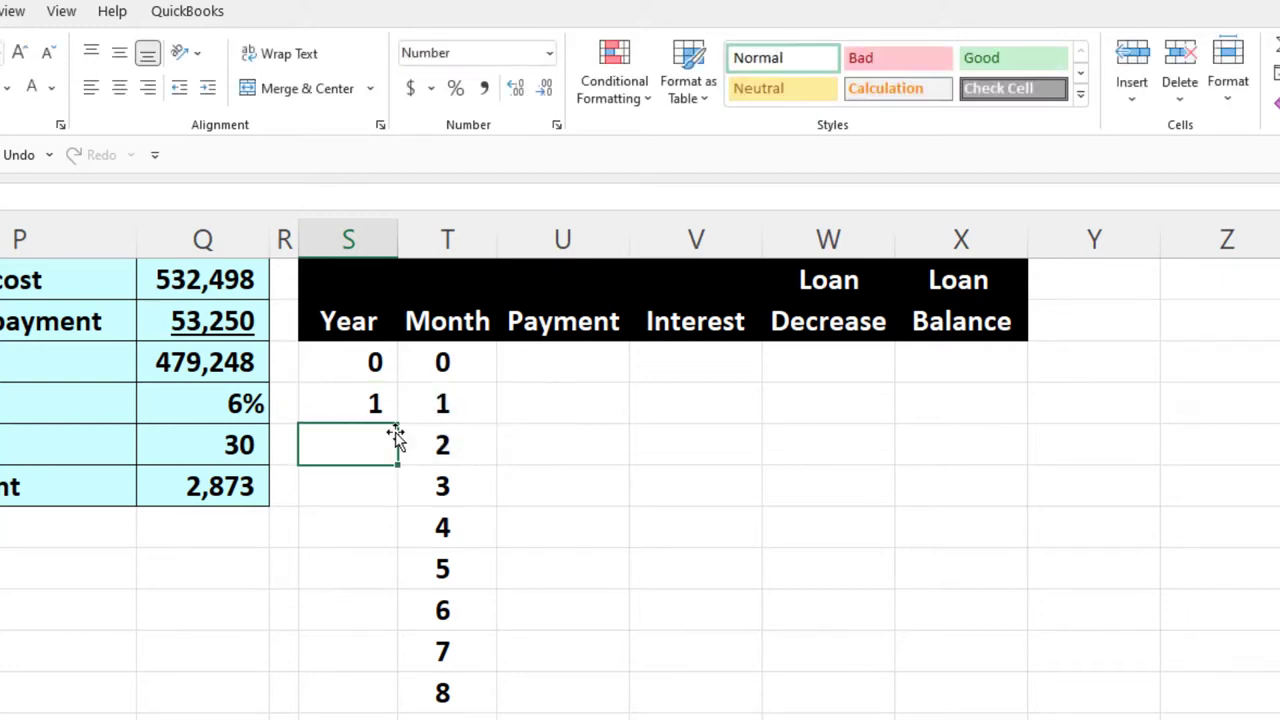
Fill the year formula down the whole month list so years reach 30, then return to the top
{"action": "left_click", "coordinate": [380, 403]}
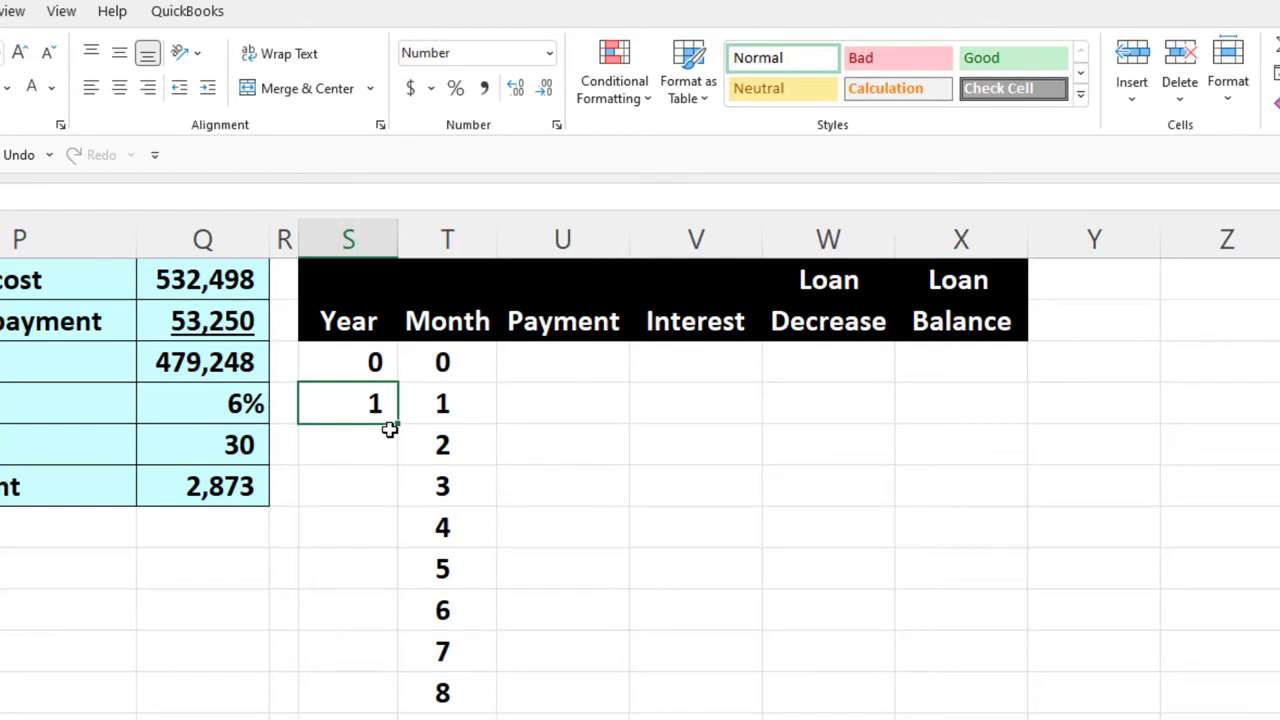
{"action": "double_click", "coordinate": [394, 424]}
{"action": "scroll", "coordinate": [451, 585], "scroll_direction": "down", "scroll_amount": 10}
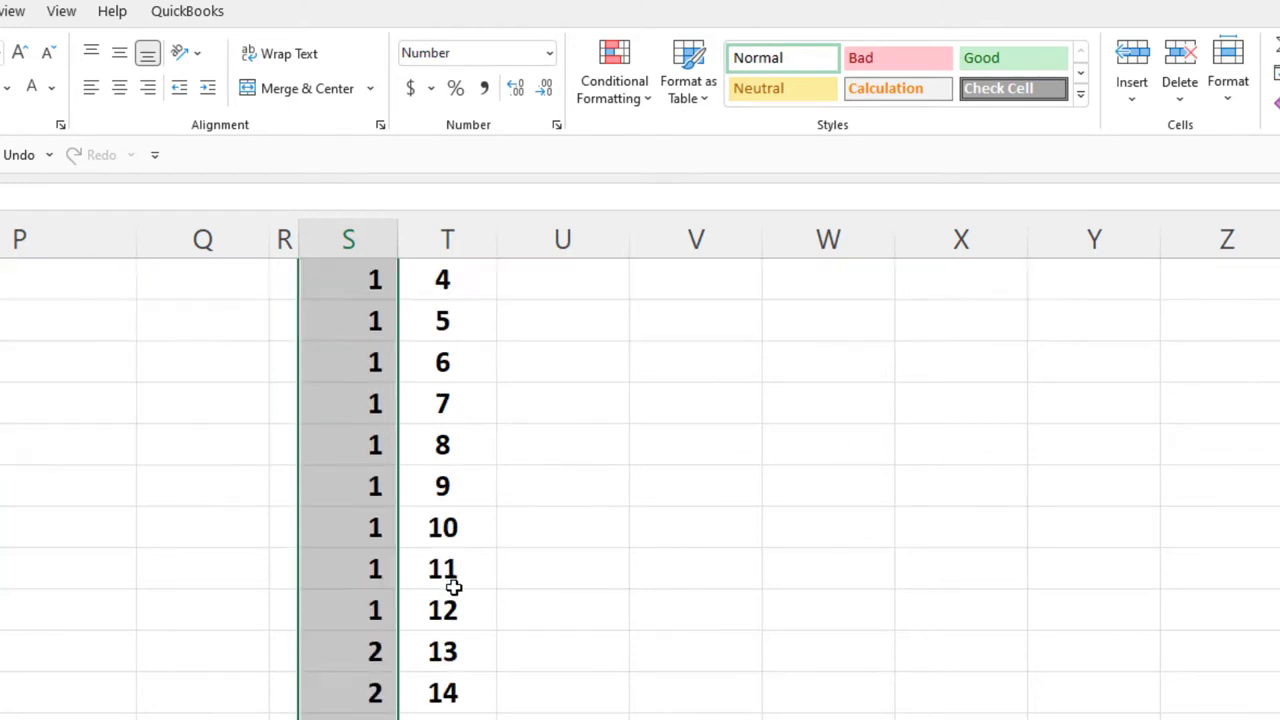
{"action": "scroll", "coordinate": [453, 588], "scroll_direction": "down", "scroll_amount": 10}
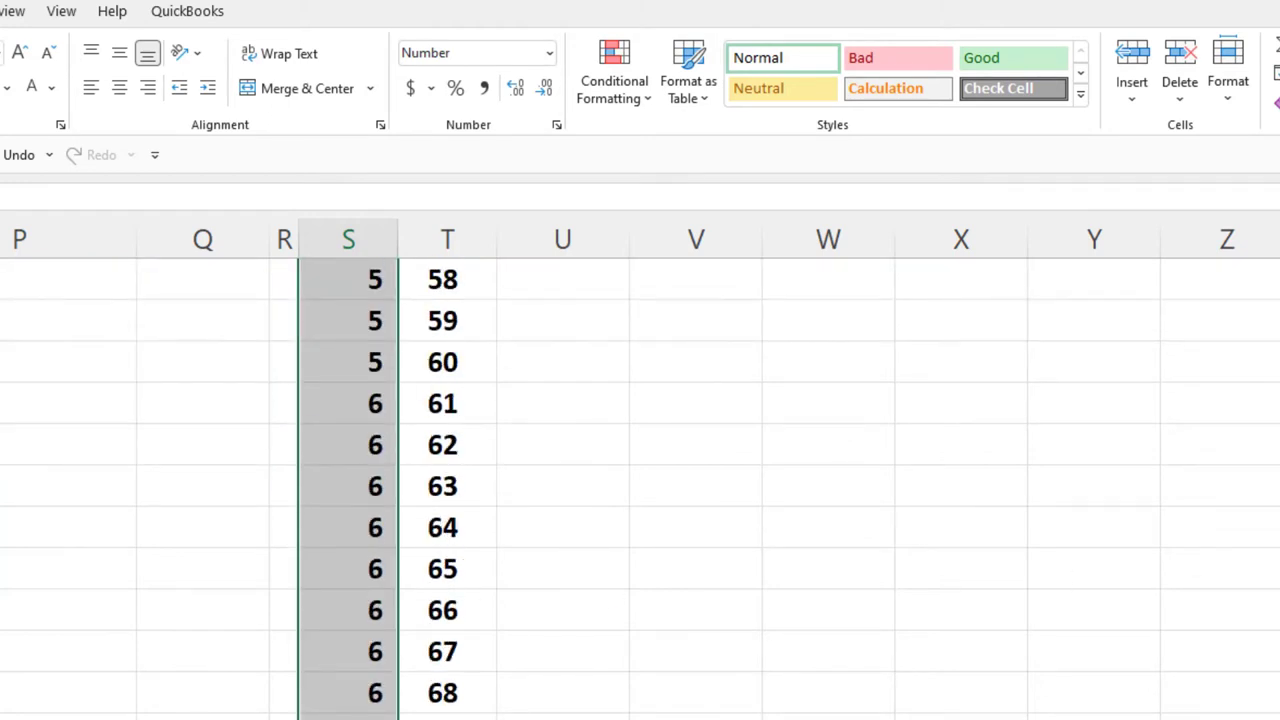
{"action": "scroll", "coordinate": [640, 489], "scroll_direction": "down", "scroll_amount": 20}
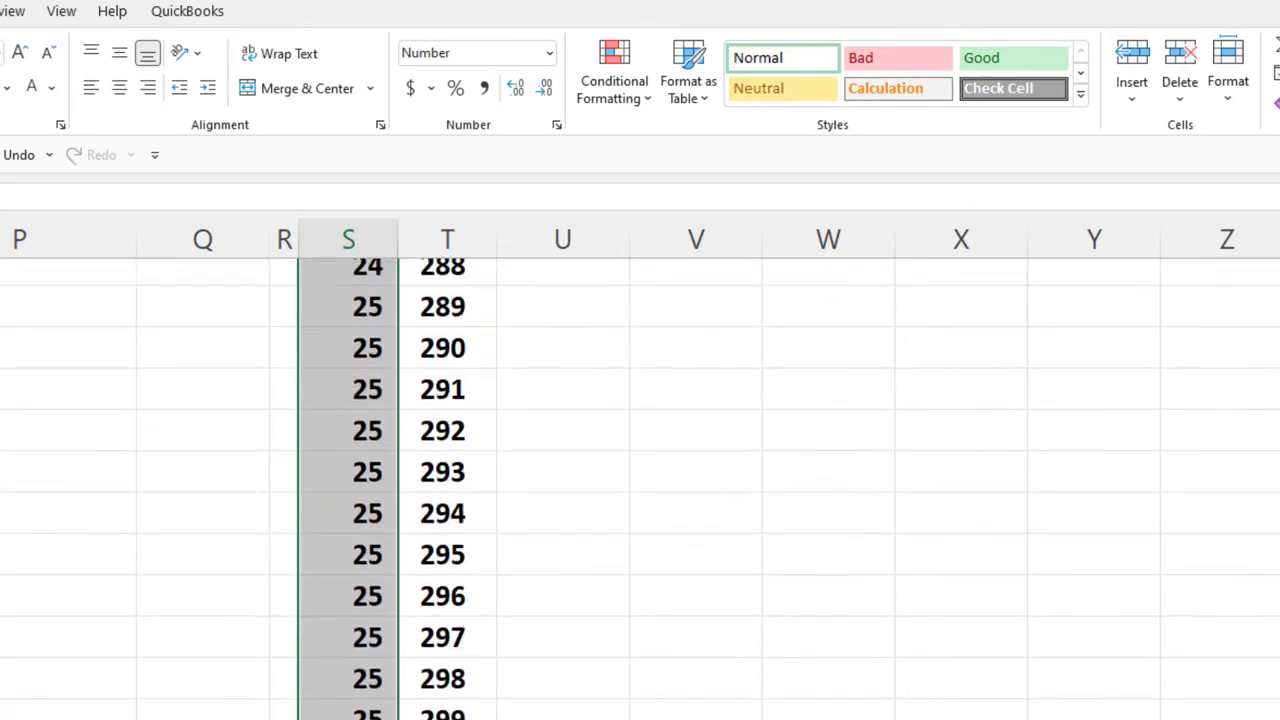
{"action": "scroll", "coordinate": [640, 489], "scroll_direction": "down", "scroll_amount": 7}
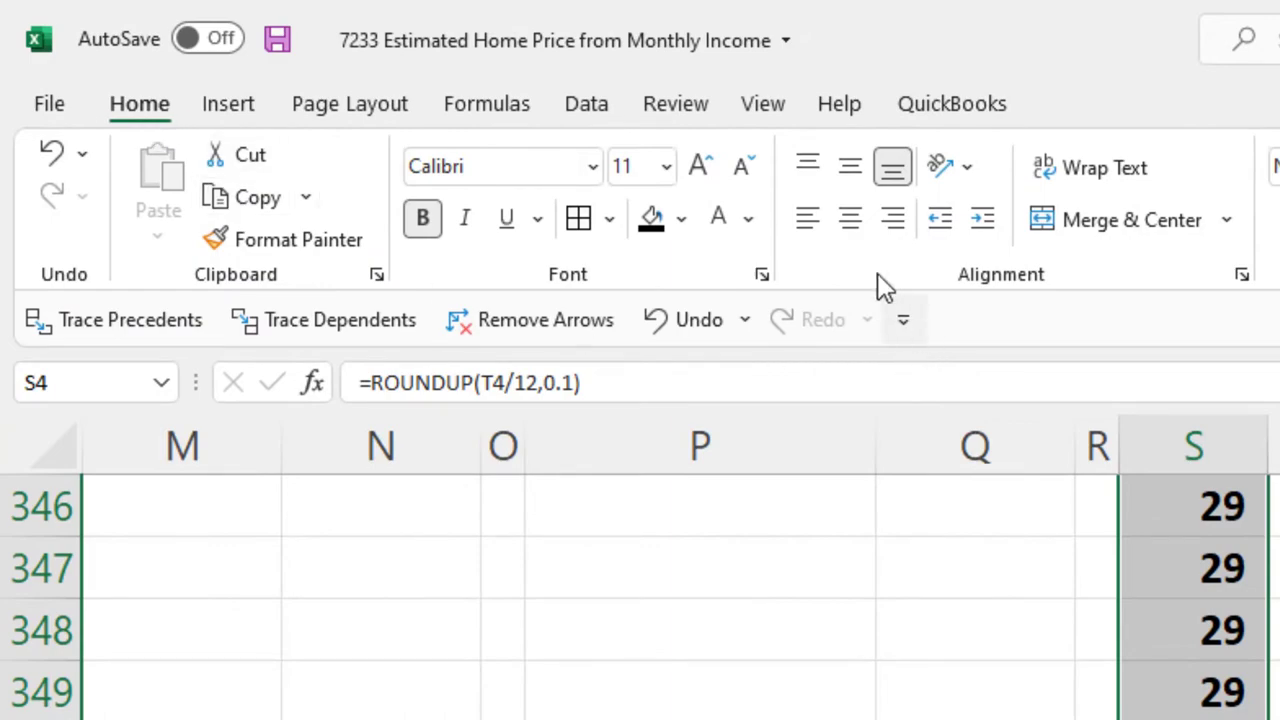
{"action": "key", "text": "ctrl+BackSpace"}
Centre year 0 and give month 0 zero payment and interest with an opening balance of 479,248
{"action": "left_click", "coordinate": [580, 315]}
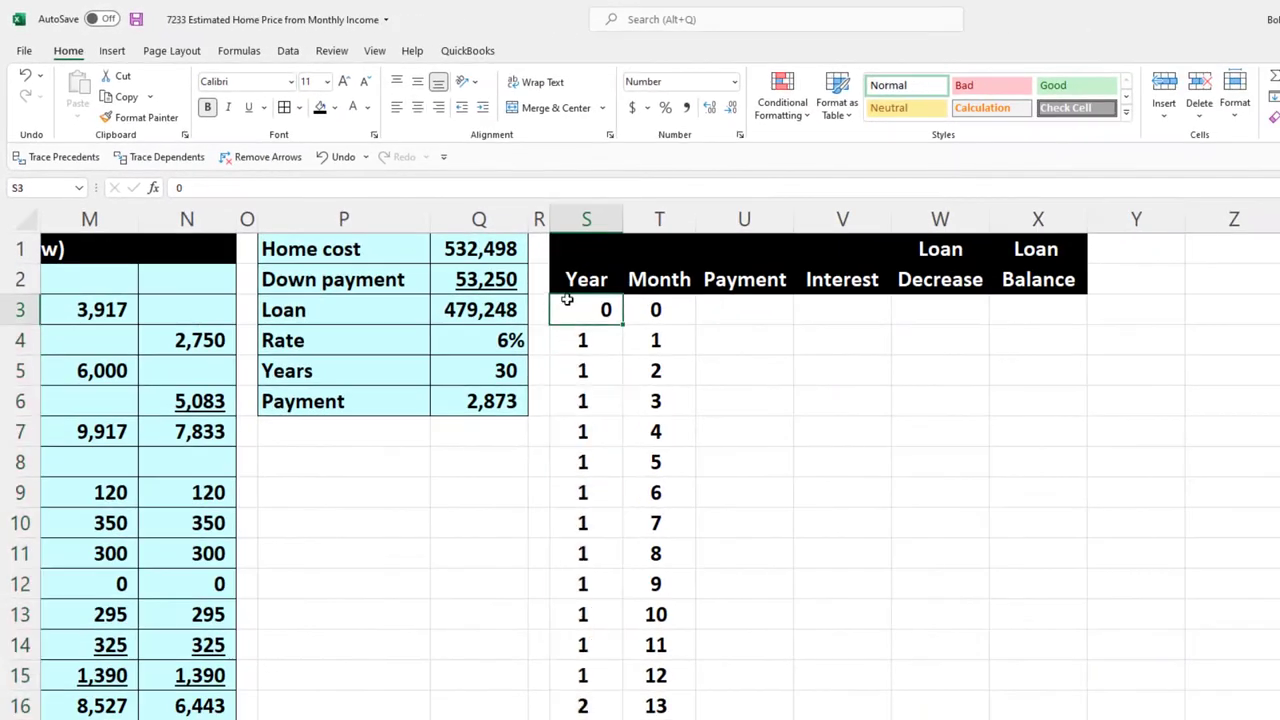
{"action": "left_click", "coordinate": [418, 108]}
{"action": "key", "text": "Right"}
{"action": "key", "text": "Right"}
{"action": "type", "text": "0"}
{"action": "key", "text": "Tab"}
{"action": "type", "text": "0"}
{"action": "key", "text": "Tab"}
{"action": "type", "text": "0"}
{"action": "key", "text": "Tab"}
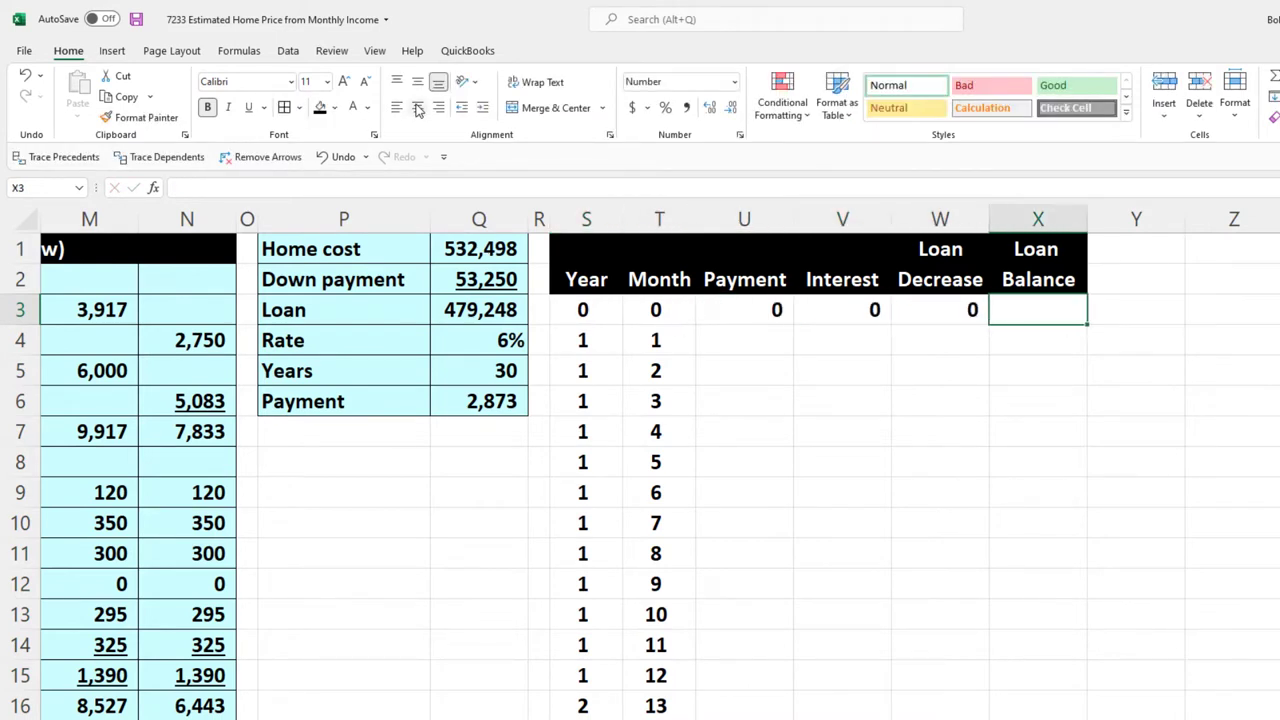
{"action": "type", "text": "="}
{"action": "key", "text": "Left"}
{"action": "key", "text": "Left"}
{"action": "key", "text": "Left"}
{"action": "key", "text": "Left"}
{"action": "key", "text": "Left"}
{"action": "key", "text": "Left"}
{"action": "key", "text": "Left"}
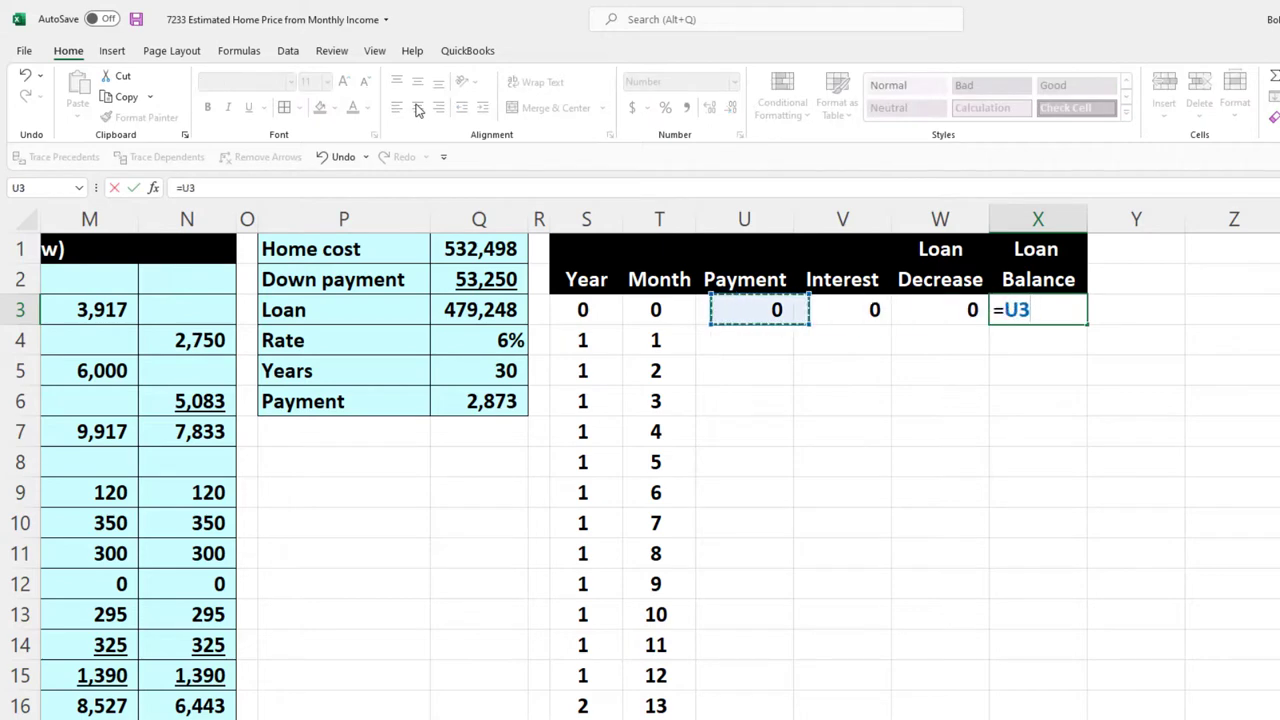
{"action": "key", "text": "Return"}
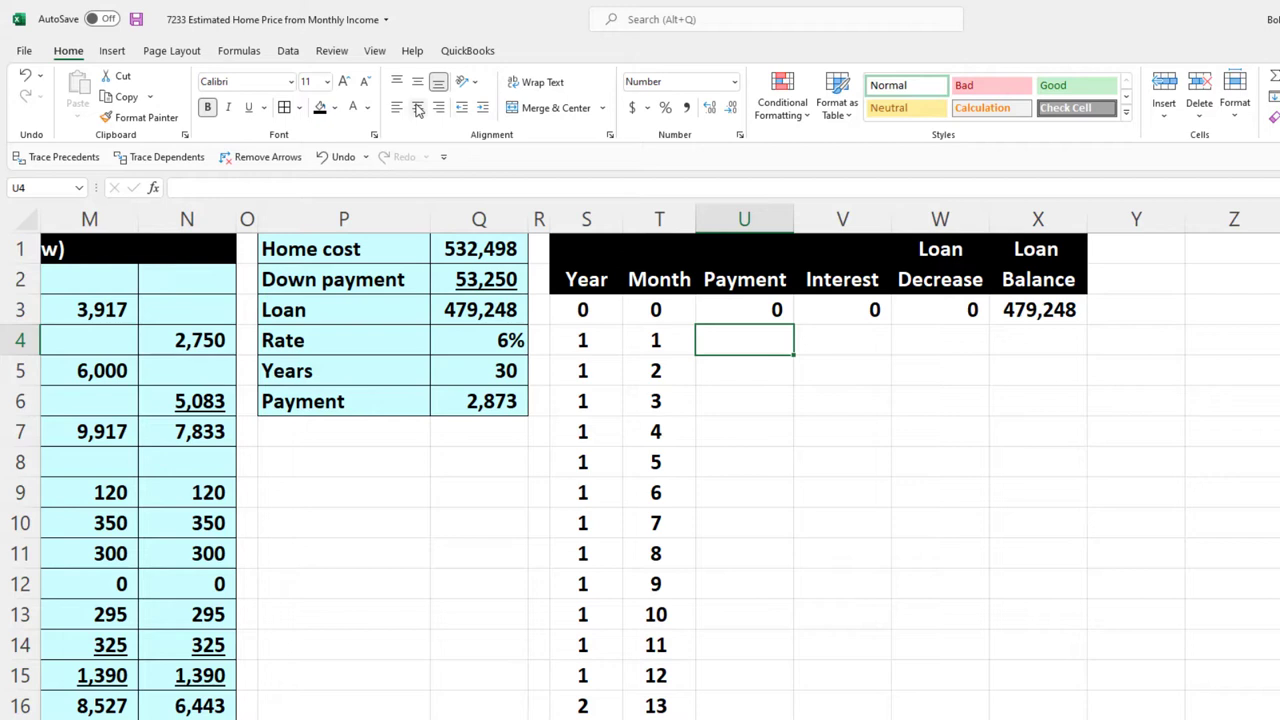
Link month 1's payment to the absolute $Q$6 monthly payment of 2,873
{"action": "type", "text": "="}
{"action": "key", "text": "Down"}
{"action": "key", "text": "Down"}
{"action": "key", "text": "Left"}
{"action": "key", "text": "Left"}
{"action": "key", "text": "Left"}
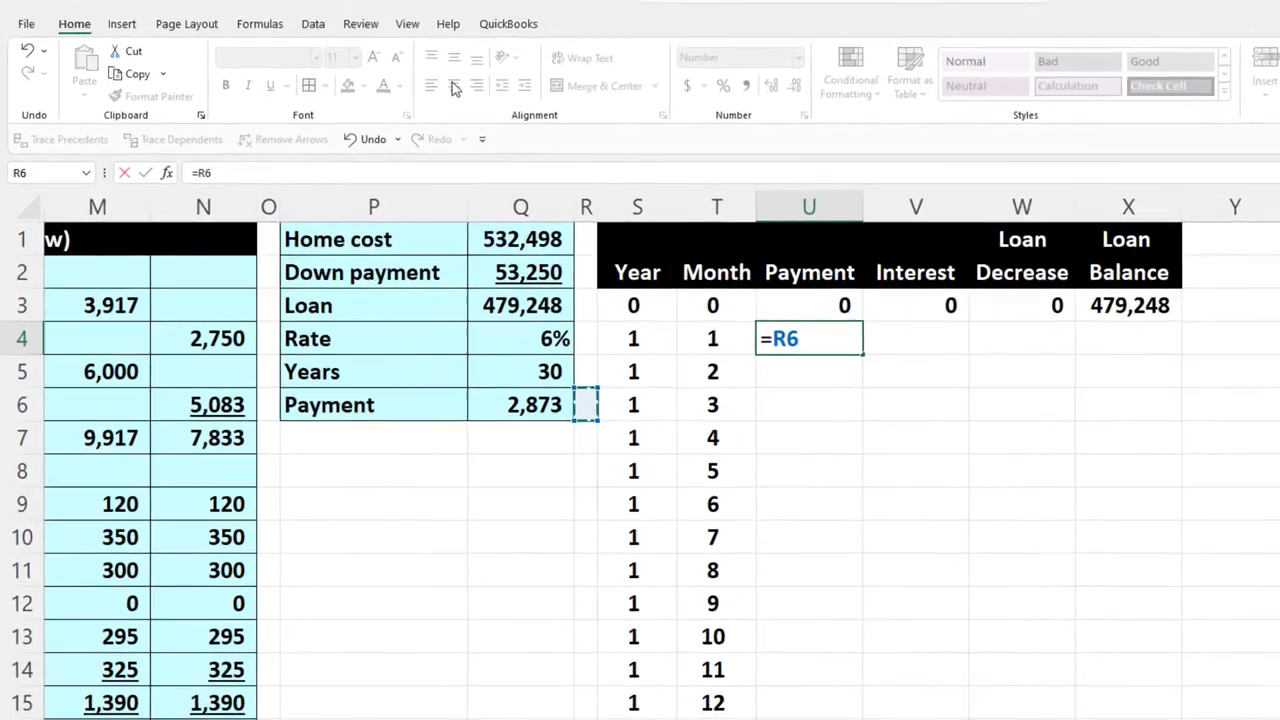
{"action": "key", "text": "Left"}
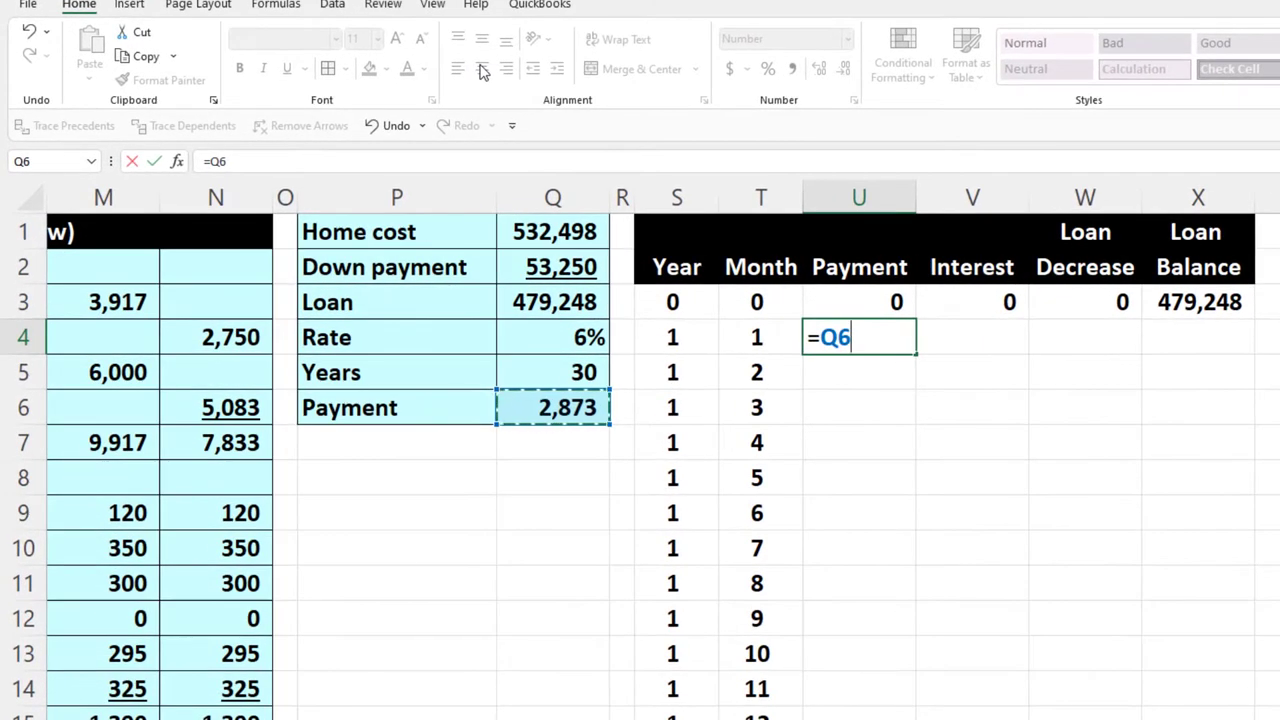
{"action": "key", "text": "F4"}
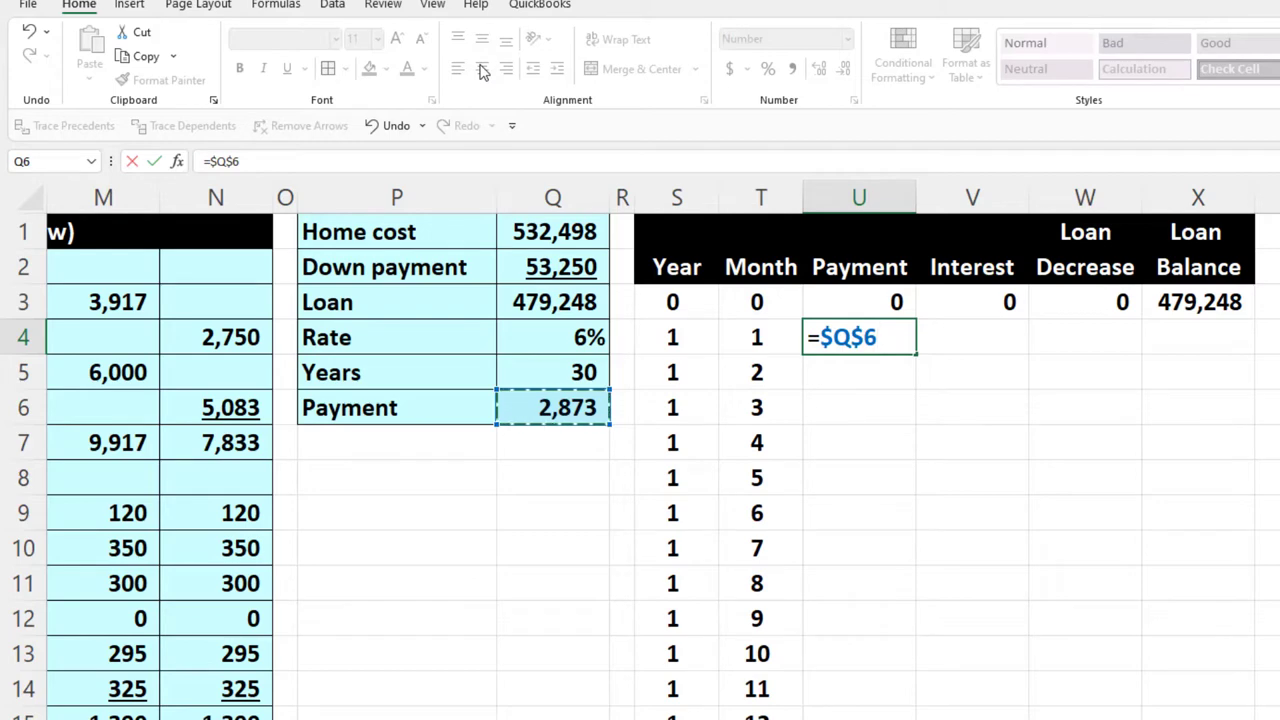
{"action": "key", "text": "Return"}
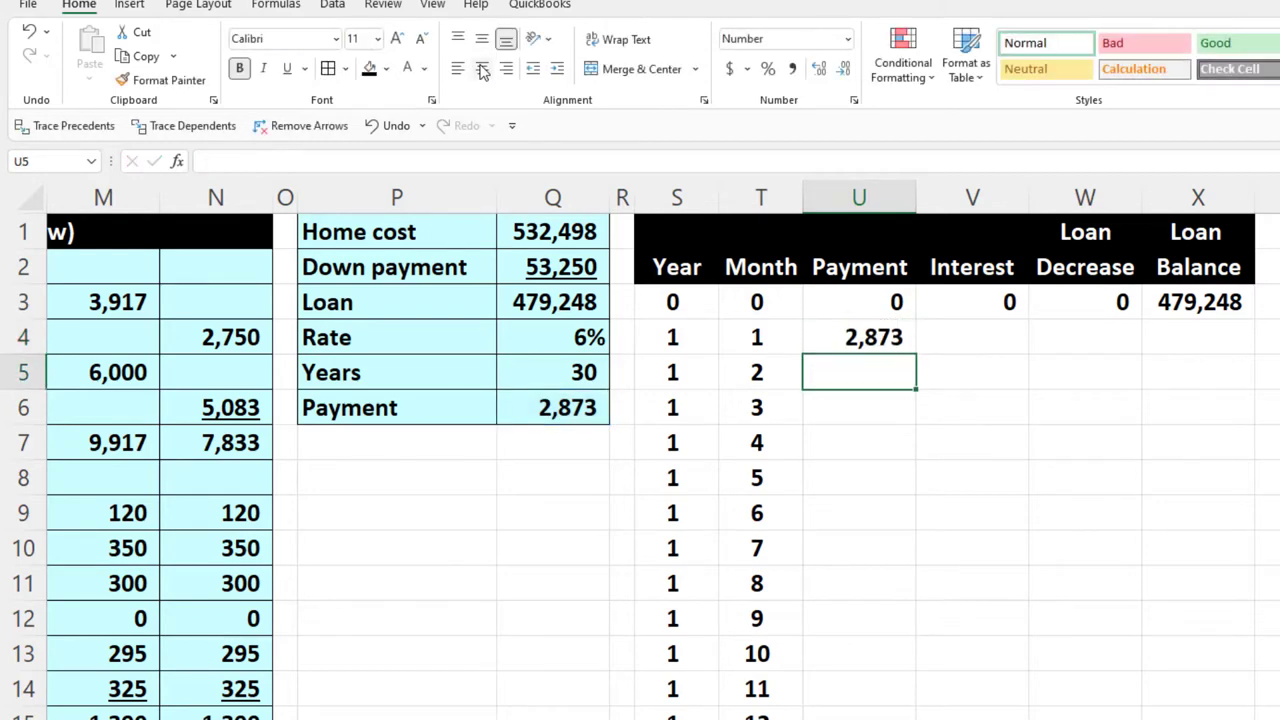
{"action": "key", "text": "Up"}
{"action": "key", "text": "Right"}
Enter month 1's interest as =X3*$Q$4/12, giving 2,396
{"action": "type", "text": "="}
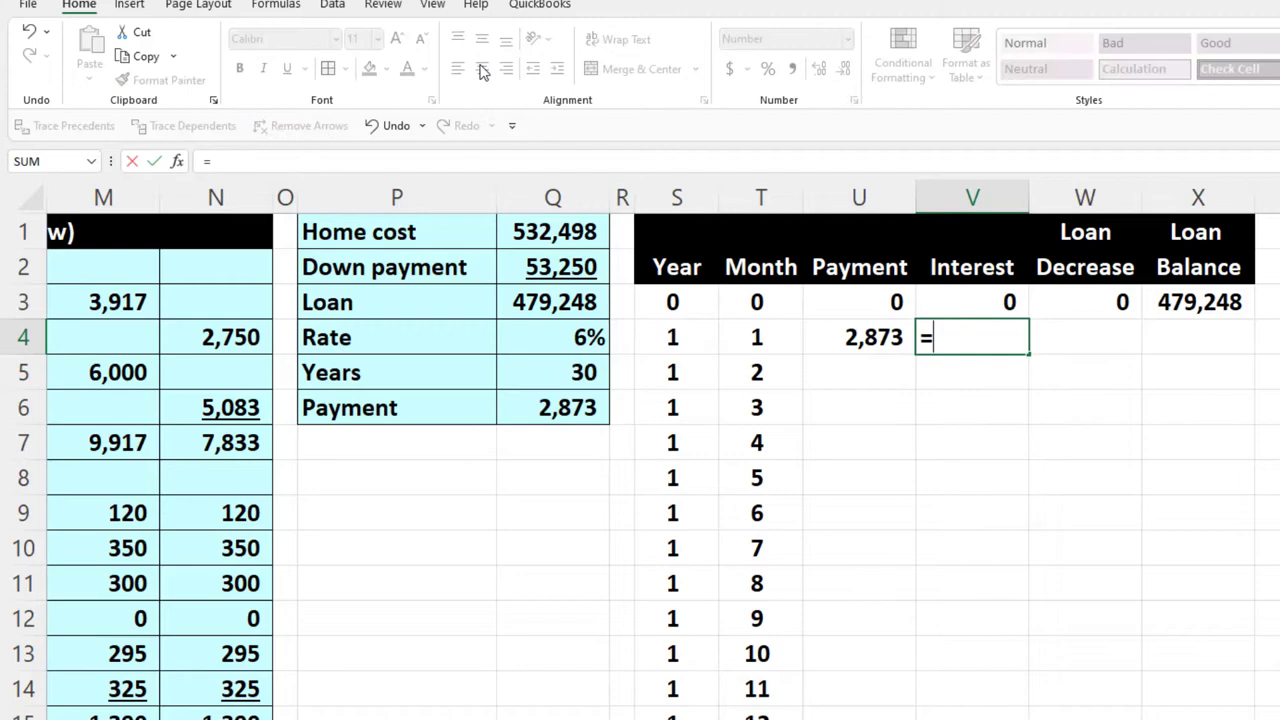
{"action": "key", "text": "Right"}
{"action": "key", "text": "Right"}
{"action": "key", "text": "Up"}
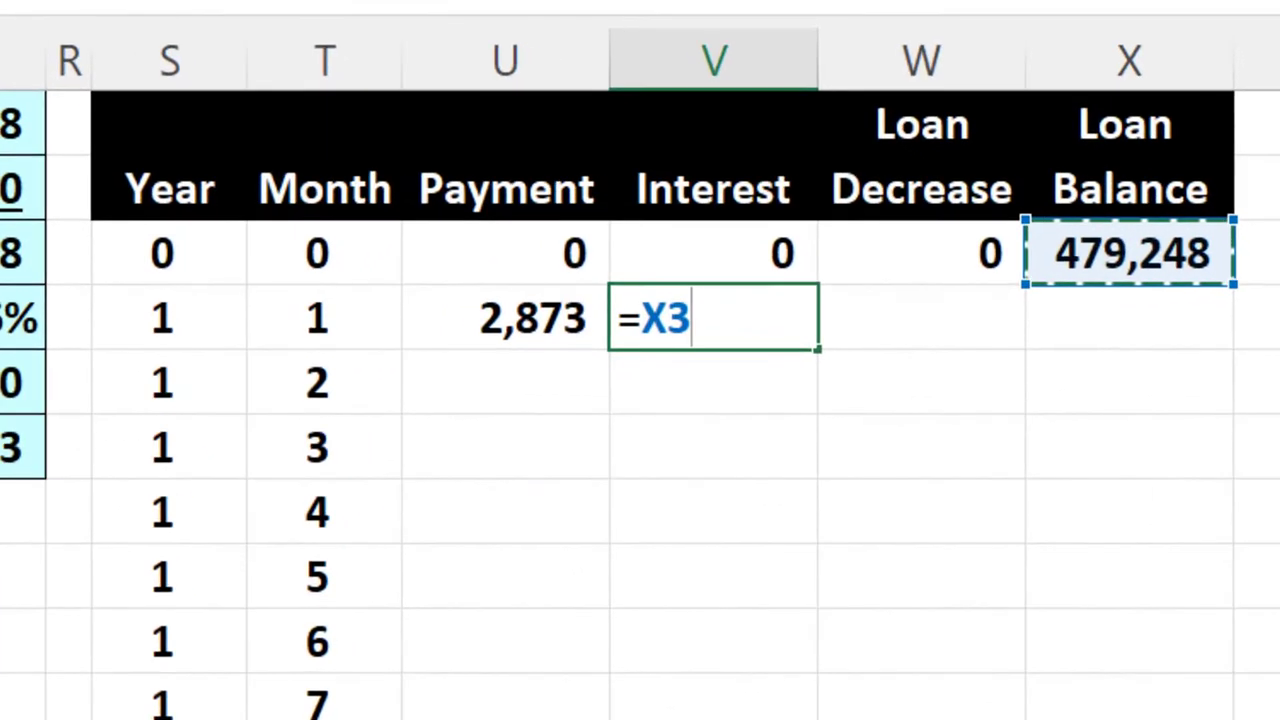
{"action": "type", "text": "*"}
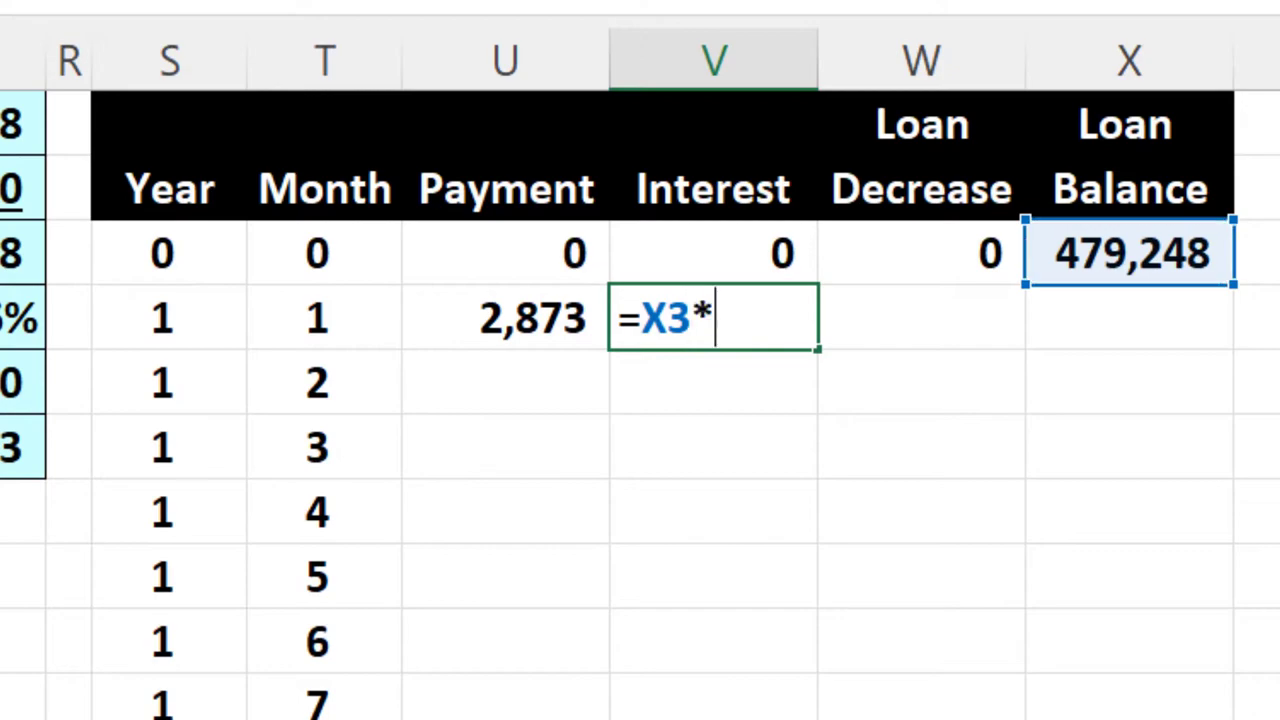
{"action": "key", "text": "Left"}
{"action": "key", "text": "Left"}
{"action": "key", "text": "Left"}
{"action": "key", "text": "Left"}
{"action": "key", "text": "Left"}
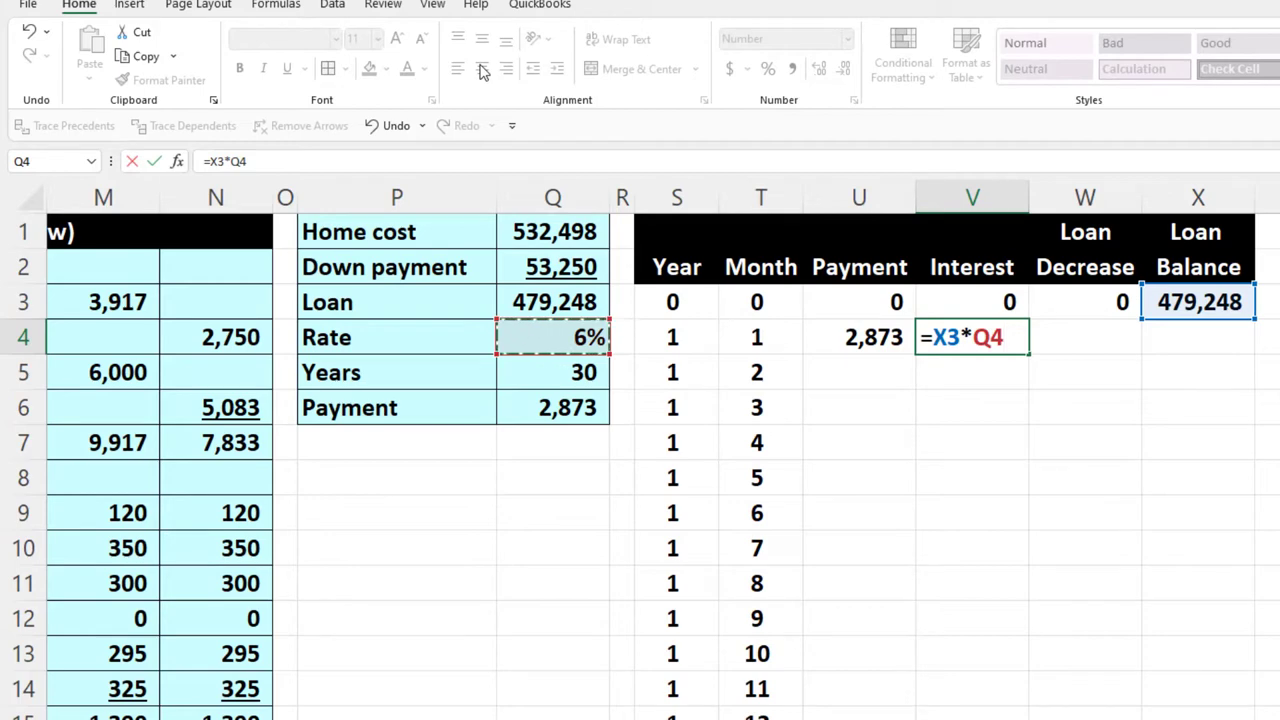
{"action": "key", "text": "F4"}
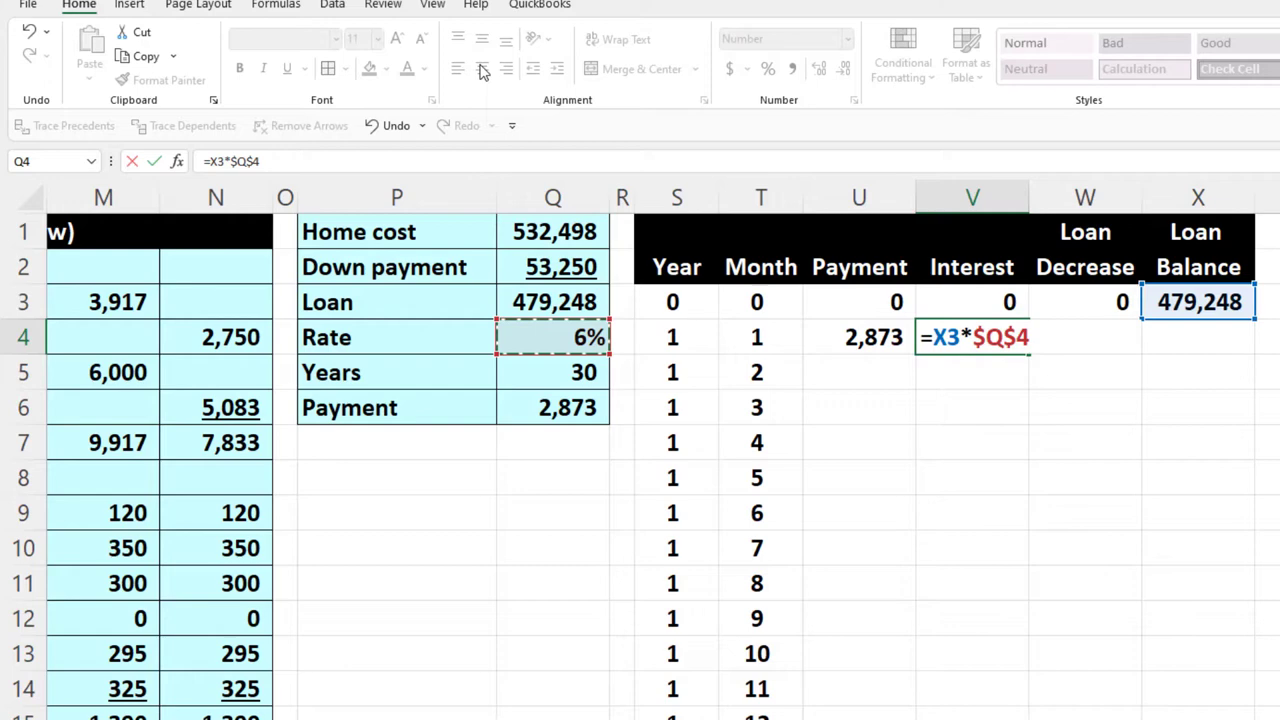
{"action": "type", "text": "/12"}
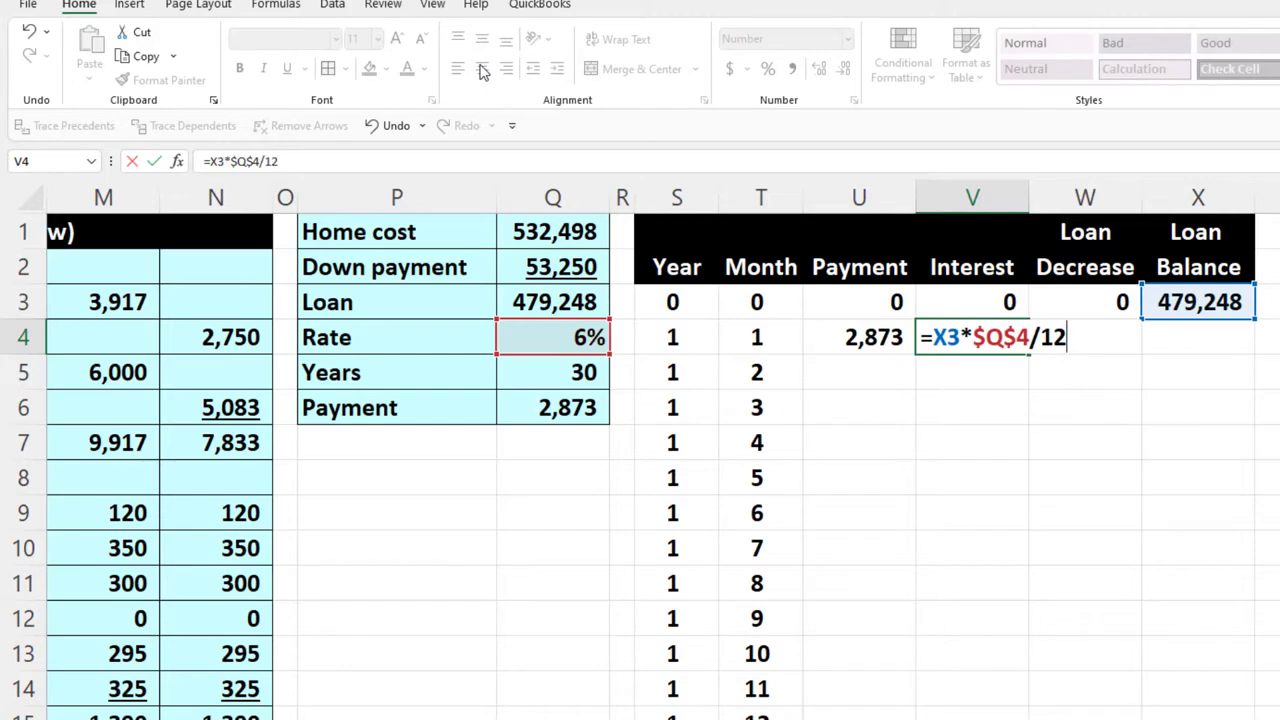
{"action": "key", "text": "Return"}
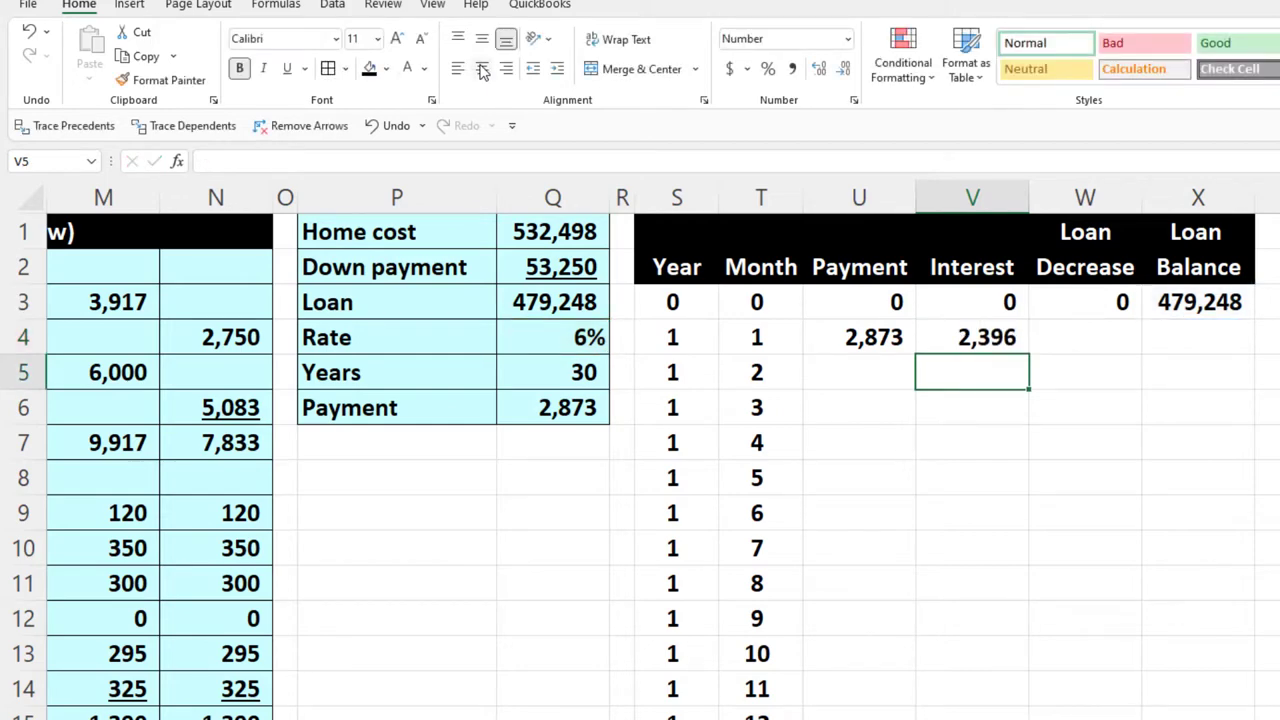
Enter month 1's loan decrease as =U4-V4, giving 477
{"action": "key", "text": "Up"}
{"action": "key", "text": "Right"}
{"action": "type", "text": "="}
{"action": "key", "text": "Left"}
{"action": "key", "text": "Left"}
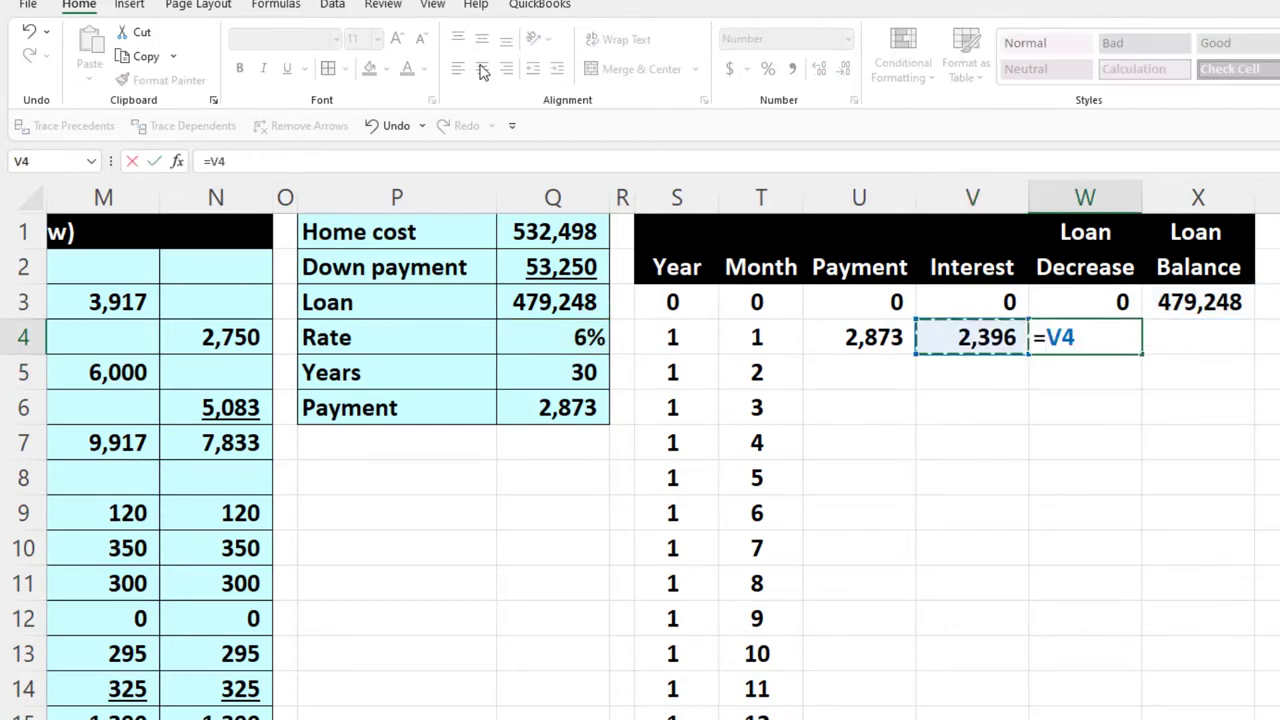
{"action": "type", "text": "-"}
{"action": "key", "text": "Left"}
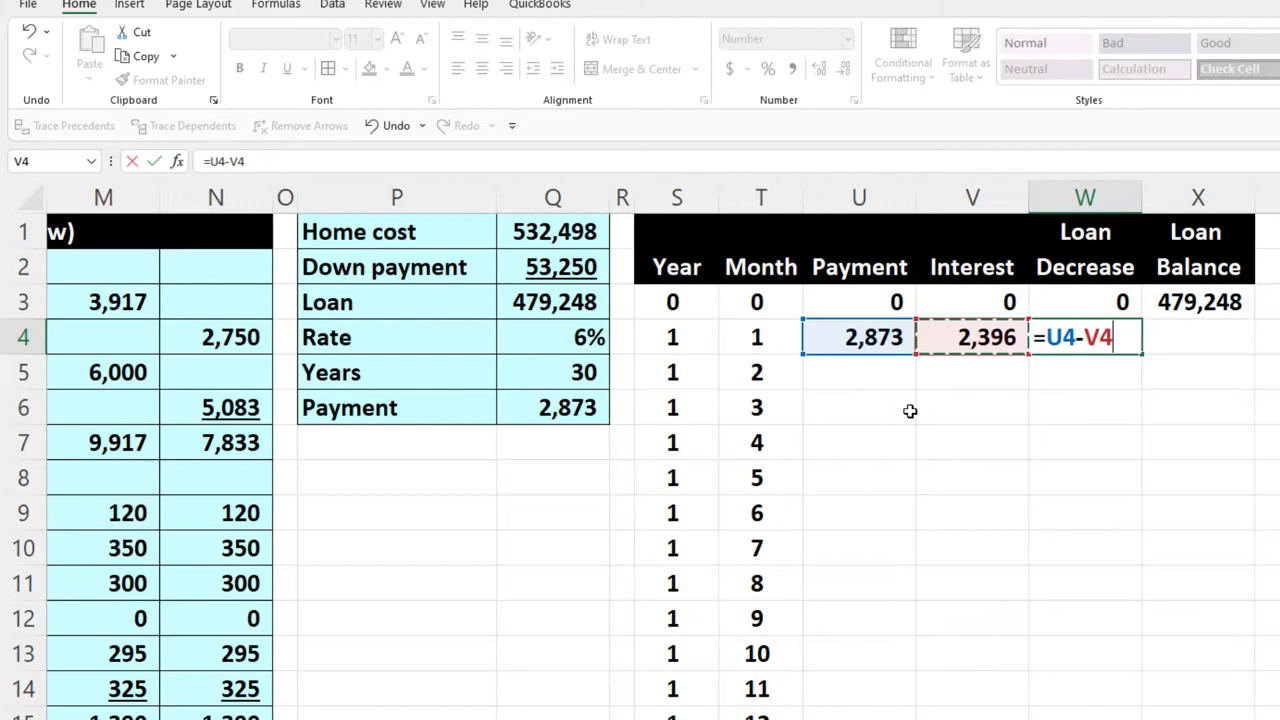
{"action": "key", "text": "Tab"}
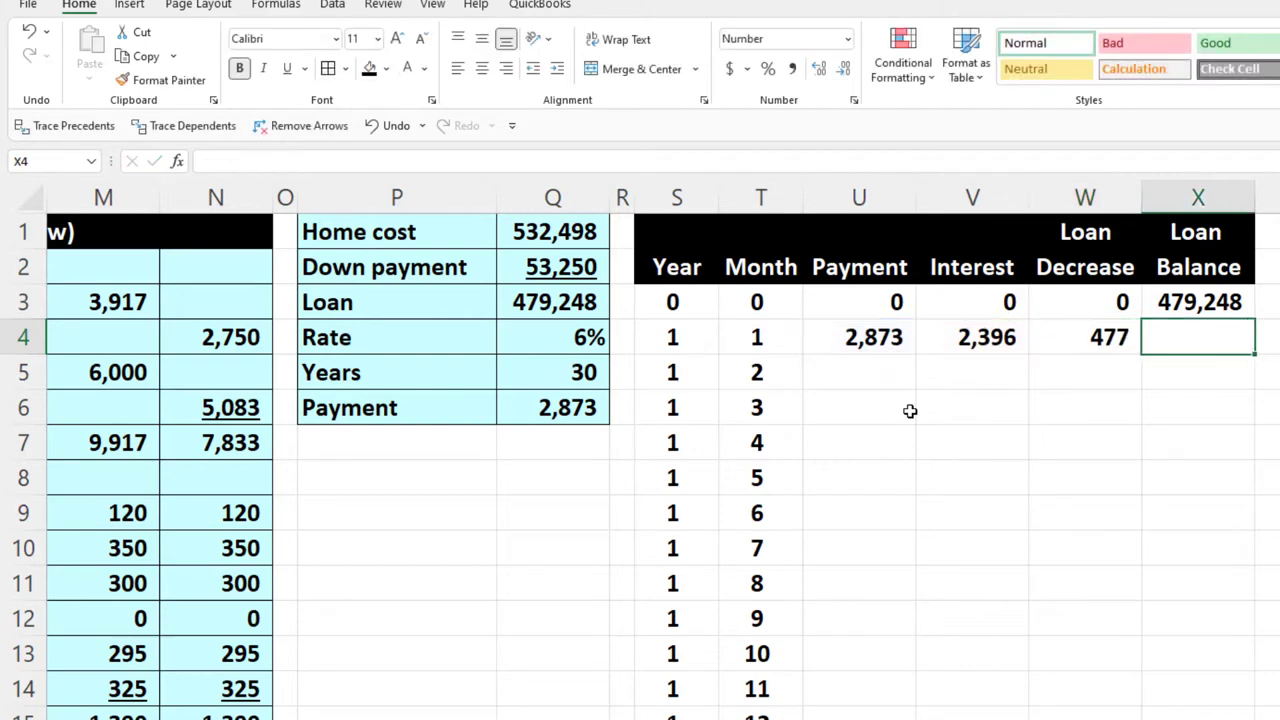
Compute month 1's loan balance as =X3-W4, giving 478,771
{"action": "type", "text": "="}
{"action": "key", "text": "Up"}
{"action": "type", "text": "-"}
{"action": "key", "text": "Left"}
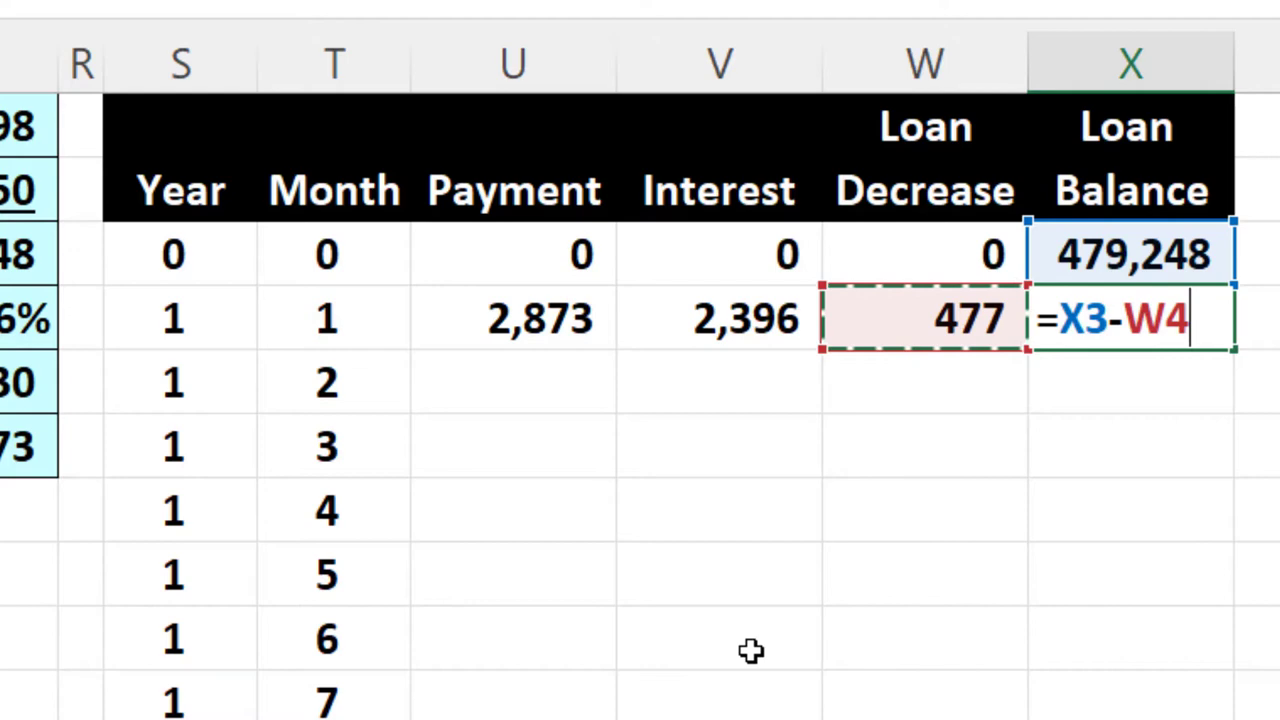
{"action": "key", "text": "Return"}
Fill the payment, interest, decrease and balance formulas down through month 360 and check the final rows
{"action": "left_click_drag", "start_coordinate": [580, 320], "coordinate": [1029, 323]}
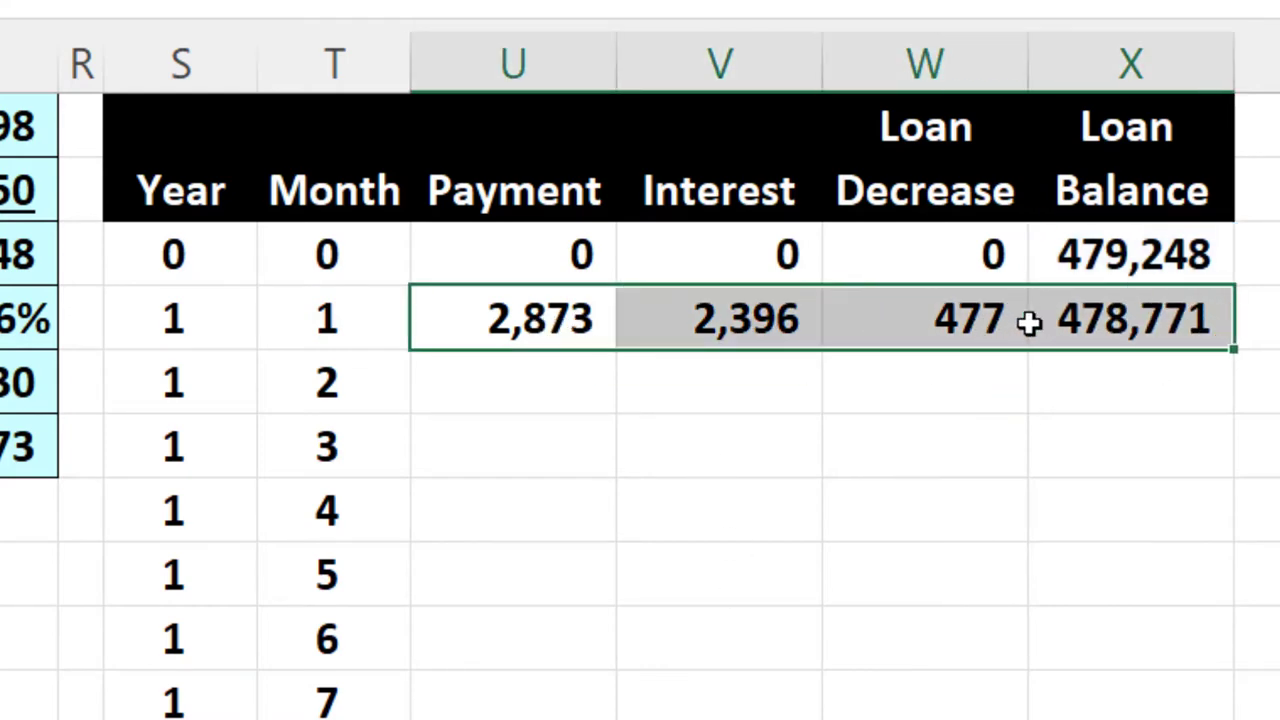
{"action": "double_click", "coordinate": [1236, 352]}
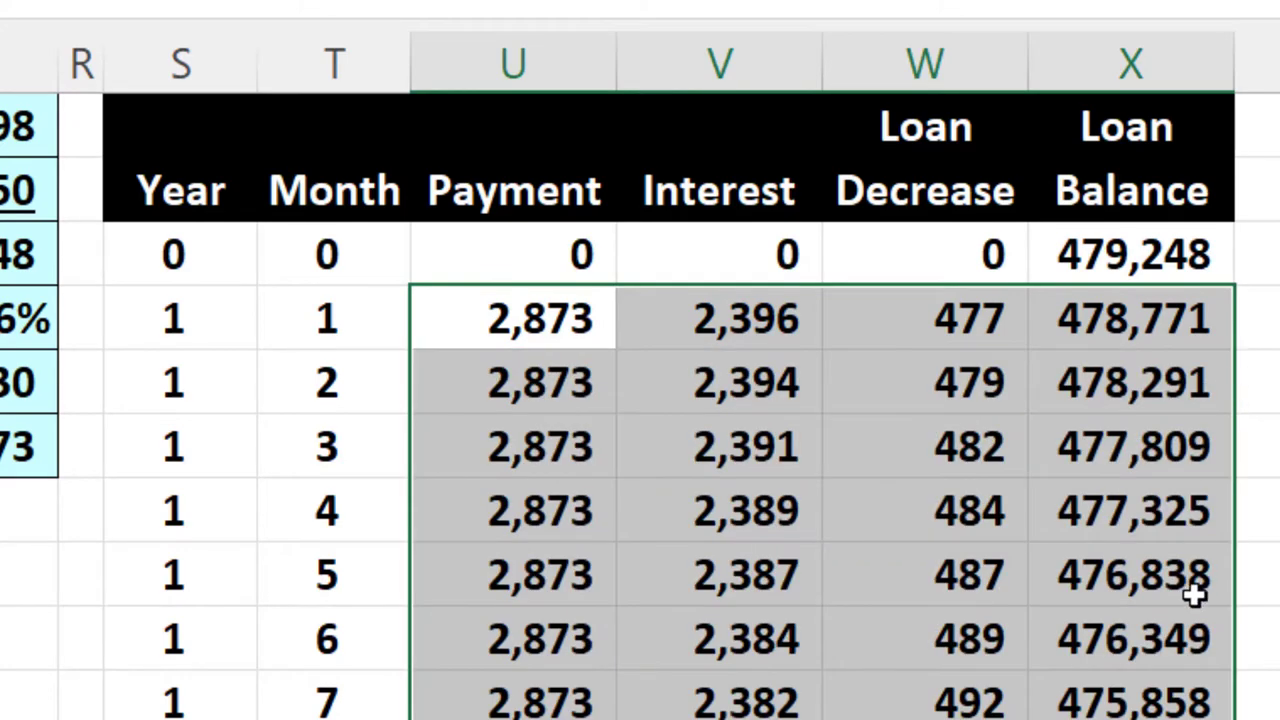
{"action": "scroll", "coordinate": [1195, 595], "scroll_direction": "down", "scroll_amount": 20}
{"action": "scroll", "coordinate": [1133, 533], "scroll_direction": "down", "scroll_amount": 20}
{"action": "scroll", "coordinate": [1133, 537], "scroll_direction": "down", "scroll_amount": 20}
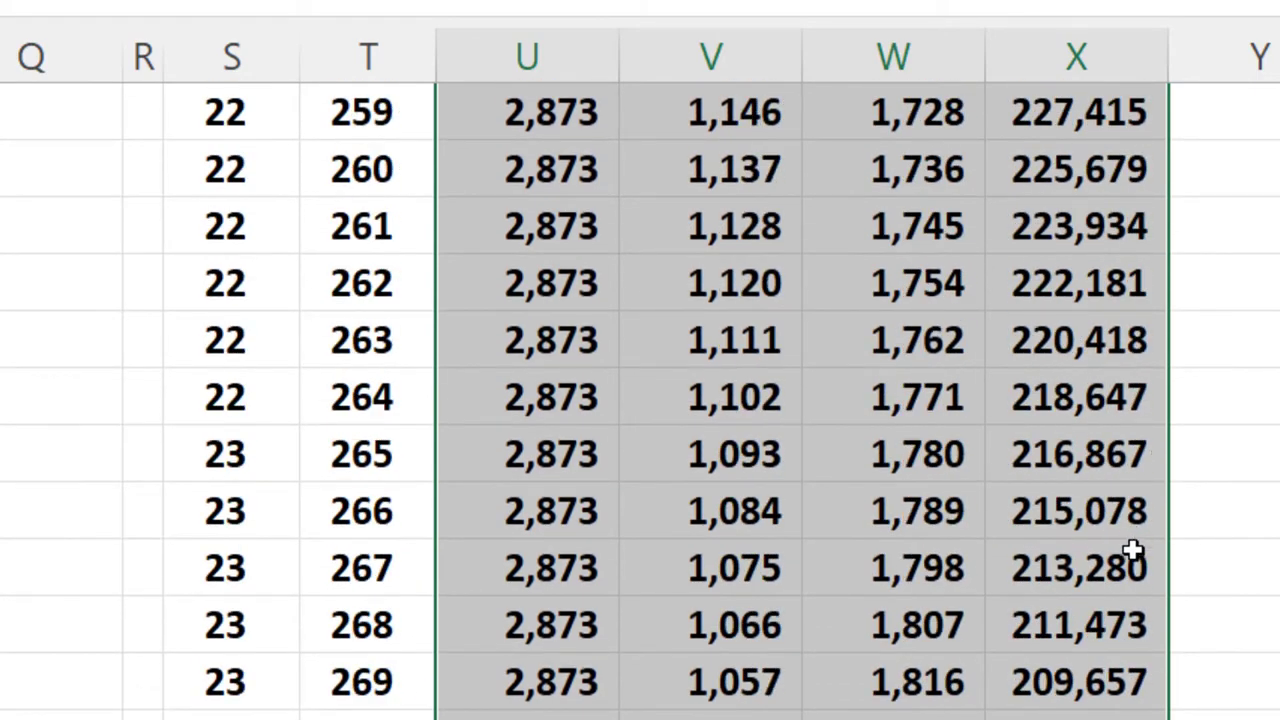
{"action": "scroll", "coordinate": [1133, 541], "scroll_direction": "down", "scroll_amount": 20}
{"action": "scroll", "coordinate": [1133, 553], "scroll_direction": "down", "scroll_amount": 4}
{"action": "left_click_drag", "start_coordinate": [343, 386], "coordinate": [978, 127]}
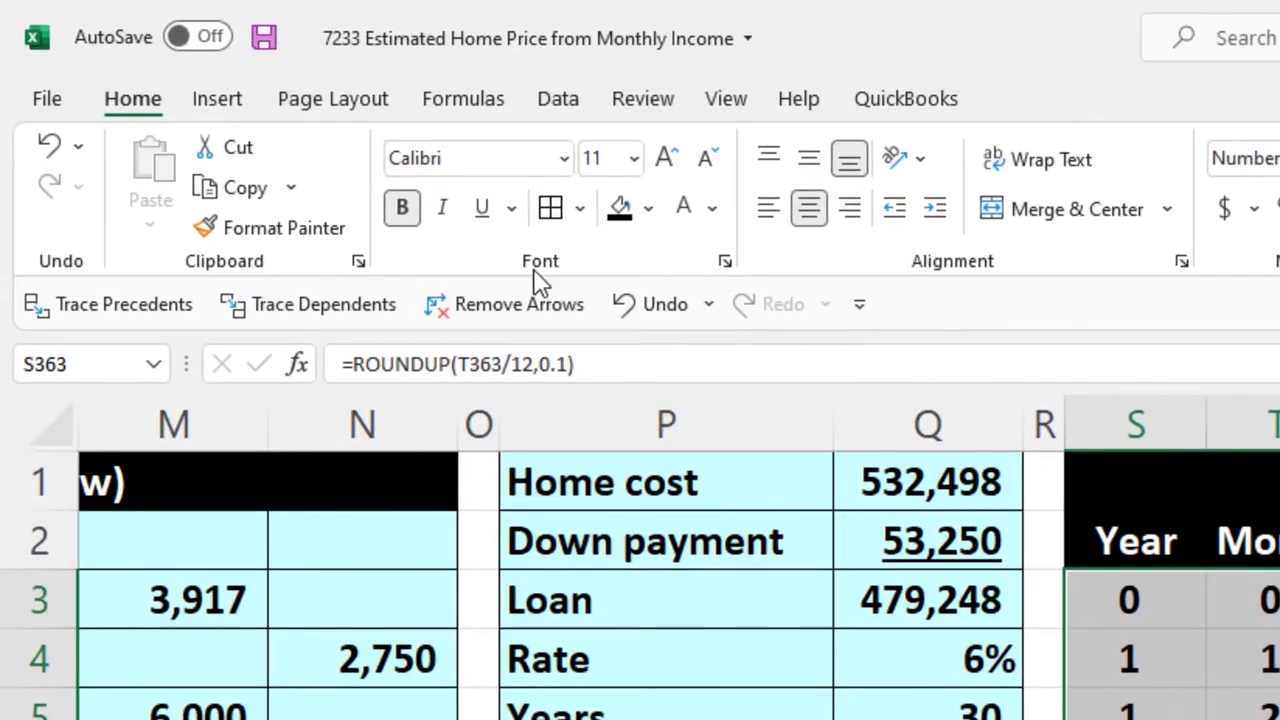
Shade the amortization table light cyan, then bring up the online loan calculator's schedule
{"action": "left_click", "coordinate": [648, 208]}
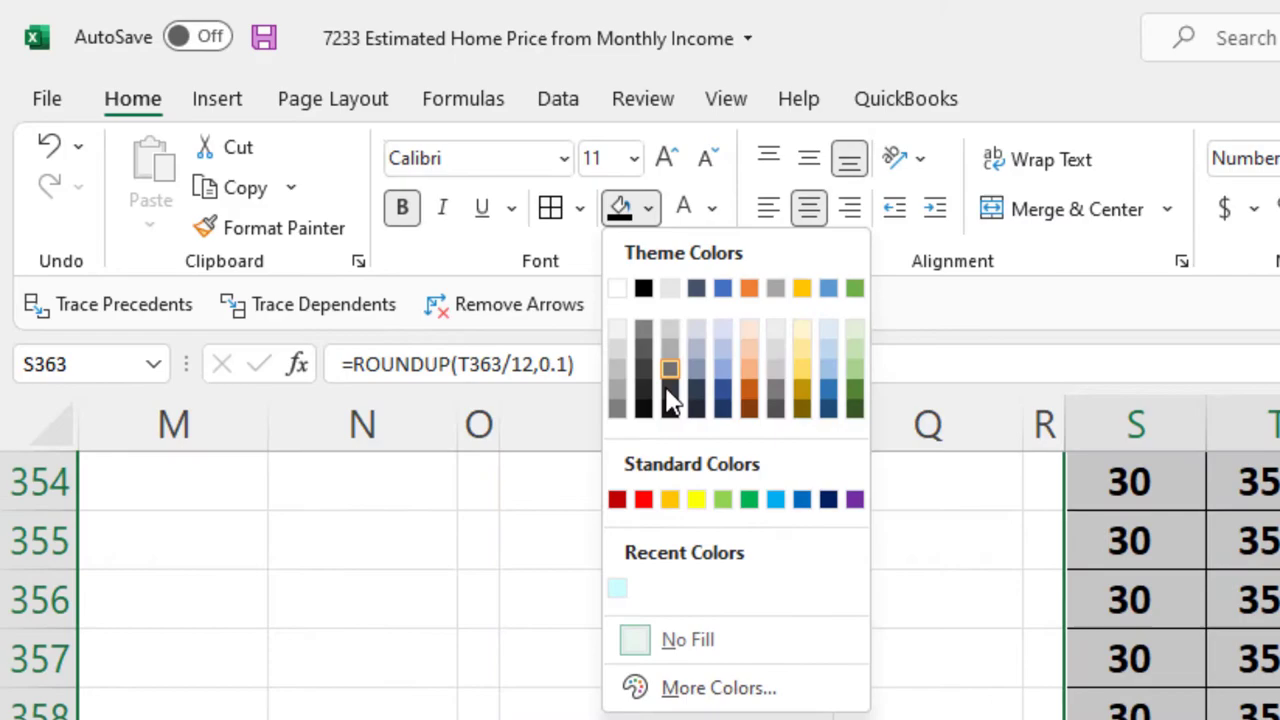
{"action": "left_click", "coordinate": [617, 588]}
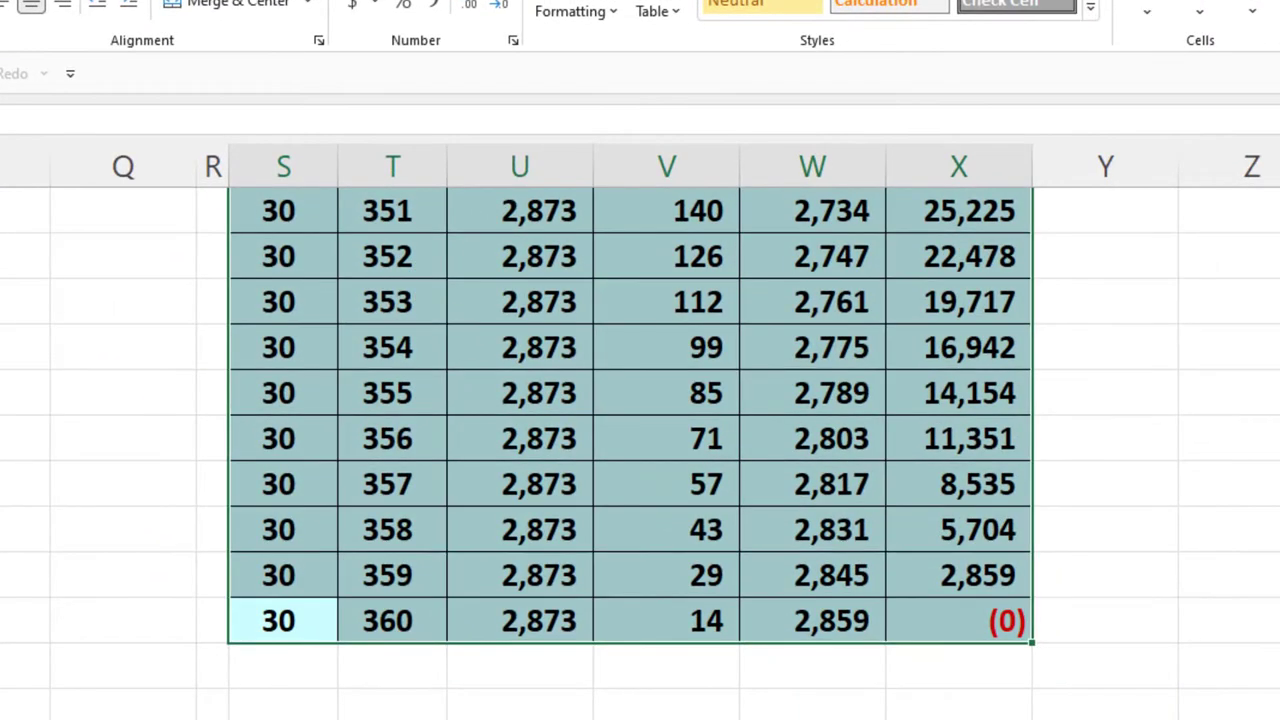
{"action": "scroll", "coordinate": [640, 450], "scroll_direction": "up", "scroll_amount": 15}
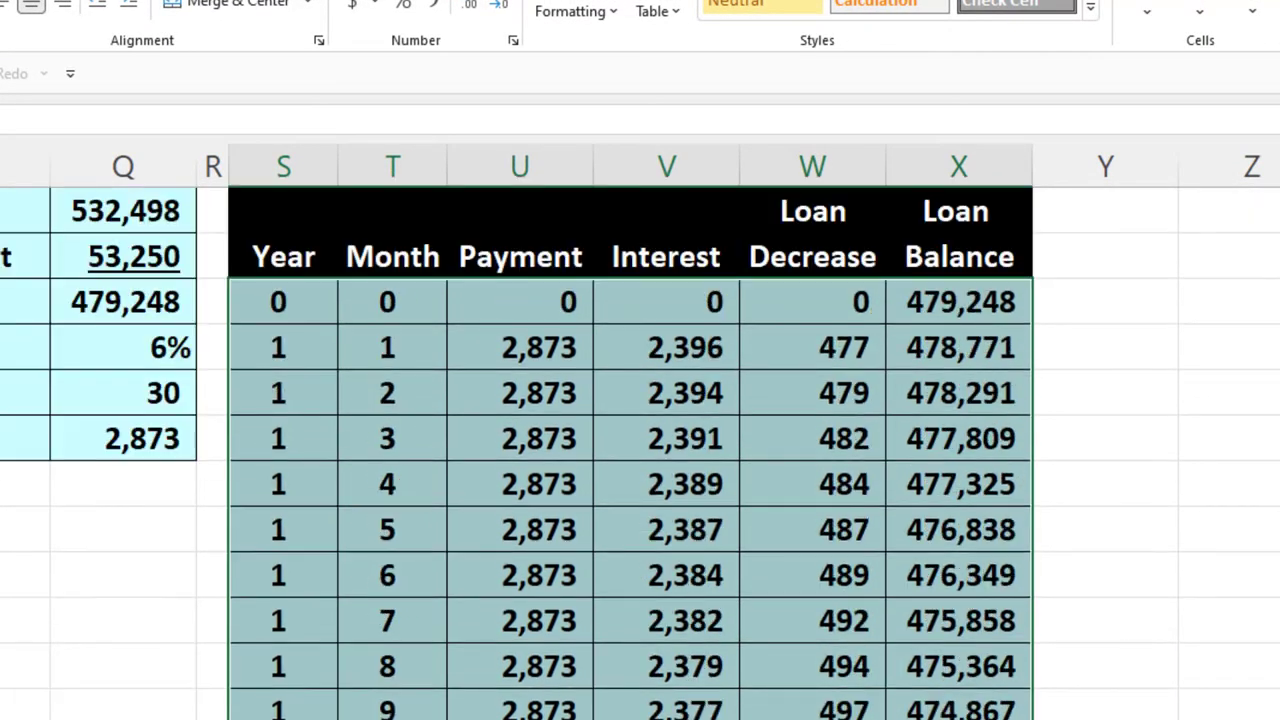
{"action": "left_click", "coordinate": [866, 560]}
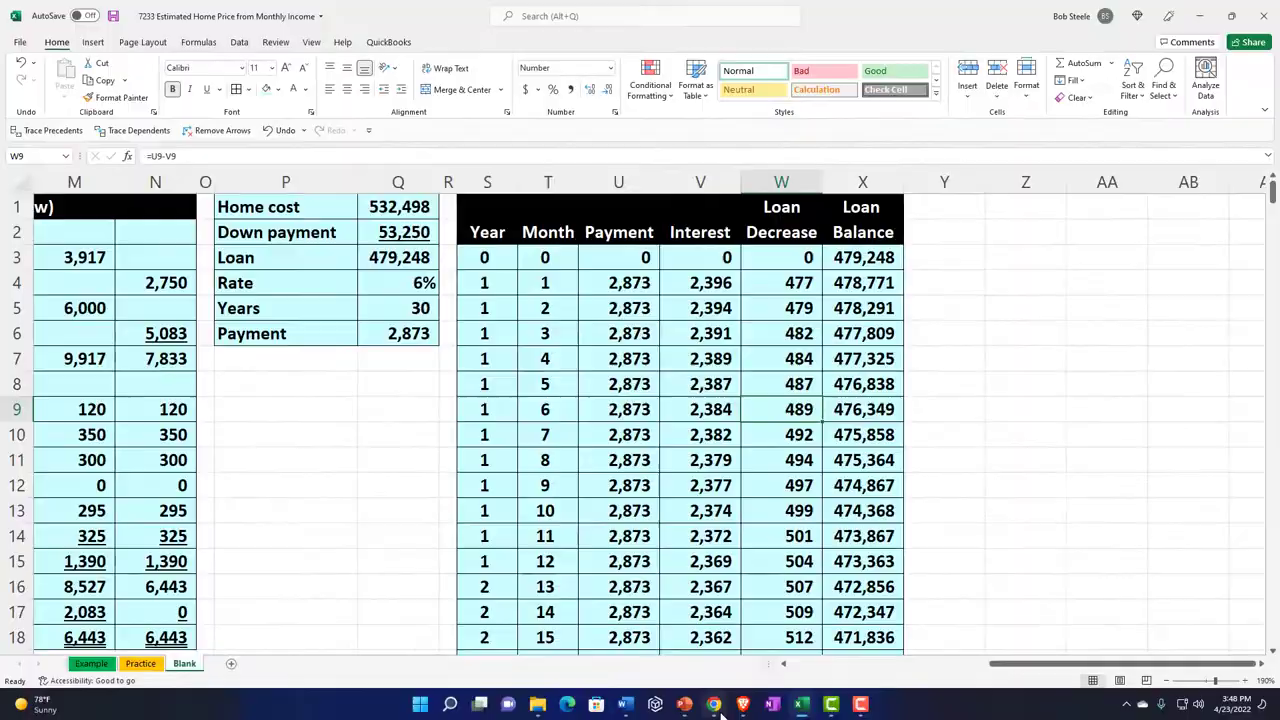
{"action": "left_click", "coordinate": [713, 704]}
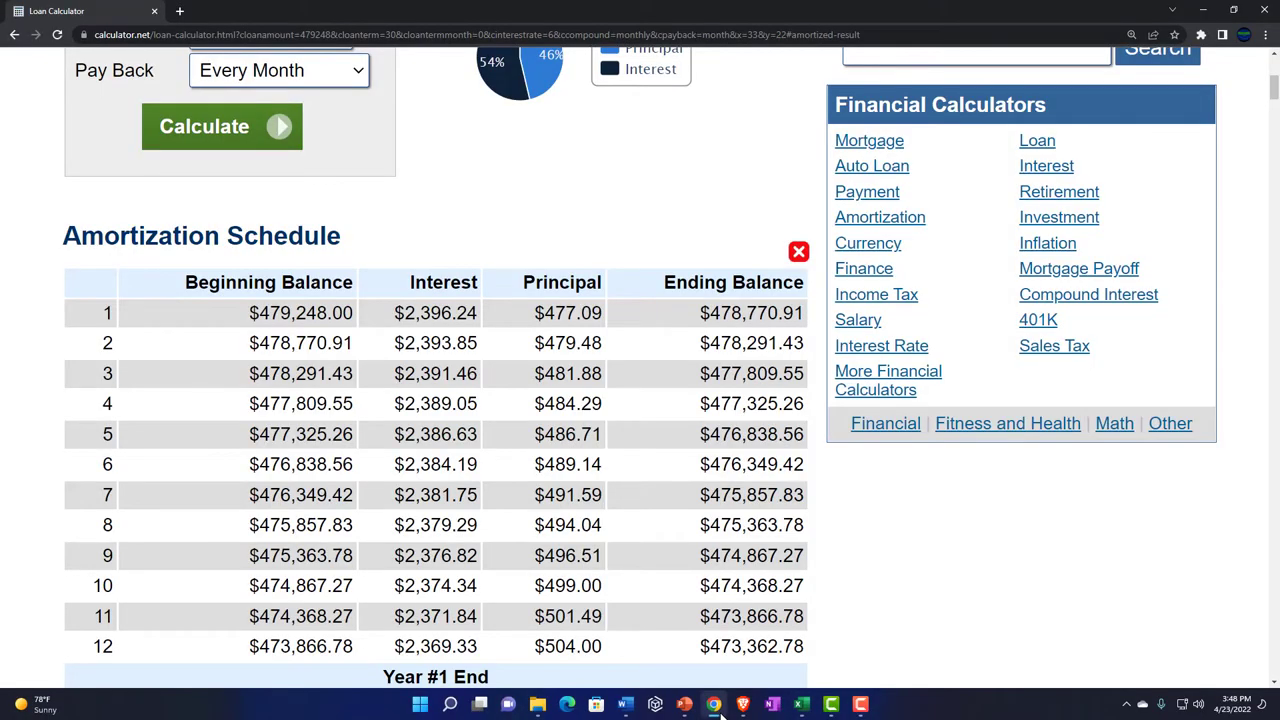
Compare the calculator.net schedule with Excel, confirming month 2's 478,291 balance matches, ending on Excel
{"action": "left_click", "coordinate": [713, 704]}
{"action": "left_click", "coordinate": [713, 704]}
{"action": "left_click", "coordinate": [716, 706]}
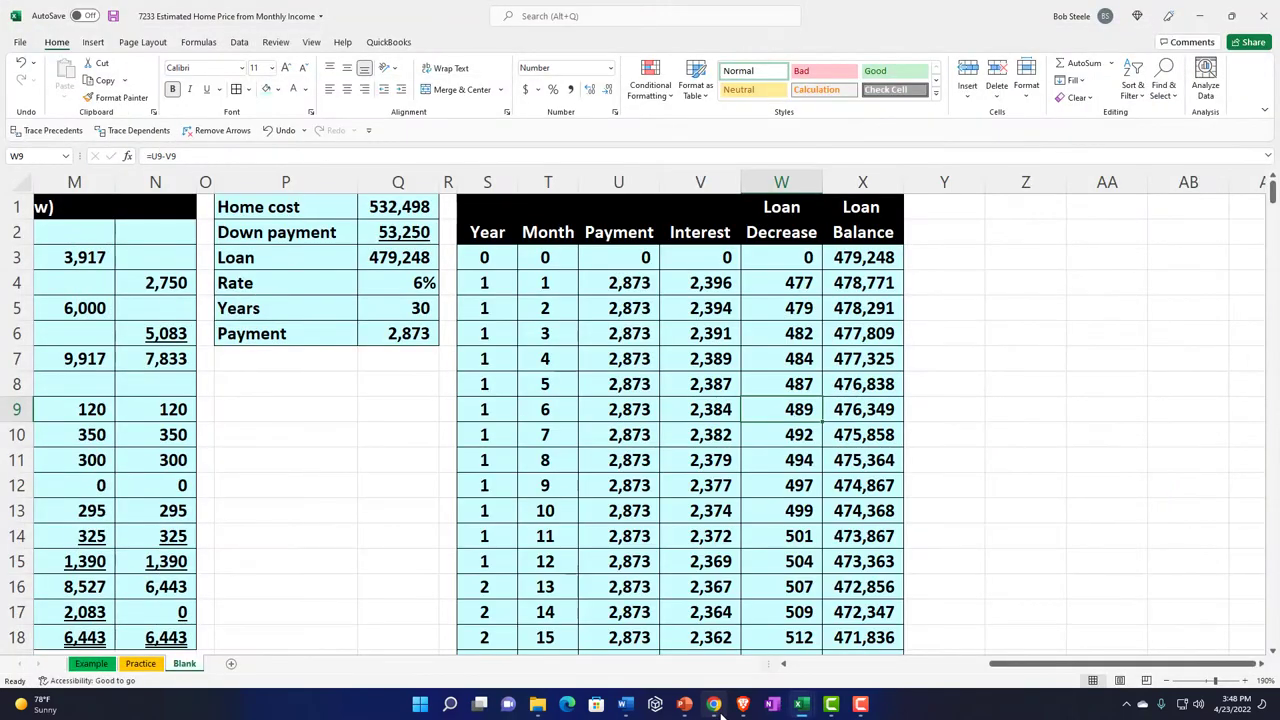
{"action": "left_click", "coordinate": [716, 706]}
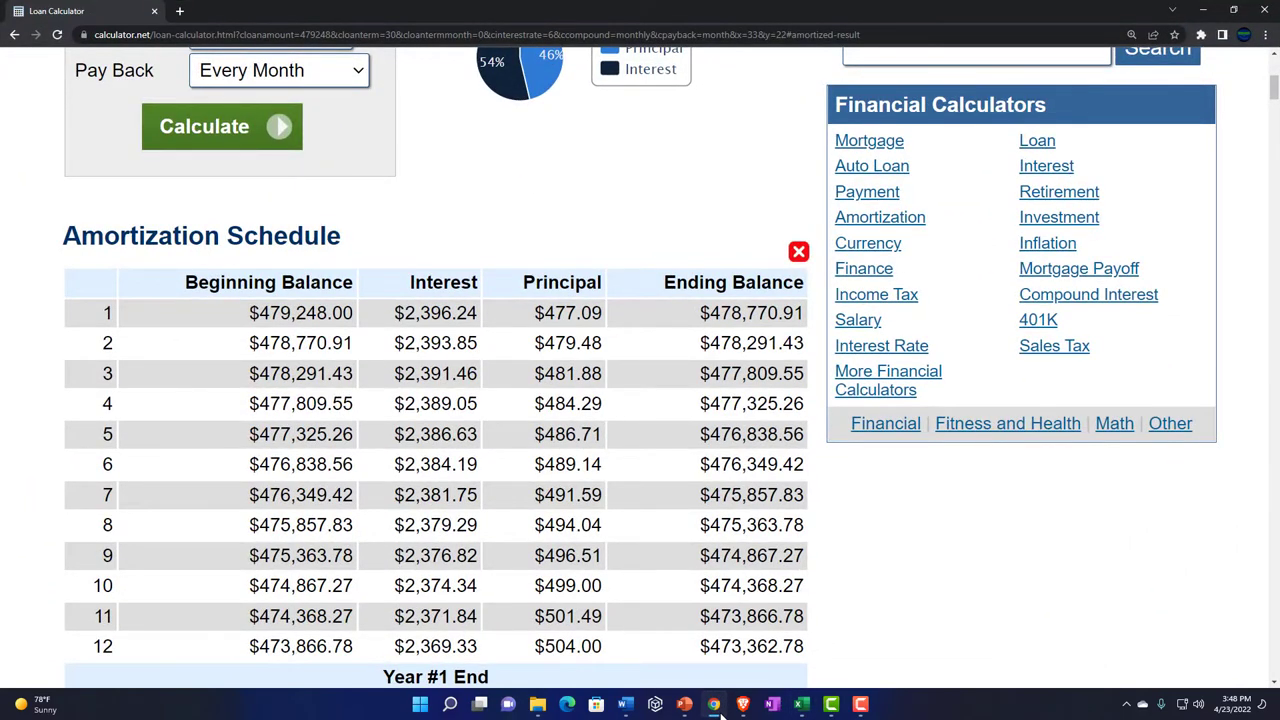
{"action": "left_click", "coordinate": [716, 706]}
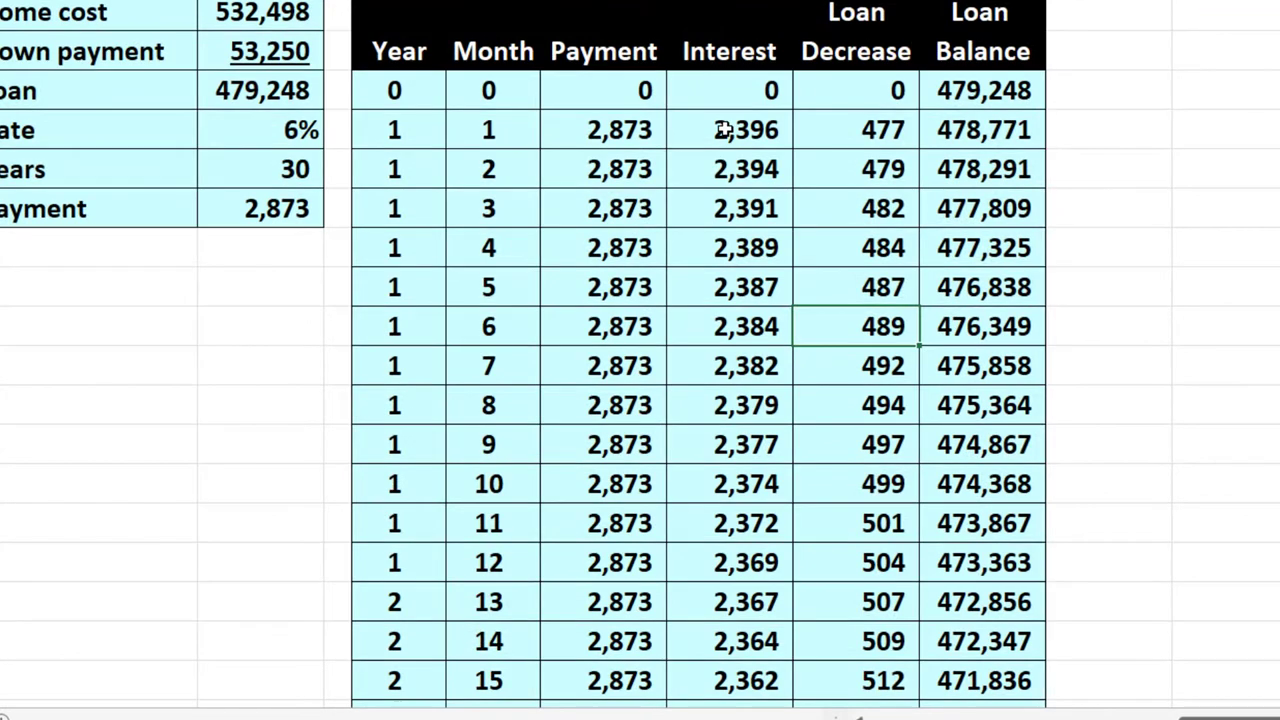
Review the year-one interest and decrease amounts, then give spacer column Y column R's narrow width
{"action": "left_click_drag", "start_coordinate": [696, 279], "coordinate": [700, 358]}
{"action": "left_click_drag", "start_coordinate": [735, 248], "coordinate": [739, 555]}
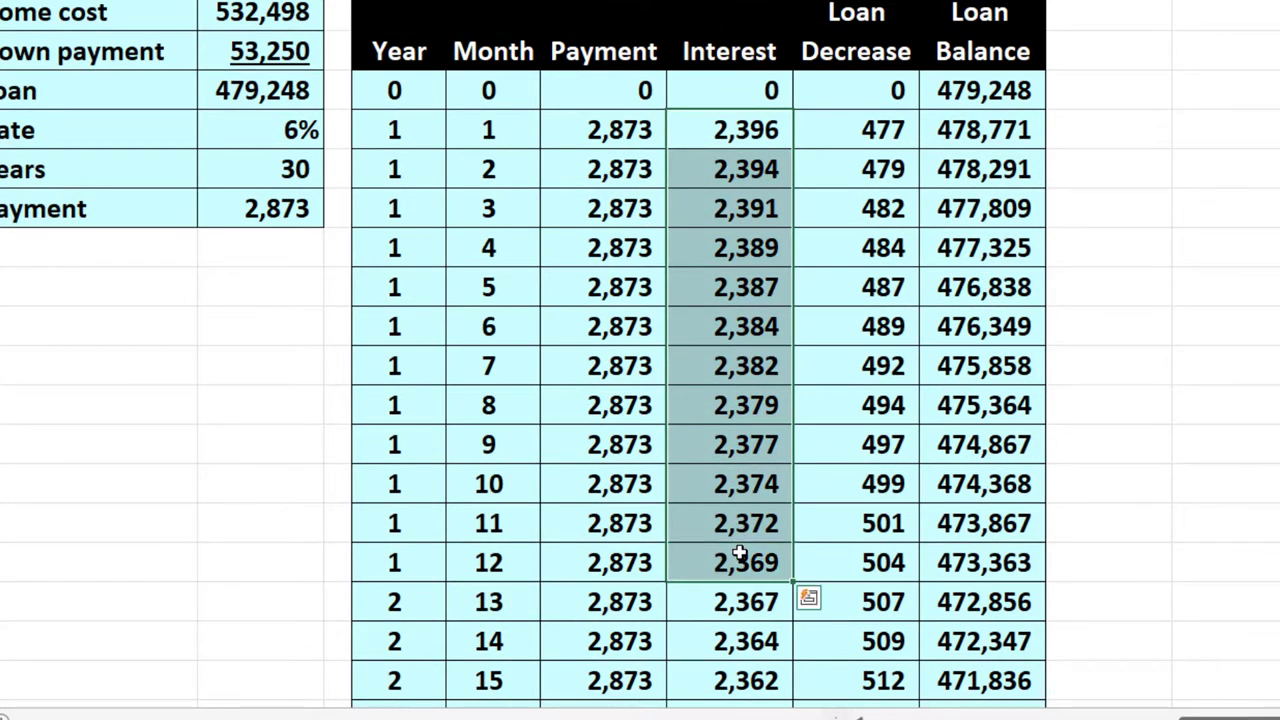
{"action": "left_click_drag", "start_coordinate": [850, 168], "coordinate": [843, 546]}
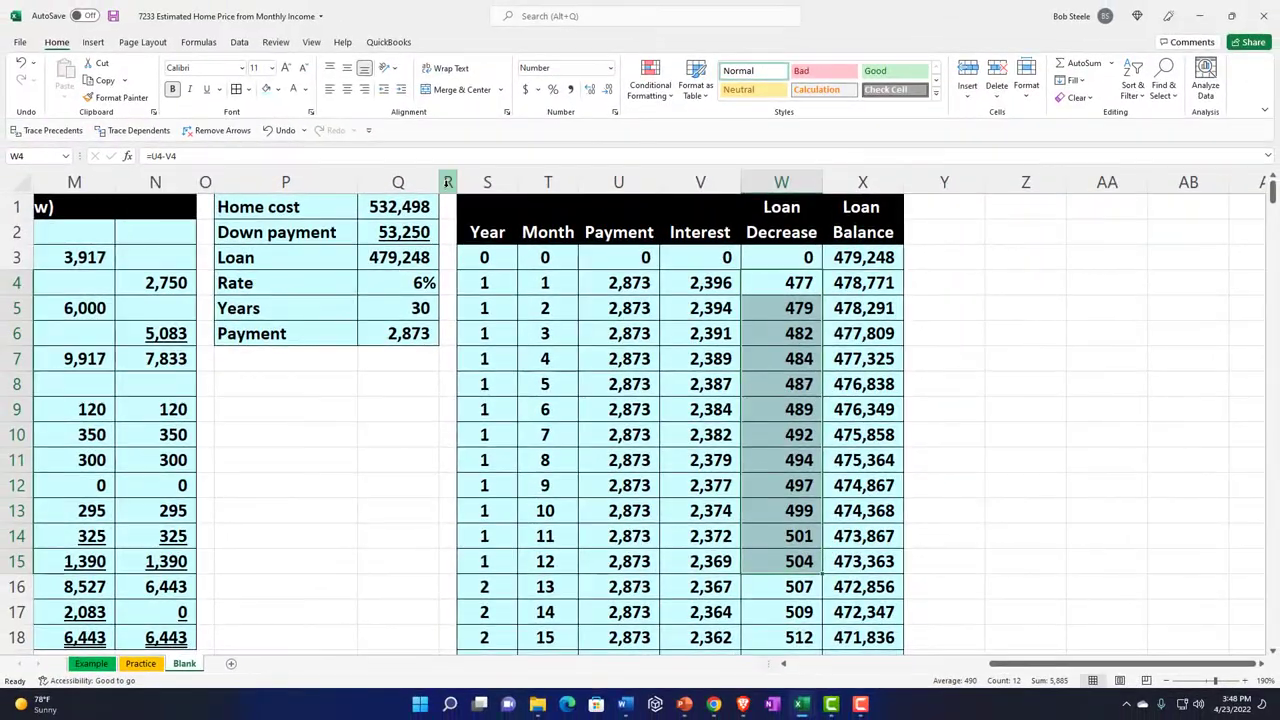
{"action": "left_click", "coordinate": [428, 144]}
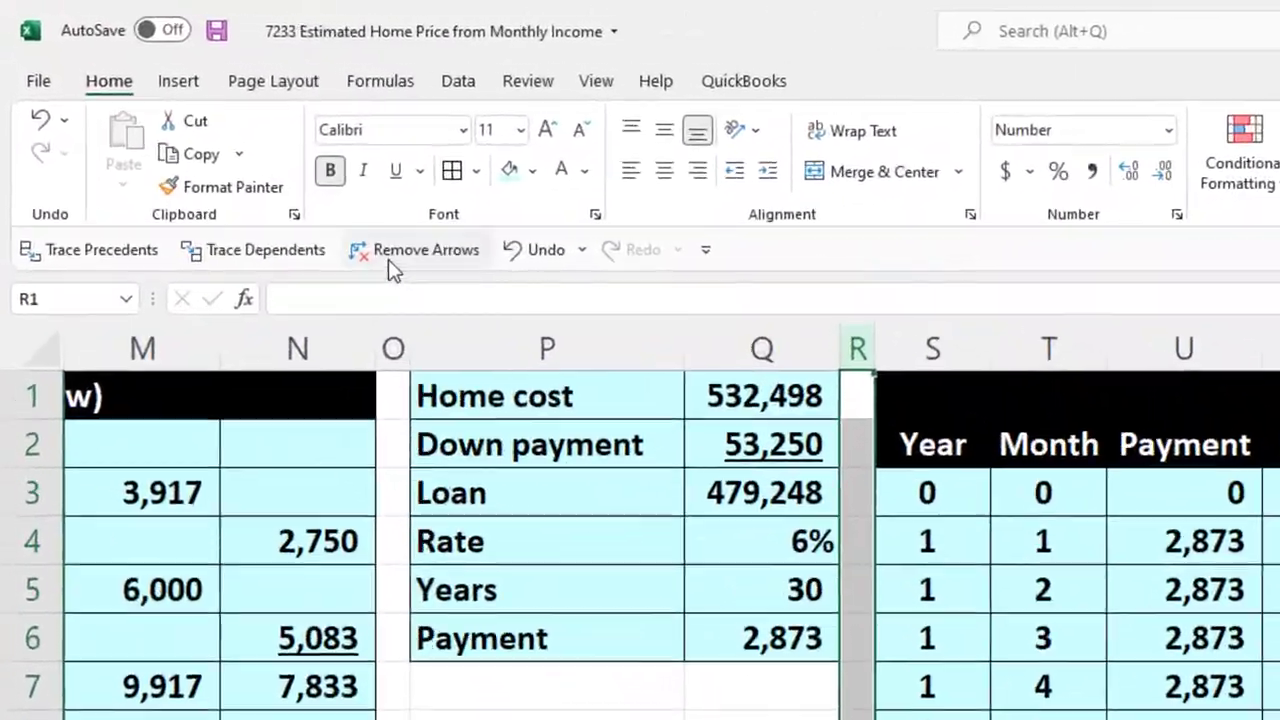
{"action": "left_click", "coordinate": [222, 187]}
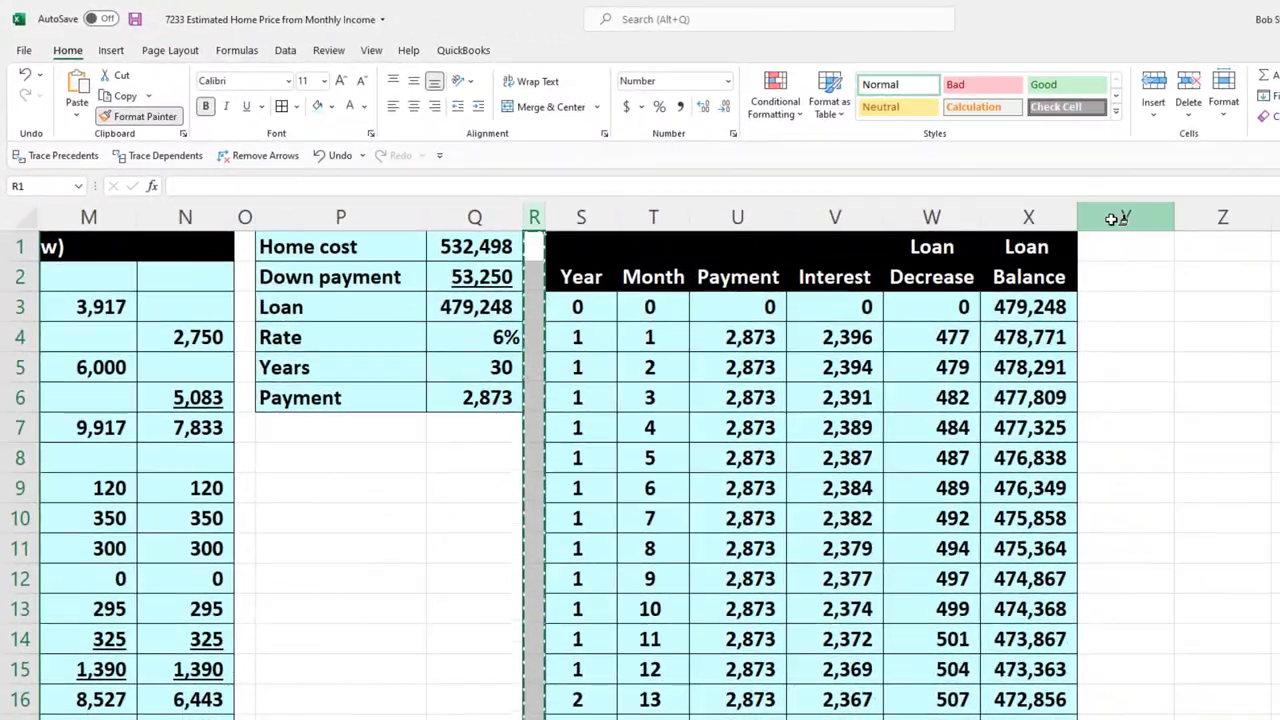
{"action": "left_click", "coordinate": [1112, 219]}
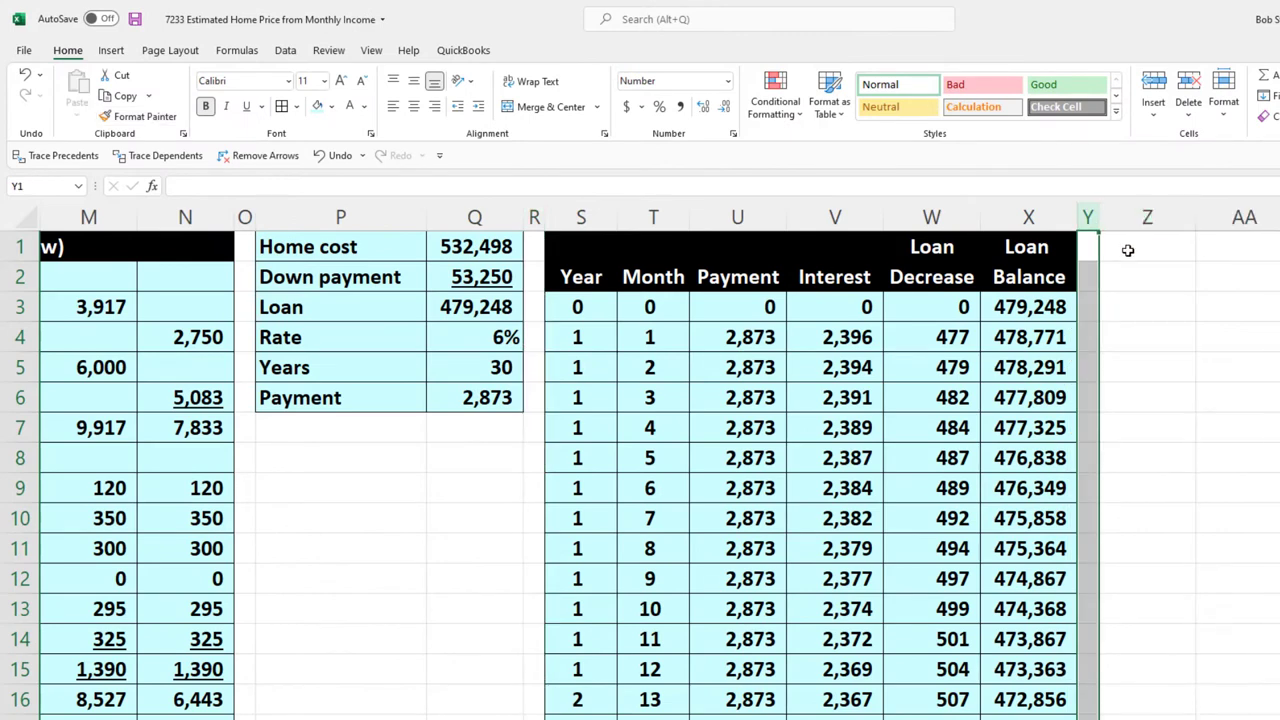
Copy the S1:X2 header block and paste it at Z1
{"action": "left_click", "coordinate": [1128, 250]}
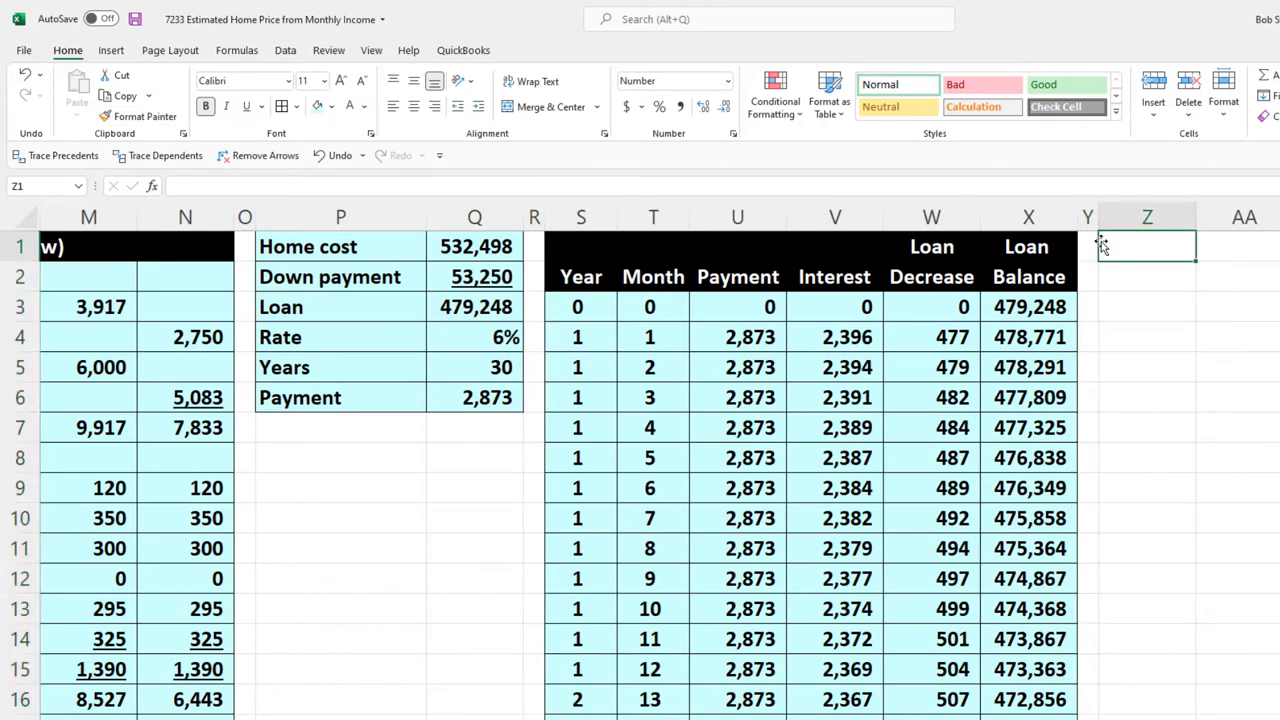
{"action": "left_click_drag", "start_coordinate": [583, 245], "coordinate": [1082, 237]}
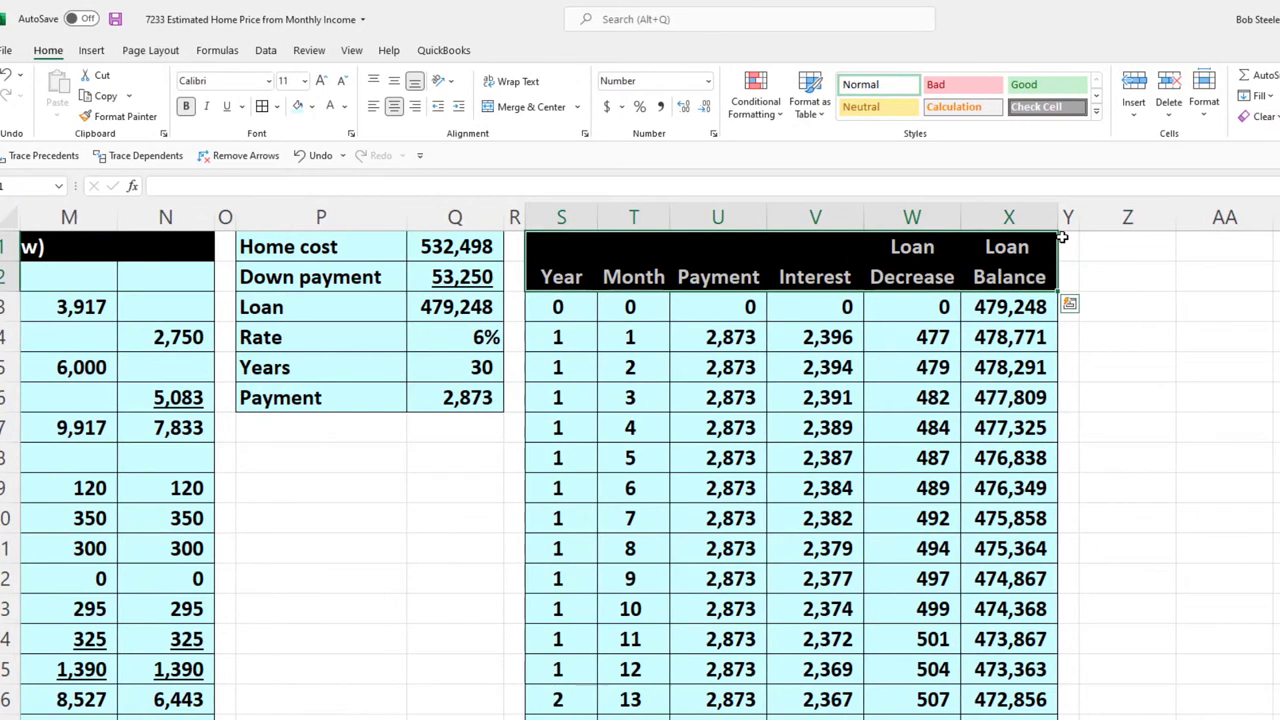
{"action": "key", "text": "ctrl+c"}
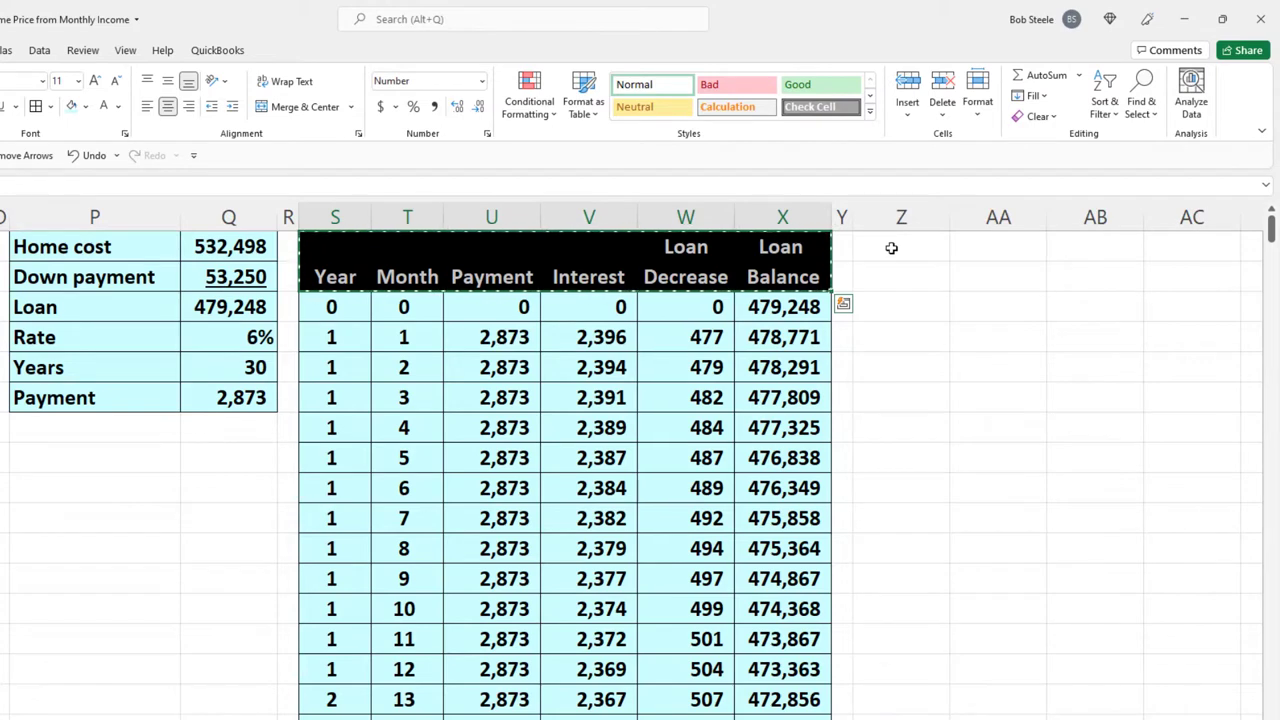
{"action": "left_click", "coordinate": [891, 248]}
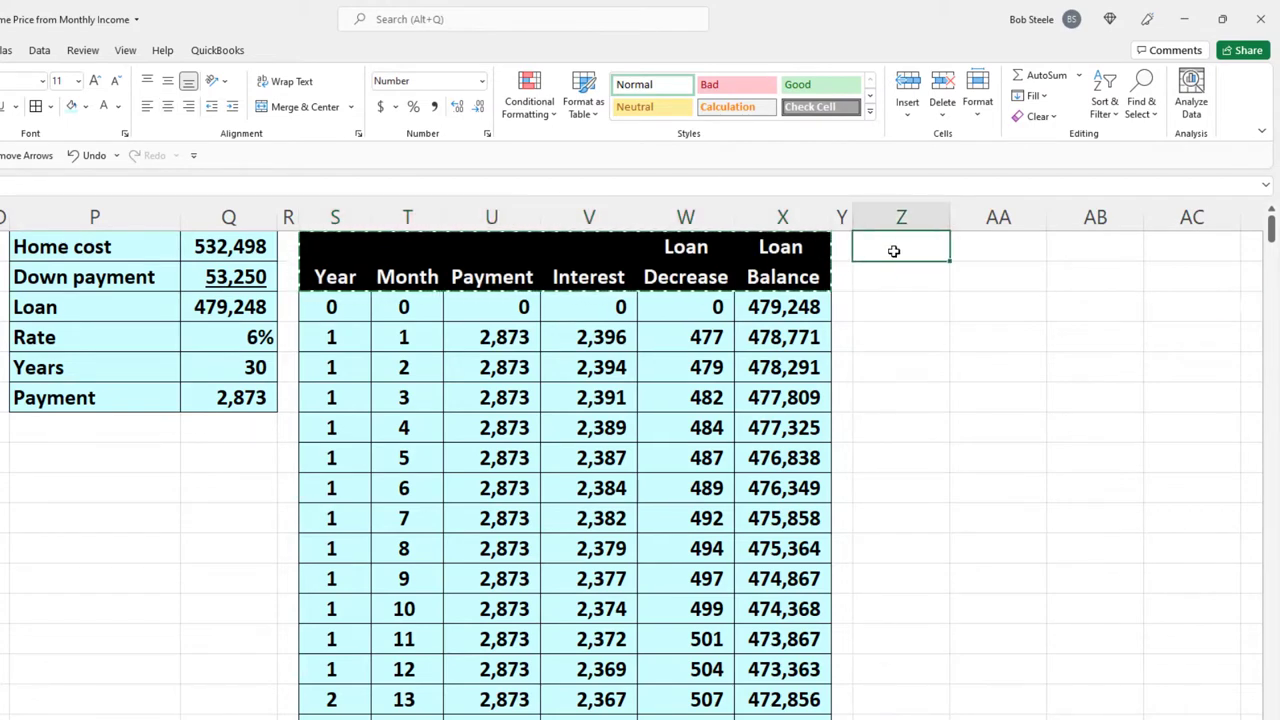
{"action": "key", "text": "ctrl+v"}
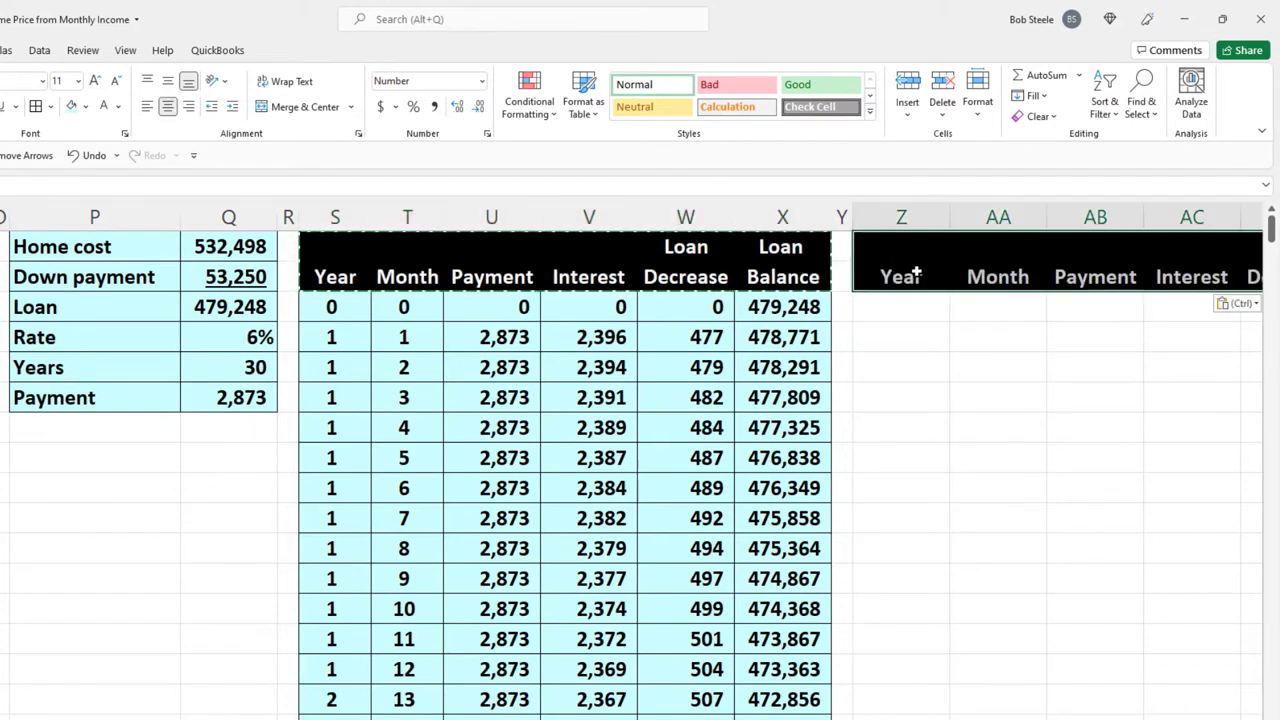
Delete the Month column from the new headers and narrow the summary's Year column
{"action": "left_click", "coordinate": [998, 218]}
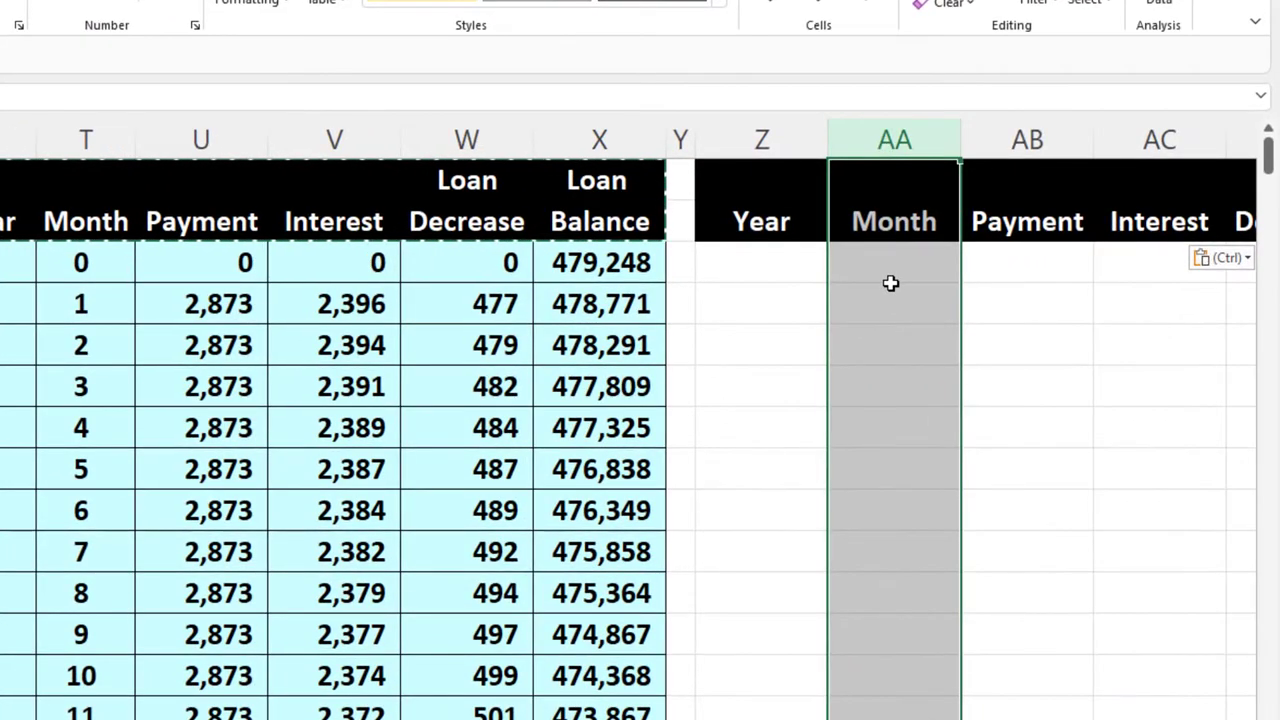
{"action": "right_click", "coordinate": [890, 283]}
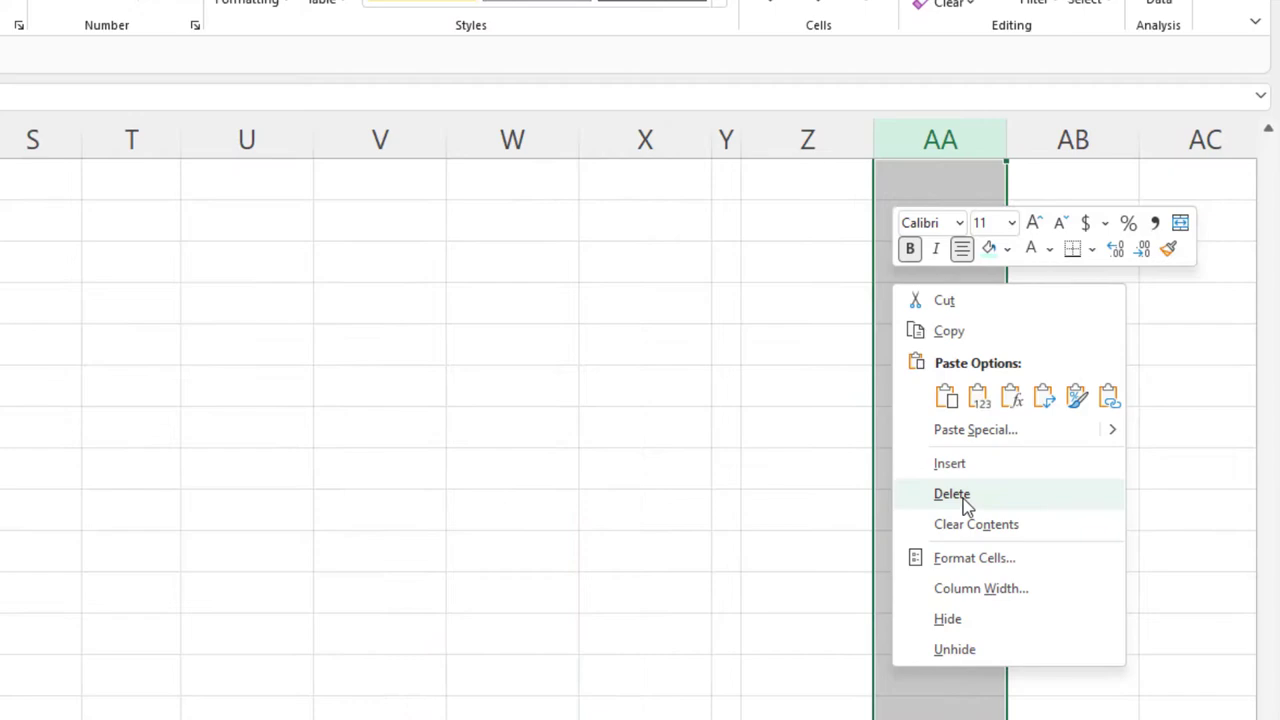
{"action": "left_click", "coordinate": [966, 500]}
{"action": "left_click", "coordinate": [890, 345]}
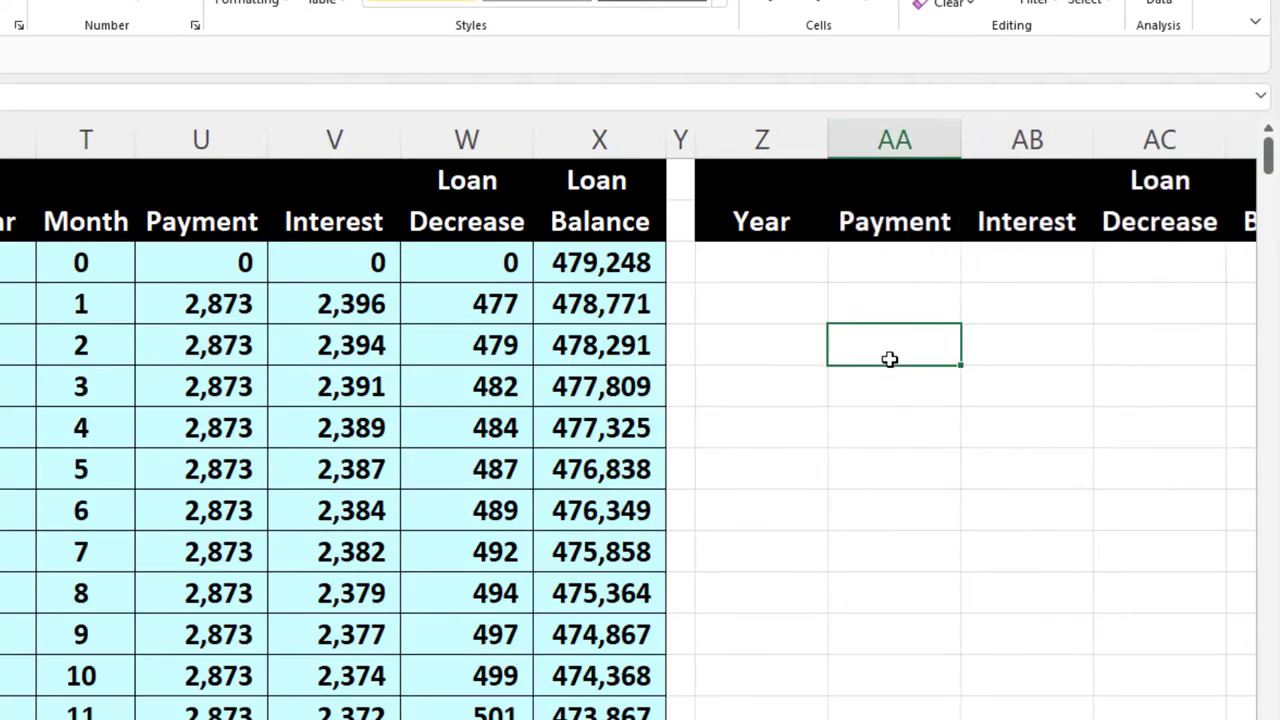
{"action": "key", "text": "Right"}
{"action": "key", "text": "Right"}
{"action": "key", "text": "Right"}
{"action": "key", "text": "Right"}
{"action": "key", "text": "Left"}
{"action": "key", "text": "Left"}
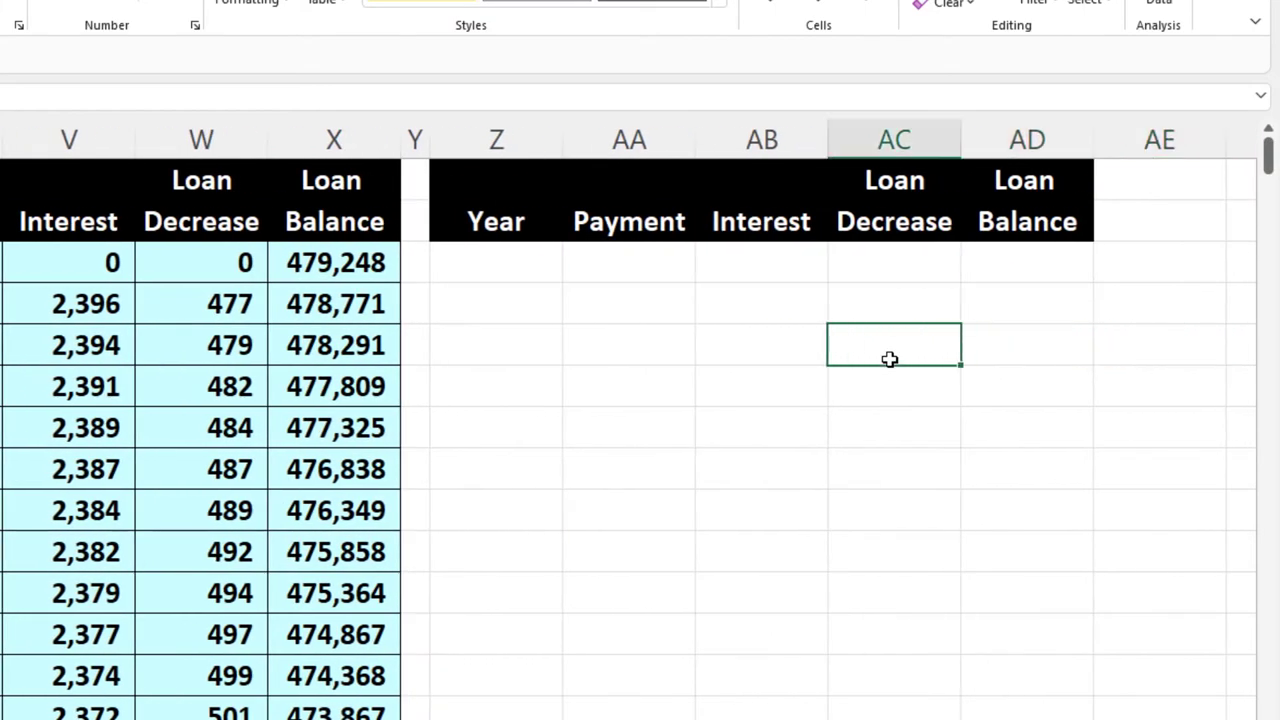
{"action": "left_click_drag", "start_coordinate": [558, 140], "coordinate": [515, 162]}
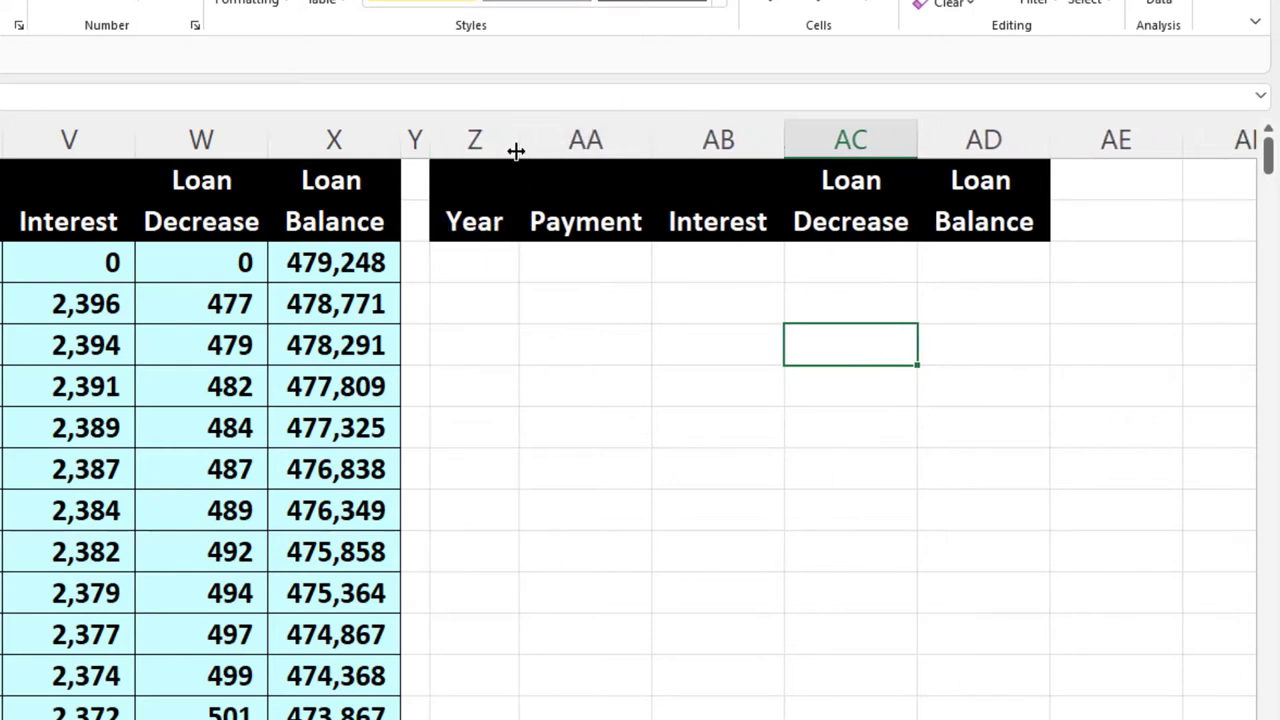
{"action": "left_click", "coordinate": [484, 261]}
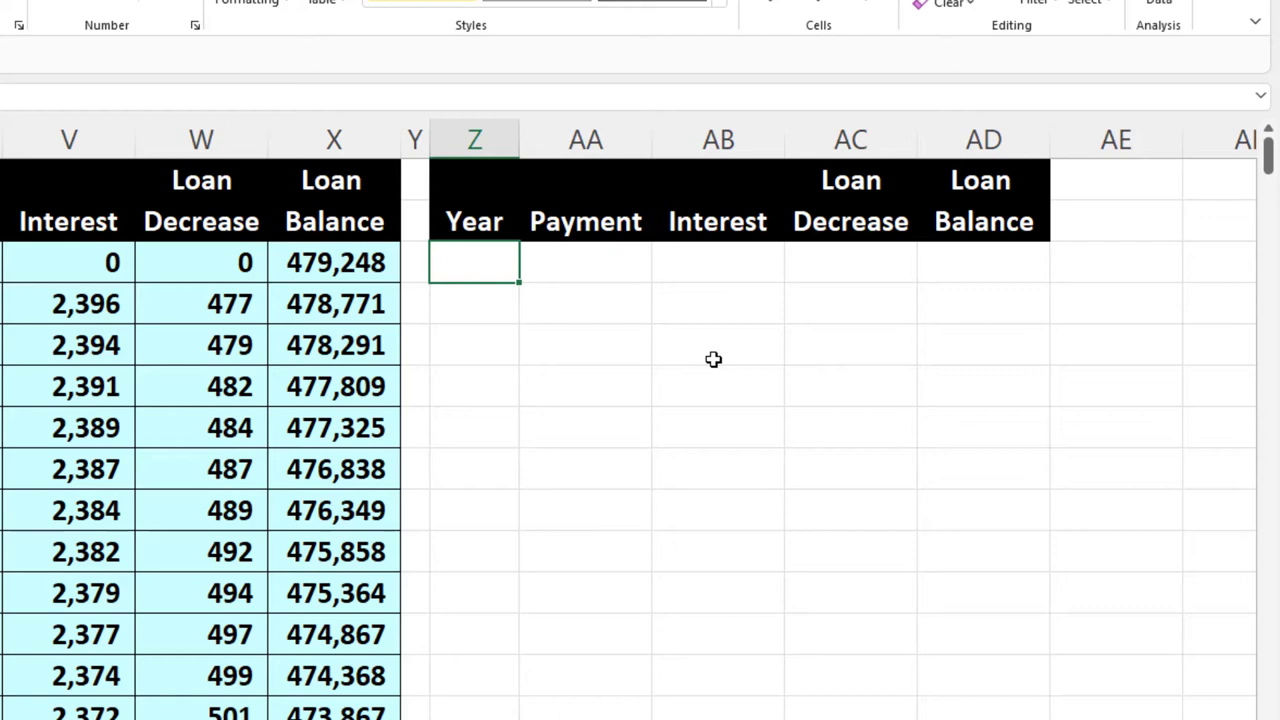
Enter years 1 and 2 in Z3:Z4 and extend the Year series down to 30
{"action": "type", "text": "0"}
{"action": "key", "text": "Return"}
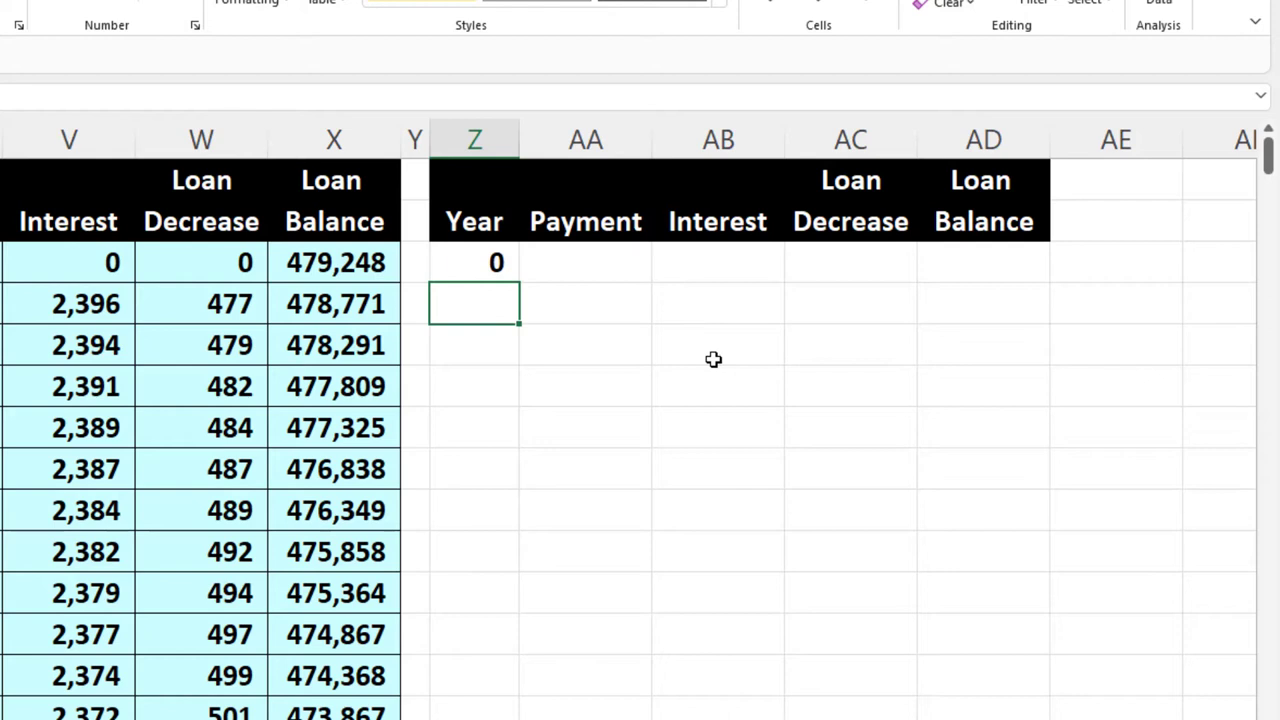
{"action": "key", "text": "Up"}
{"action": "type", "text": "1"}
{"action": "key", "text": "Return"}
{"action": "type", "text": "23"}
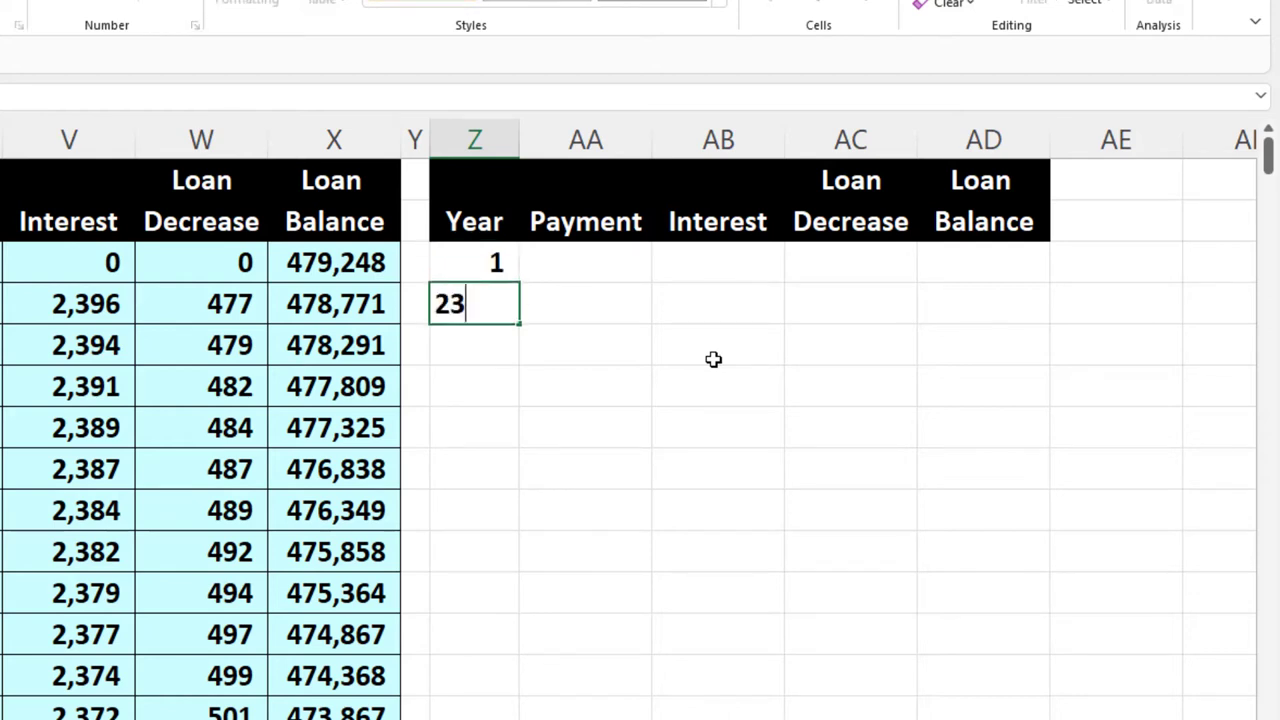
{"action": "key", "text": "Return"}
{"action": "left_click_drag", "start_coordinate": [497, 262], "coordinate": [494, 300]}
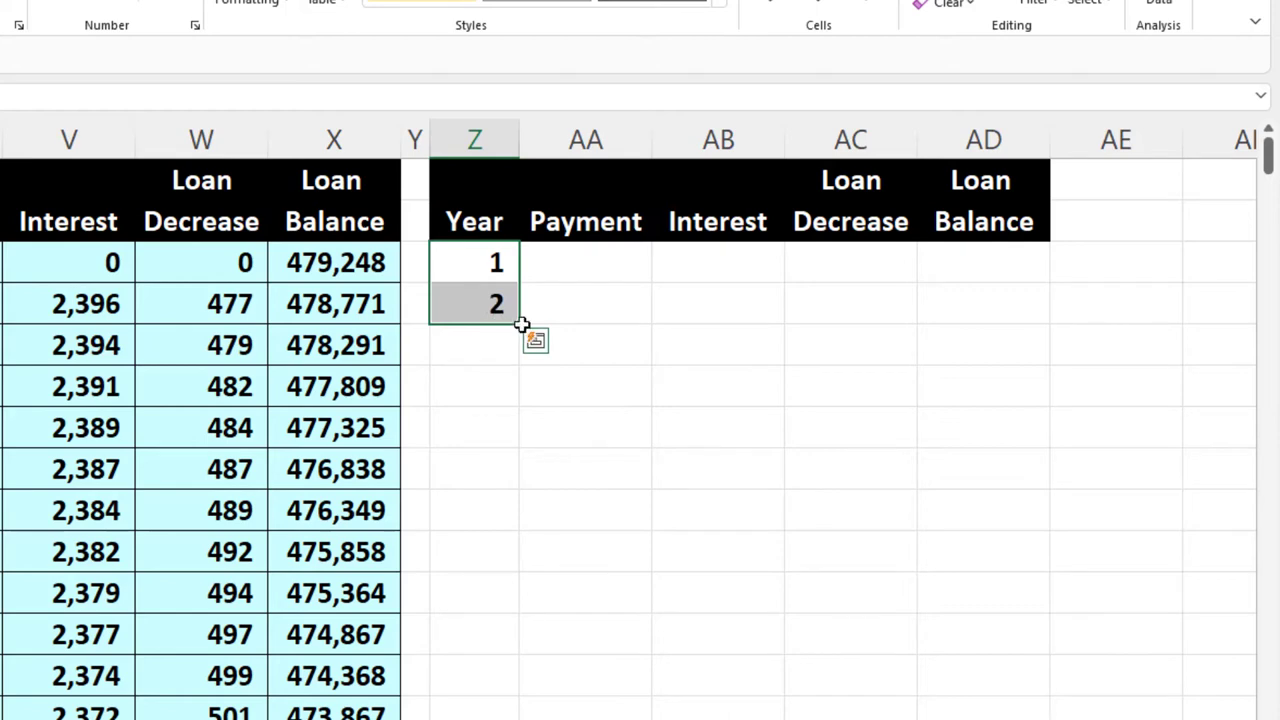
{"action": "left_click_drag", "start_coordinate": [521, 336], "coordinate": [542, 719]}
{"action": "left_click_drag", "start_coordinate": [541, 610], "coordinate": [527, 547]}
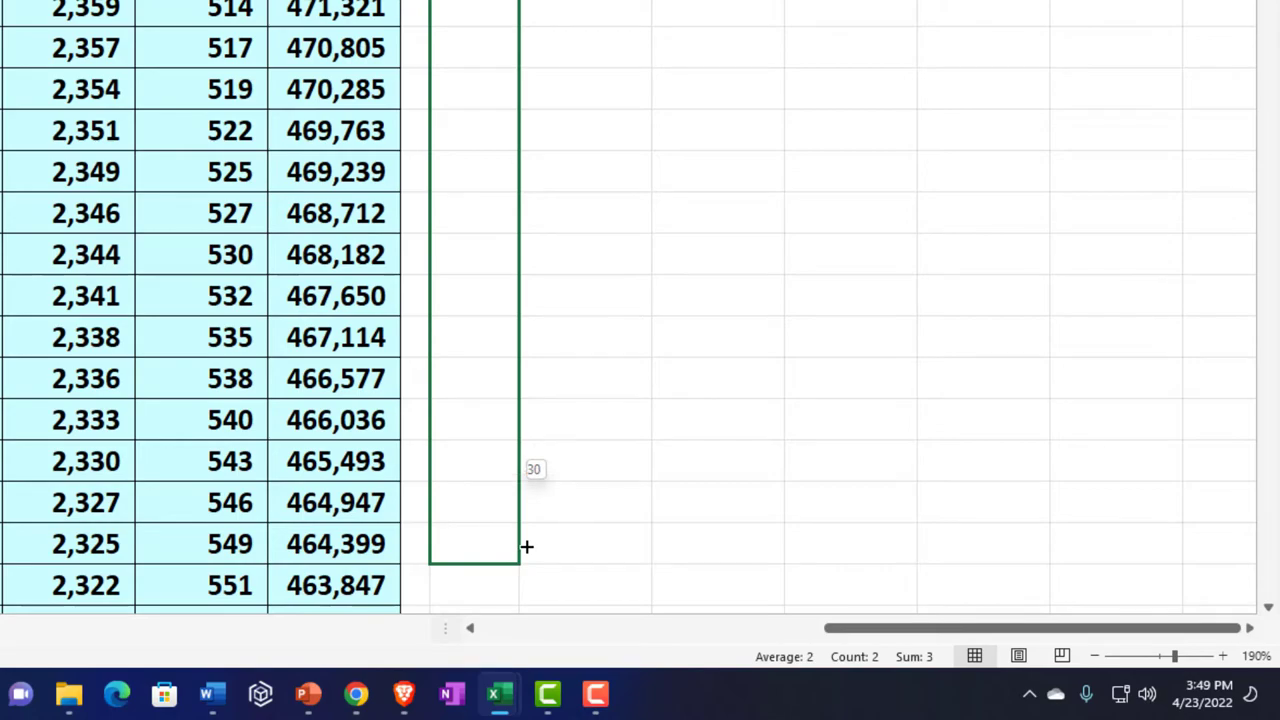
Pick the summary's first Payment cell and review the year-one payments, interest and loan decreases
{"action": "scroll", "coordinate": [694, 433], "scroll_direction": "up", "scroll_amount": 5}
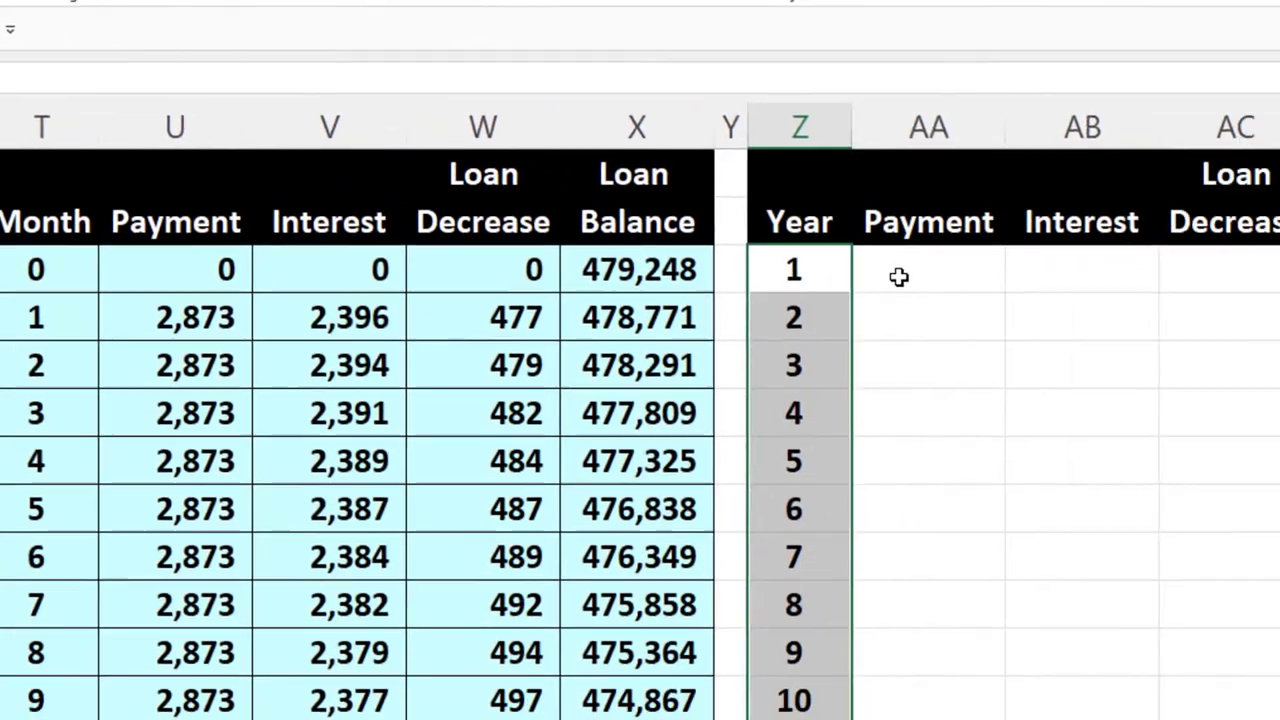
{"action": "left_click", "coordinate": [900, 277]}
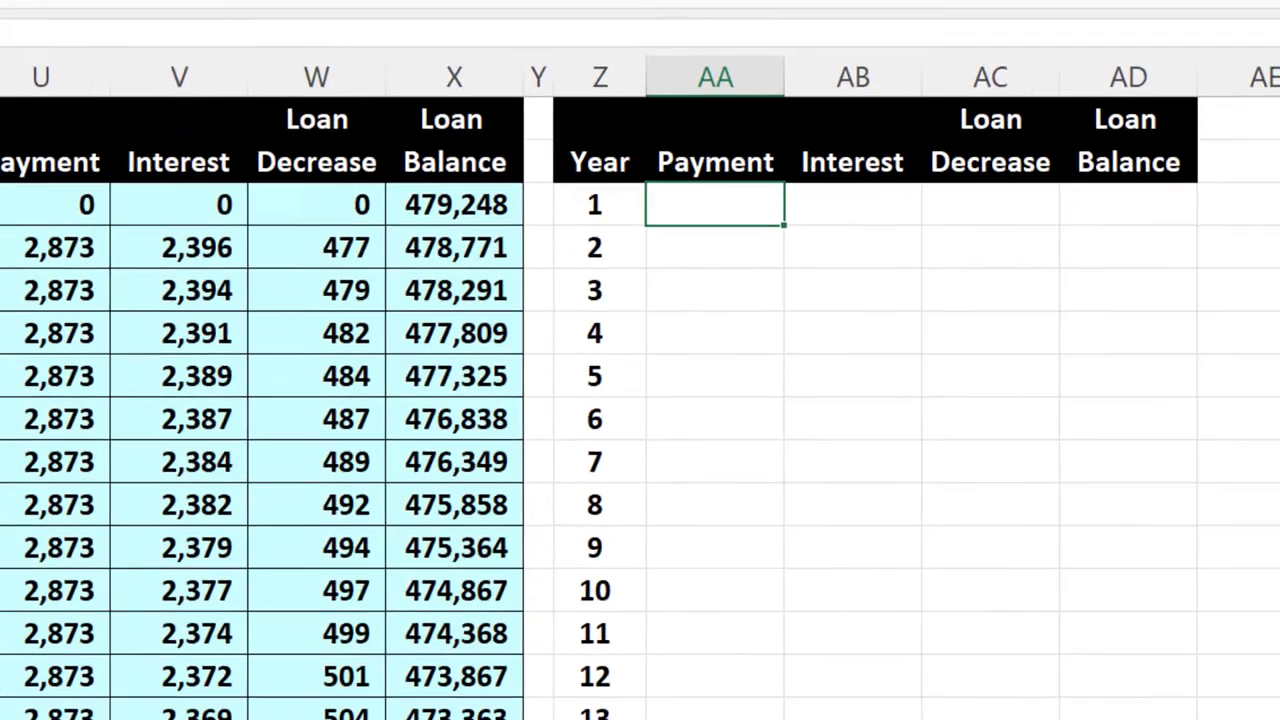
{"action": "left_click_drag", "start_coordinate": [300, 277], "coordinate": [341, 538]}
{"action": "left_click_drag", "start_coordinate": [455, 283], "coordinate": [455, 561]}
{"action": "left_click_drag", "start_coordinate": [542, 290], "coordinate": [538, 562]}
{"action": "left_click_drag", "start_coordinate": [616, 287], "coordinate": [618, 561]}
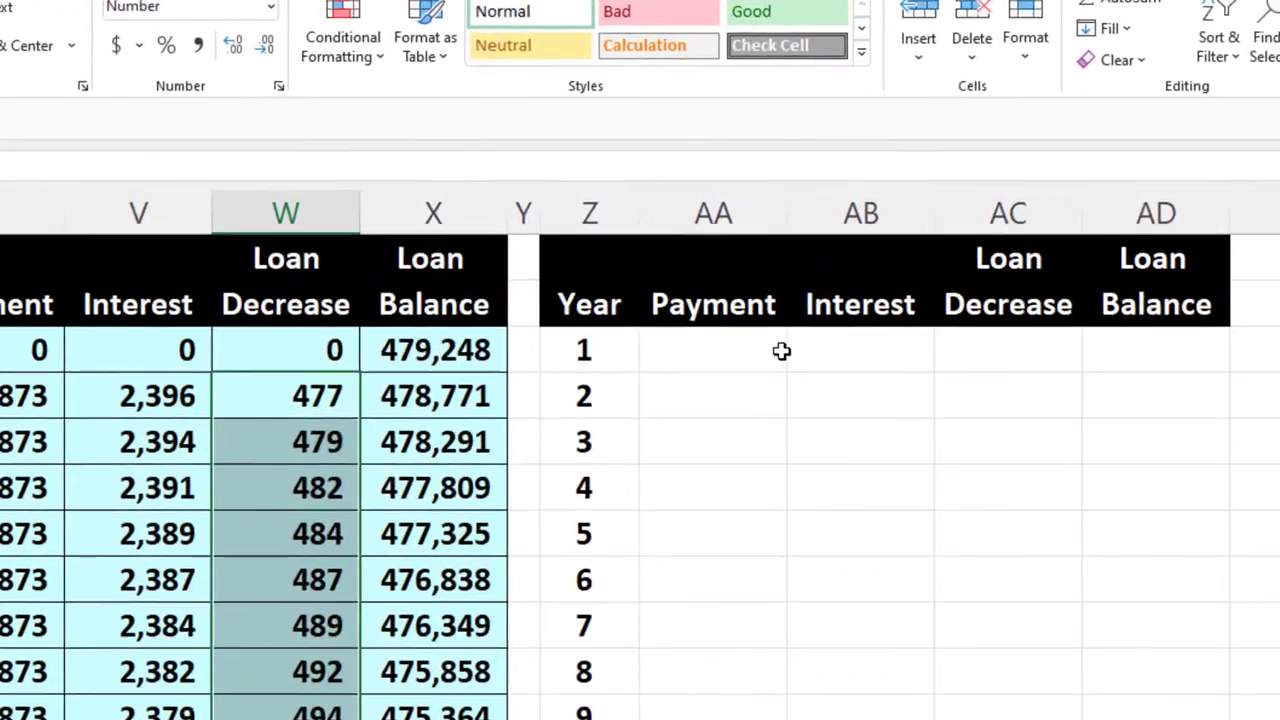
Enter =SUMIF(S:S,Z3,U:U) in AA3 so year 1's Payment totals 34,480
{"action": "left_click", "coordinate": [854, 257]}
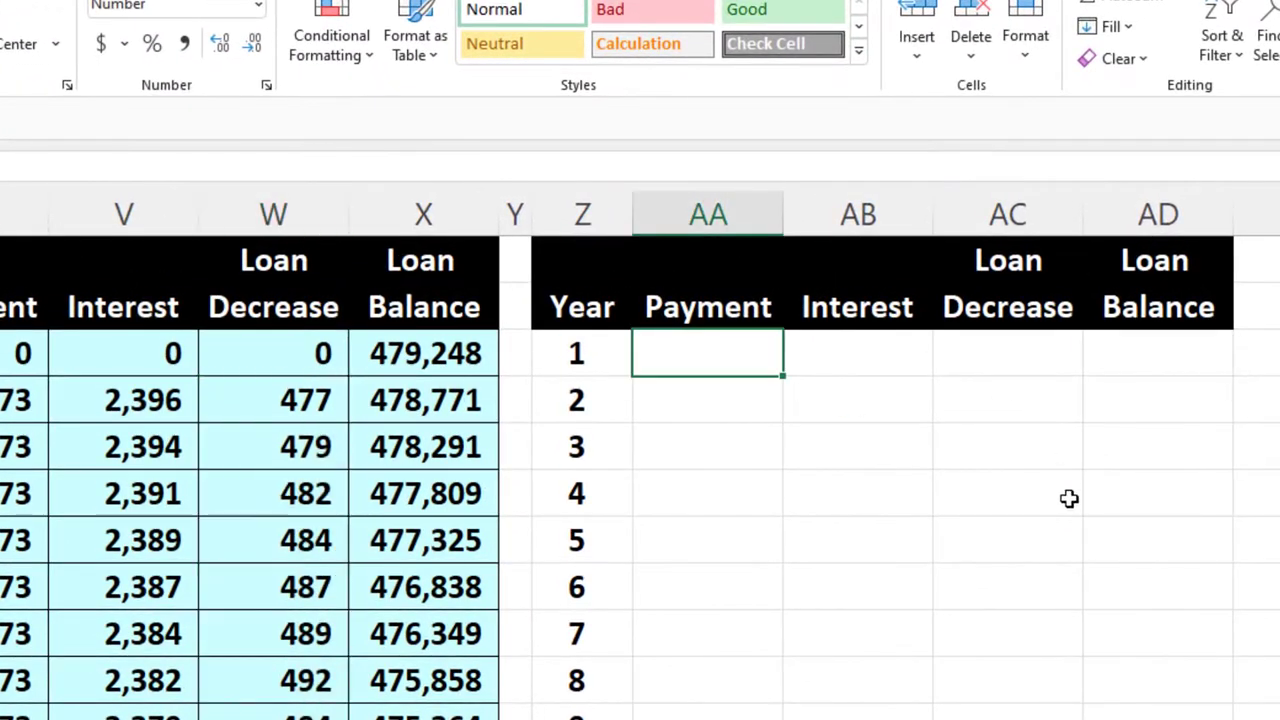
{"action": "type", "text": "=sumni"}
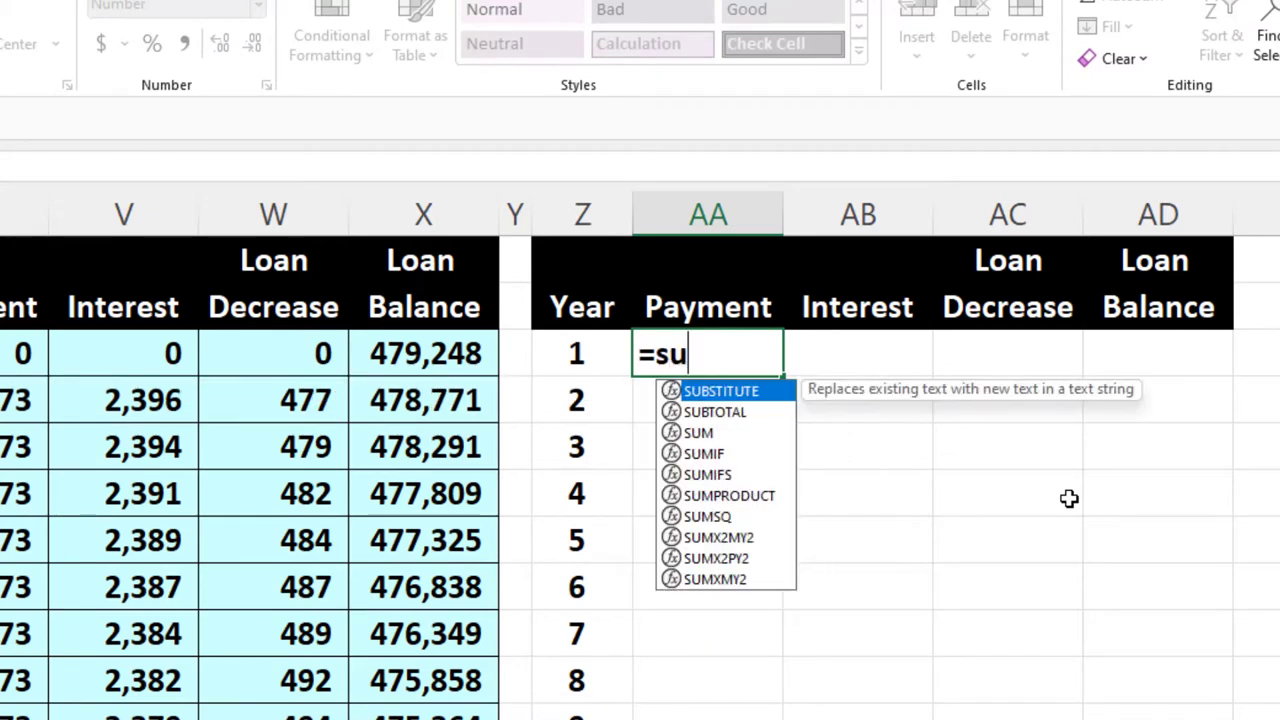
{"action": "key", "text": "BackSpace"}
{"action": "key", "text": "BackSpace"}
{"action": "type", "text": "if"}
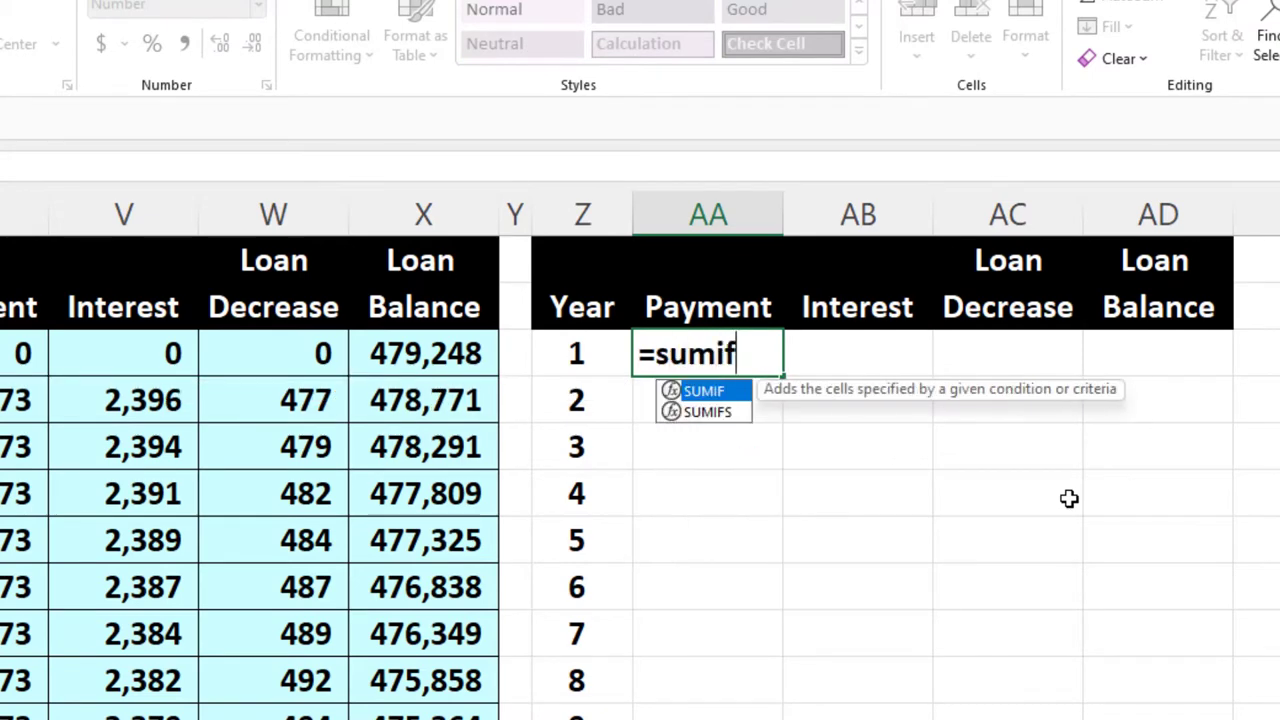
{"action": "type", "text": "(S:S"}
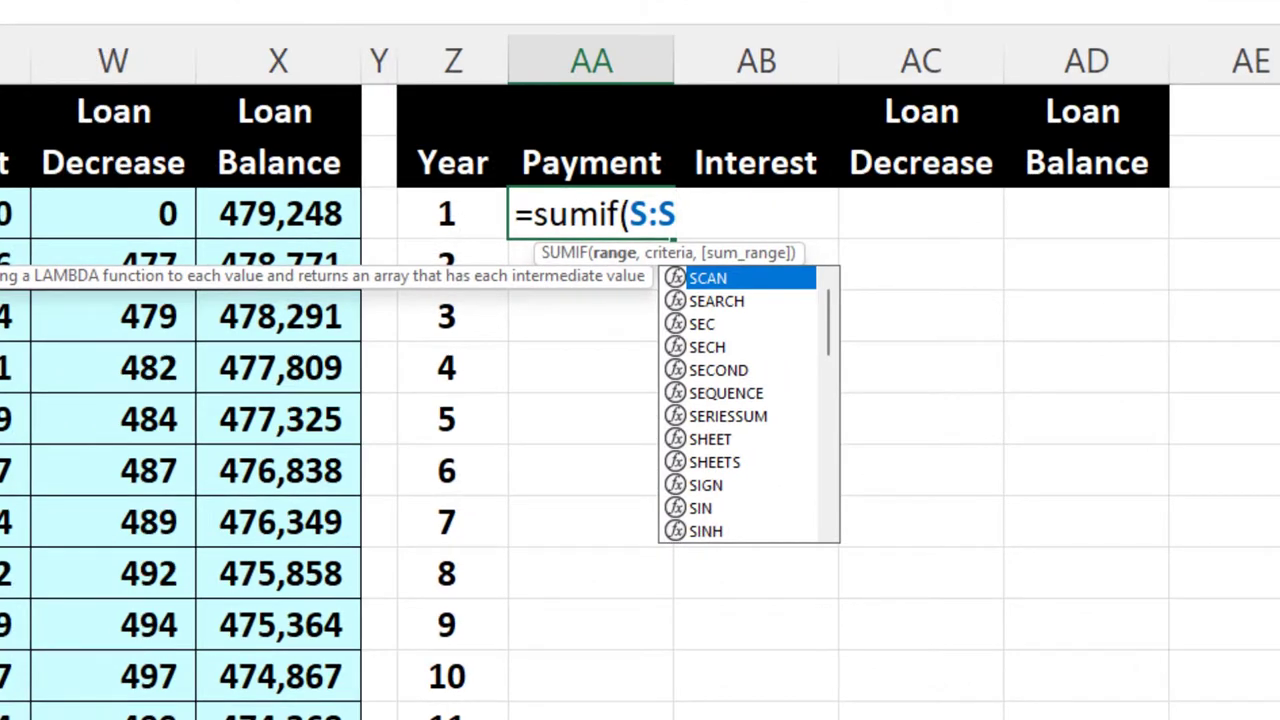
{"action": "type", "text": ","}
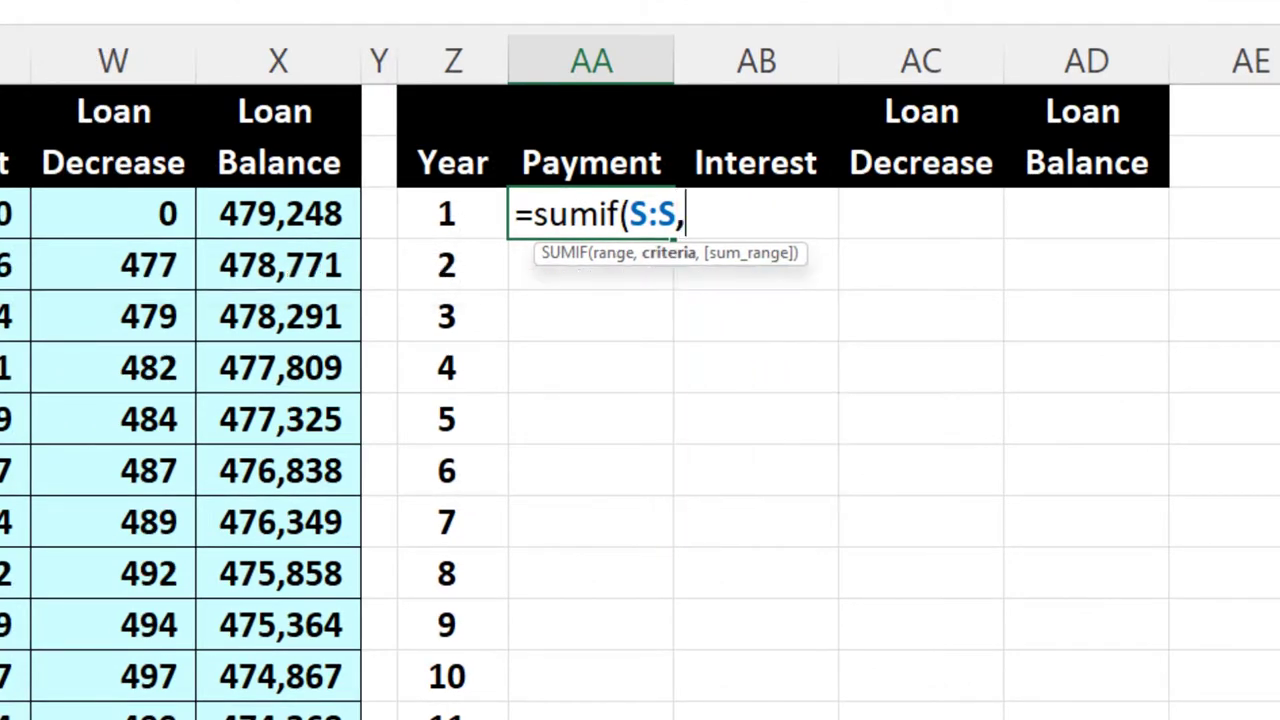
{"action": "left_click", "coordinate": [450, 214]}
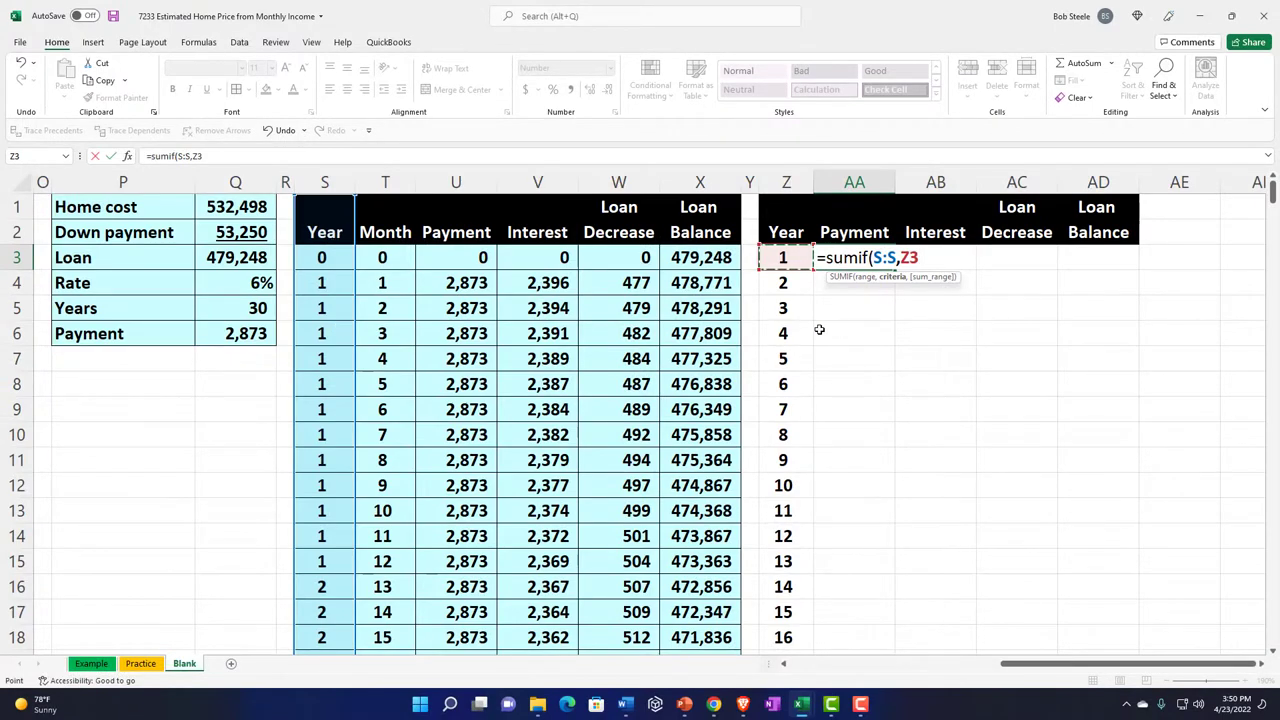
{"action": "type", "text": ","}
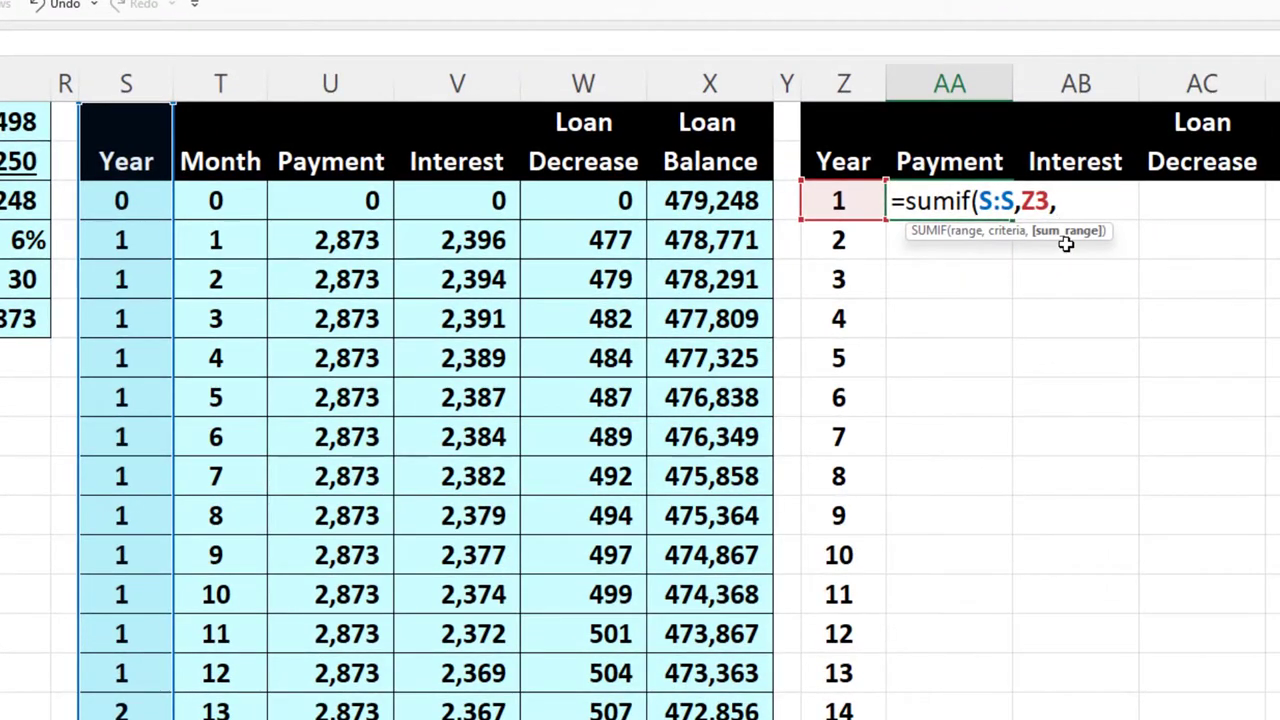
{"action": "left_click", "coordinate": [325, 88]}
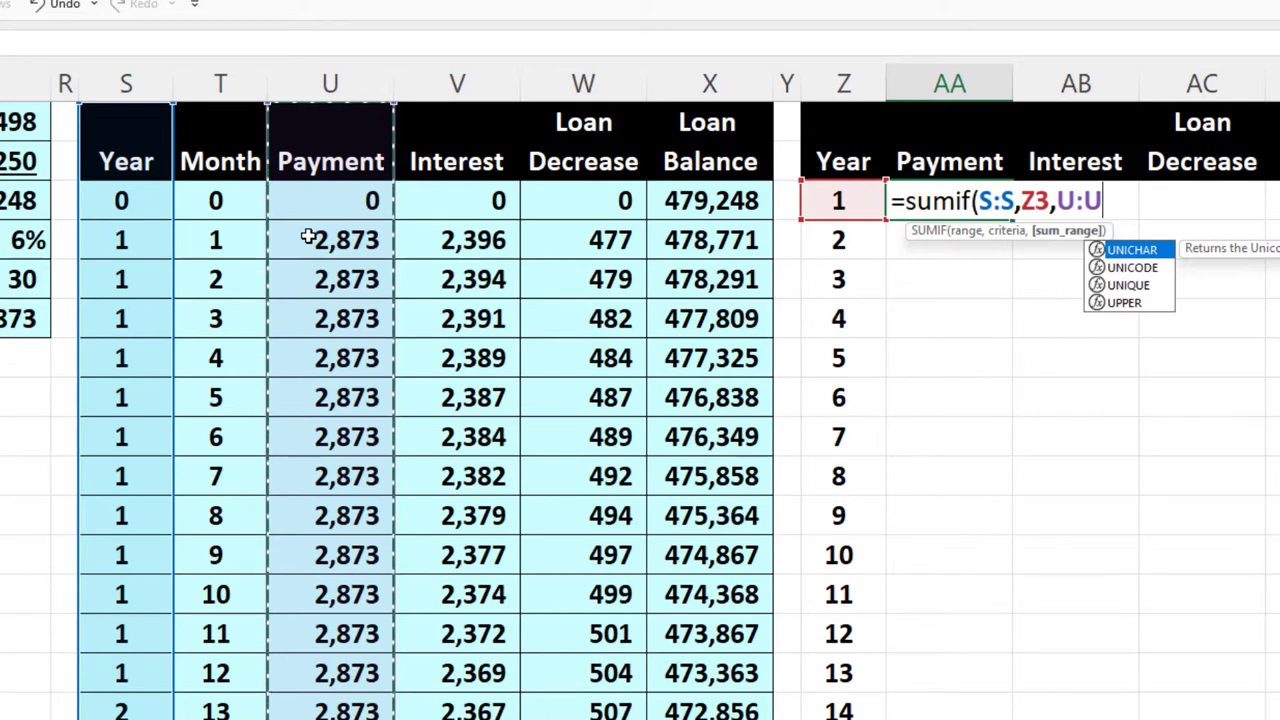
{"action": "key", "text": "Return"}
Move to year 1's Interest cell AB3 and begin a =SUMIF( formula
{"action": "key", "text": "Right"}
{"action": "key", "text": "Up"}
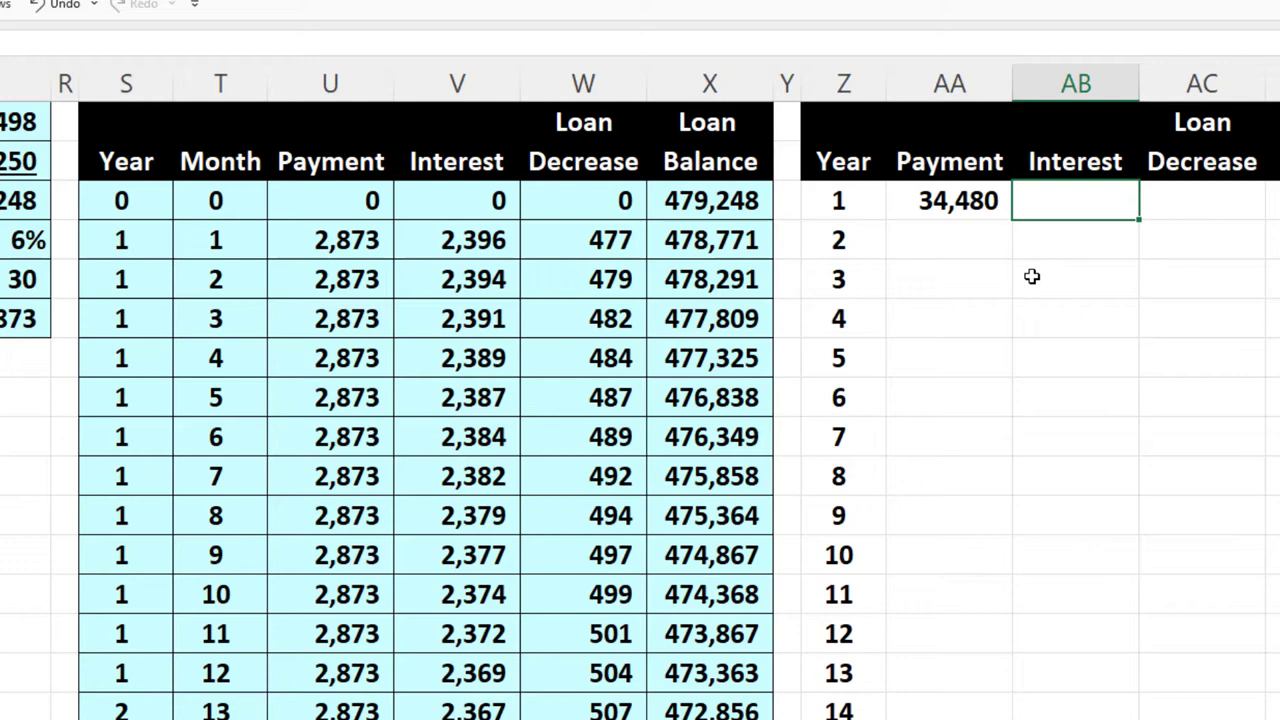
{"action": "type", "text": "=s"}
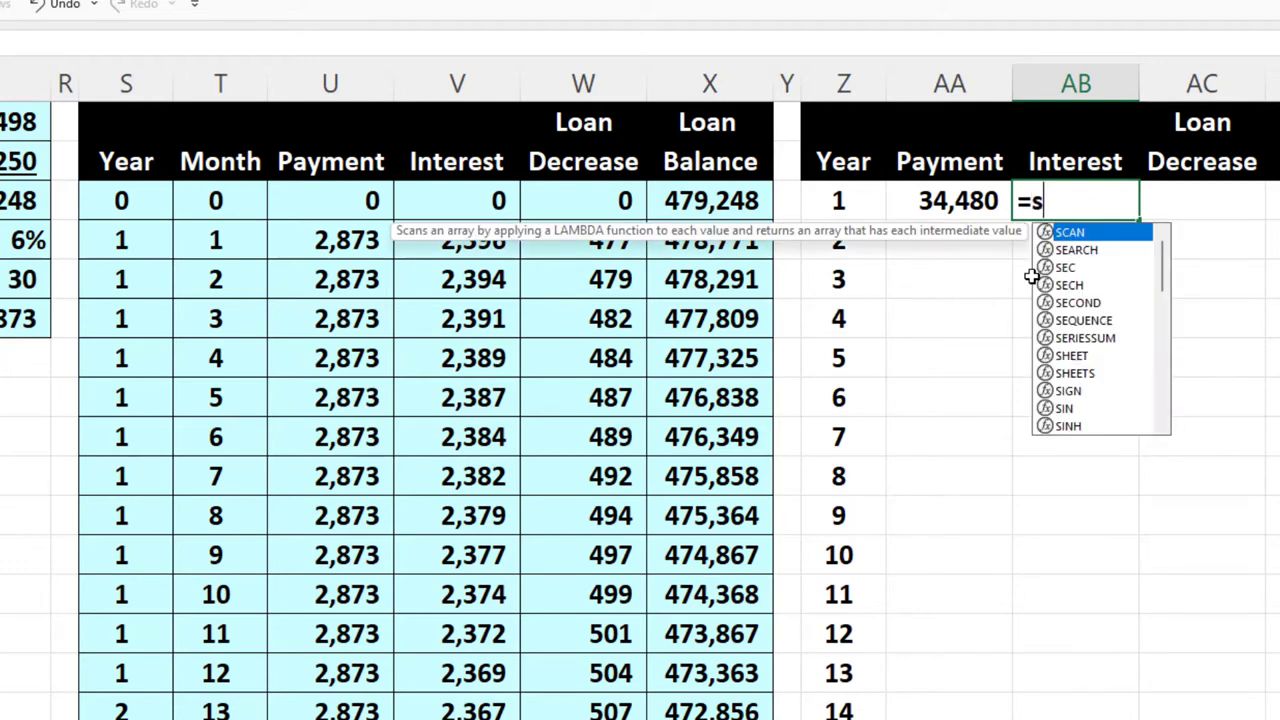
{"action": "type", "text": "um"}
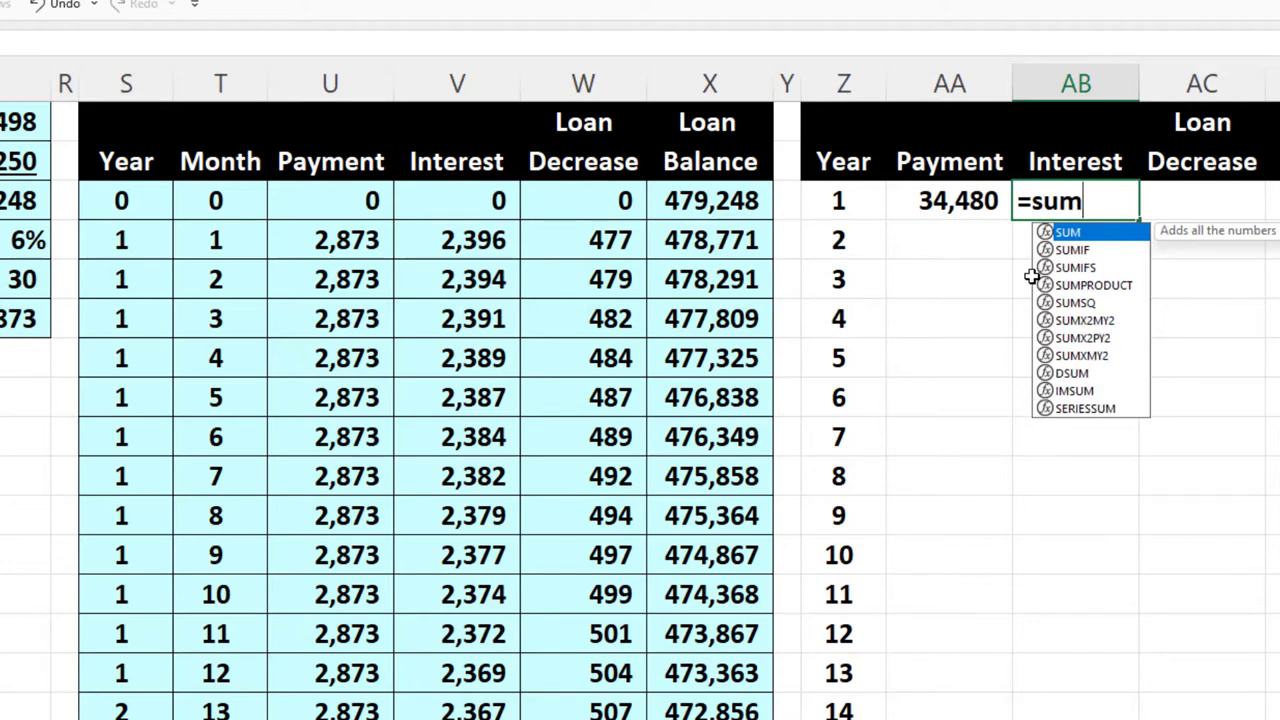
{"action": "type", "text": "if("}
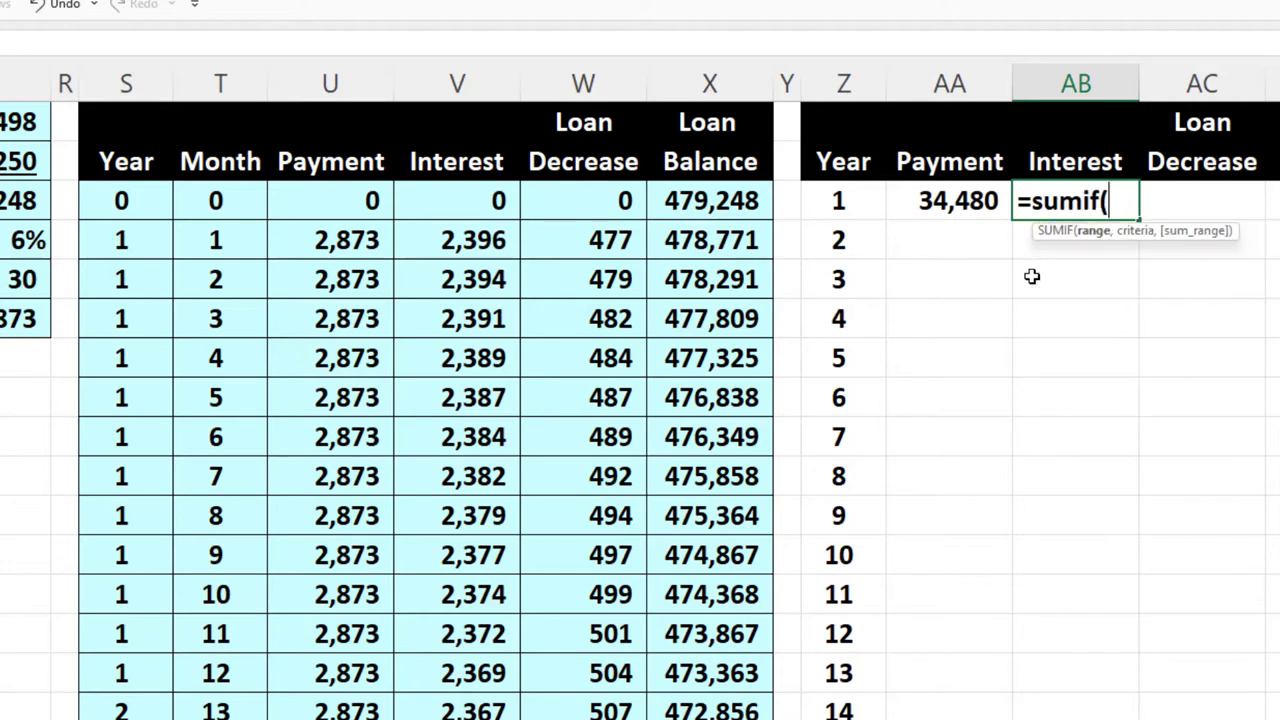
Complete AB3 as =SUMIF(S:S,Z3,V:V) so year 1's Interest shows 28,595
{"action": "left_click", "coordinate": [125, 85]}
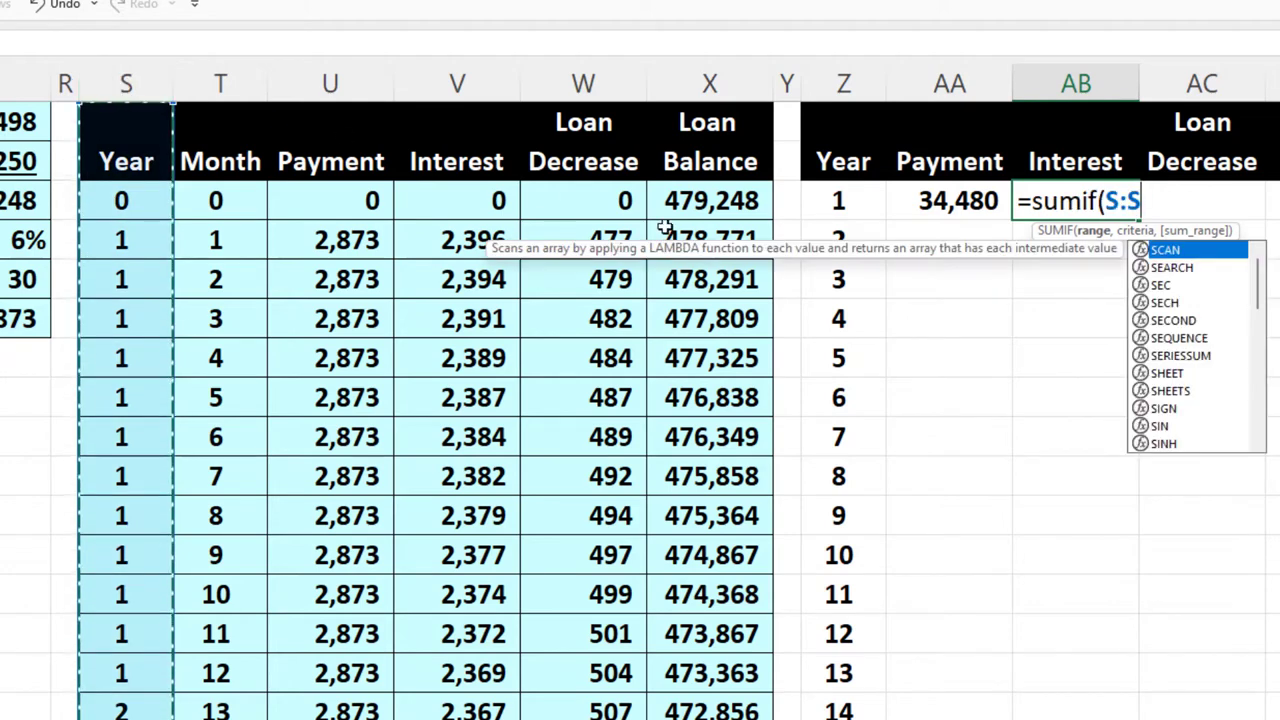
{"action": "type", "text": ","}
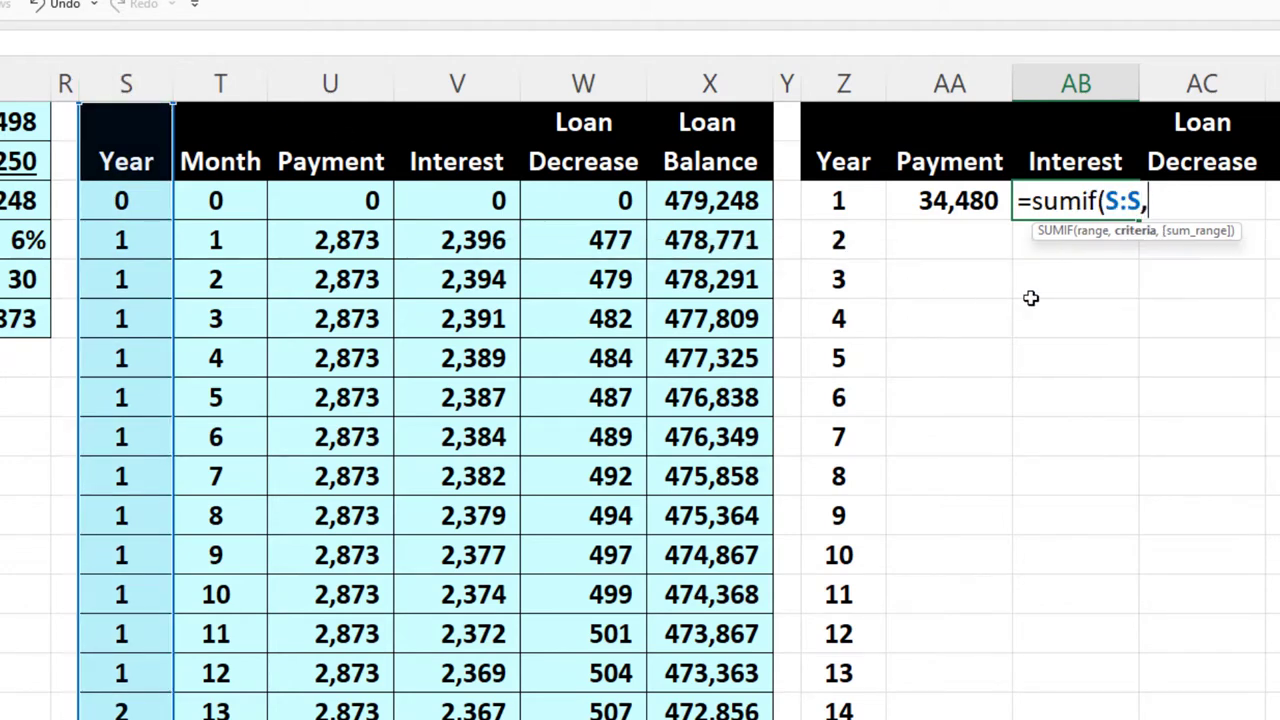
{"action": "left_click", "coordinate": [846, 203]}
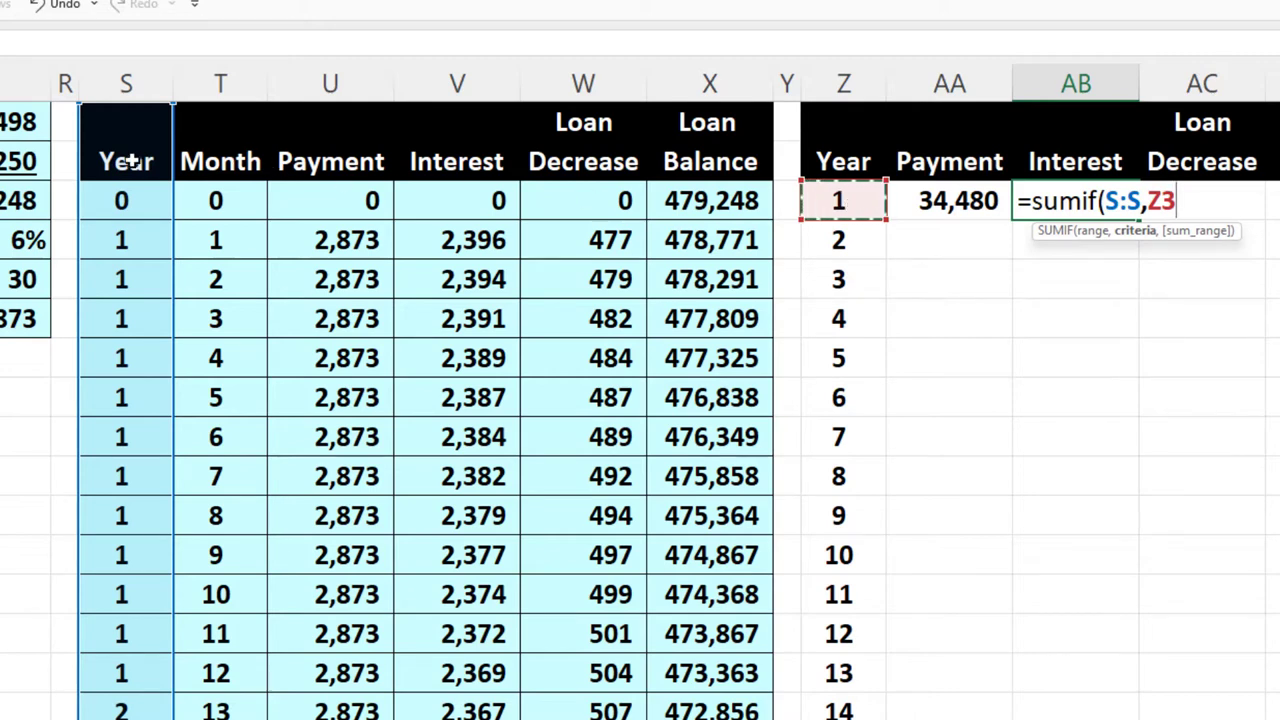
{"action": "type", "text": ","}
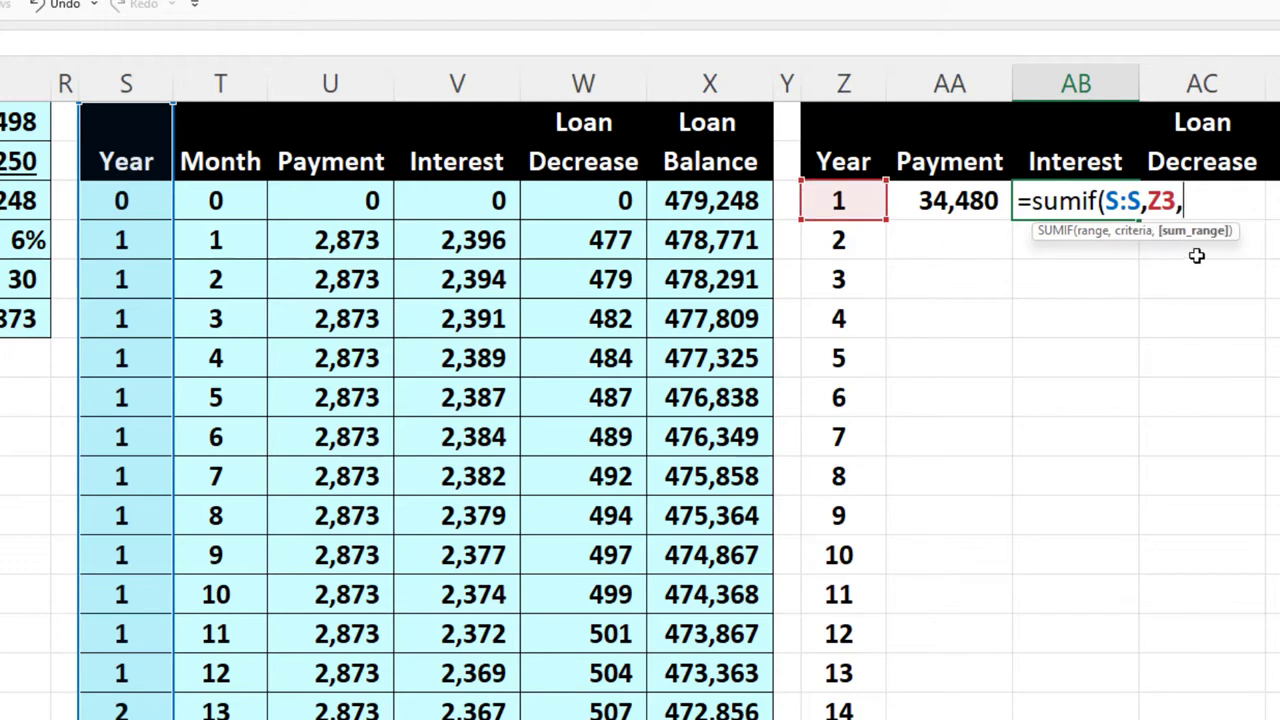
{"action": "left_click", "coordinate": [456, 83]}
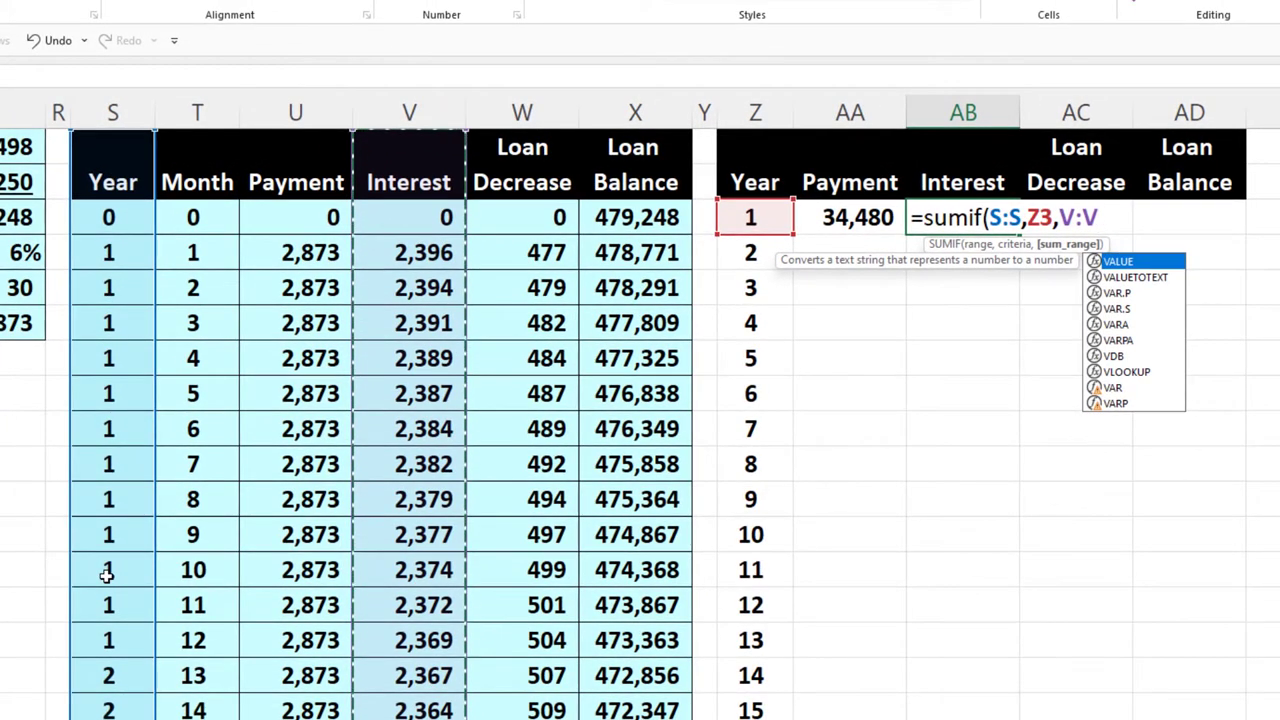
{"action": "key", "text": "Return"}
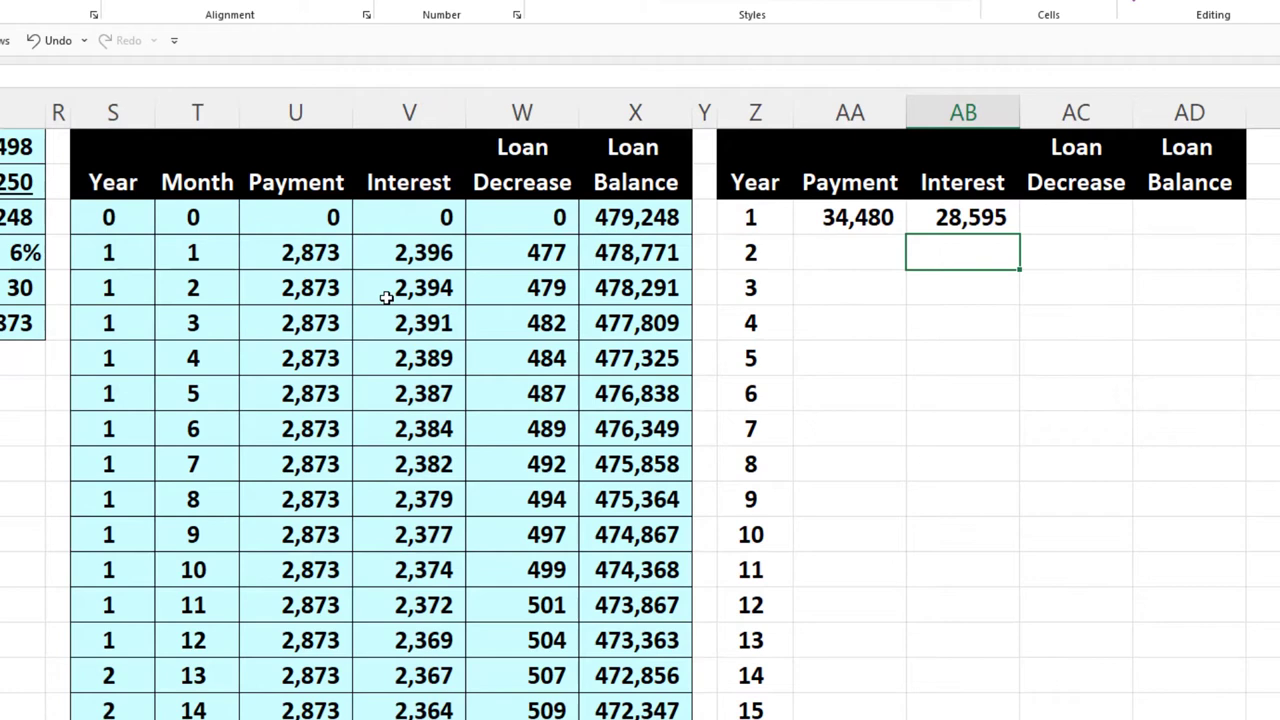
Enter =SUMIF(S:S,Z3,W:W) in AC3 for year 1's Loan Decrease of 5,885, checking it against W4:W15
{"action": "left_click_drag", "start_coordinate": [400, 254], "coordinate": [410, 630]}
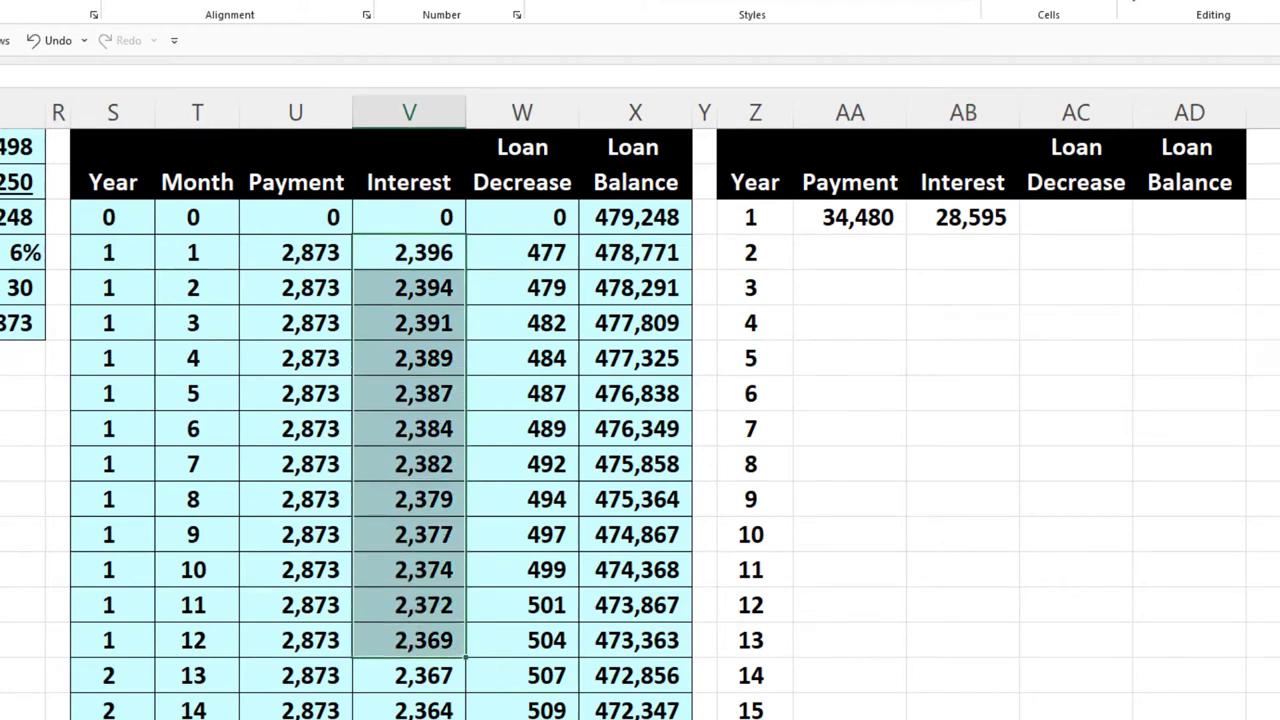
{"action": "left_click", "coordinate": [1054, 216]}
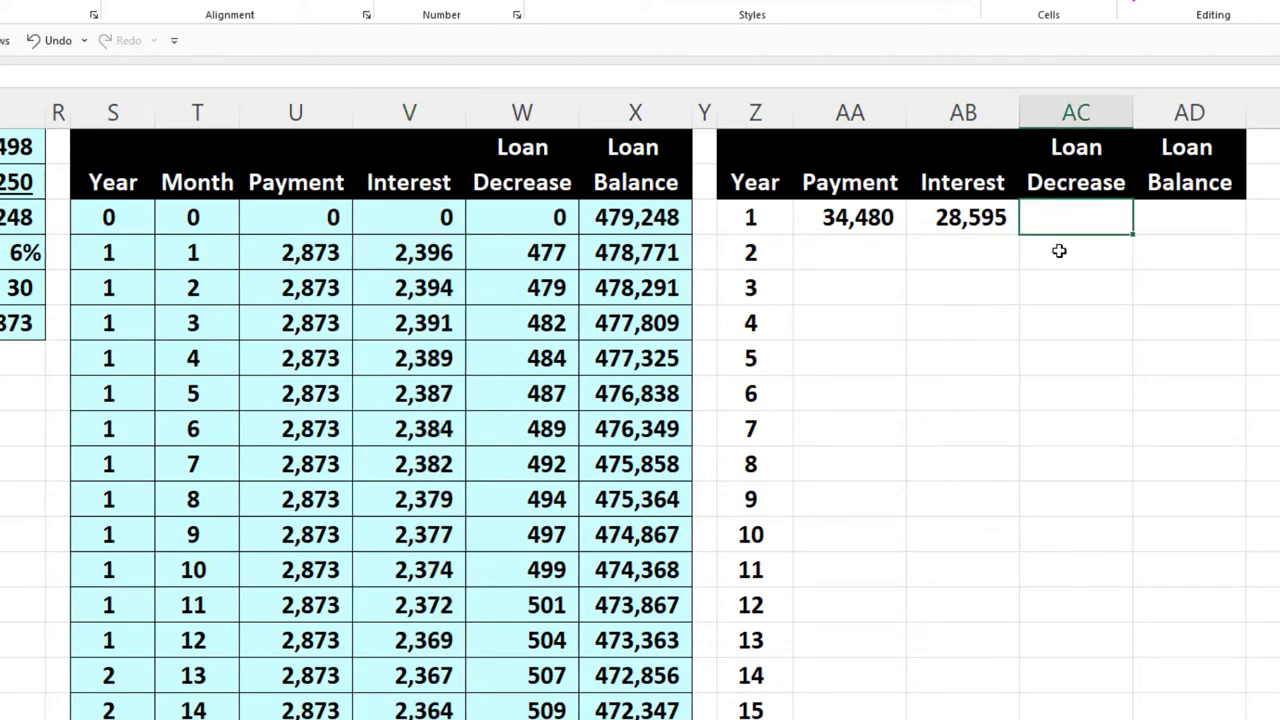
{"action": "type", "text": "=sumif"}
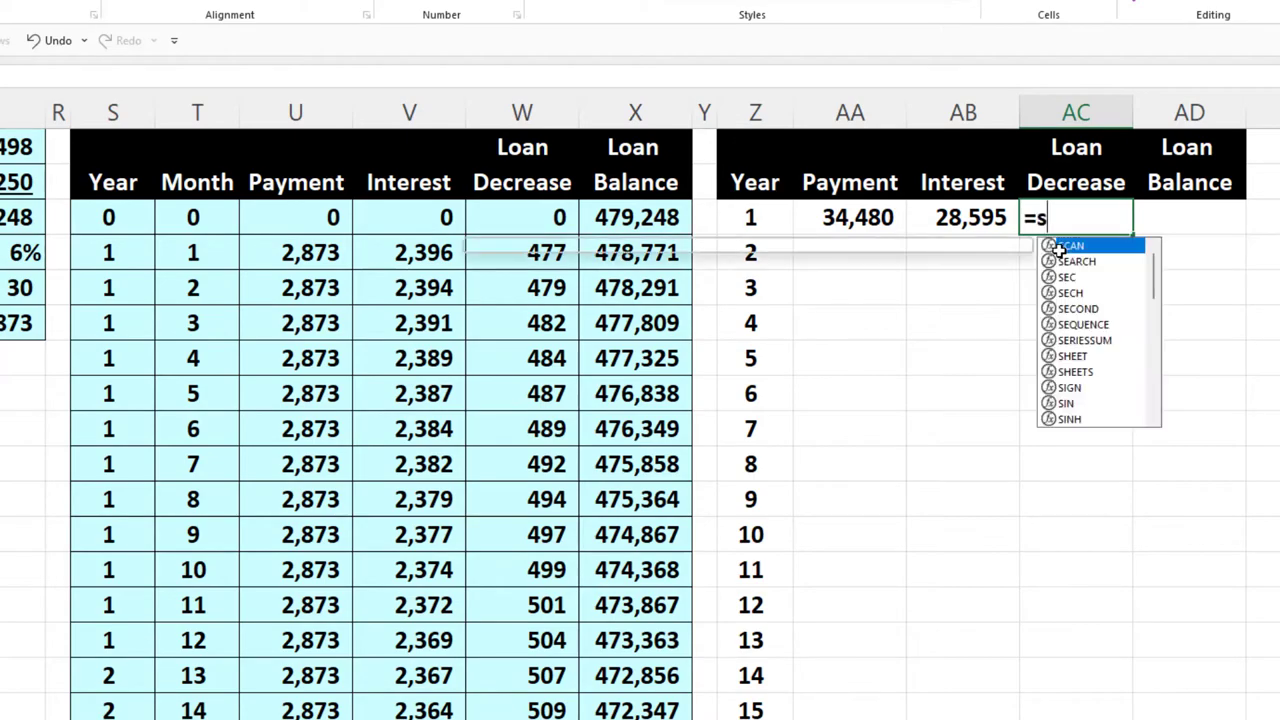
{"action": "type", "text": "("}
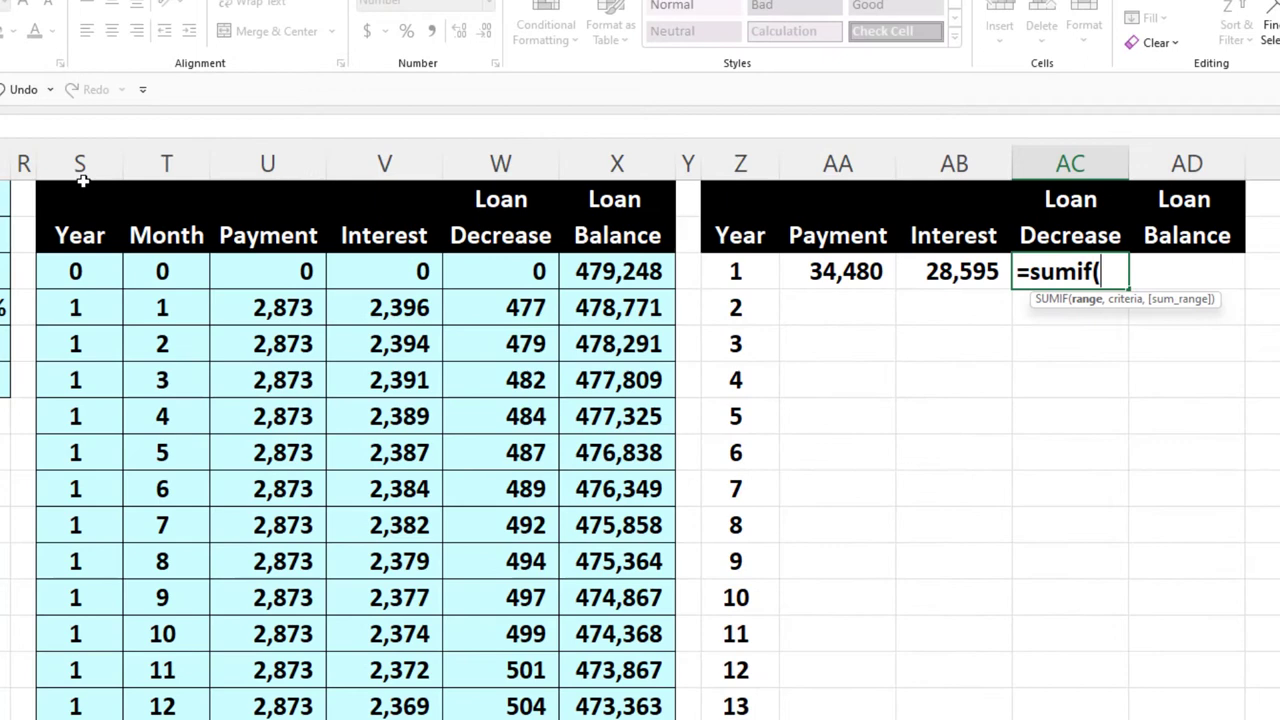
{"action": "left_click", "coordinate": [79, 168]}
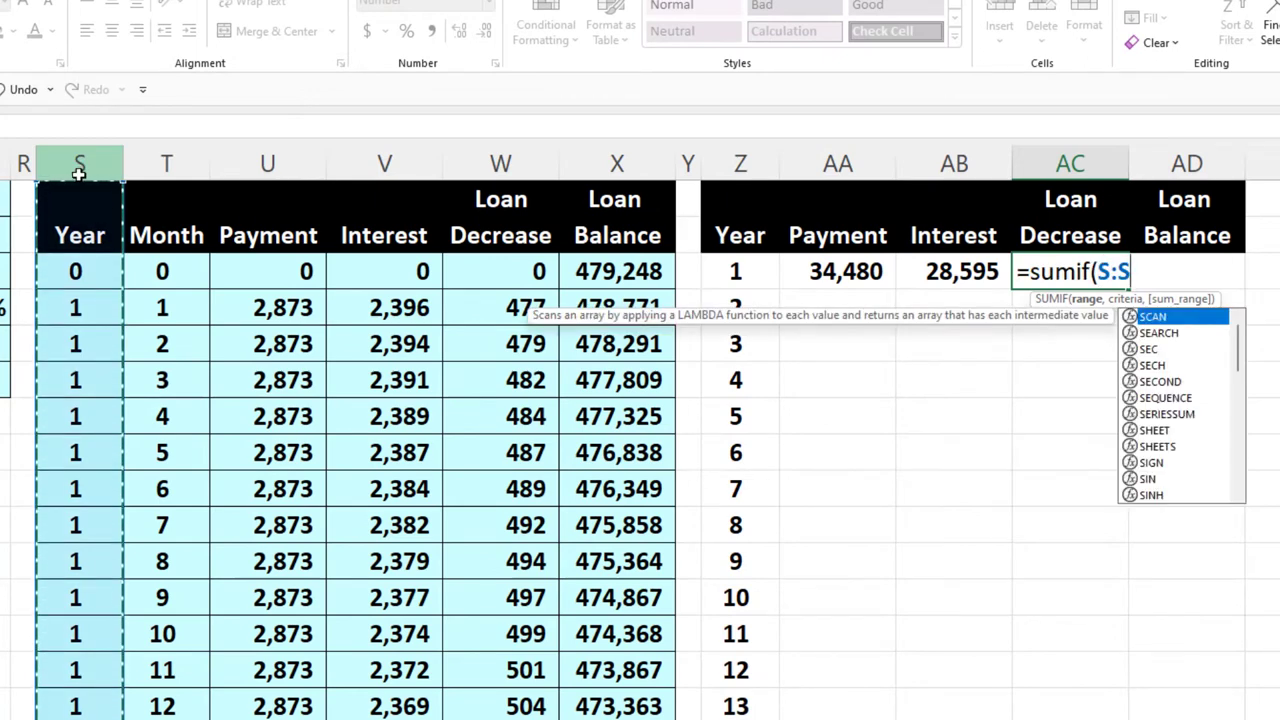
{"action": "type", "text": ","}
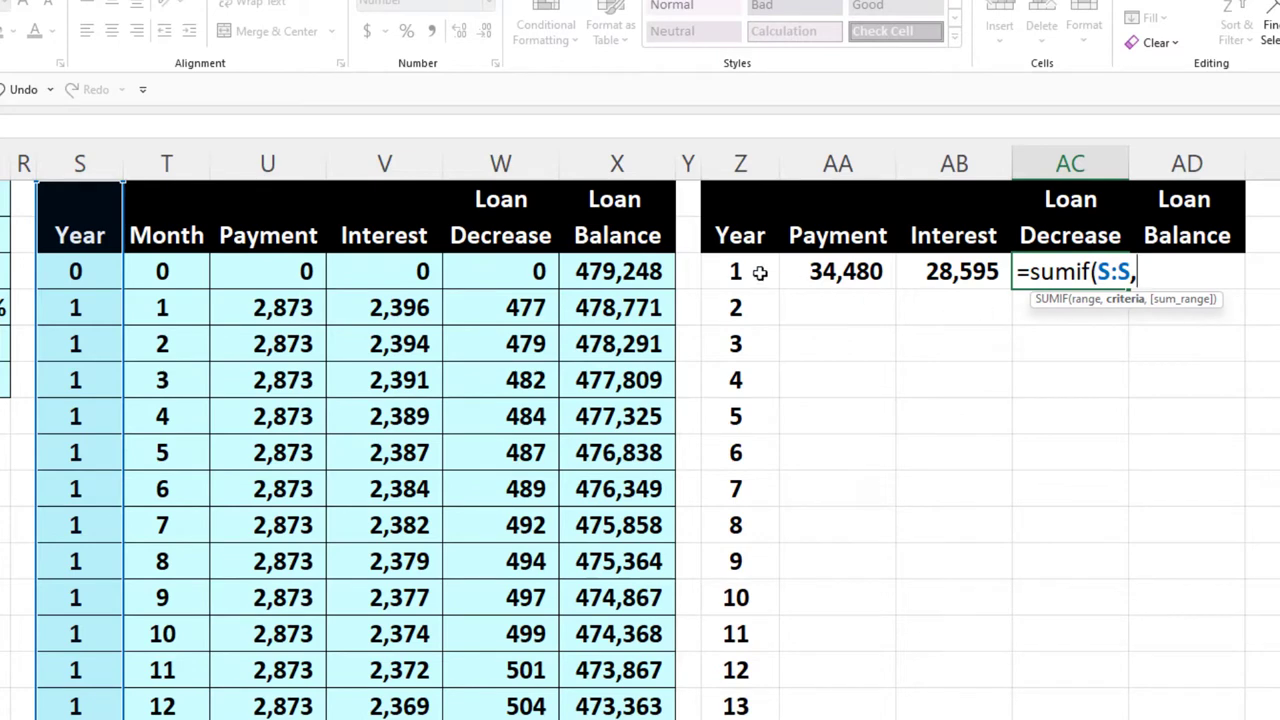
{"action": "left_click", "coordinate": [755, 271]}
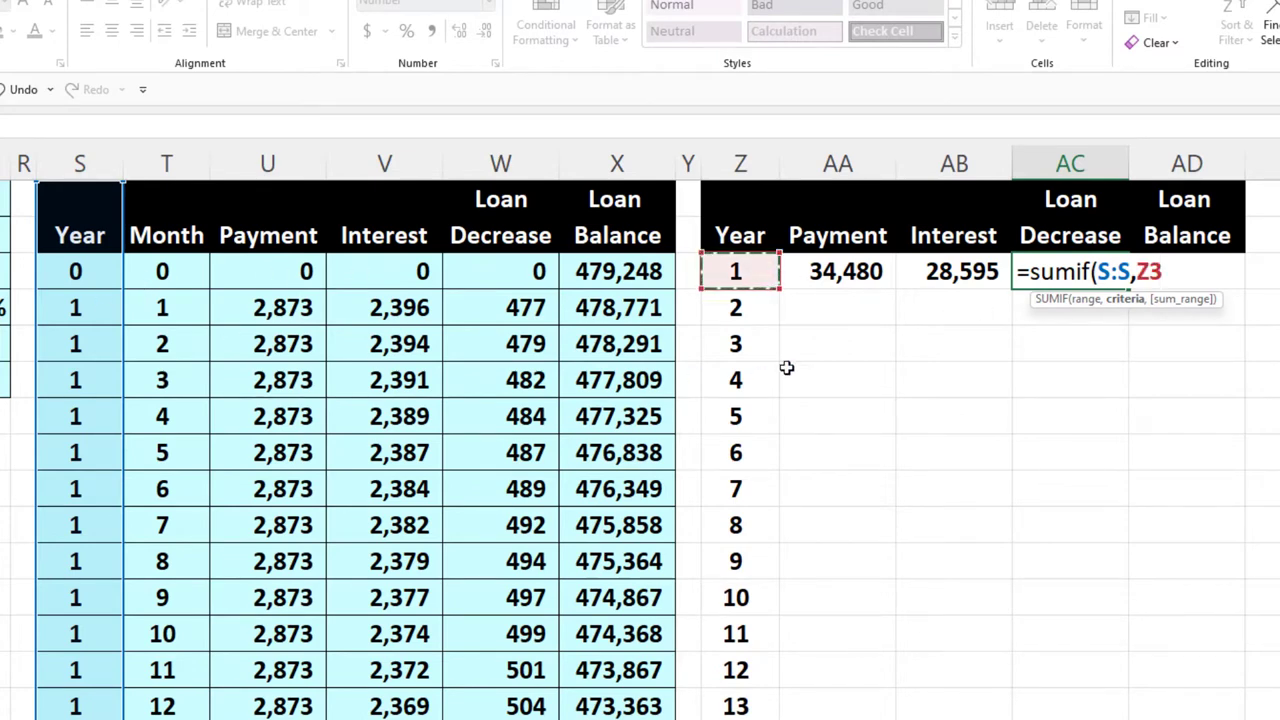
{"action": "type", "text": ","}
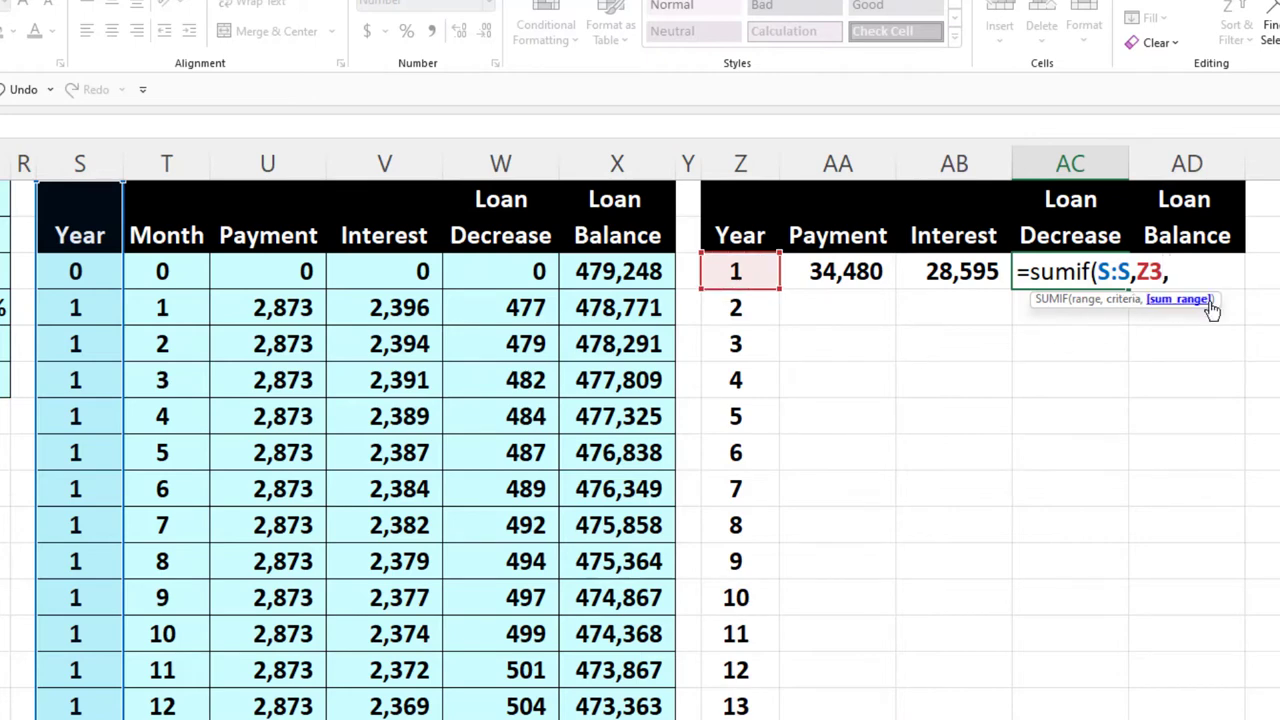
{"action": "left_click", "coordinate": [505, 165]}
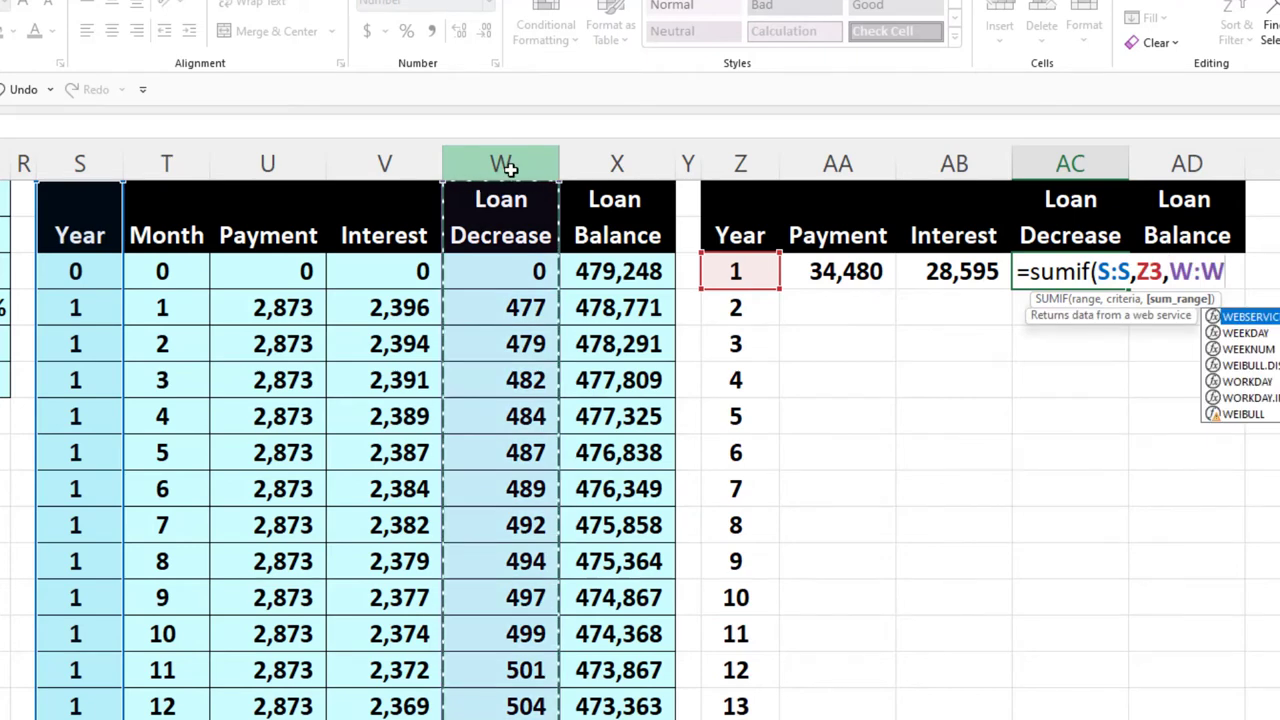
{"action": "key", "text": "Return"}
{"action": "left_click_drag", "start_coordinate": [505, 300], "coordinate": [491, 697]}
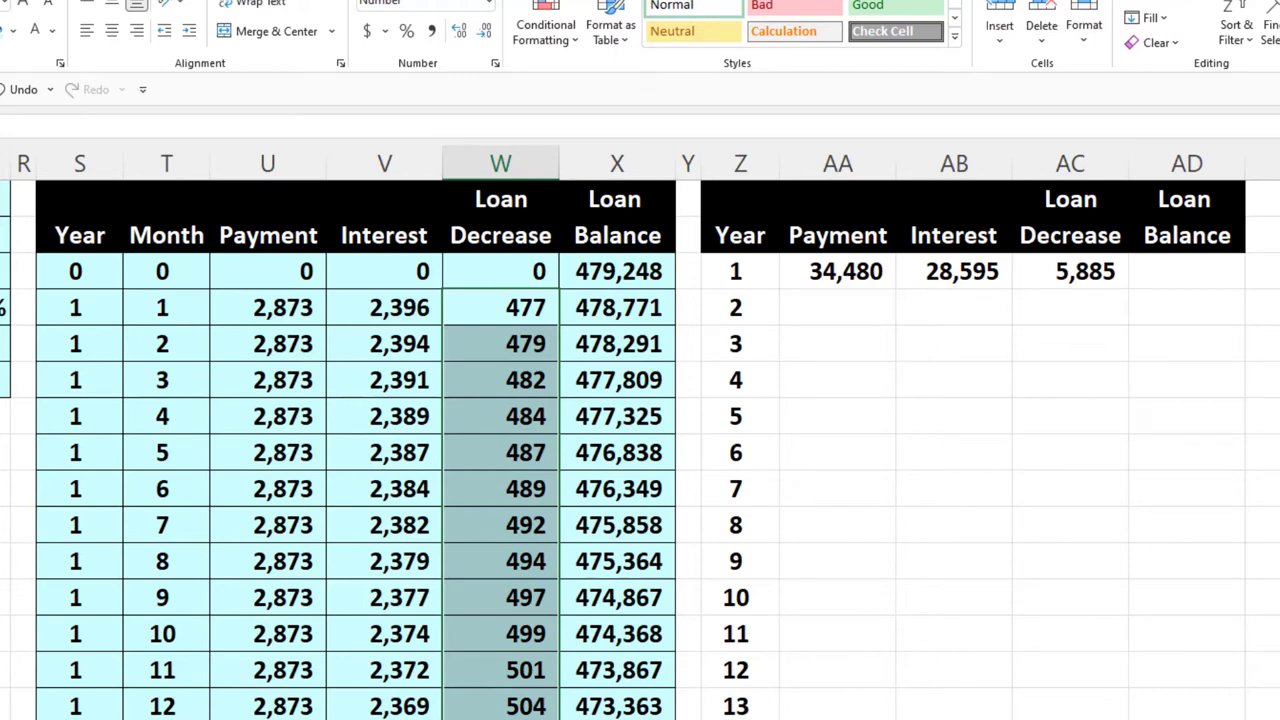
{"action": "left_click", "coordinate": [1051, 667]}
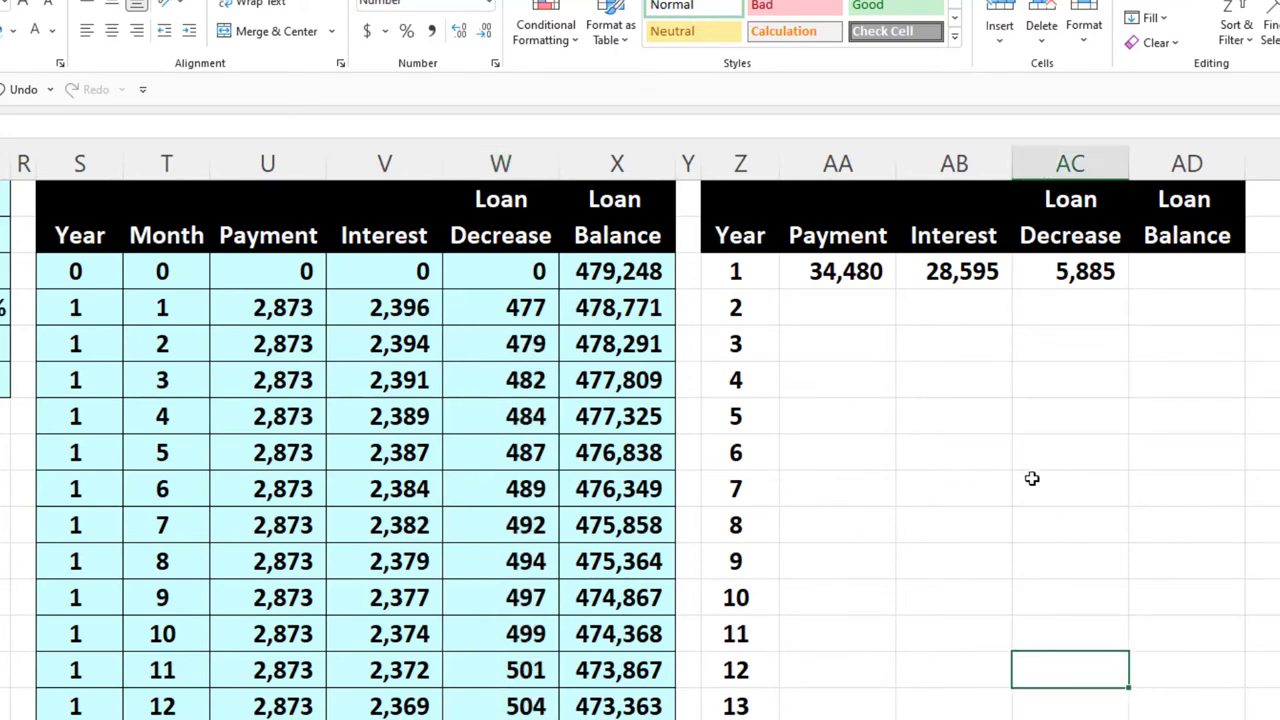
Clear year 1's Interest and Loan Decrease, and anchor AA3 as =SUMIF($S:$S,$Z3,U:U)
{"action": "left_click_drag", "start_coordinate": [952, 281], "coordinate": [1036, 281]}
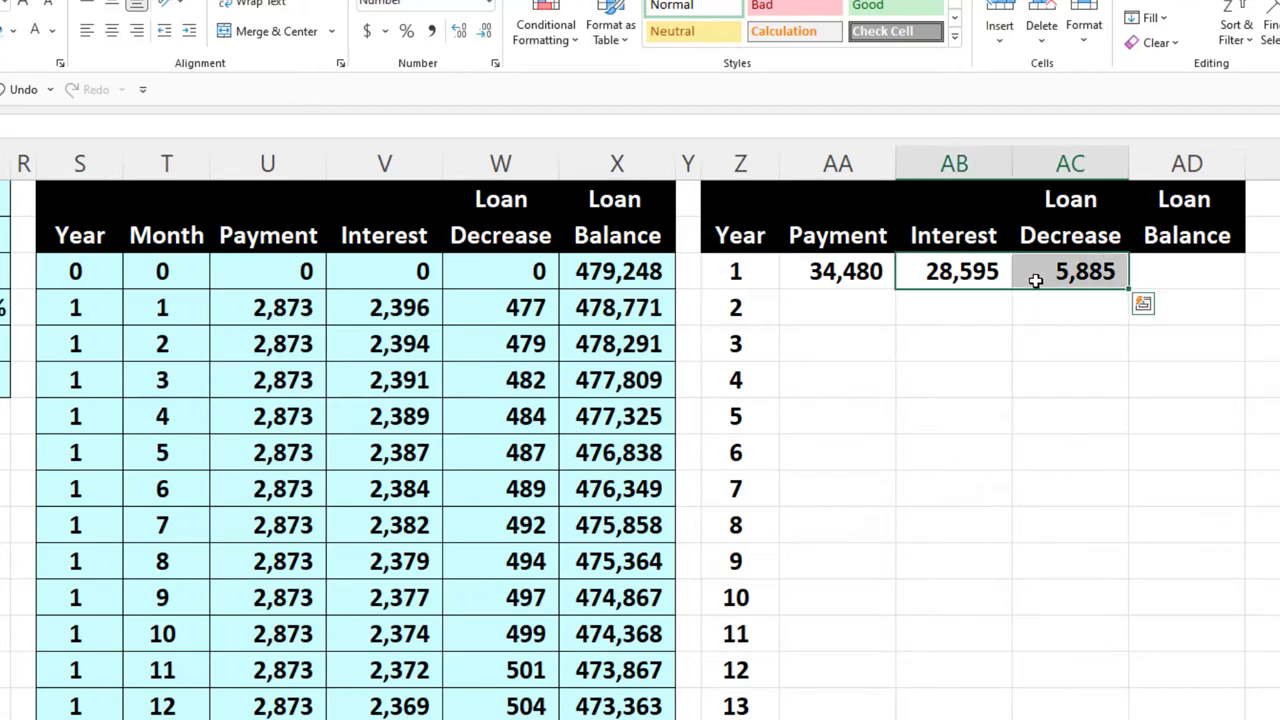
{"action": "key", "text": "Delete"}
{"action": "left_click", "coordinate": [857, 271]}
{"action": "key", "text": "F2"}
{"action": "key", "text": "Right"}
{"action": "key", "text": "Right"}
{"action": "key", "text": "Right"}
{"action": "key", "text": "Right"}
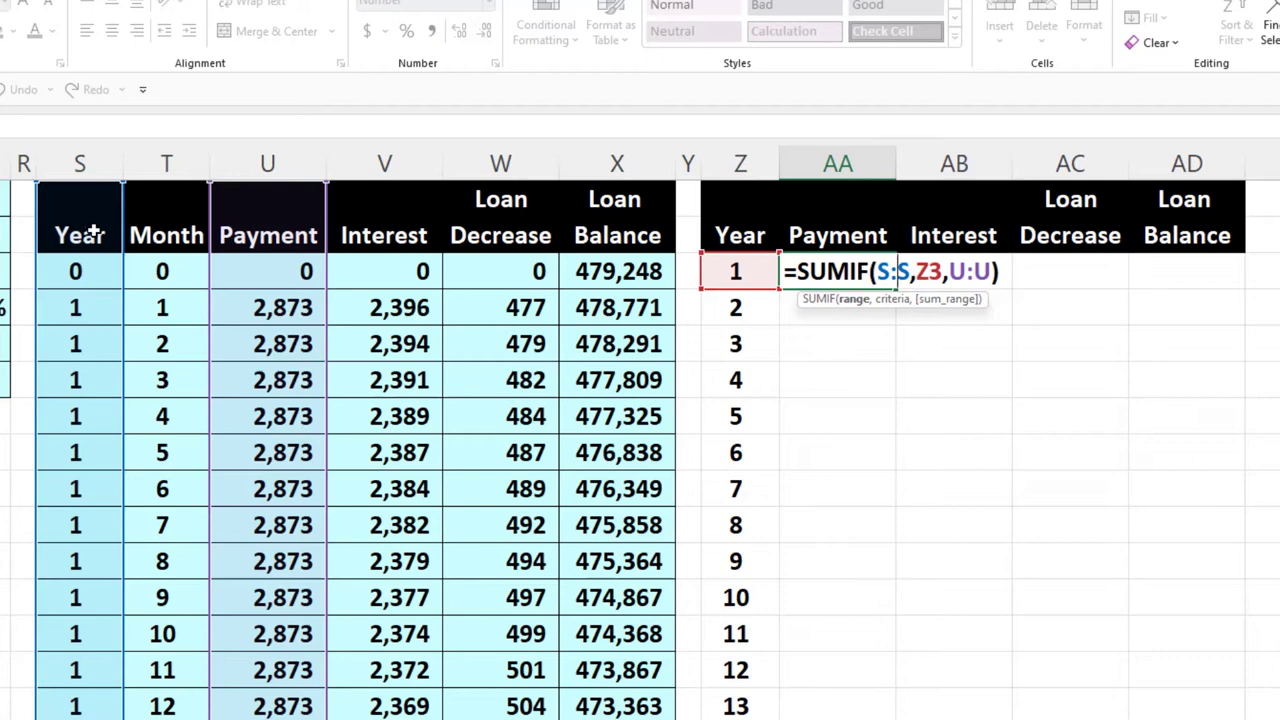
{"action": "key", "text": "F4"}
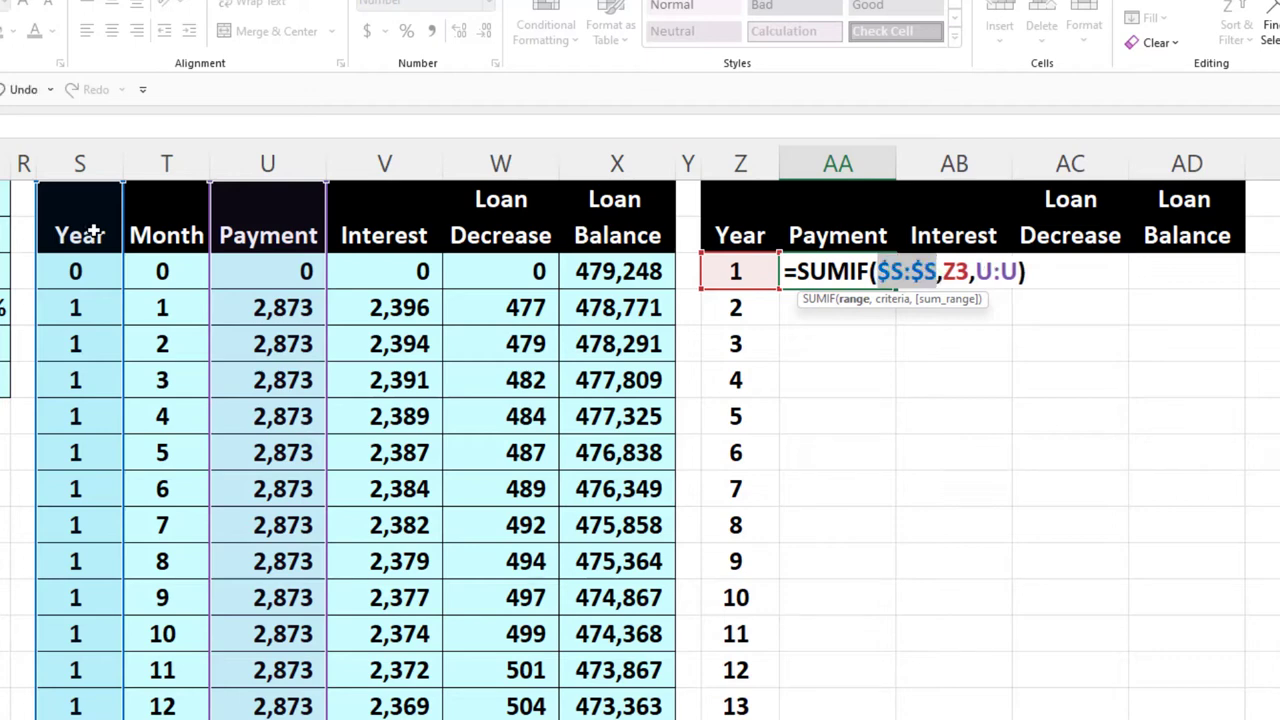
{"action": "key", "text": "Right"}
{"action": "key", "text": "Right"}
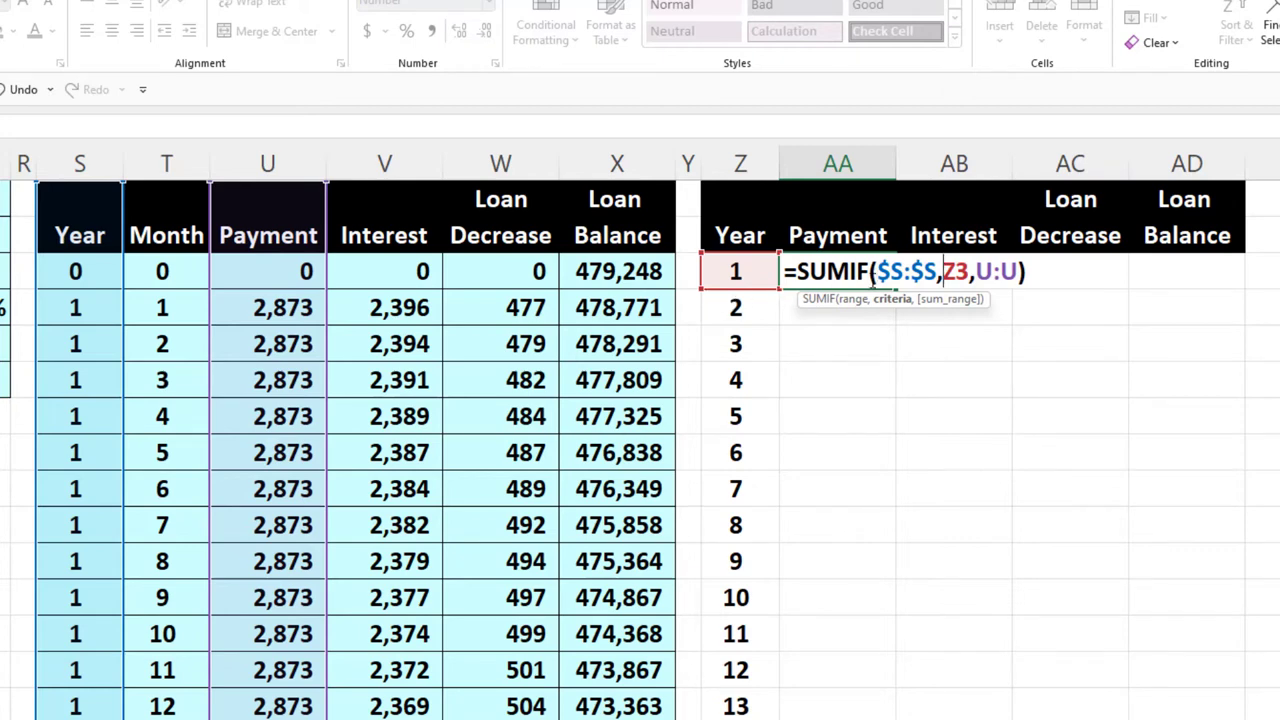
{"action": "type", "text": "$"}
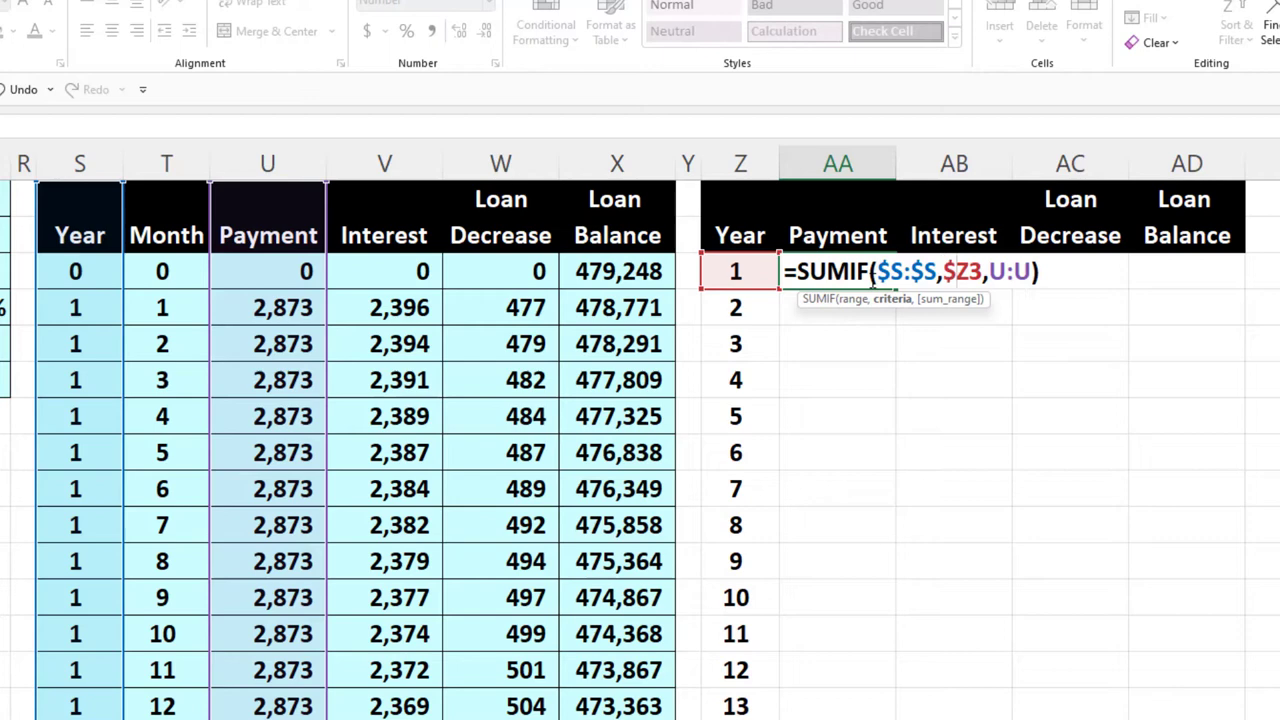
{"action": "key", "text": "Right"}
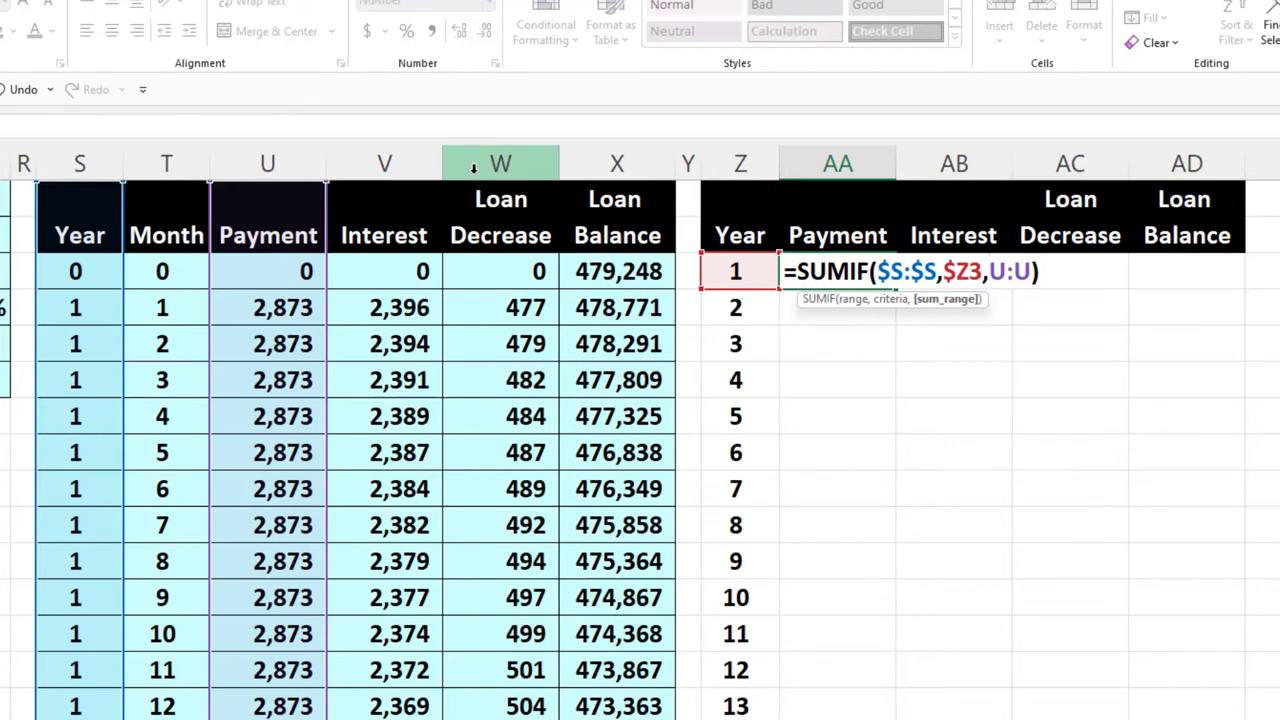
{"action": "key", "text": "Return"}
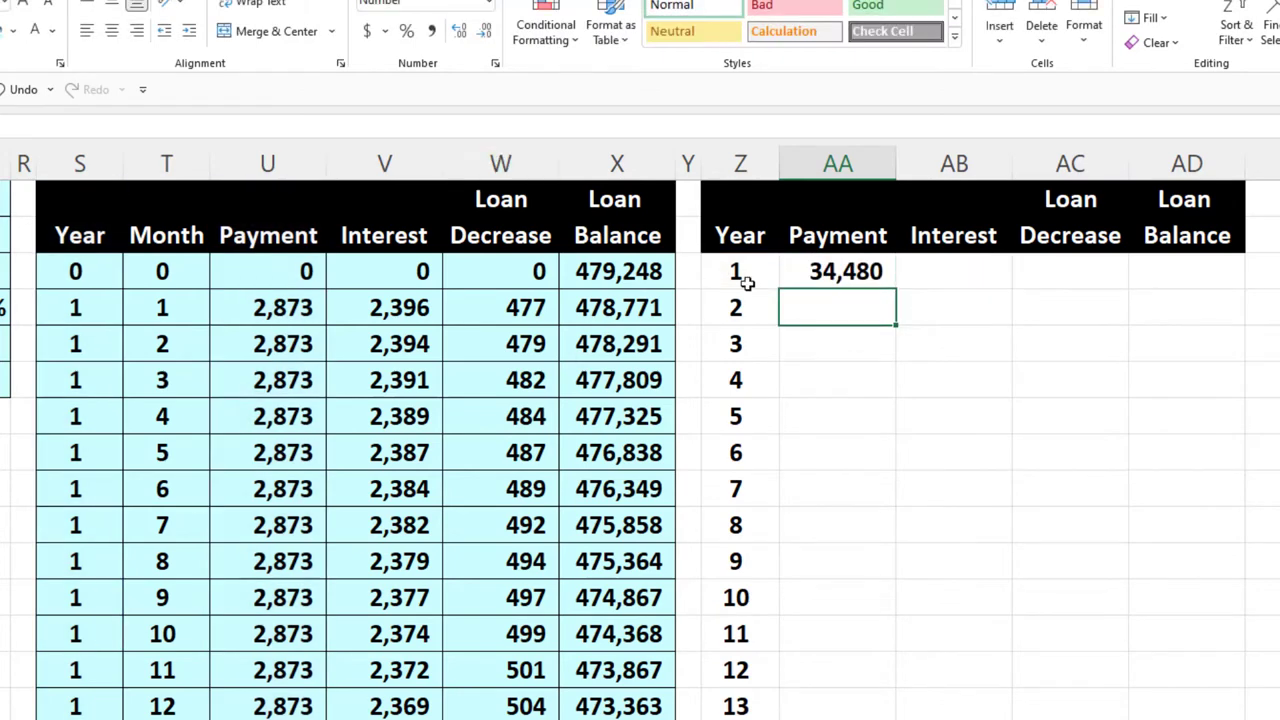
Copy year 1's SUMIF formulas across to AC3 and down through year 30, checking AC32
{"action": "left_click", "coordinate": [884, 286]}
{"action": "left_click_drag", "start_coordinate": [896, 290], "coordinate": [1074, 283]}
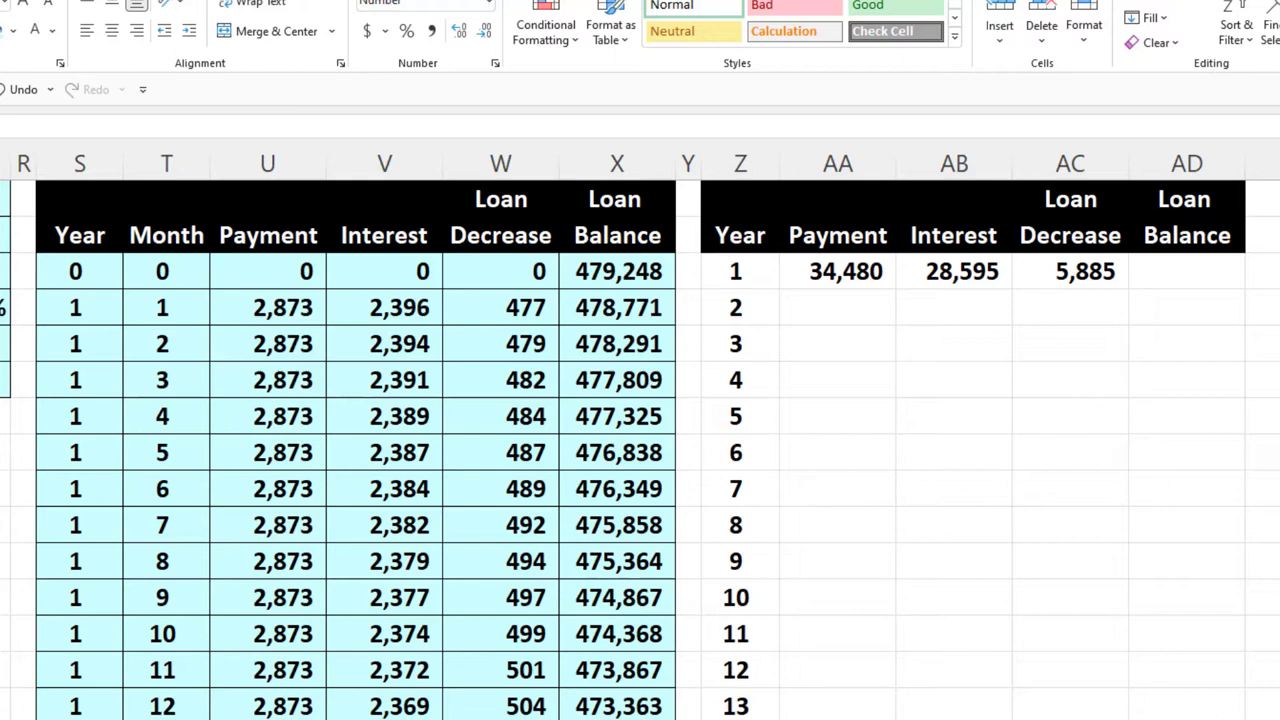
{"action": "left_click_drag", "start_coordinate": [854, 270], "coordinate": [1031, 270]}
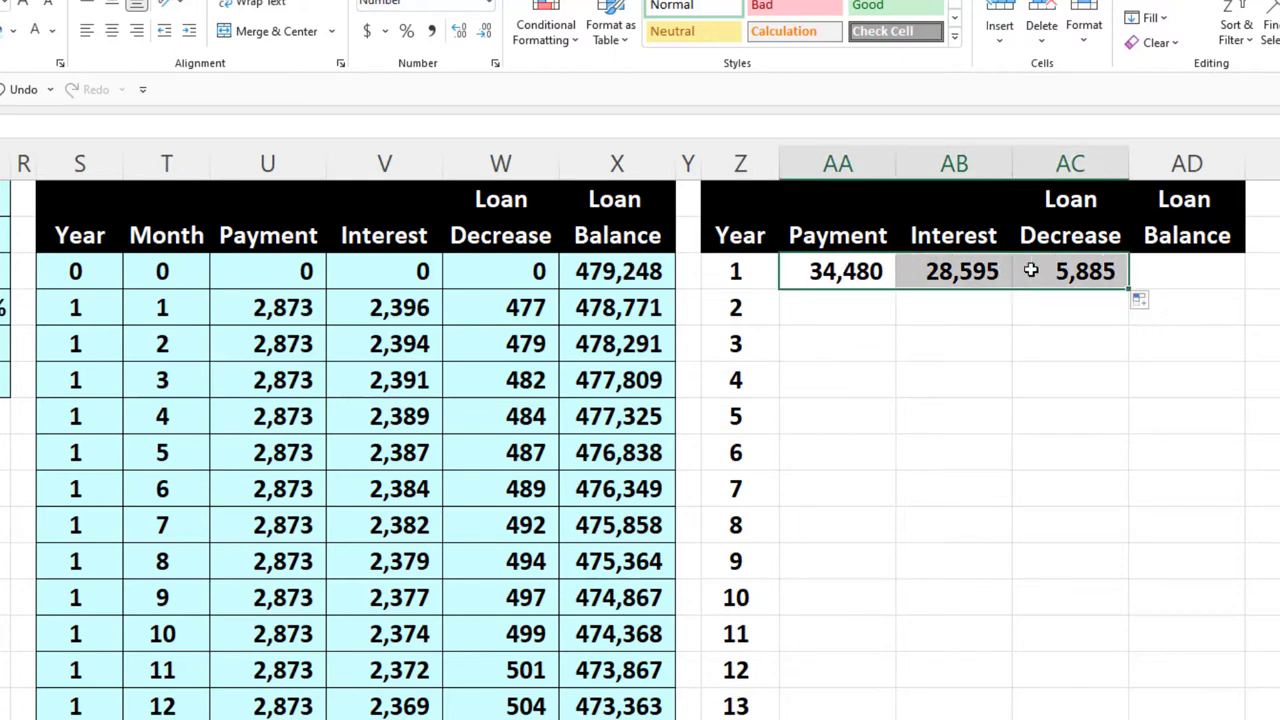
{"action": "double_click", "coordinate": [1128, 290]}
{"action": "scroll", "coordinate": [1137, 482], "scroll_direction": "down", "scroll_amount": 4}
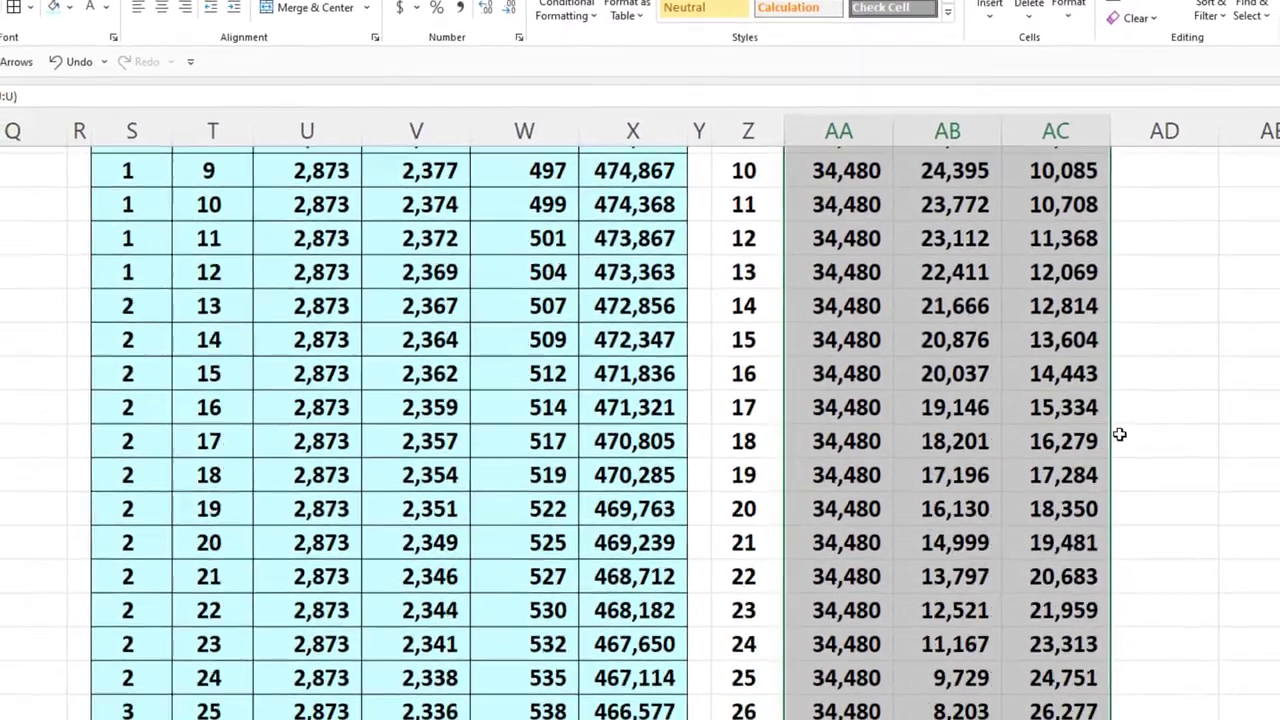
{"action": "scroll", "coordinate": [1119, 434], "scroll_direction": "down", "scroll_amount": 2}
{"action": "double_click", "coordinate": [1082, 595]}
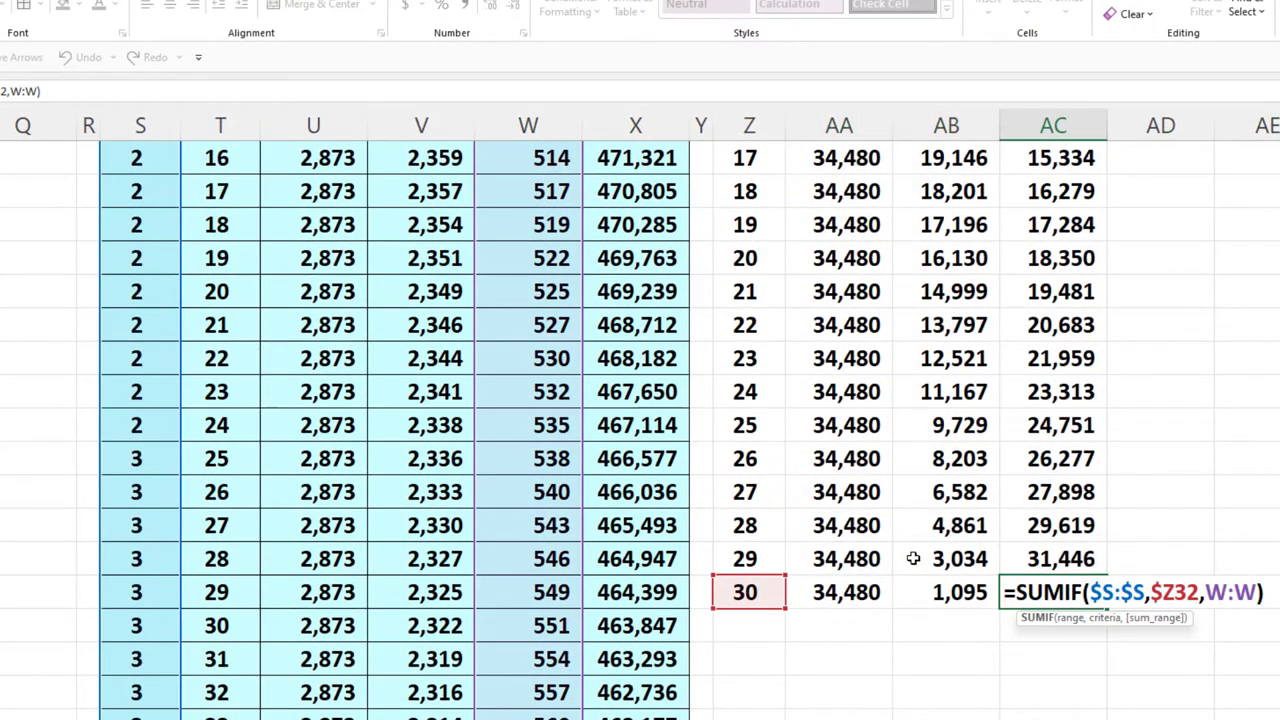
{"action": "key", "text": "Return"}
{"action": "scroll", "coordinate": [913, 558], "scroll_direction": "up", "scroll_amount": 7}
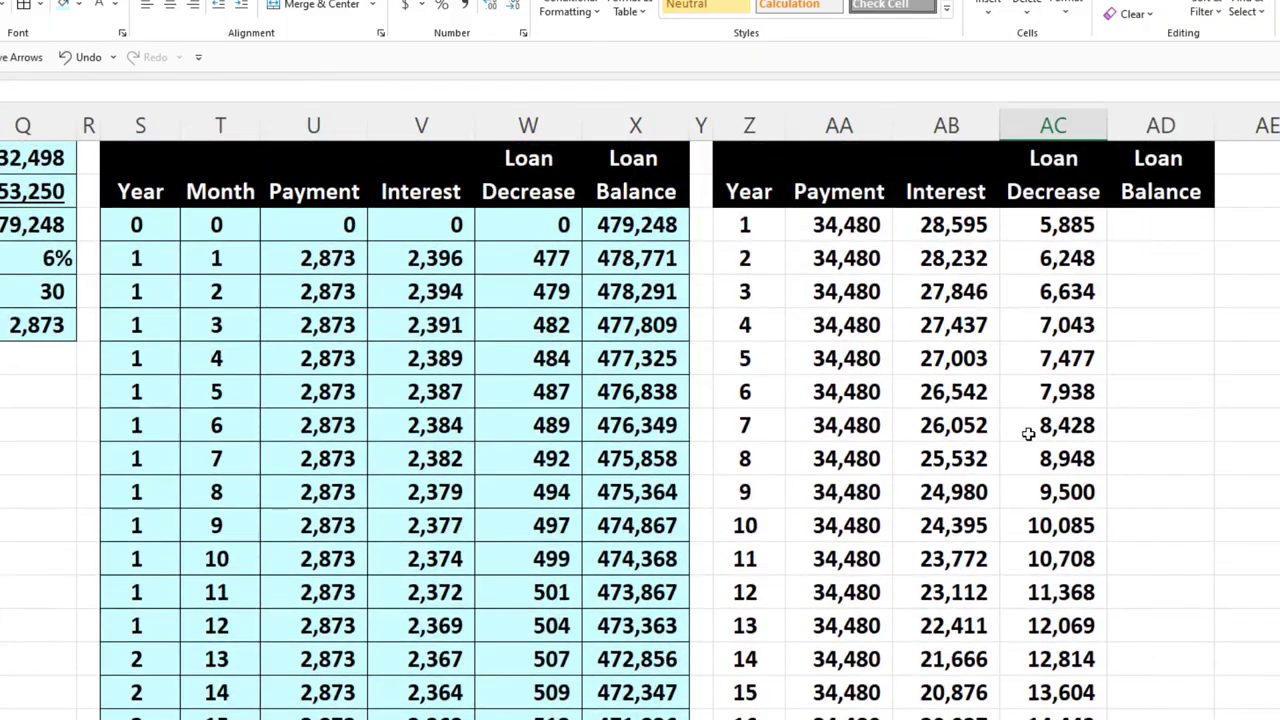
Enter a MINIFS of column X by year Z3 in AD3, giving 473,363, and compare it with month 12
{"action": "left_click", "coordinate": [218, 624]}
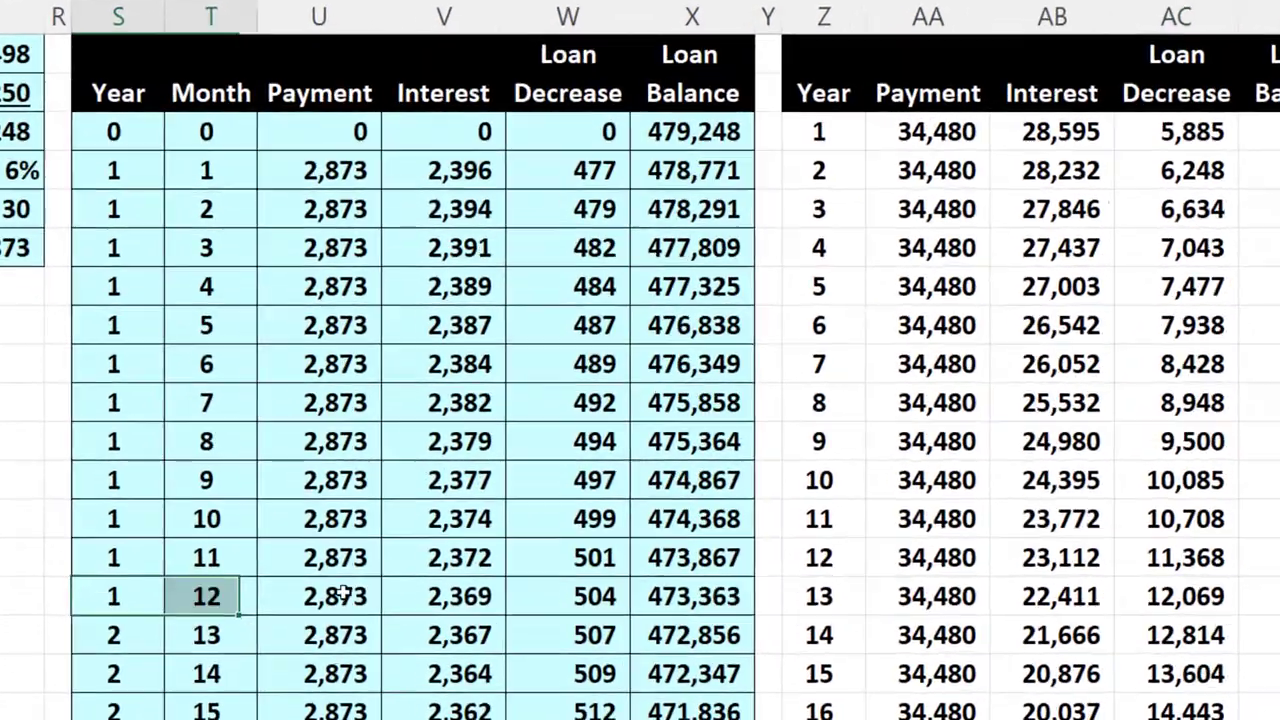
{"action": "left_click_drag", "start_coordinate": [342, 593], "coordinate": [677, 596]}
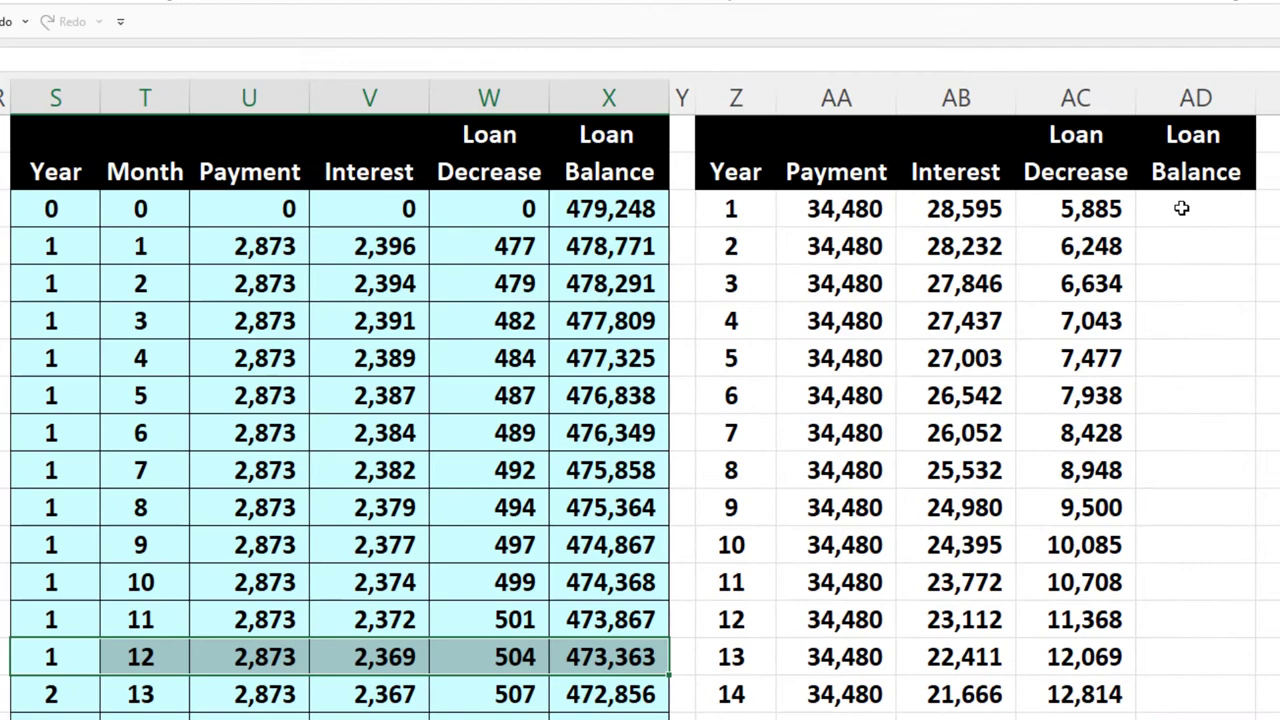
{"action": "left_click", "coordinate": [1205, 199]}
{"action": "type", "text": "="}
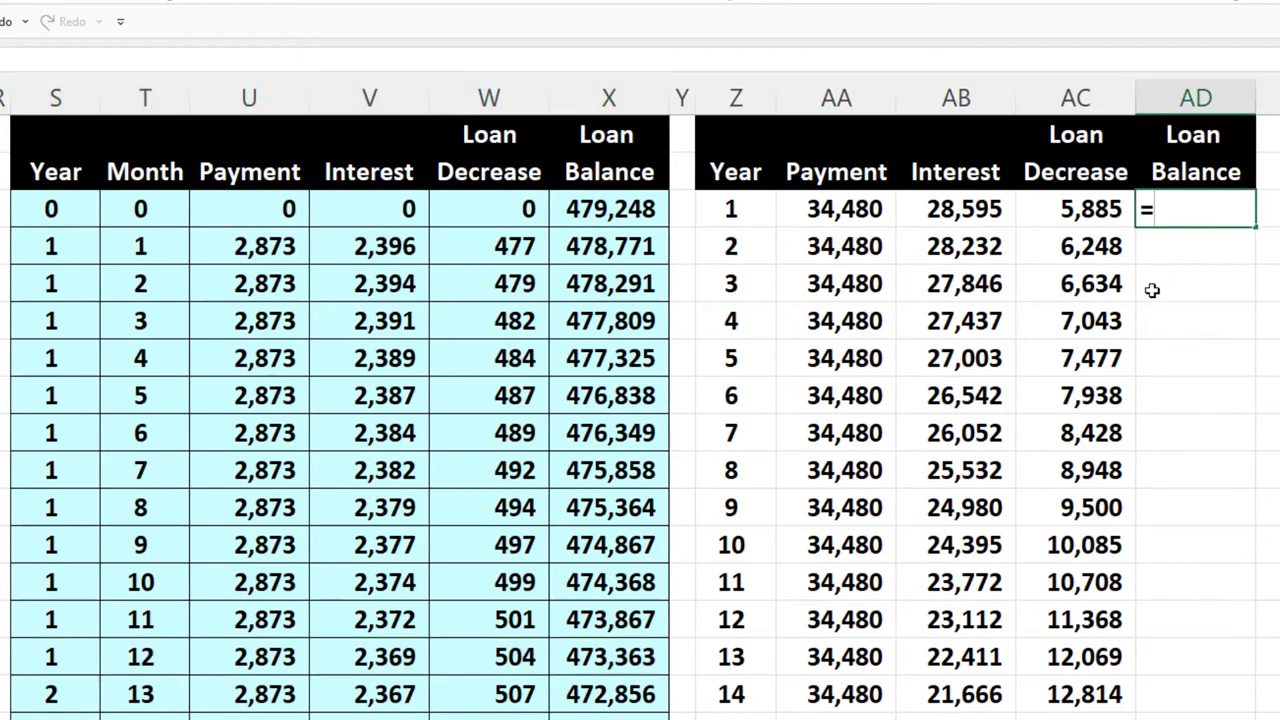
{"action": "type", "text": "minif"}
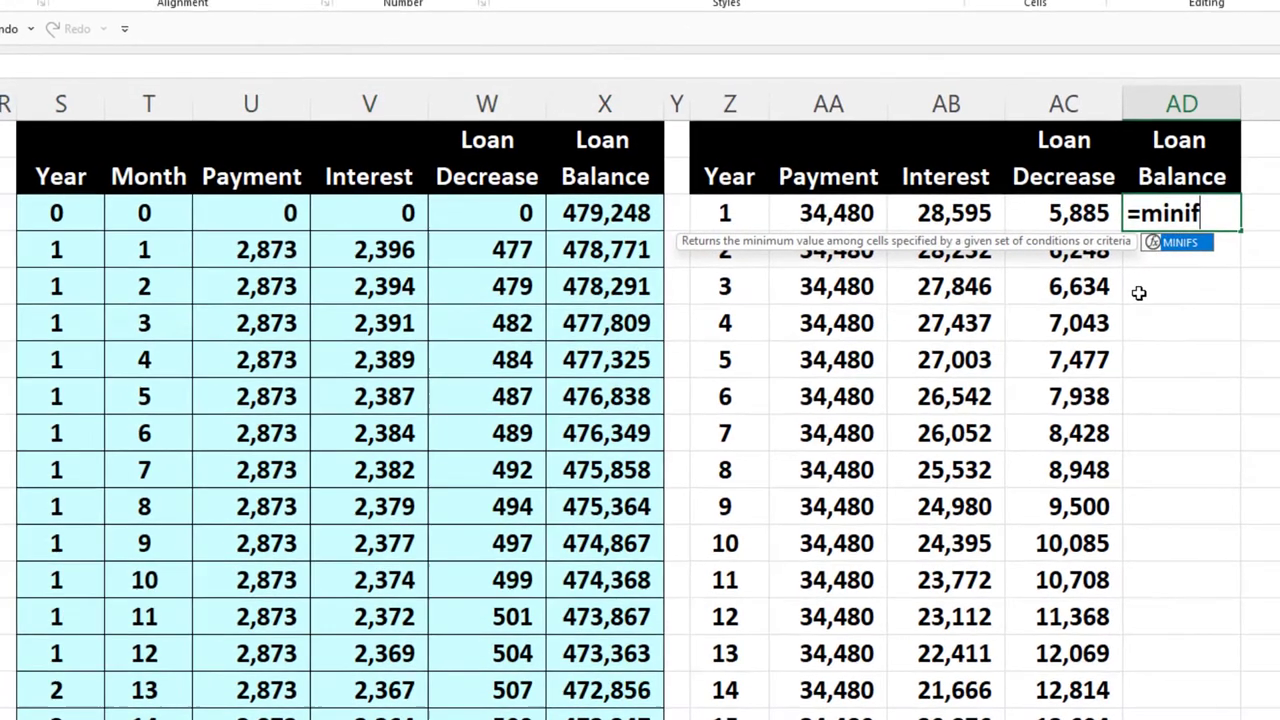
{"action": "type", "text": "s"}
{"action": "type", "text": "("}
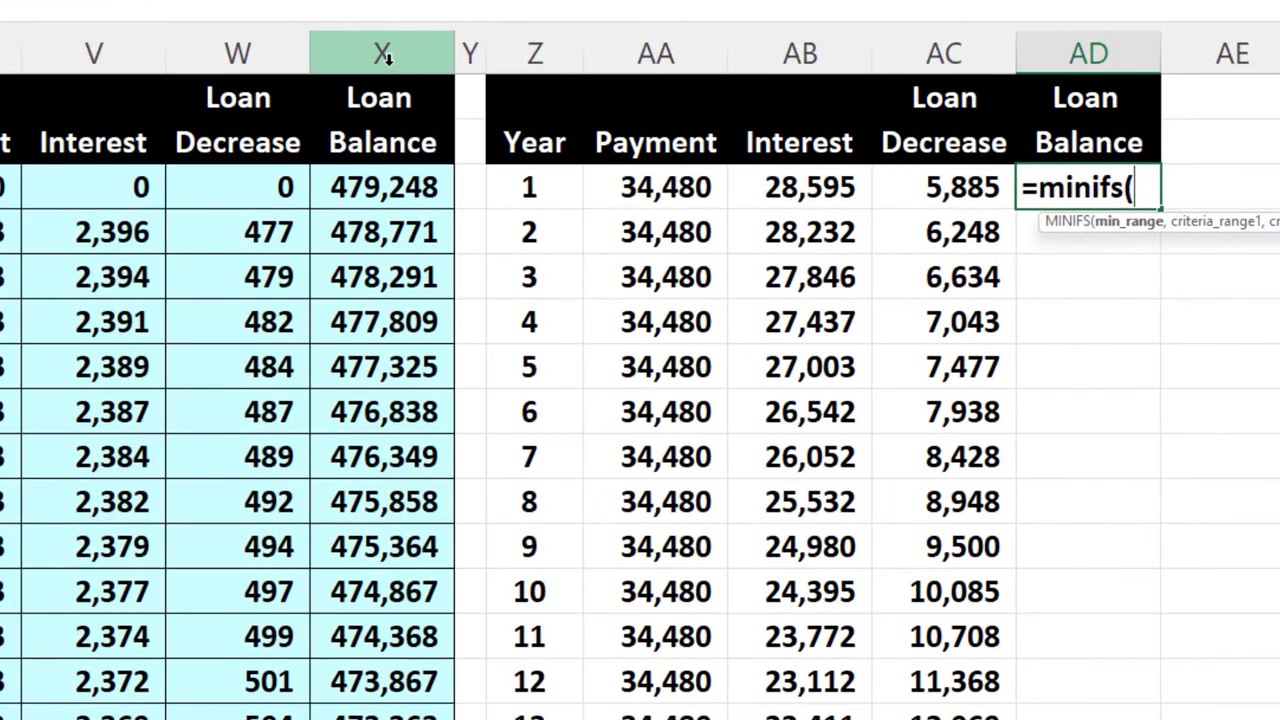
{"action": "left_click", "coordinate": [385, 57]}
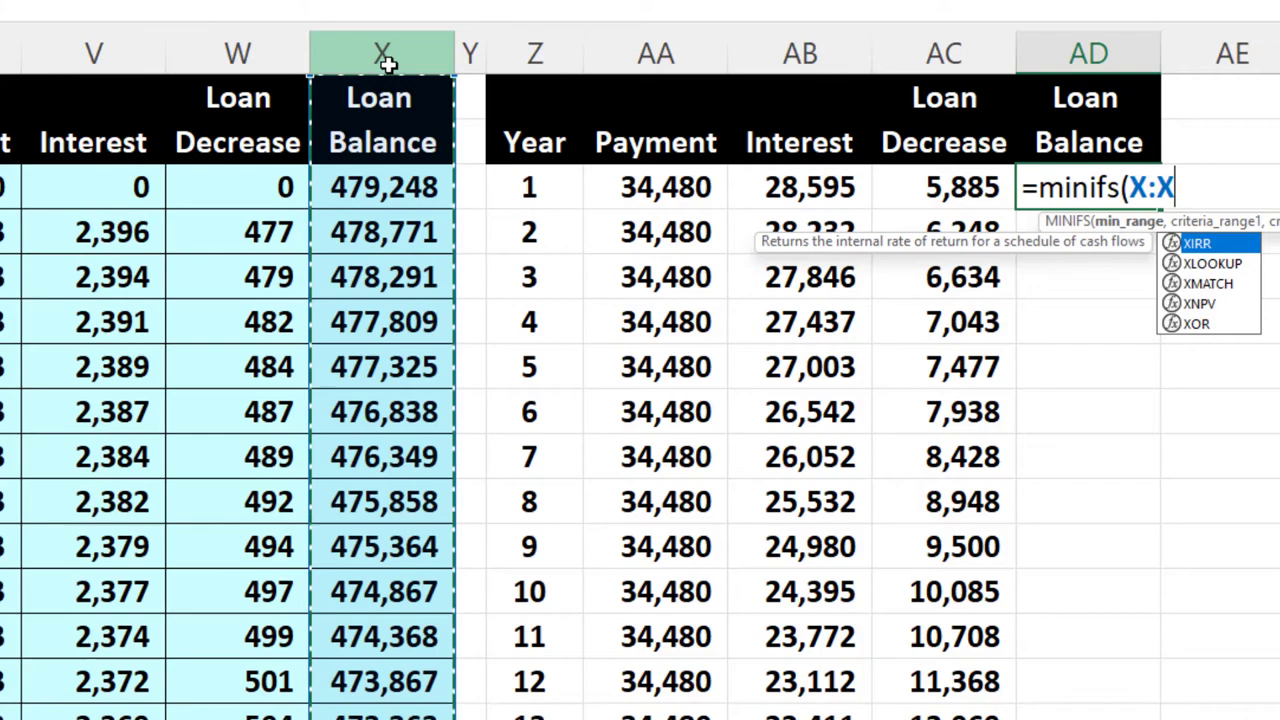
{"action": "type", "text": ","}
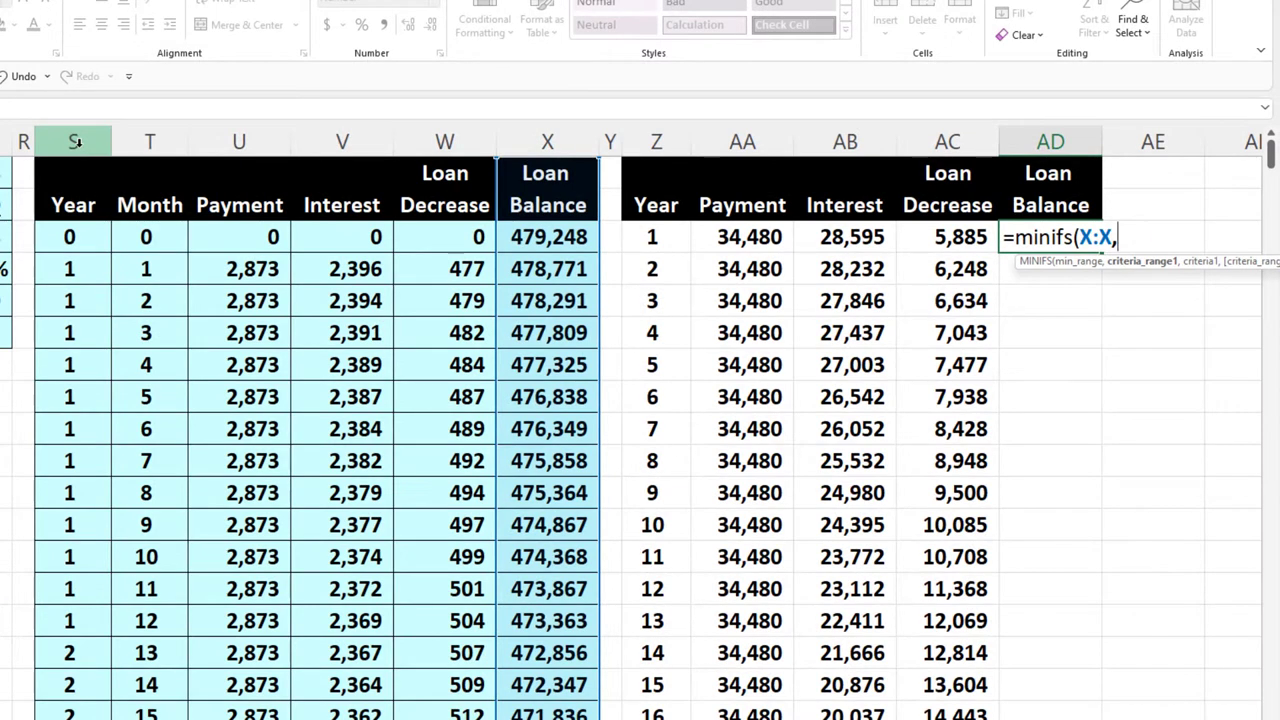
{"action": "left_click", "coordinate": [76, 142]}
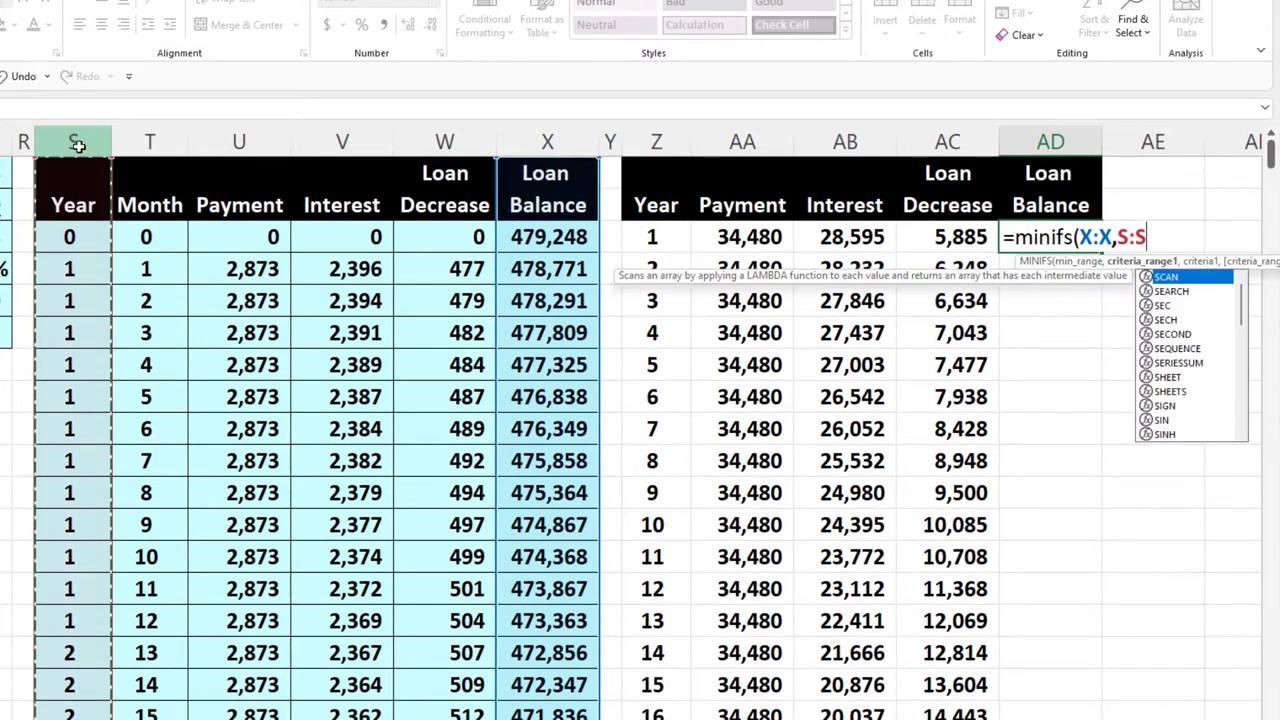
{"action": "type", "text": ","}
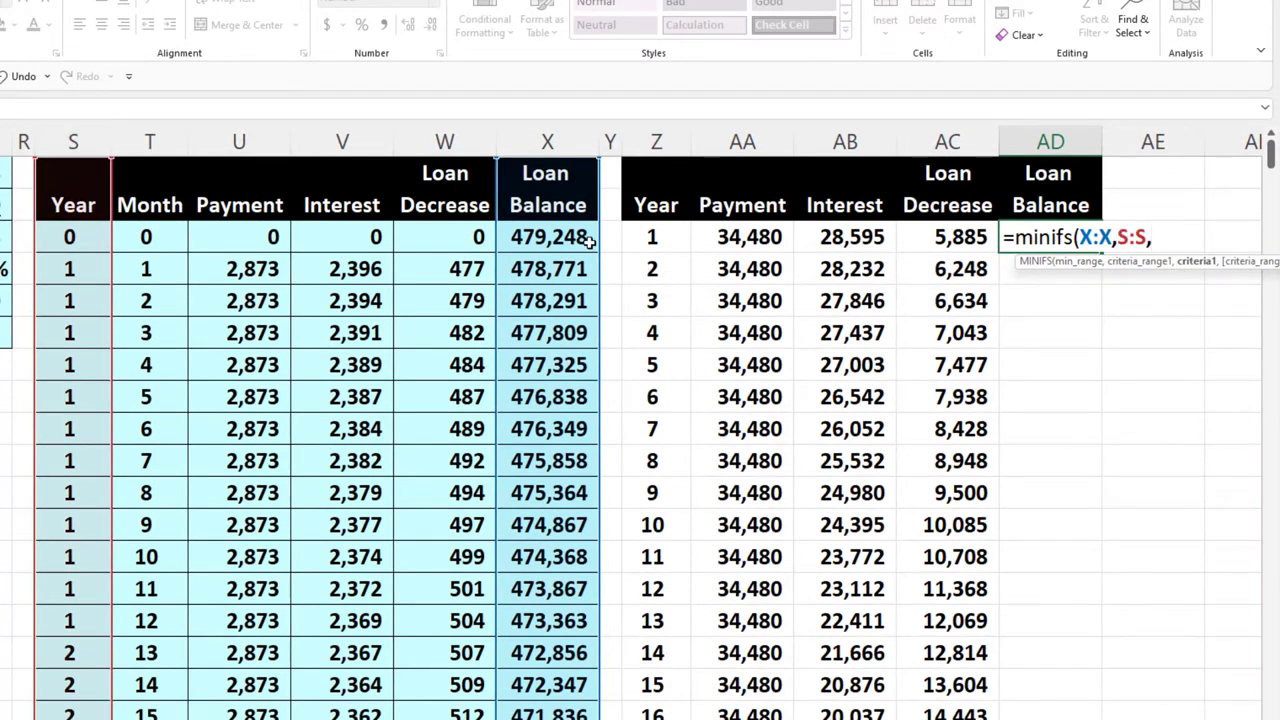
{"action": "left_click", "coordinate": [673, 242]}
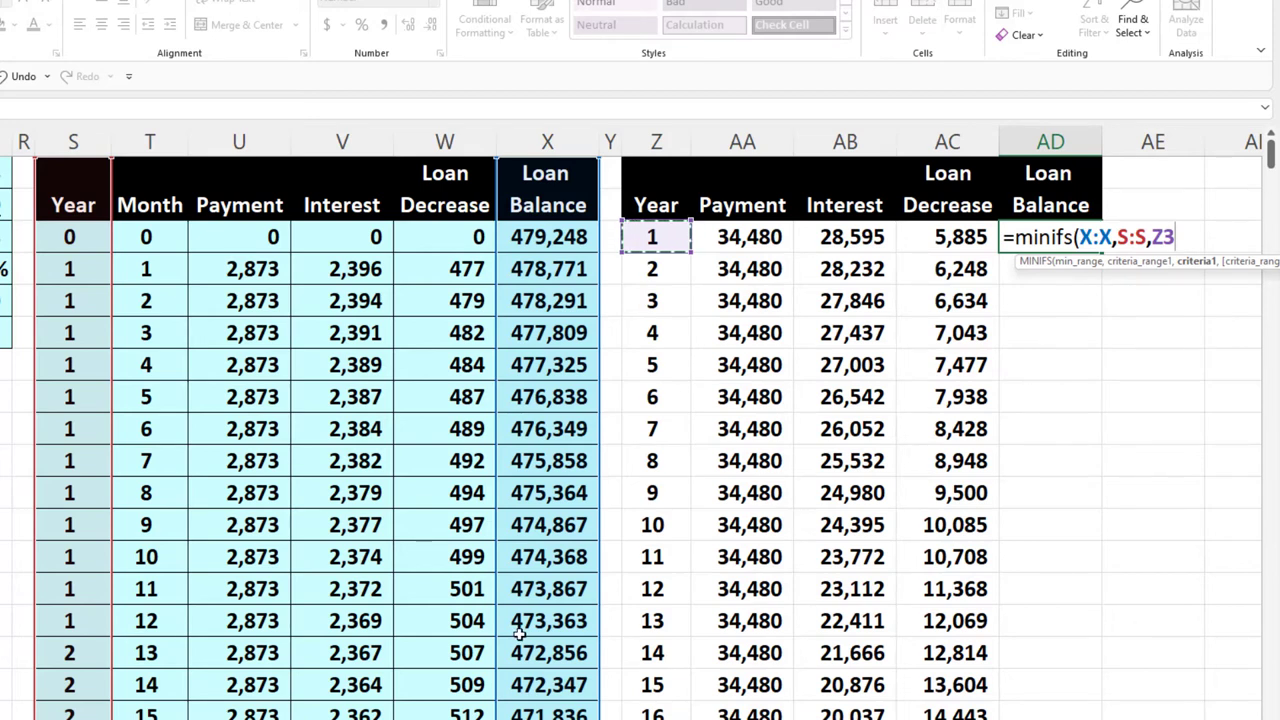
{"action": "key", "text": "Return"}
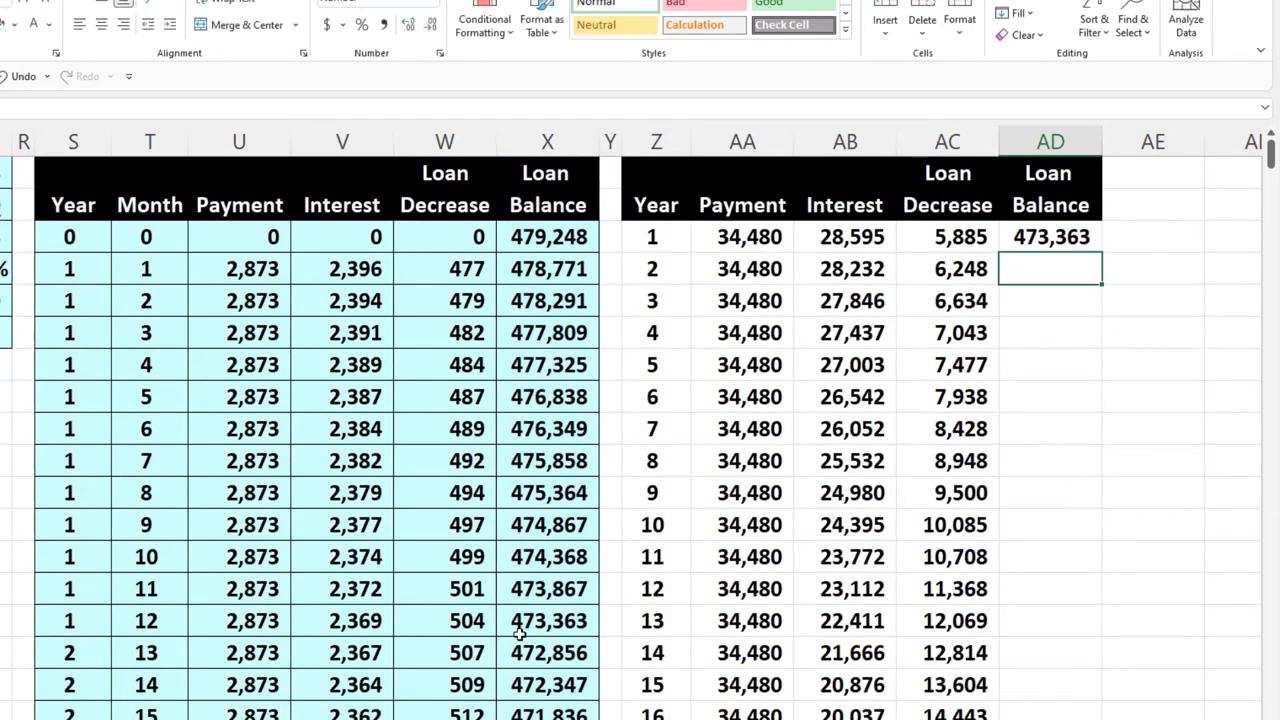
{"action": "left_click", "coordinate": [1050, 247]}
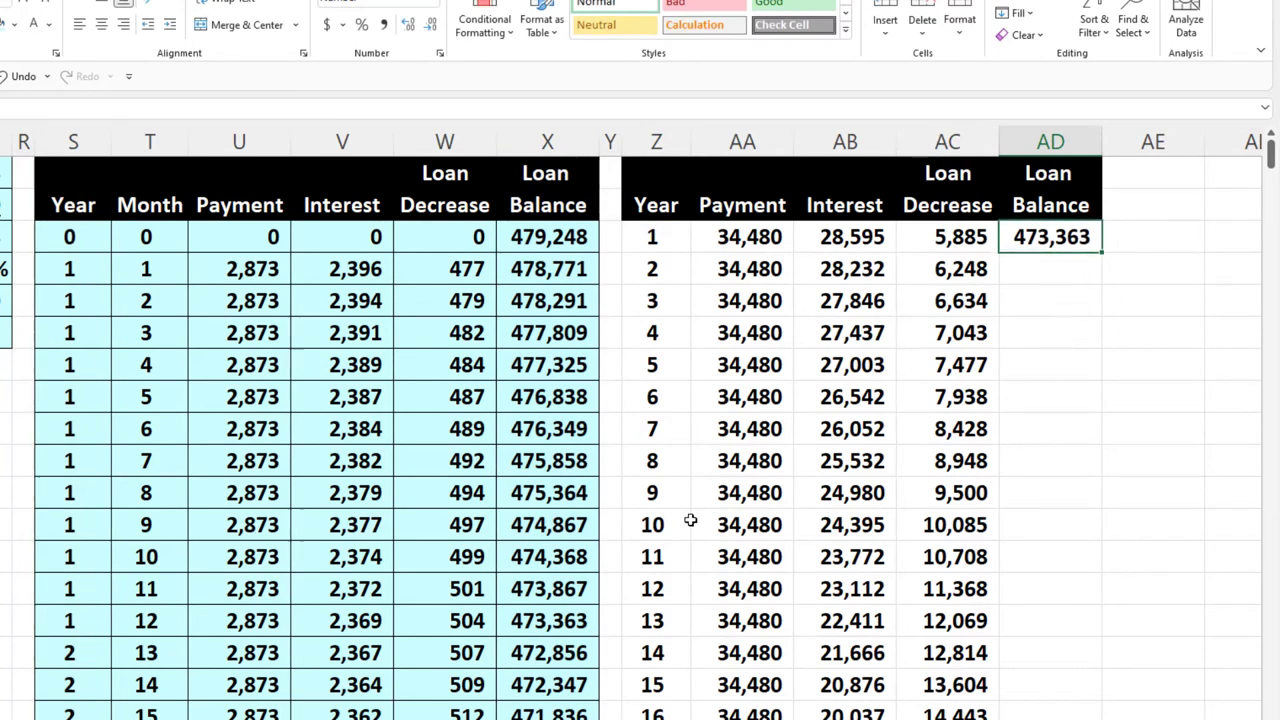
{"action": "left_click", "coordinate": [557, 619]}
Extend the Loan Balance column through all 30 years, ending at (0)
{"action": "scroll", "coordinate": [1068, 370], "scroll_direction": "down", "scroll_amount": 2}
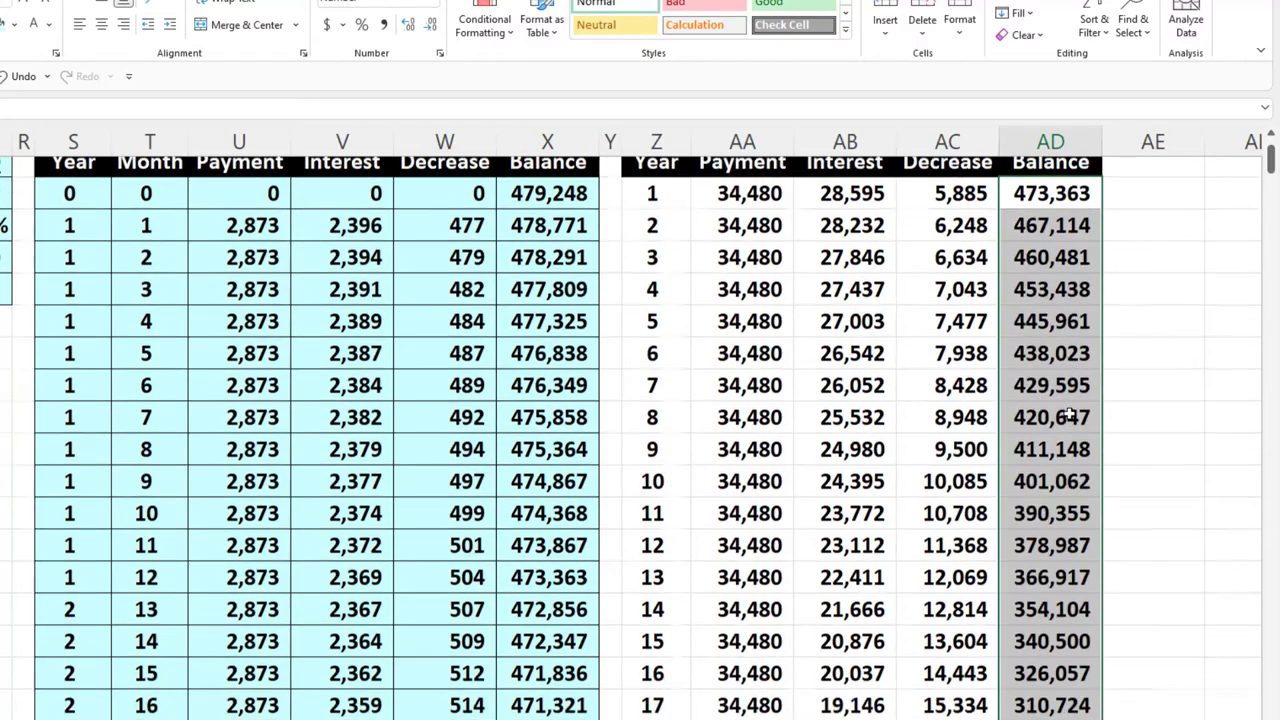
{"action": "scroll", "coordinate": [1020, 429], "scroll_direction": "up", "scroll_amount": 2}
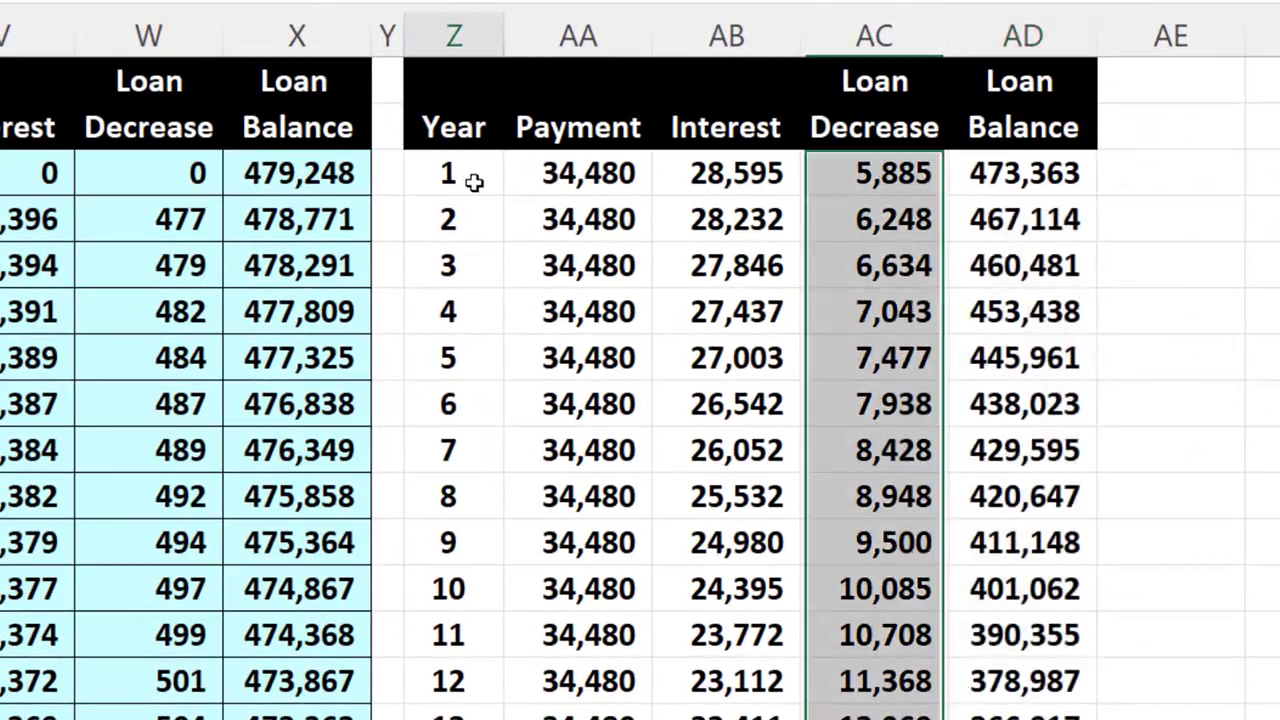
{"action": "left_click_drag", "start_coordinate": [474, 181], "coordinate": [1050, 719]}
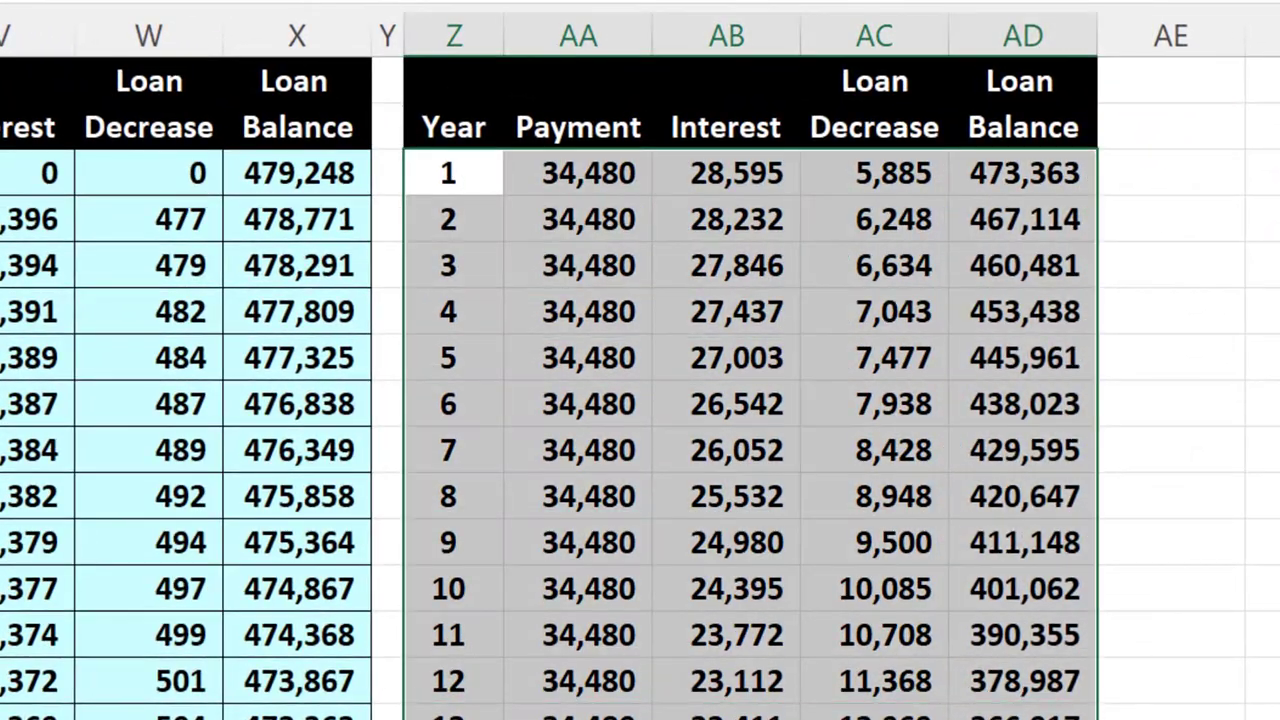
{"action": "scroll", "coordinate": [657, 709], "scroll_direction": "down", "scroll_amount": 7}
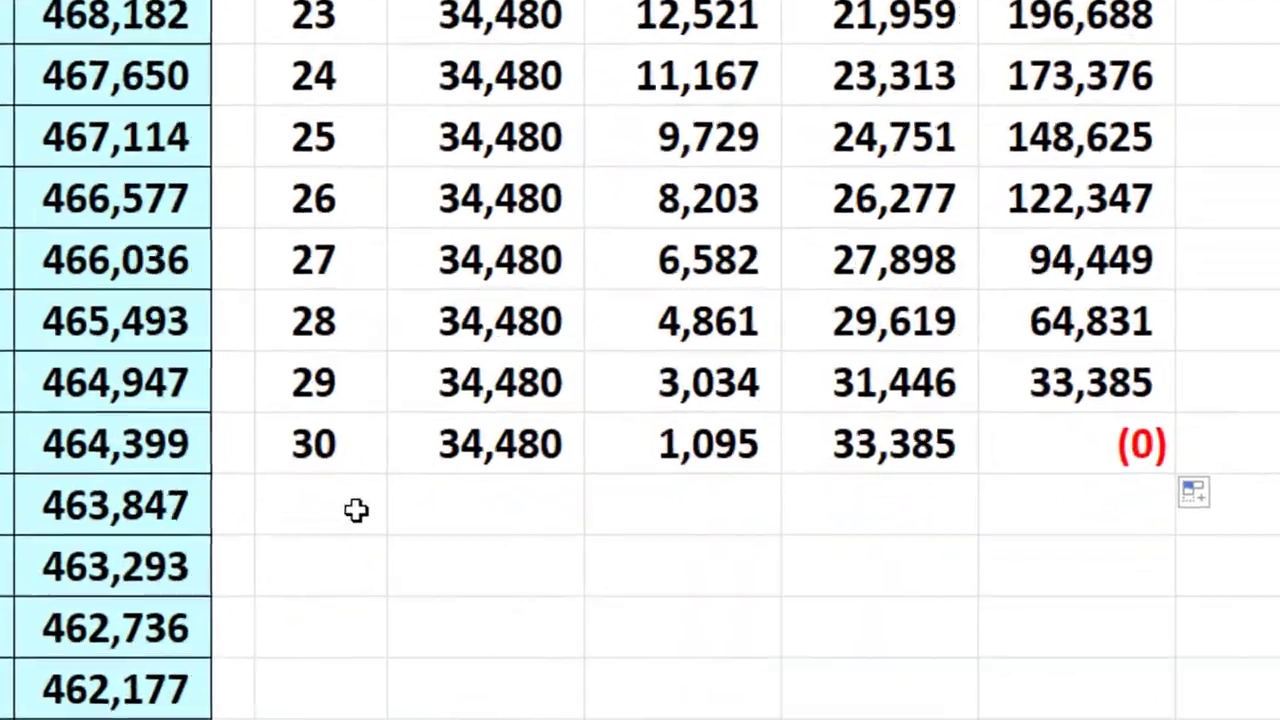
Add a 'Total' row below year 30 and start a SUM of the yearly Payment column
{"action": "left_click", "coordinate": [474, 584]}
{"action": "type", "text": "Total"}
{"action": "key", "text": "Tab"}
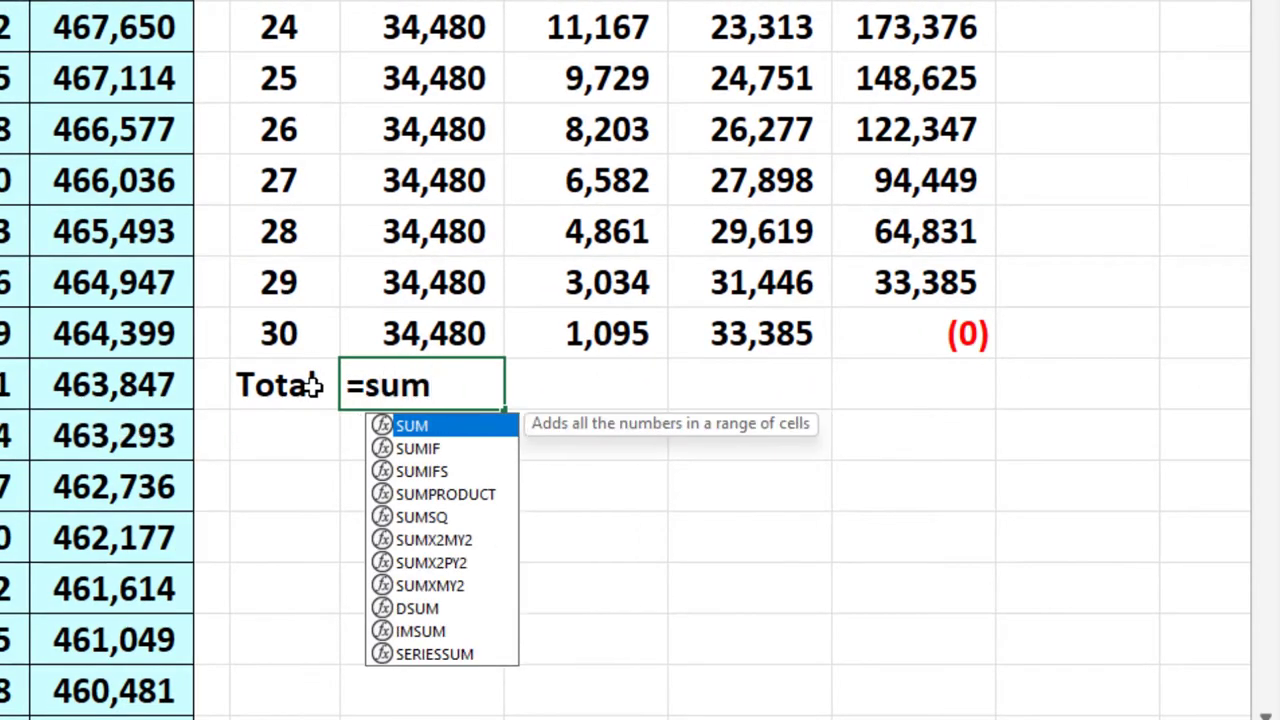
{"action": "left_click_drag", "start_coordinate": [433, 333], "coordinate": [440, 5]}
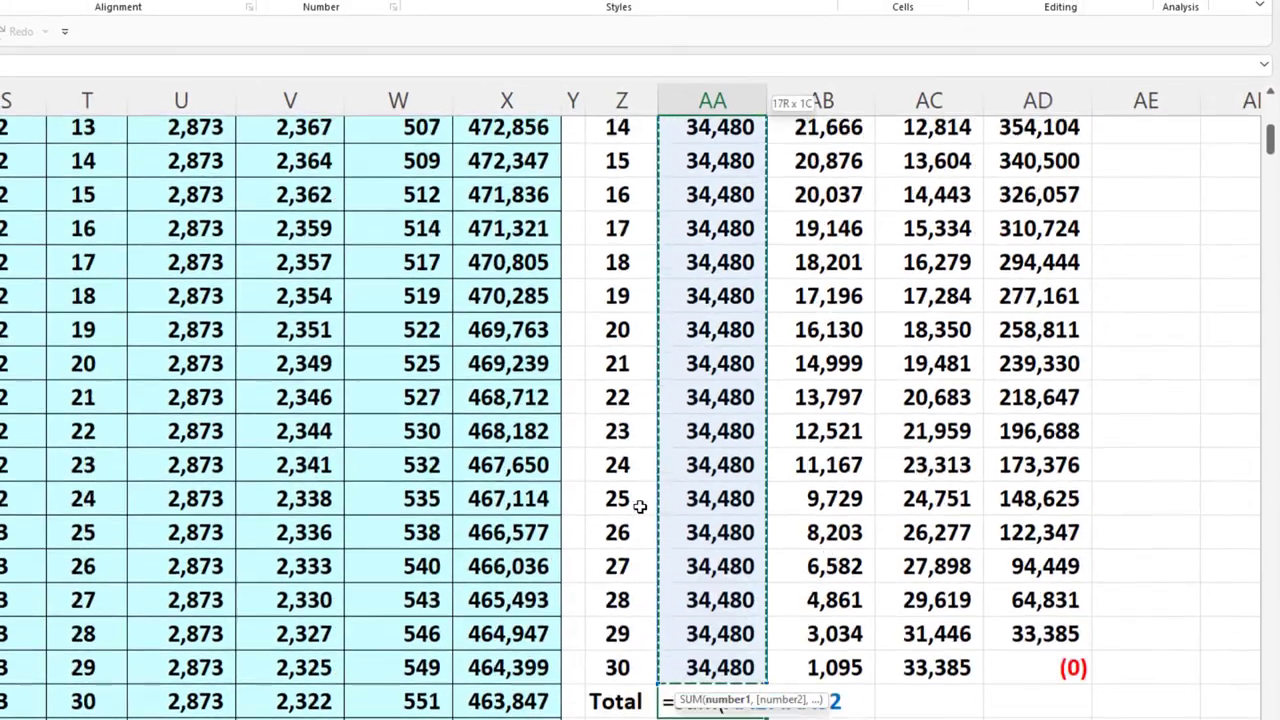
{"action": "left_click_drag", "start_coordinate": [640, 507], "coordinate": [640, 507]}
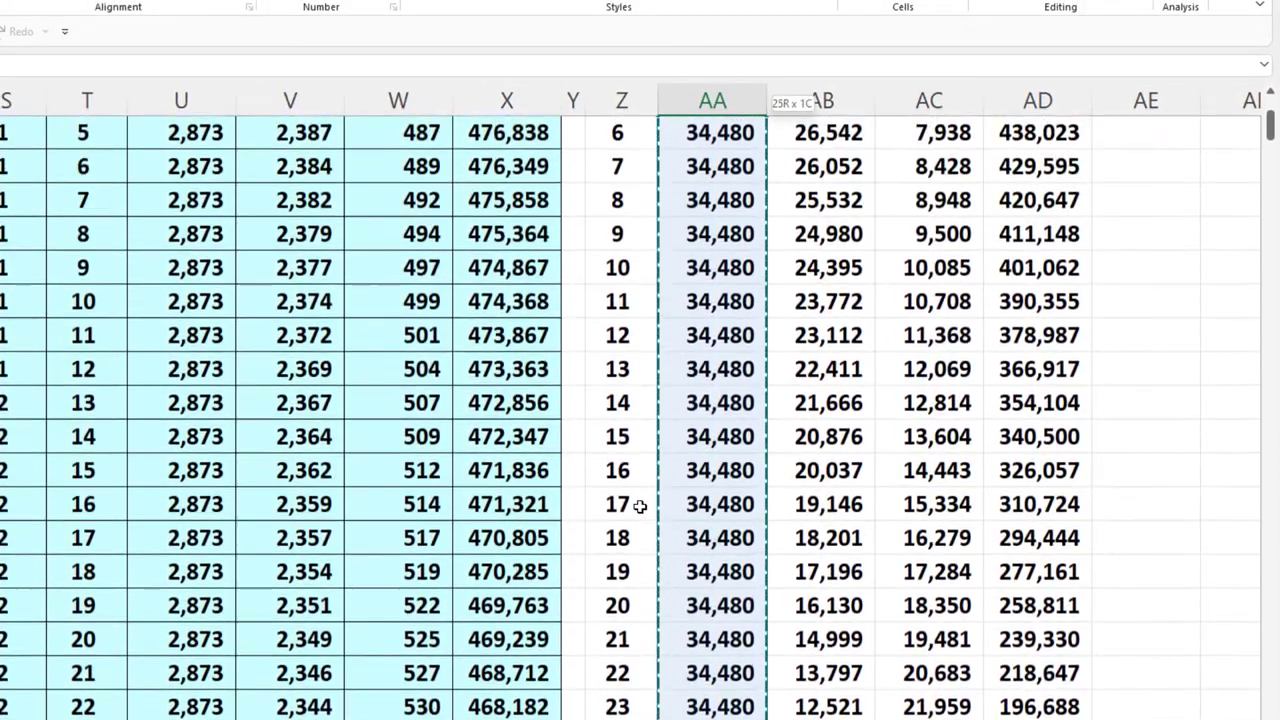